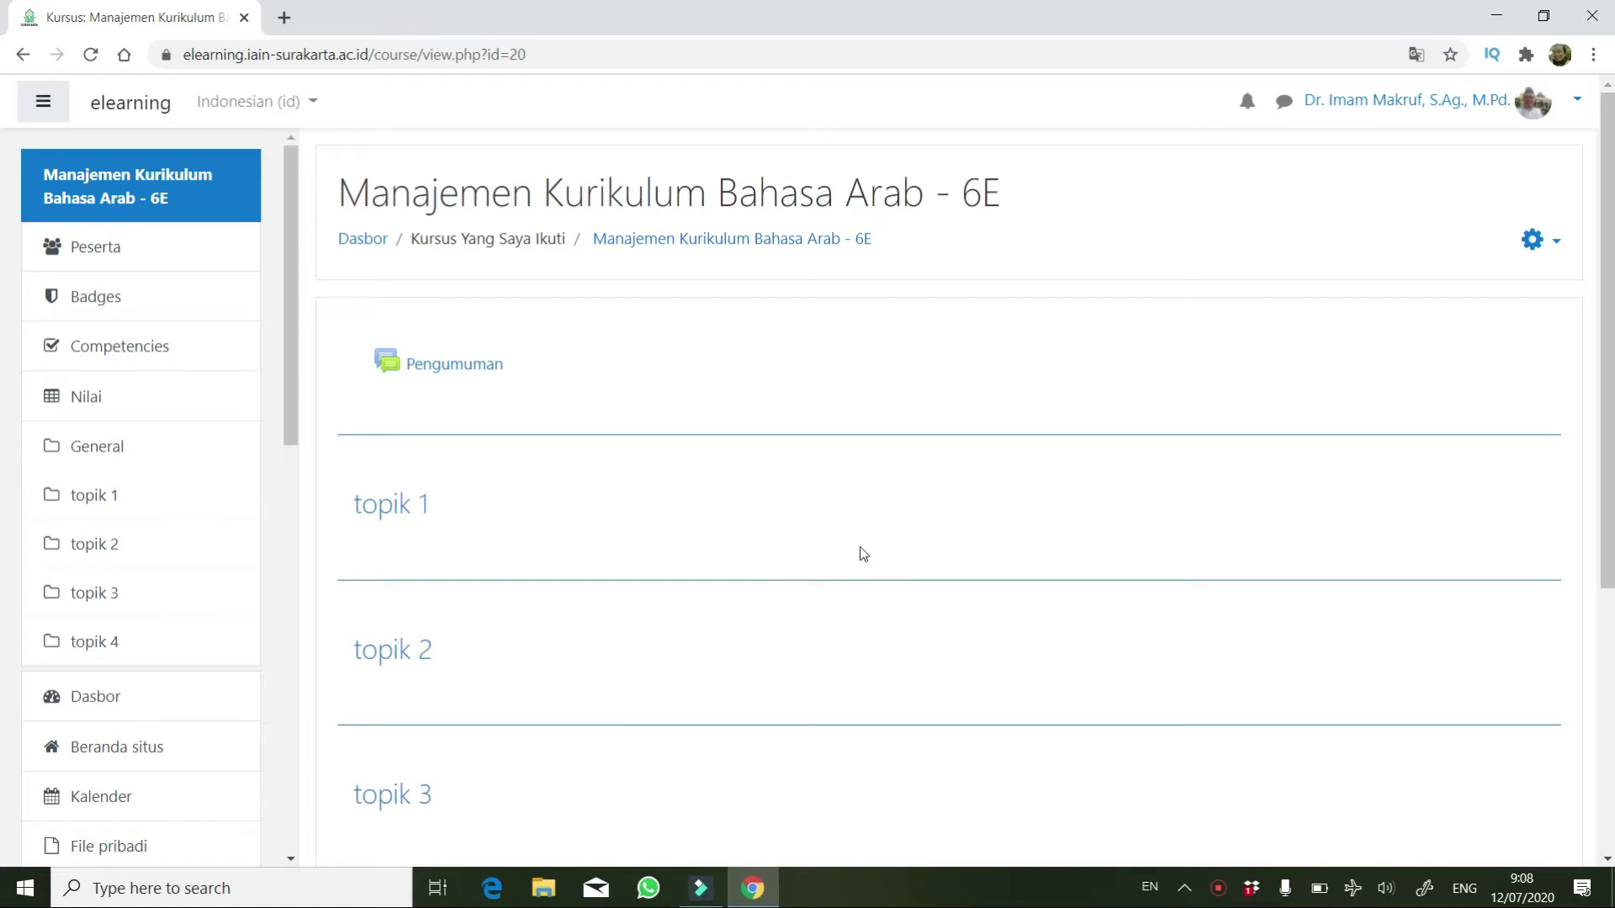
# Turn on editing mode for the course and rename the section "topik 1" as "Tugas".
pyautogui.click(1536, 240)
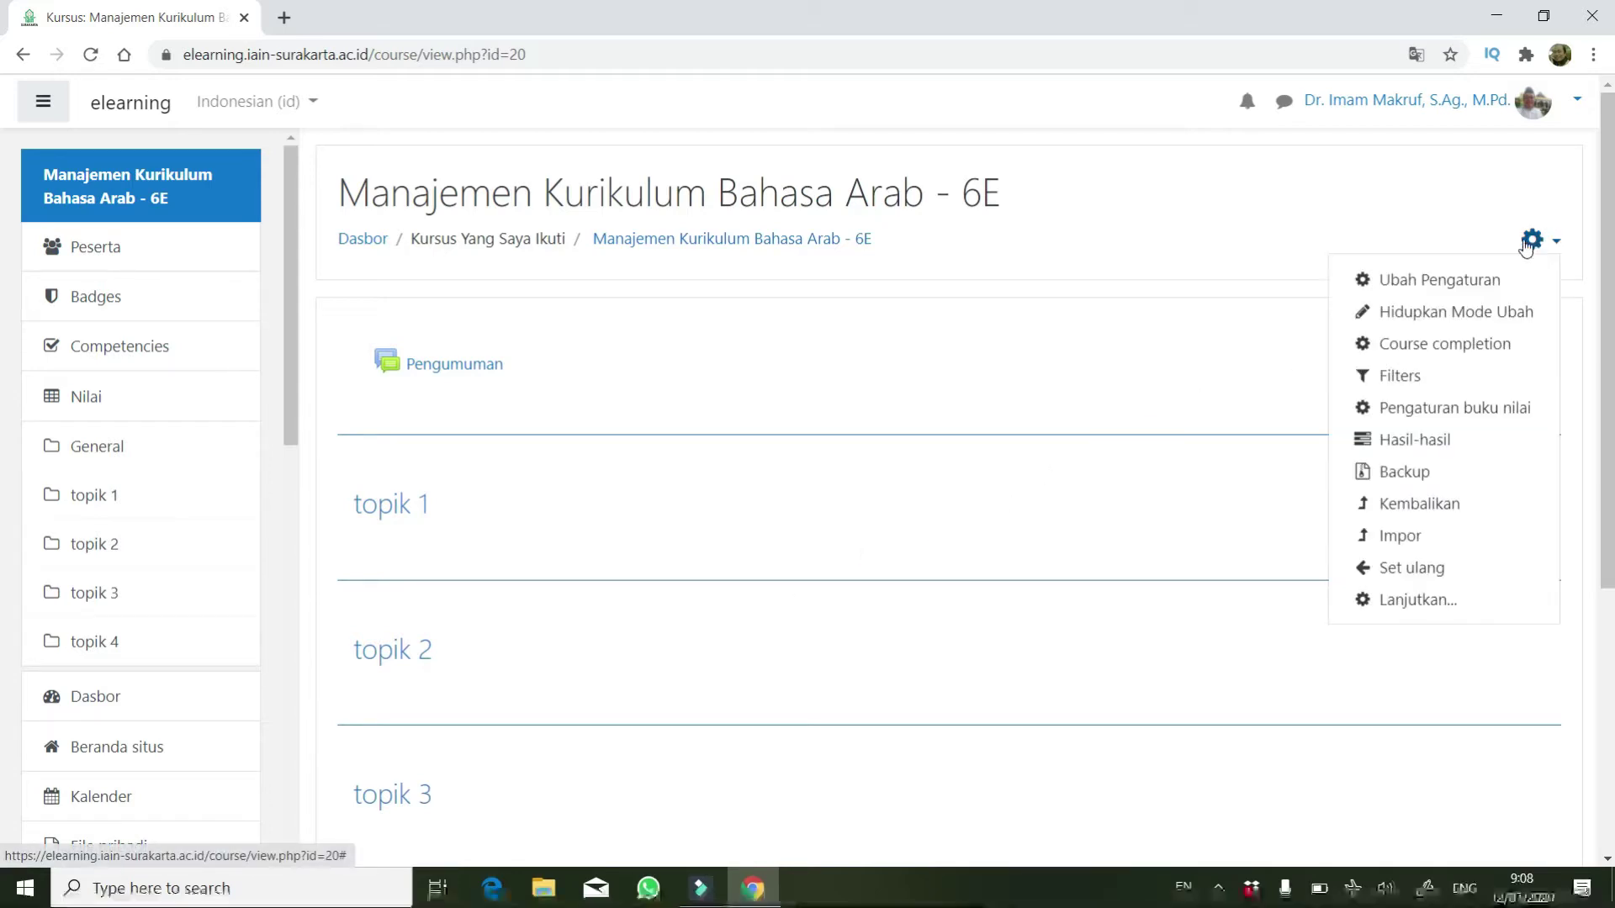
pyautogui.click(1436, 322)
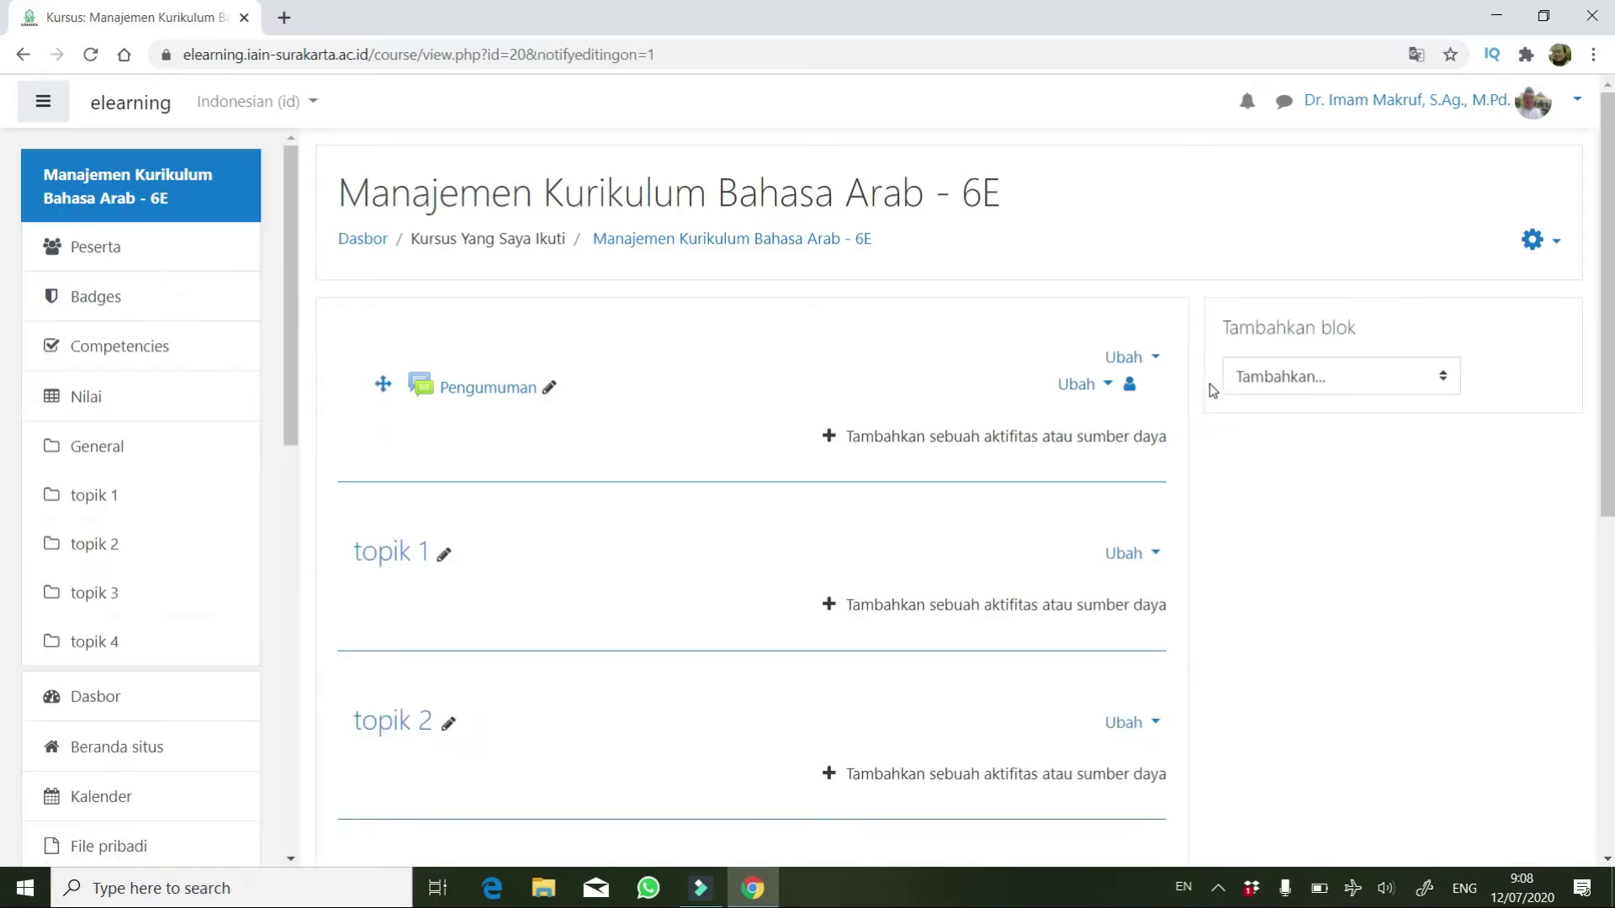
pyautogui.scroll(-4, 1169, 494)
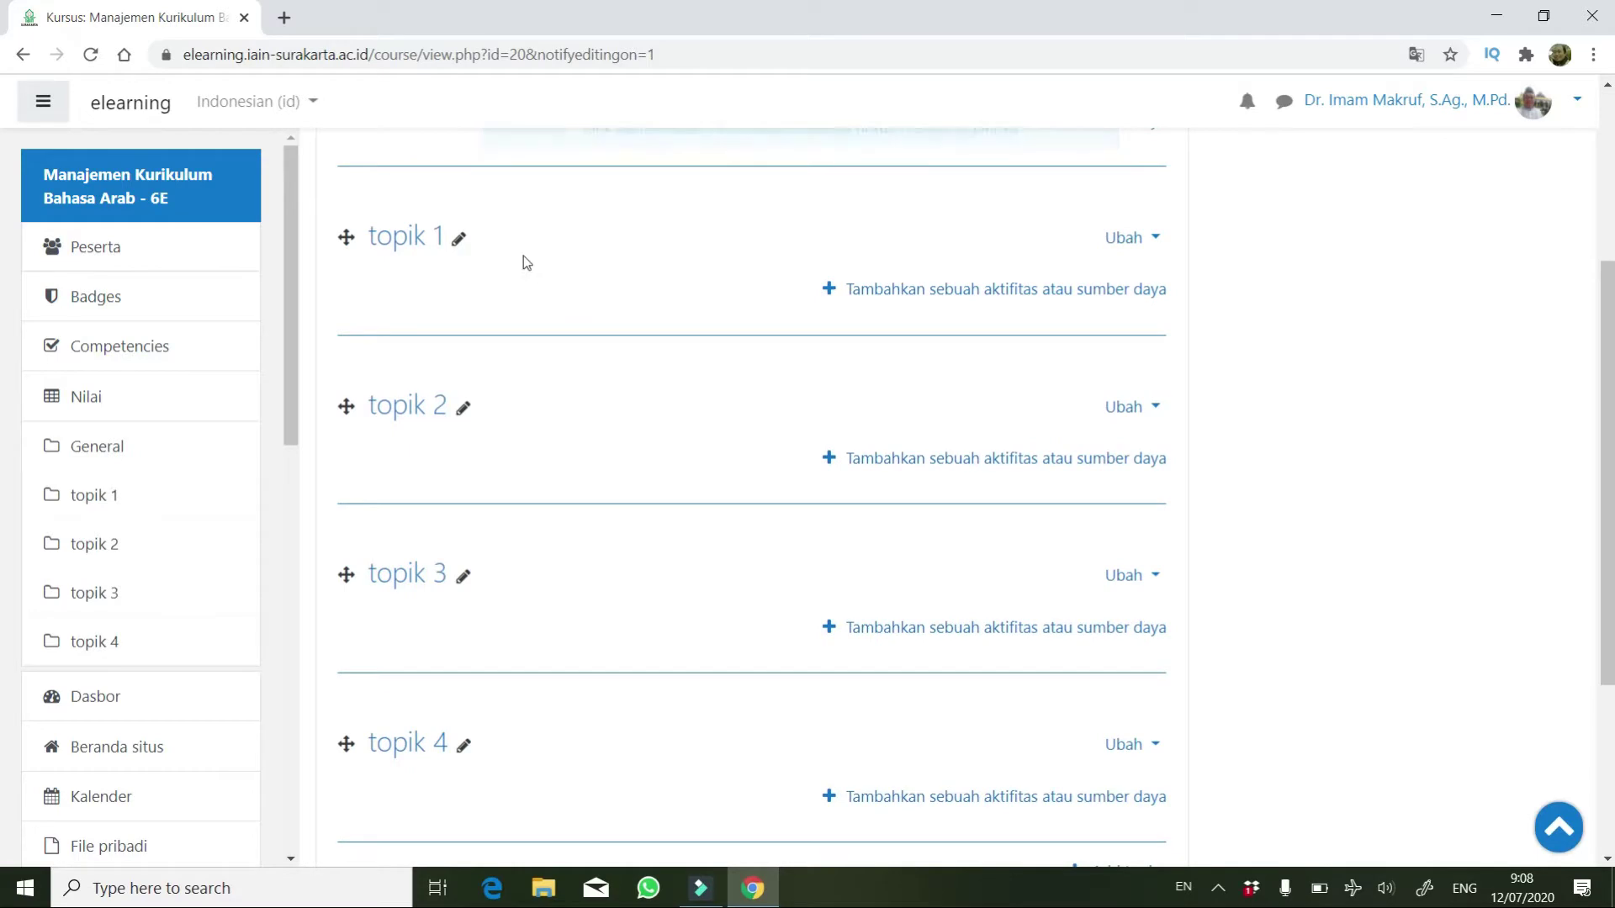
pyautogui.click(462, 240)
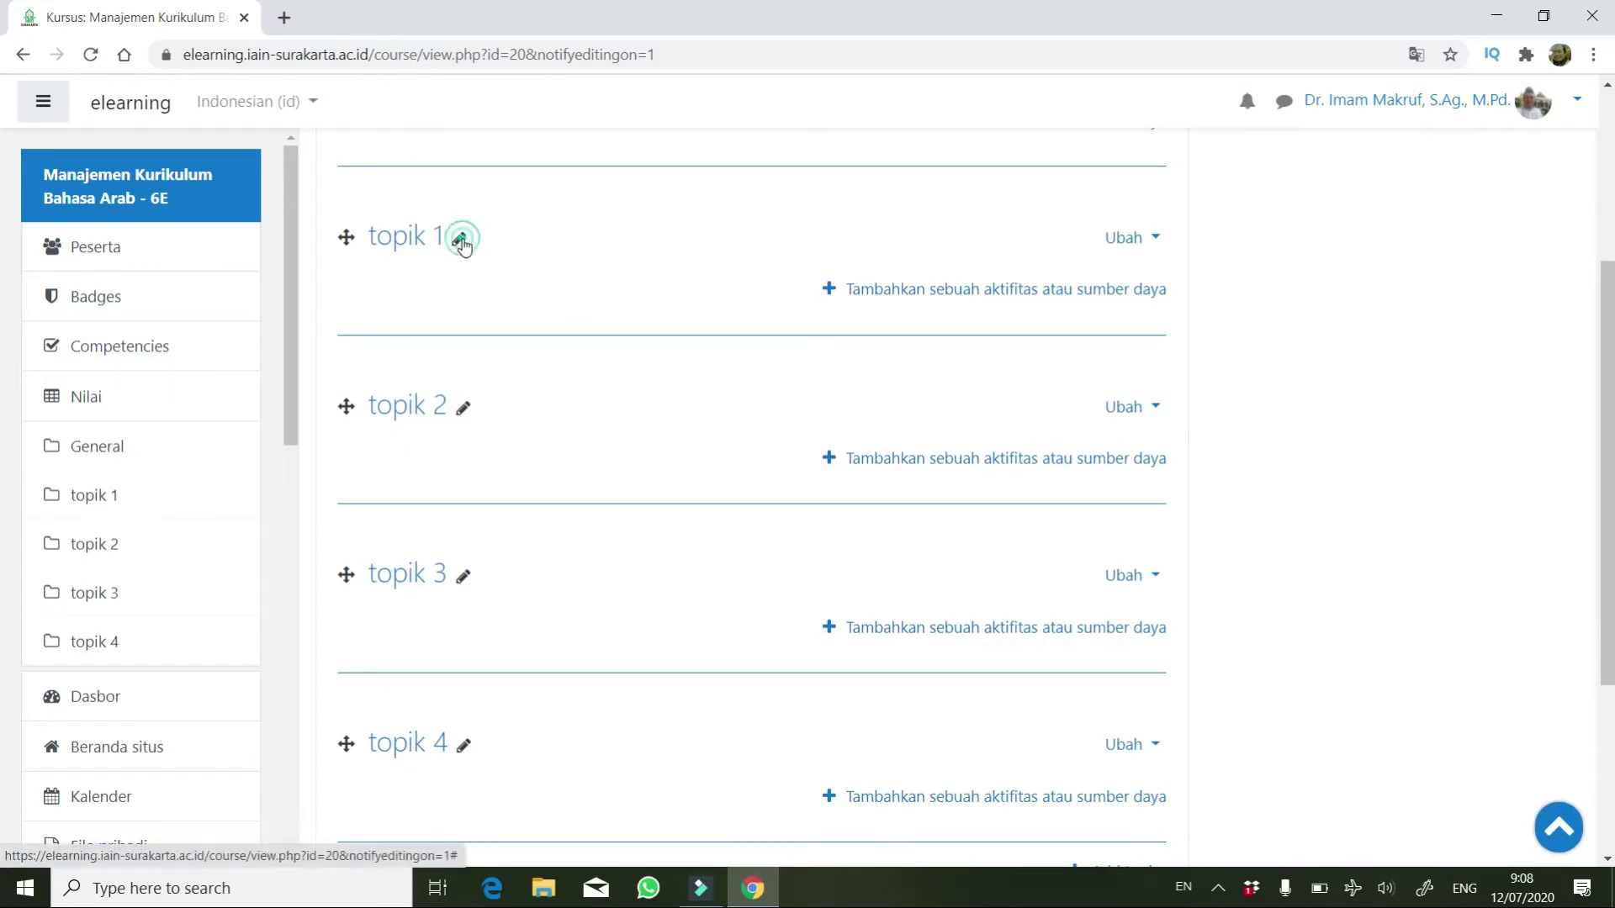
pyautogui.write('Tuju')
pyautogui.press('Escape')
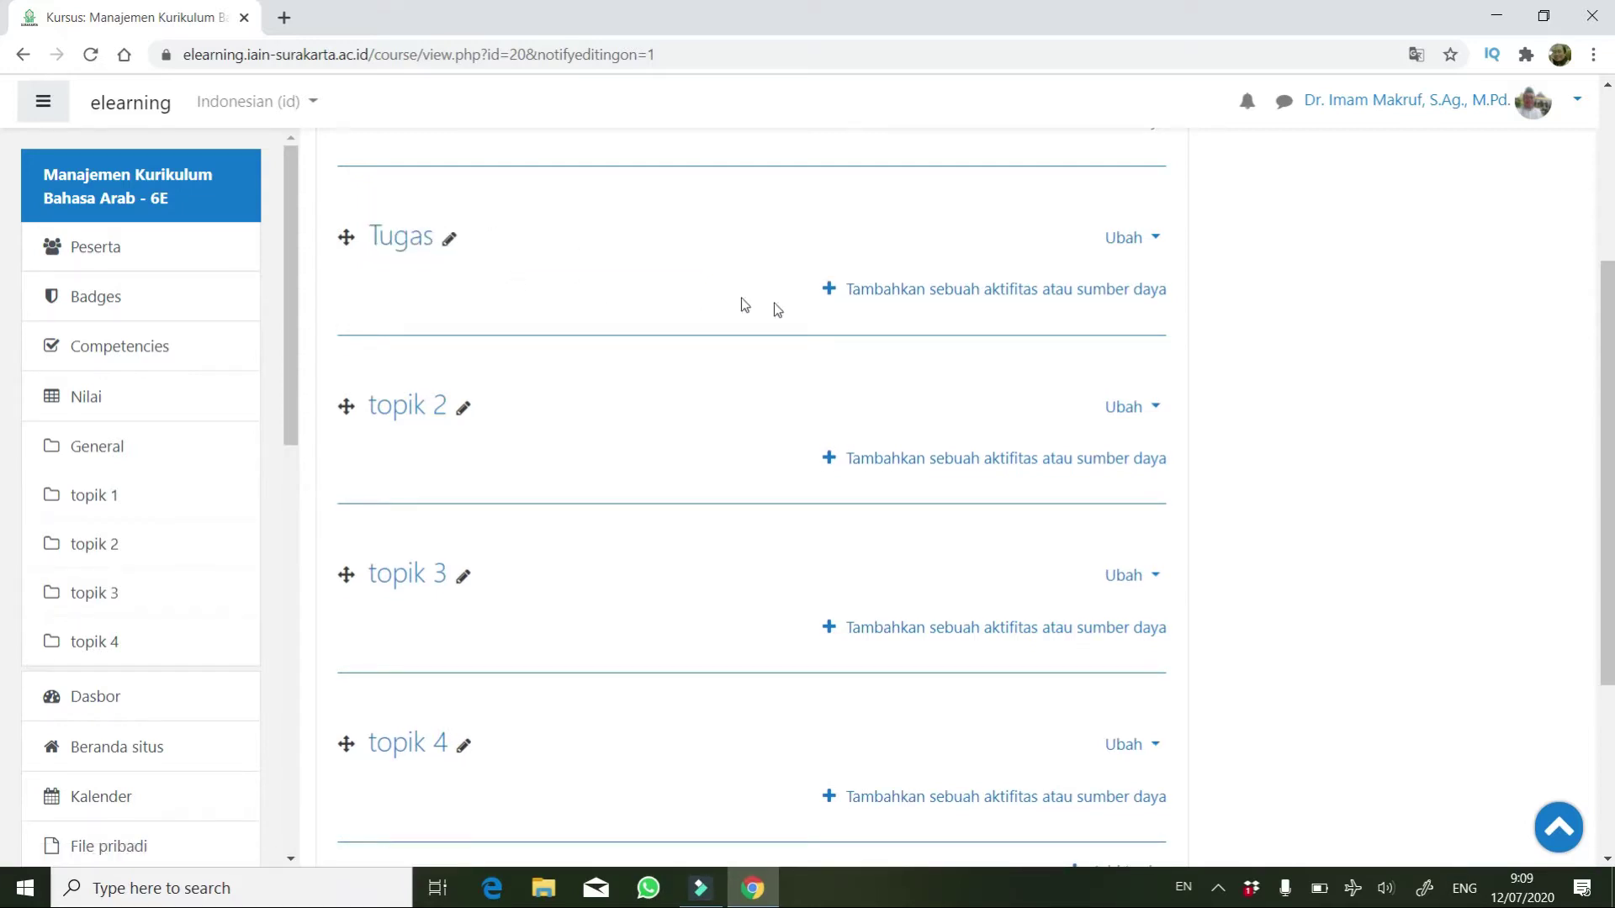
# Add a new Assignment activity to the Tugas section and name it "Tugas 1".
pyautogui.click(1034, 290)
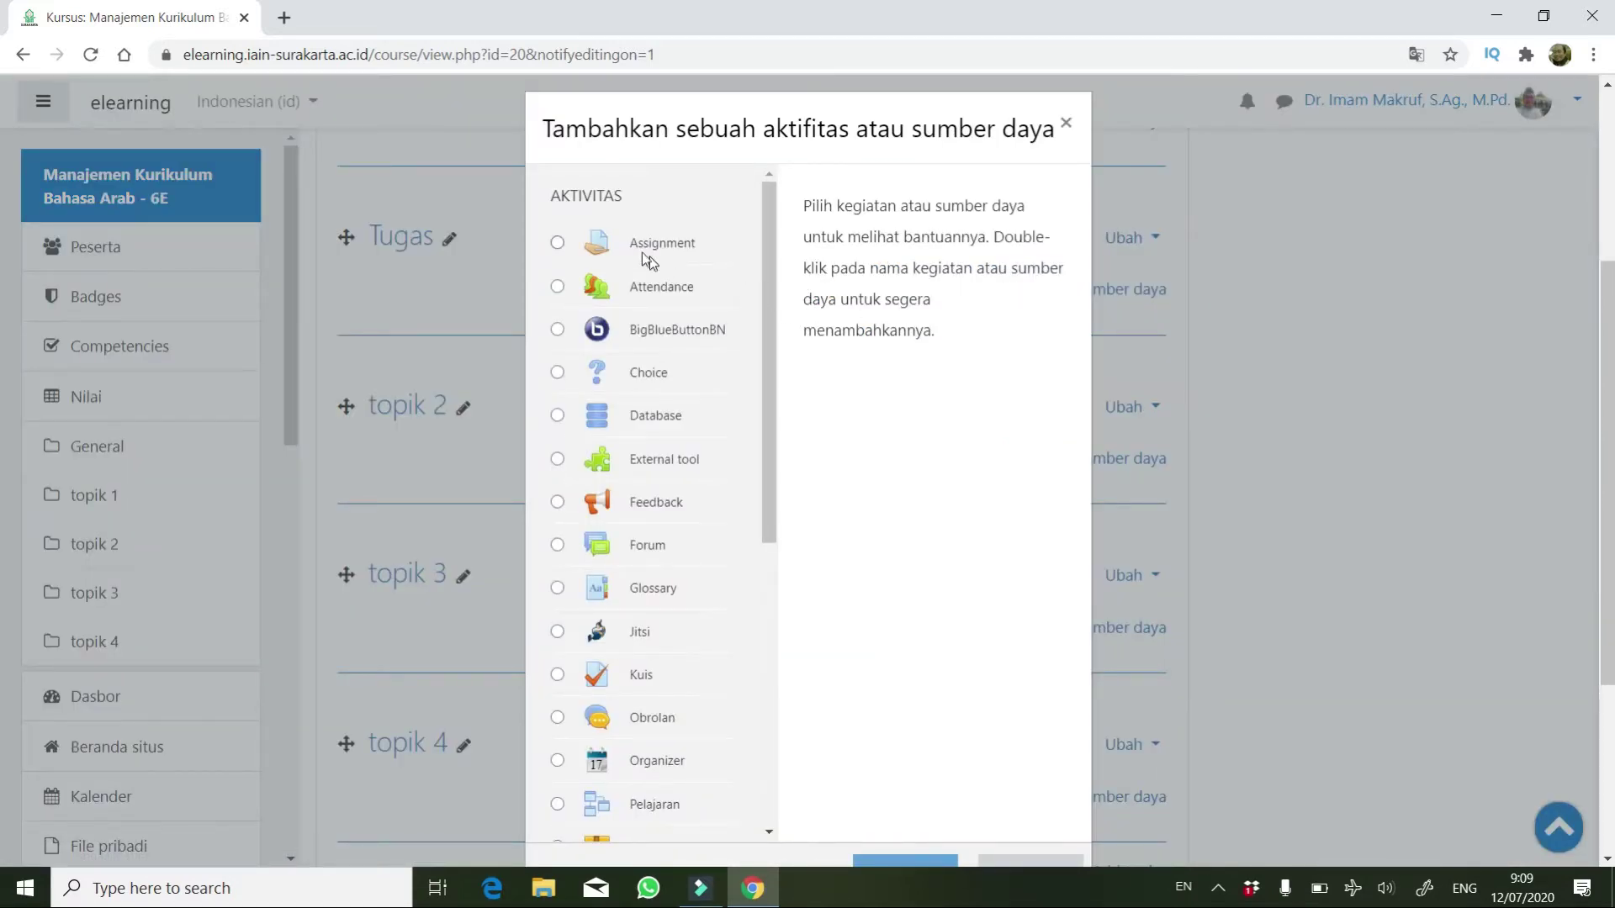
pyautogui.click(558, 244)
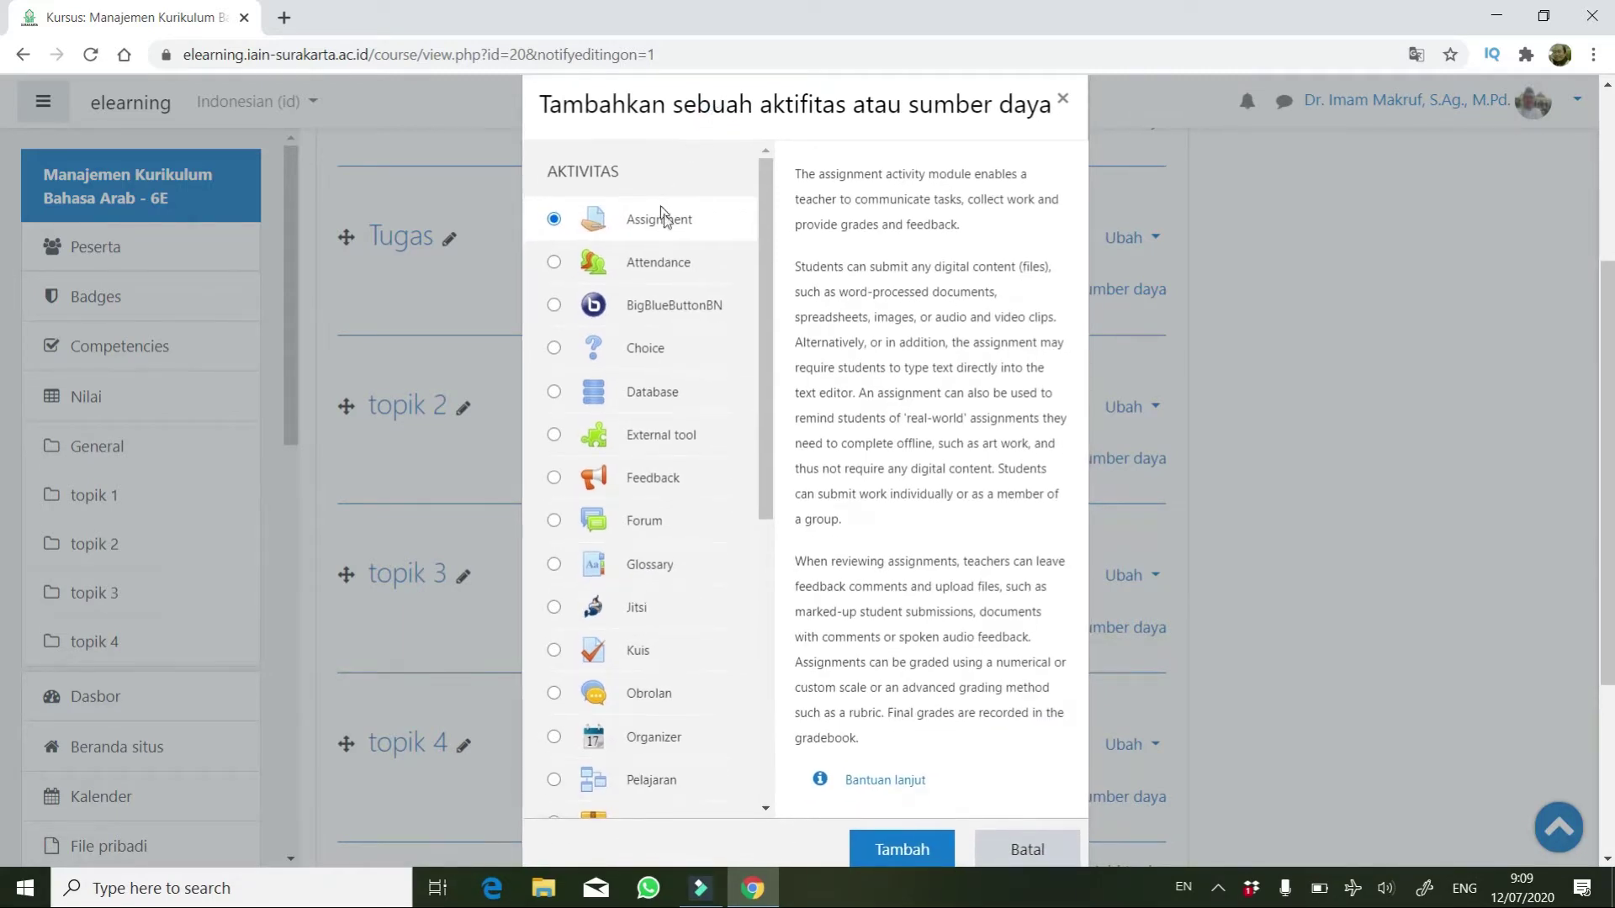
pyautogui.click(901, 849)
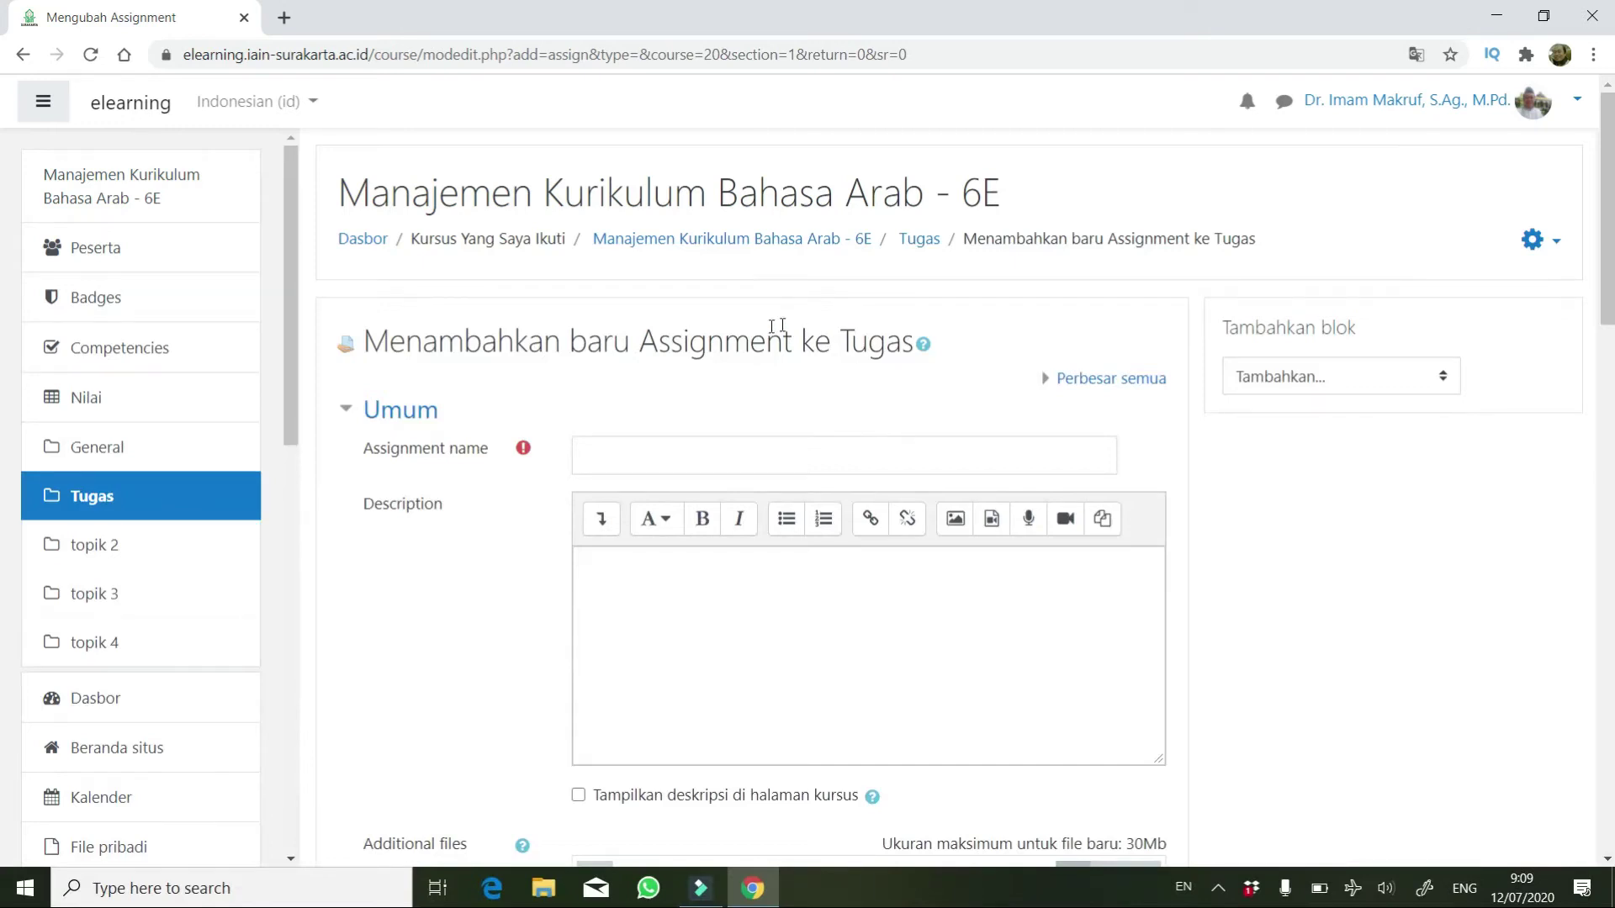
pyautogui.click(682, 459)
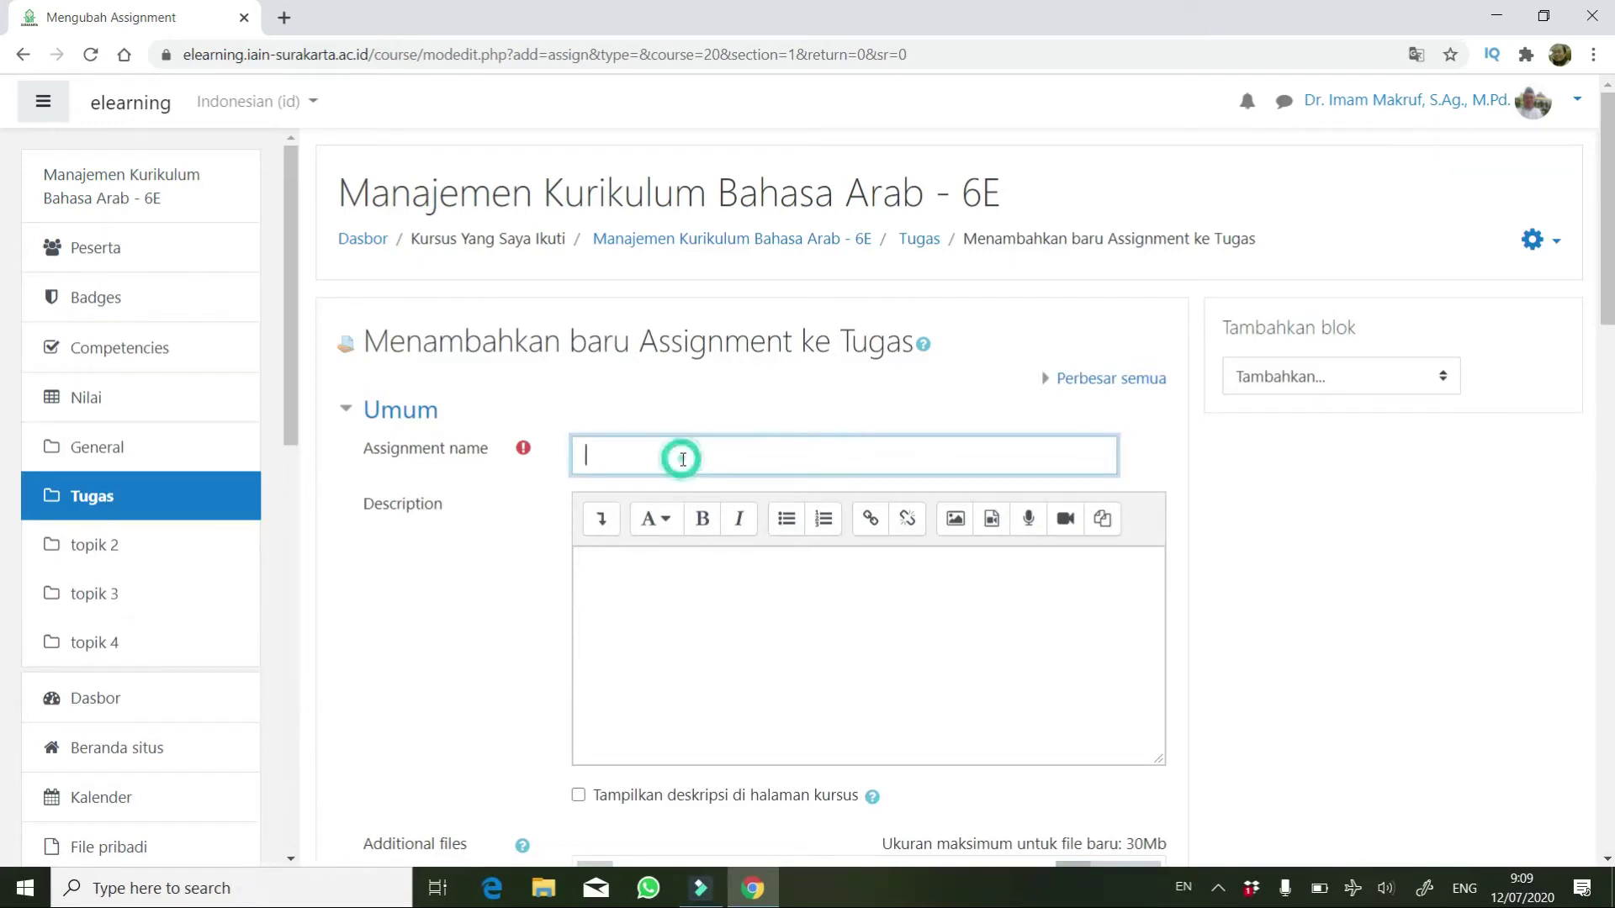
pyautogui.write('Tugas 1')
# Describe a kajian kritis of Arabic learning during covid-19, numbering aspects kurikulum, cara pembelajaran and praktik belajar siswa, and show the description on the course page.
pyautogui.click(637, 606)
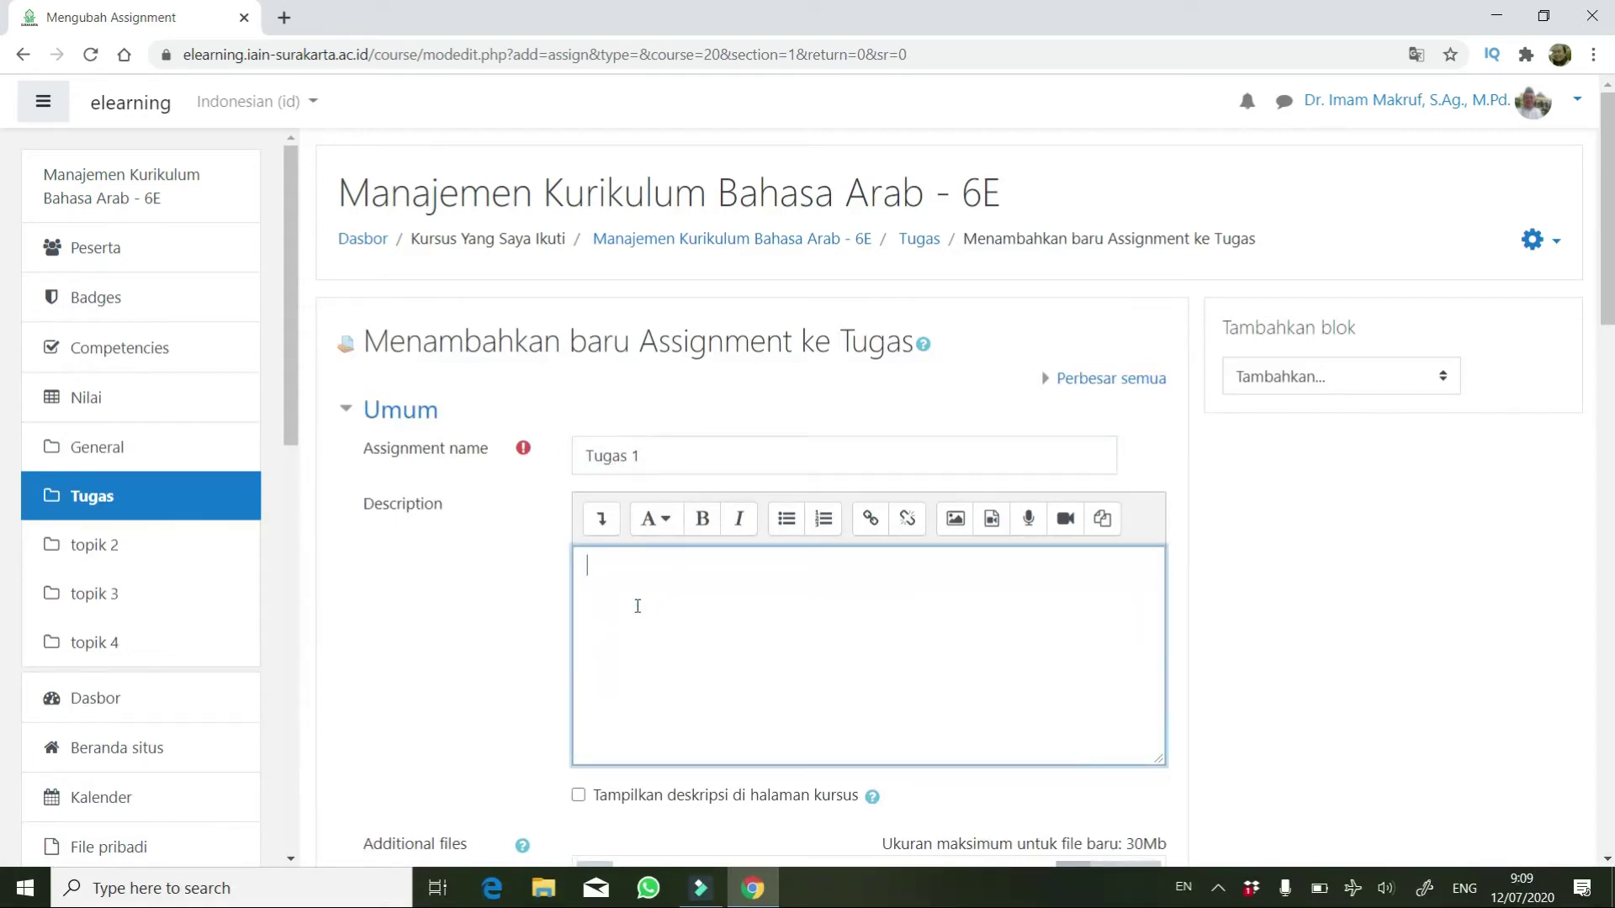
pyautogui.write('Saudara diminta untuk melakukan kajian kritis terhadap pola pembelajaran bahasa Arab yg diterapkan selama masa pandemi covid-19. Analisis dari aspek:')
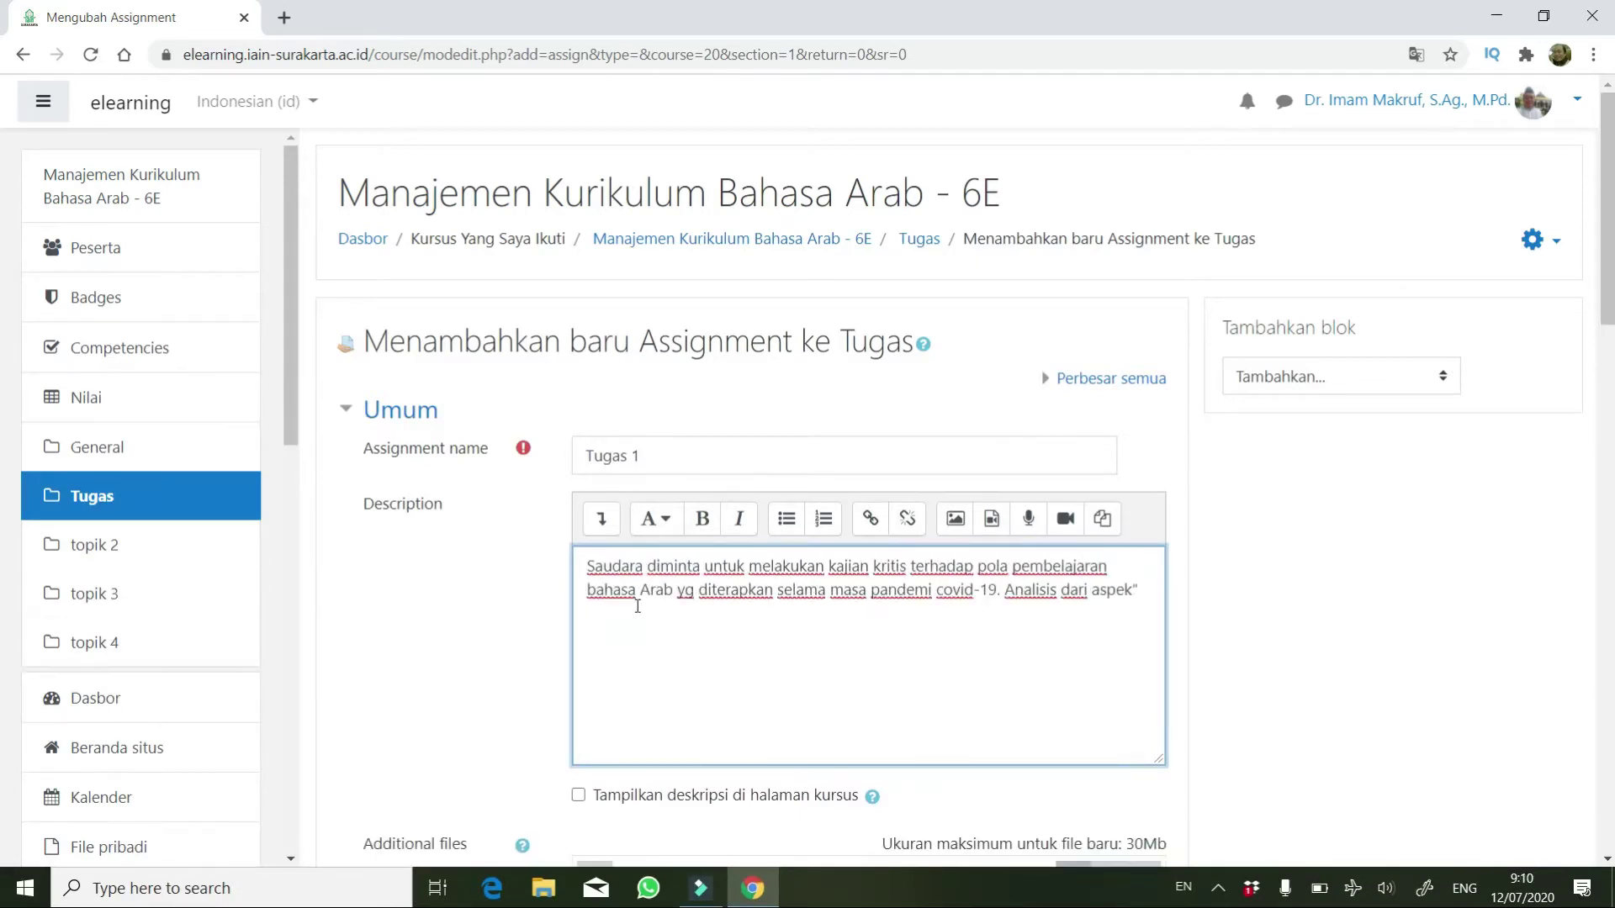
pyautogui.press('Return')
pyautogui.write('1. Kurikulum atau materi yang diberikan')
pyautogui.press('Return')
pyautogui.write('2. Cara pembelajaran yang diterapkan guru')
pyautogui.press('Return')
pyautogui.write('3. Praktik pelajar siswa selama di rumah')
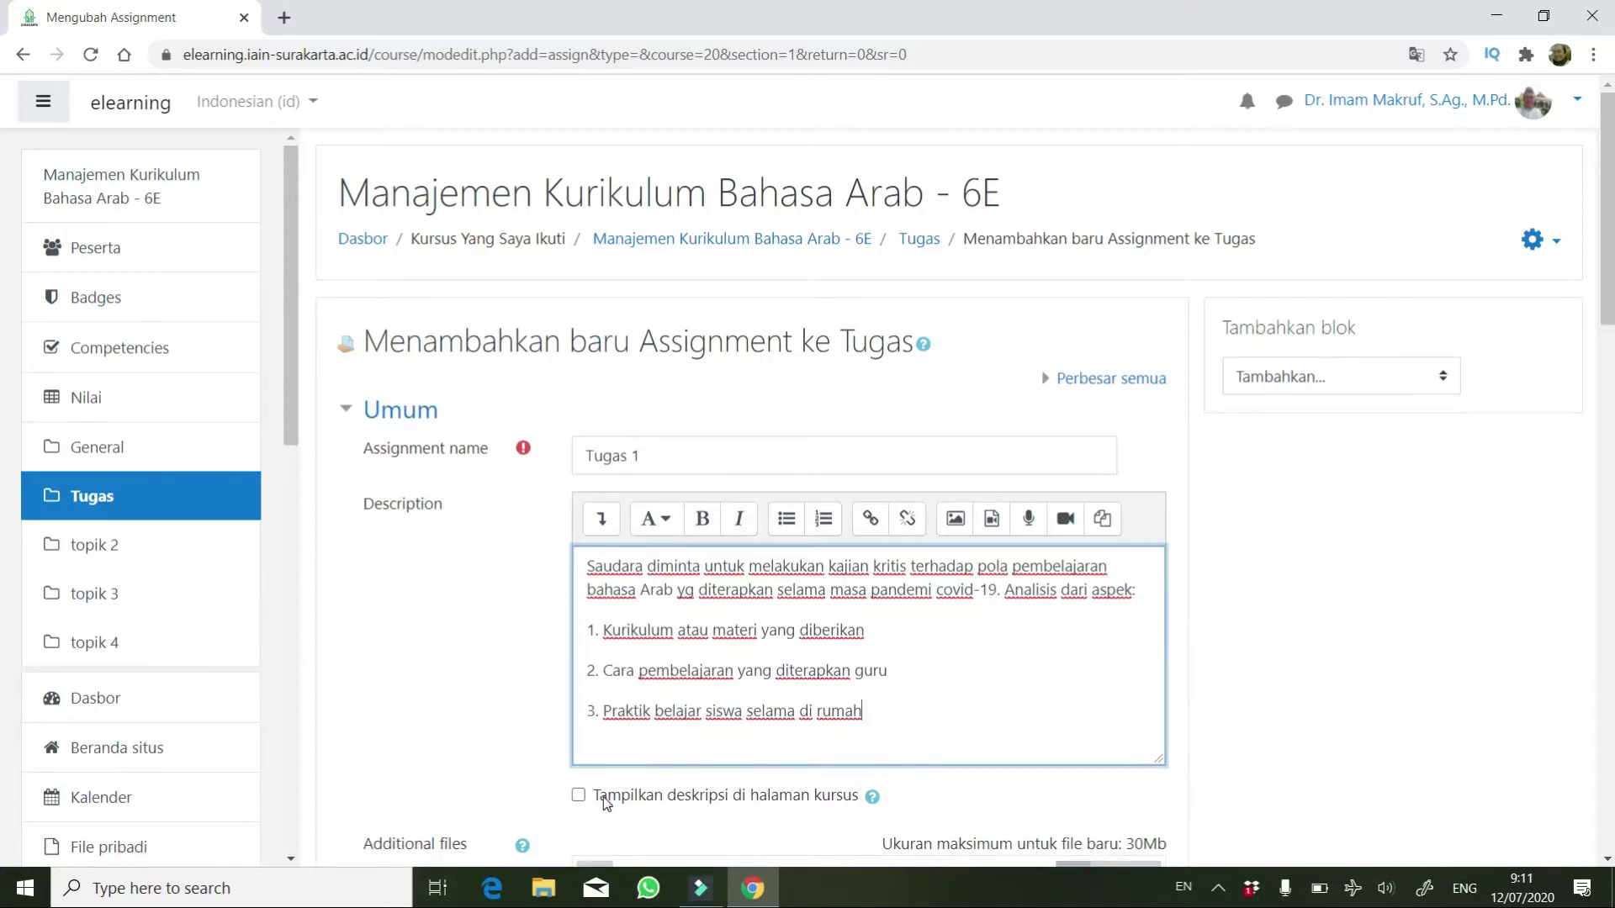
pyautogui.click(579, 795)
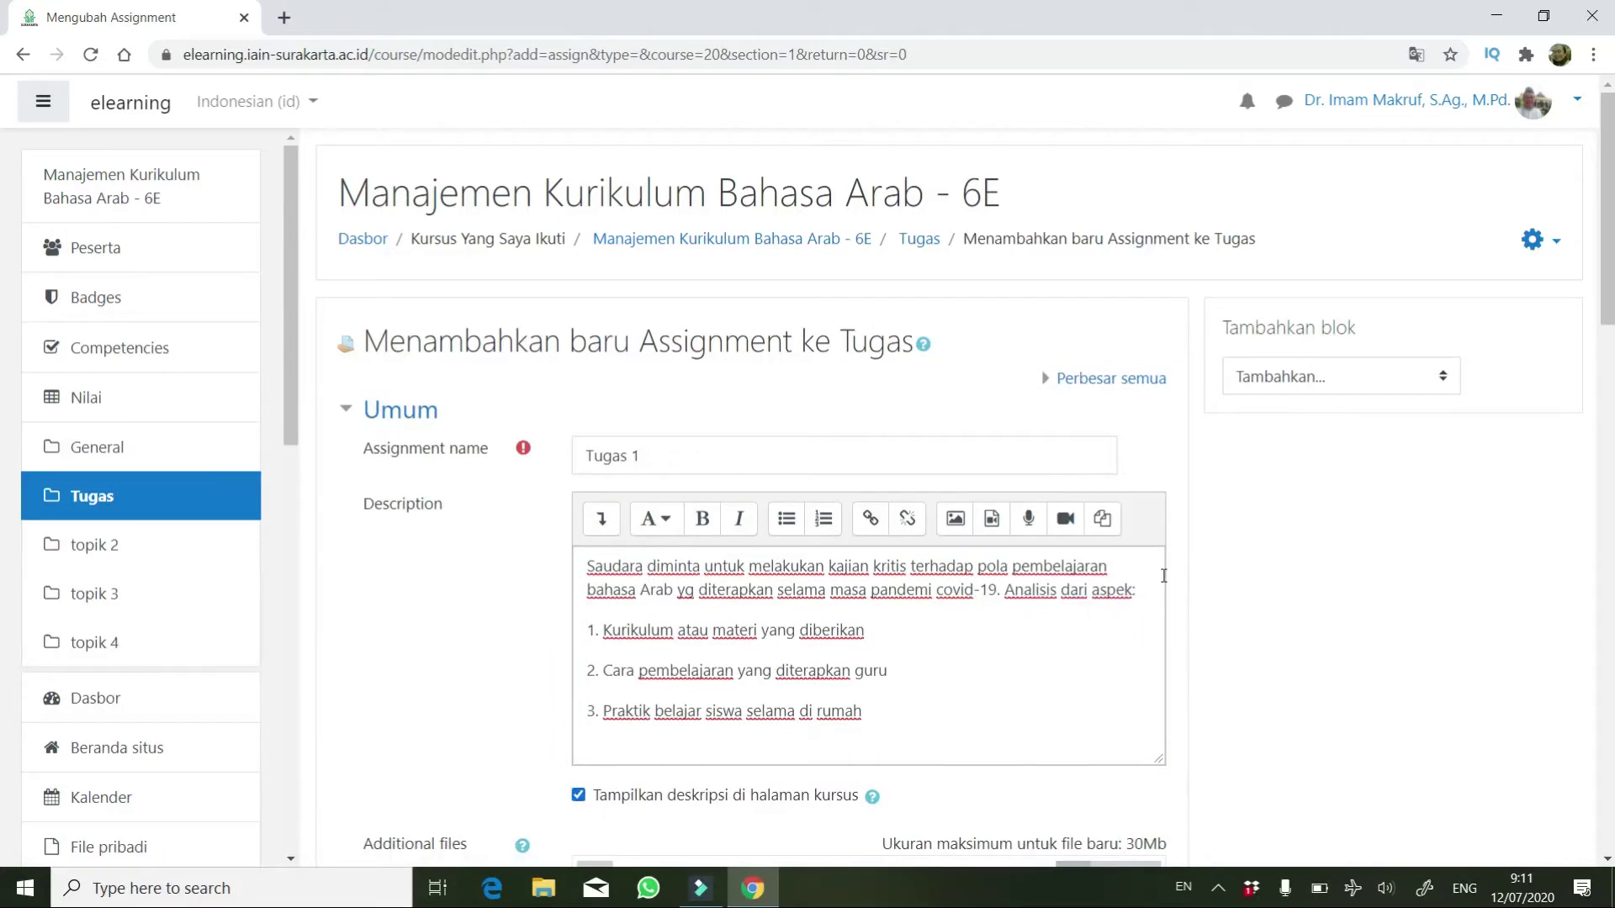
# Set the assignment to allow submissions from 5 September 2020 at 08:00.
pyautogui.scroll(-5, 1163, 575)
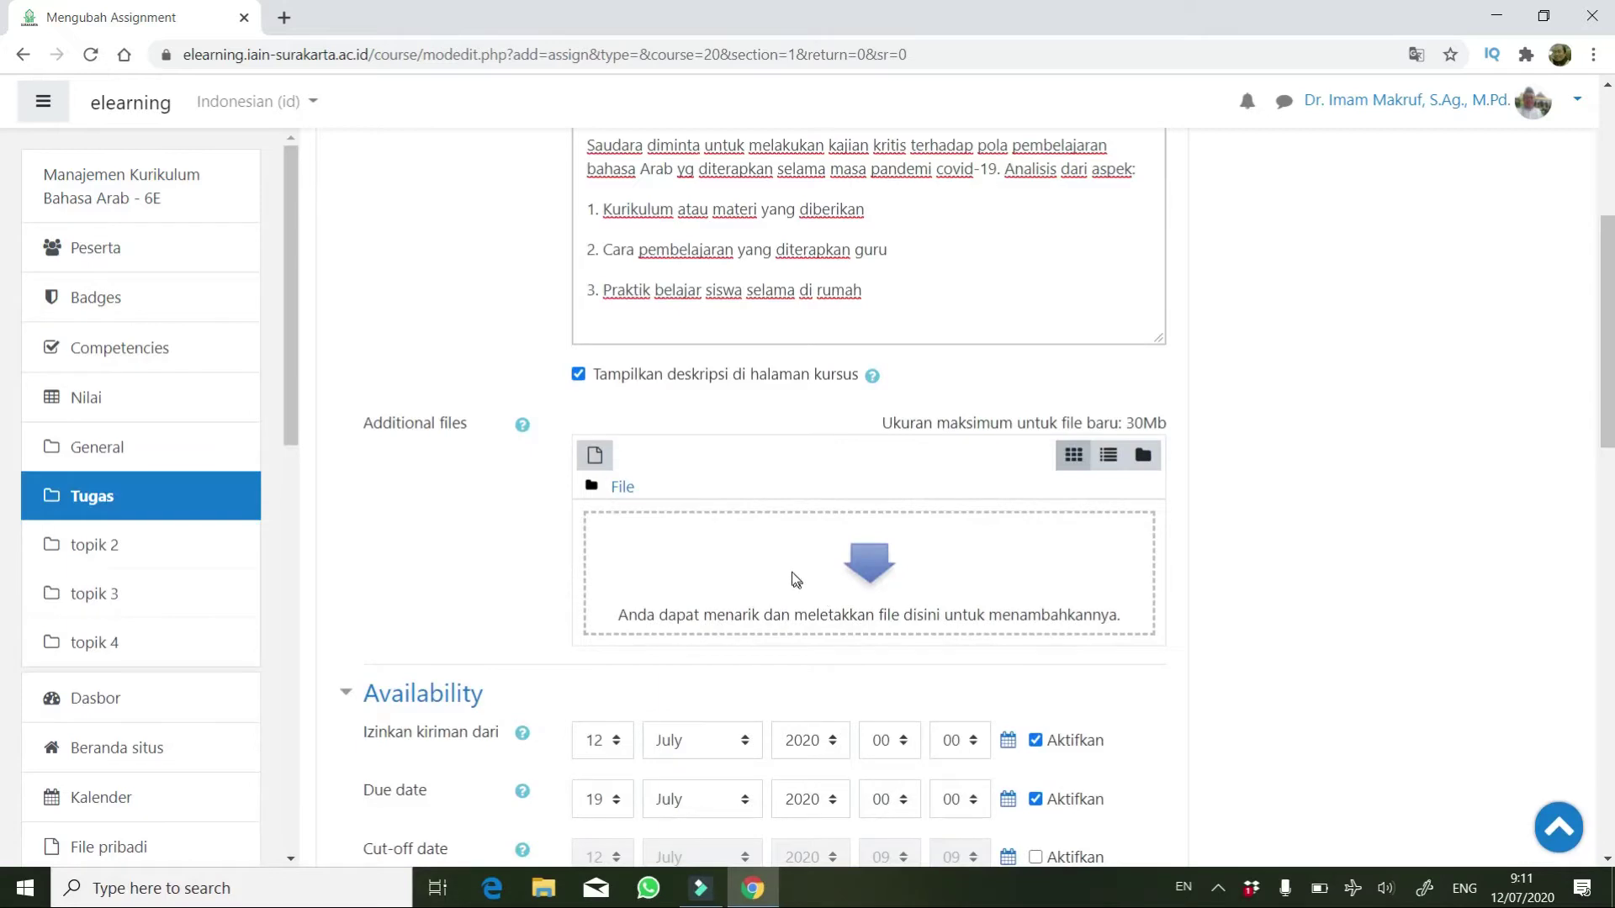
pyautogui.scroll(-3, 789, 568)
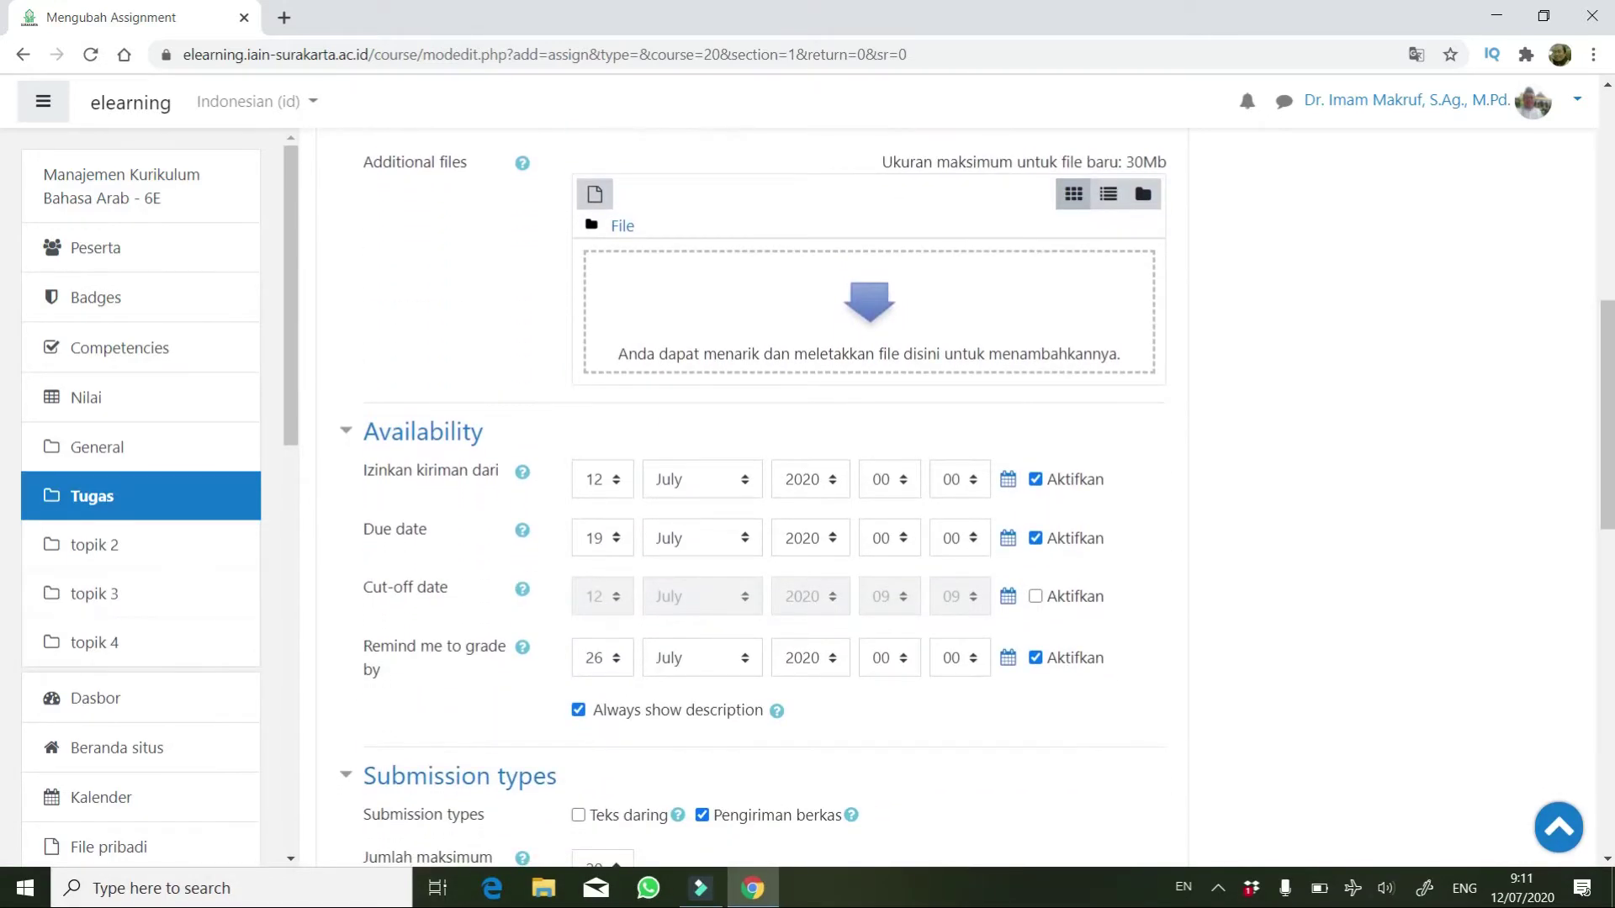
pyautogui.scroll(-1, 693, 548)
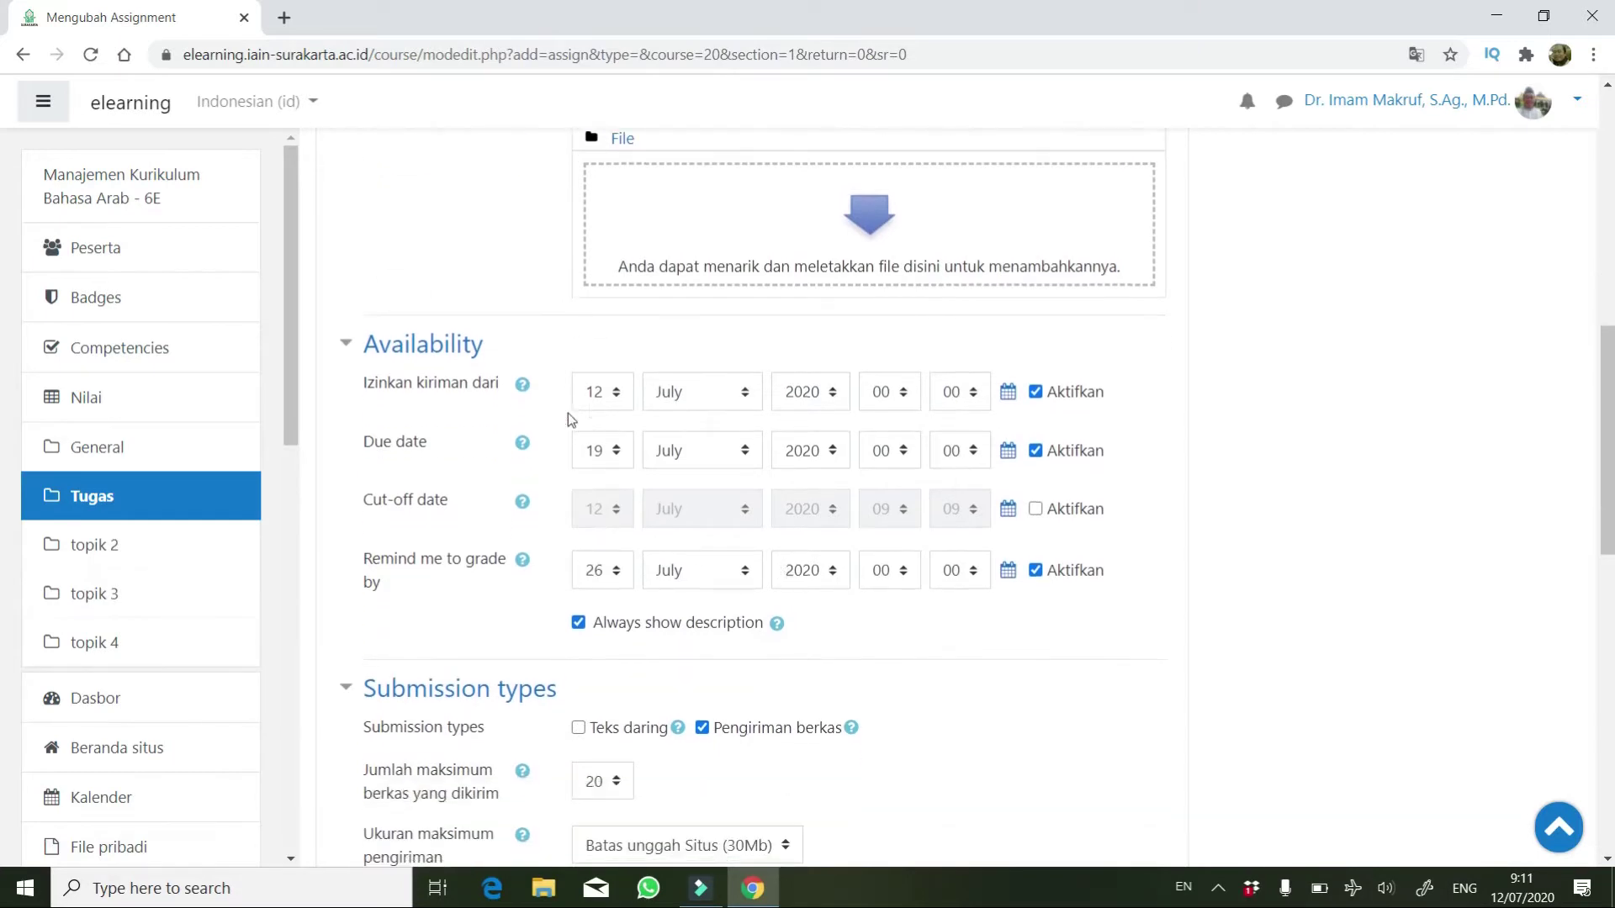
pyautogui.click(596, 398)
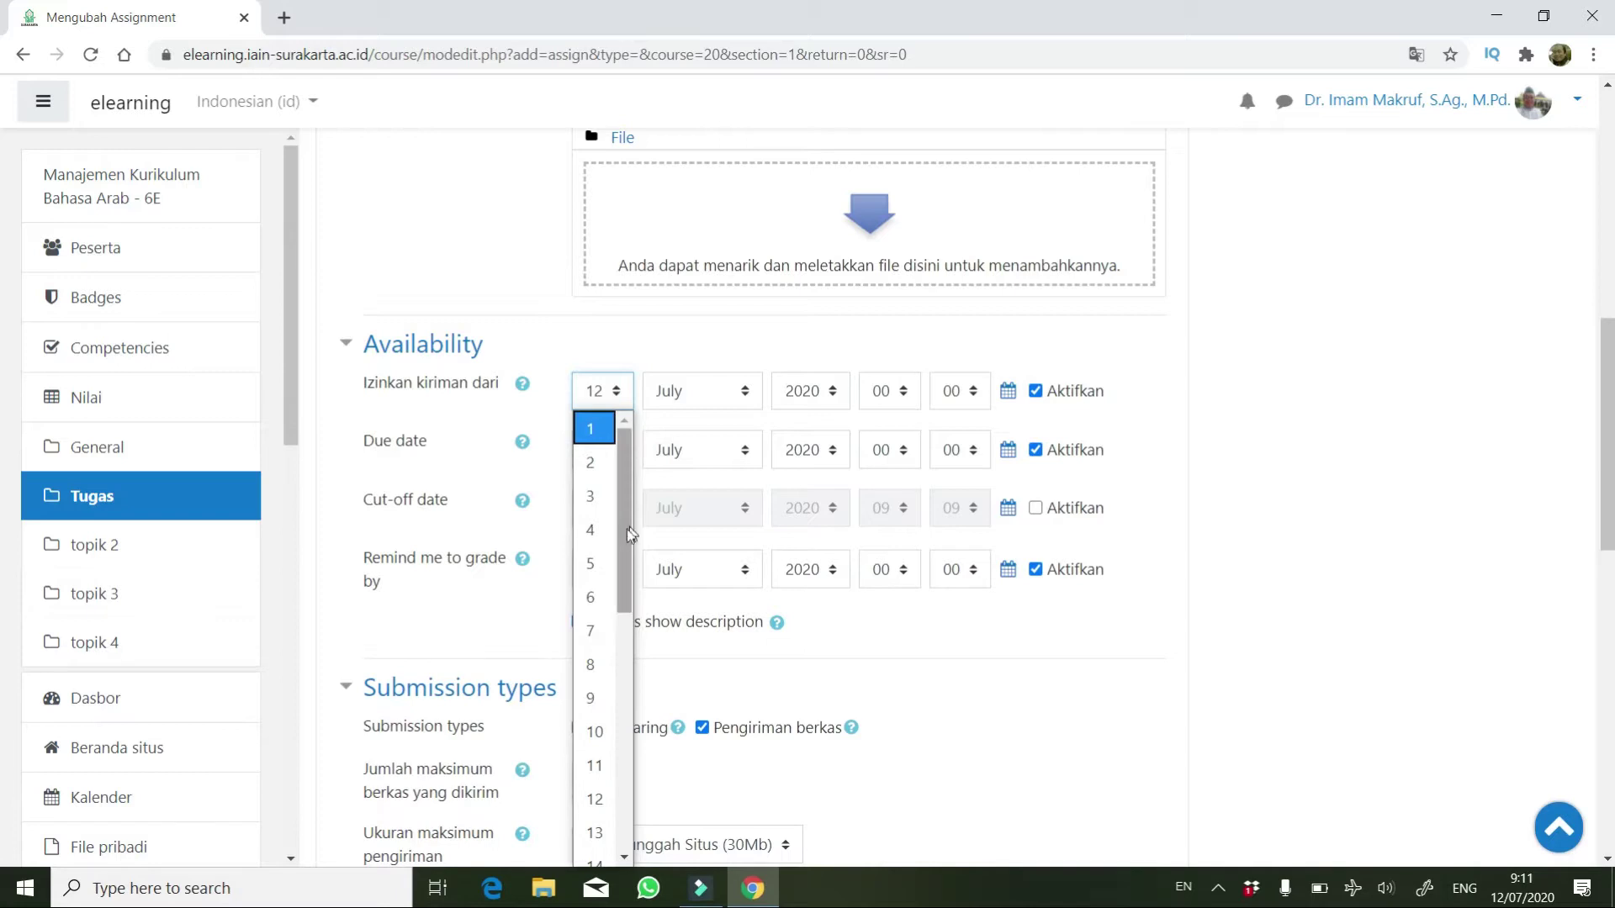
pyautogui.click(594, 566)
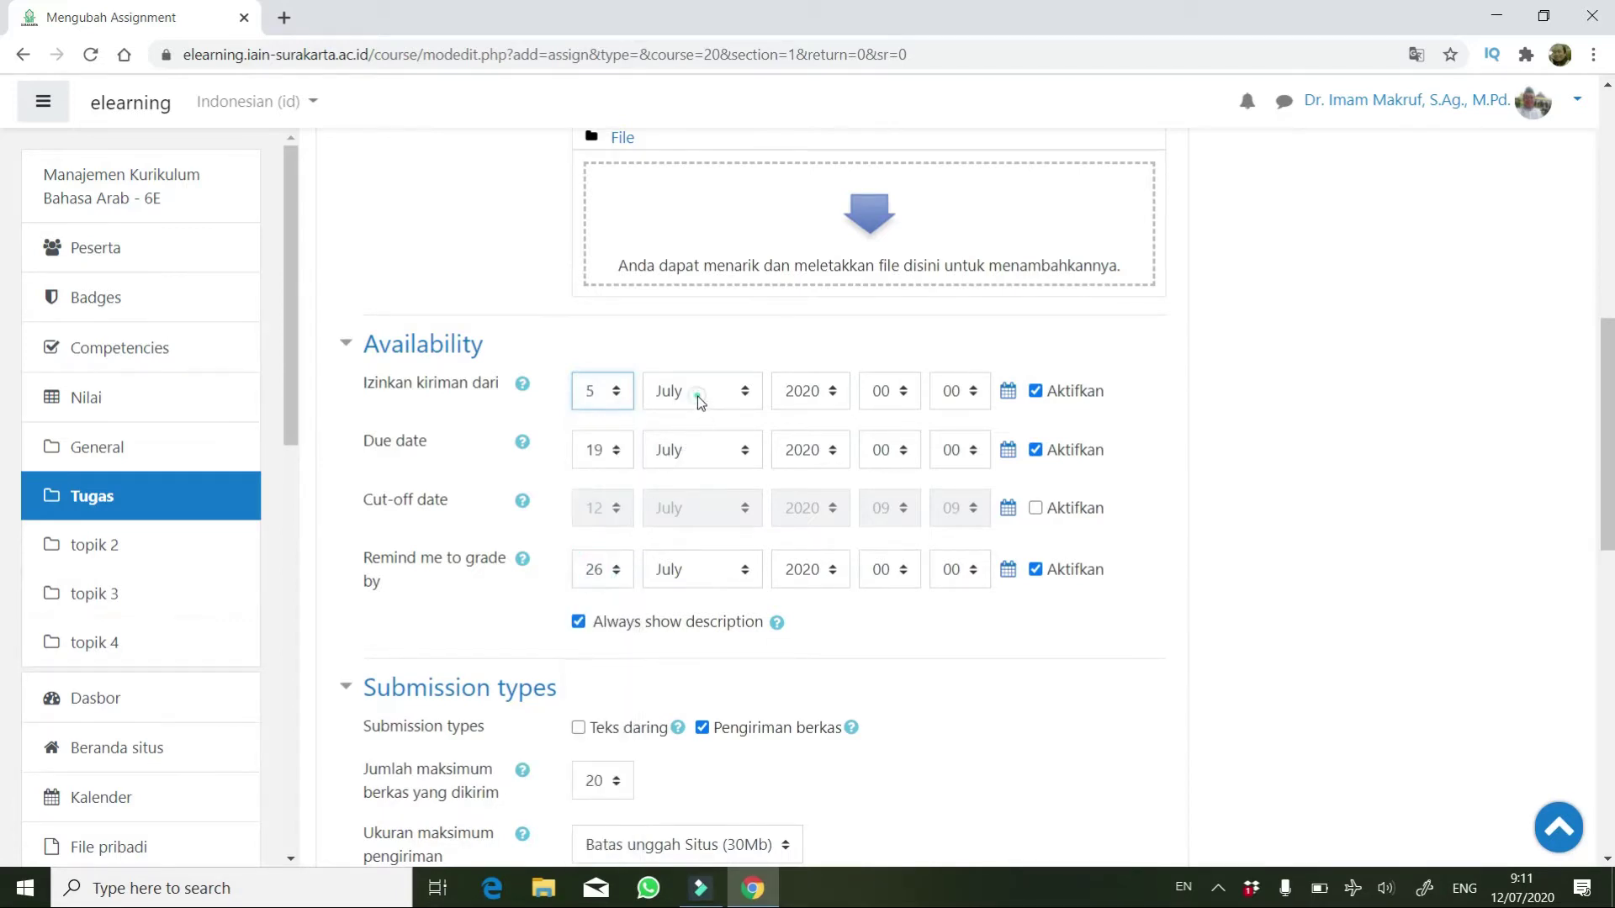
pyautogui.click(698, 396)
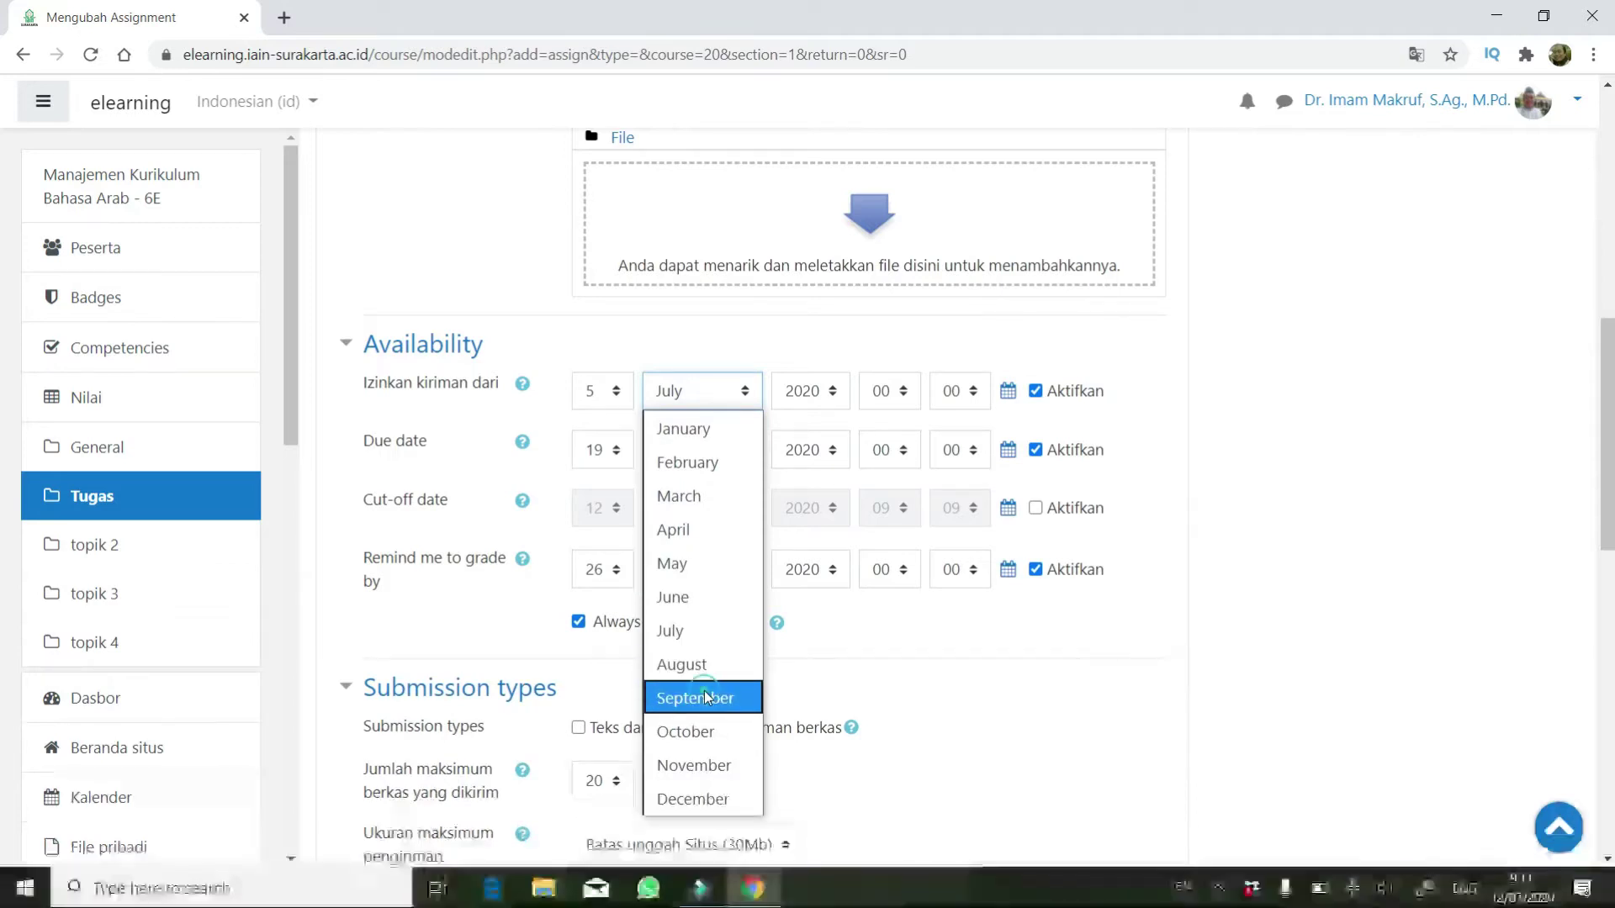
pyautogui.click(706, 697)
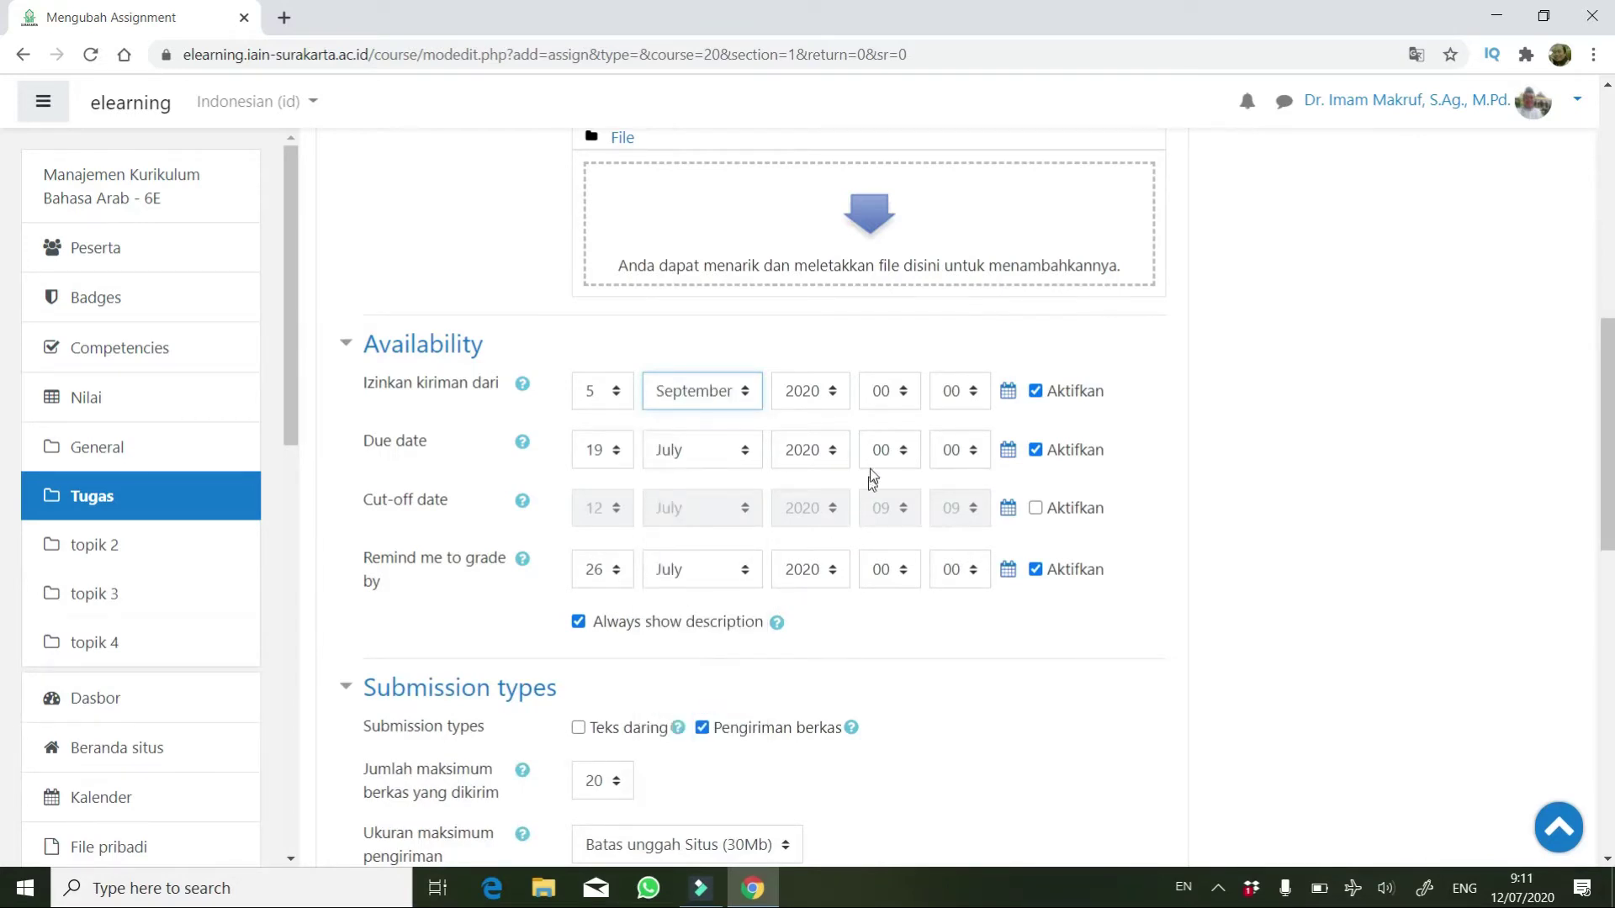
pyautogui.click(877, 393)
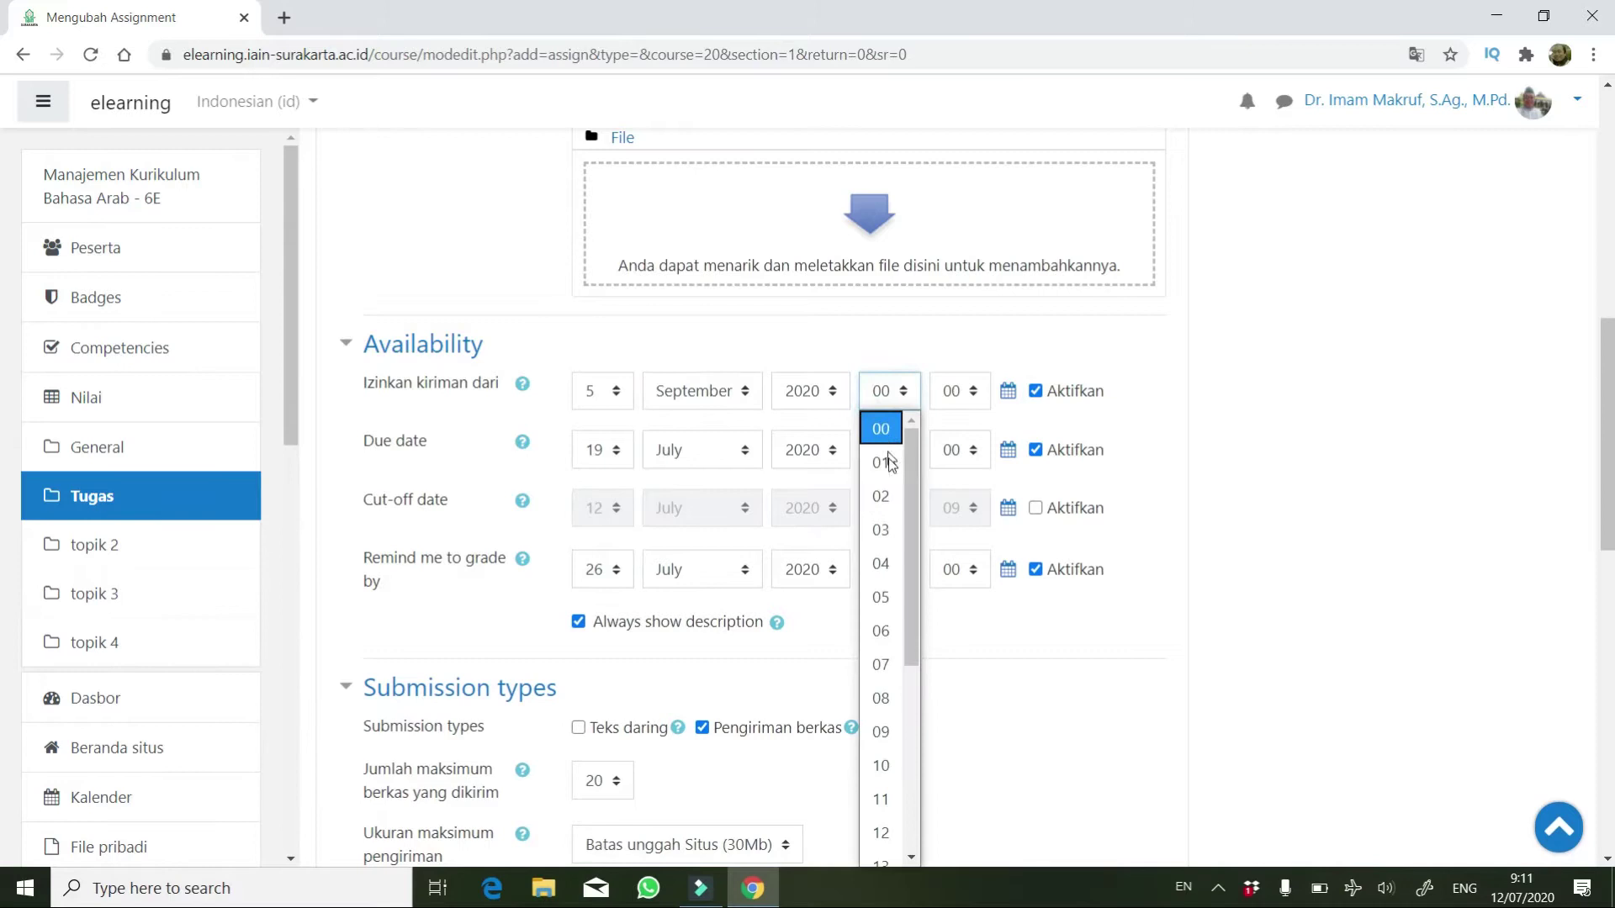
pyautogui.click(880, 700)
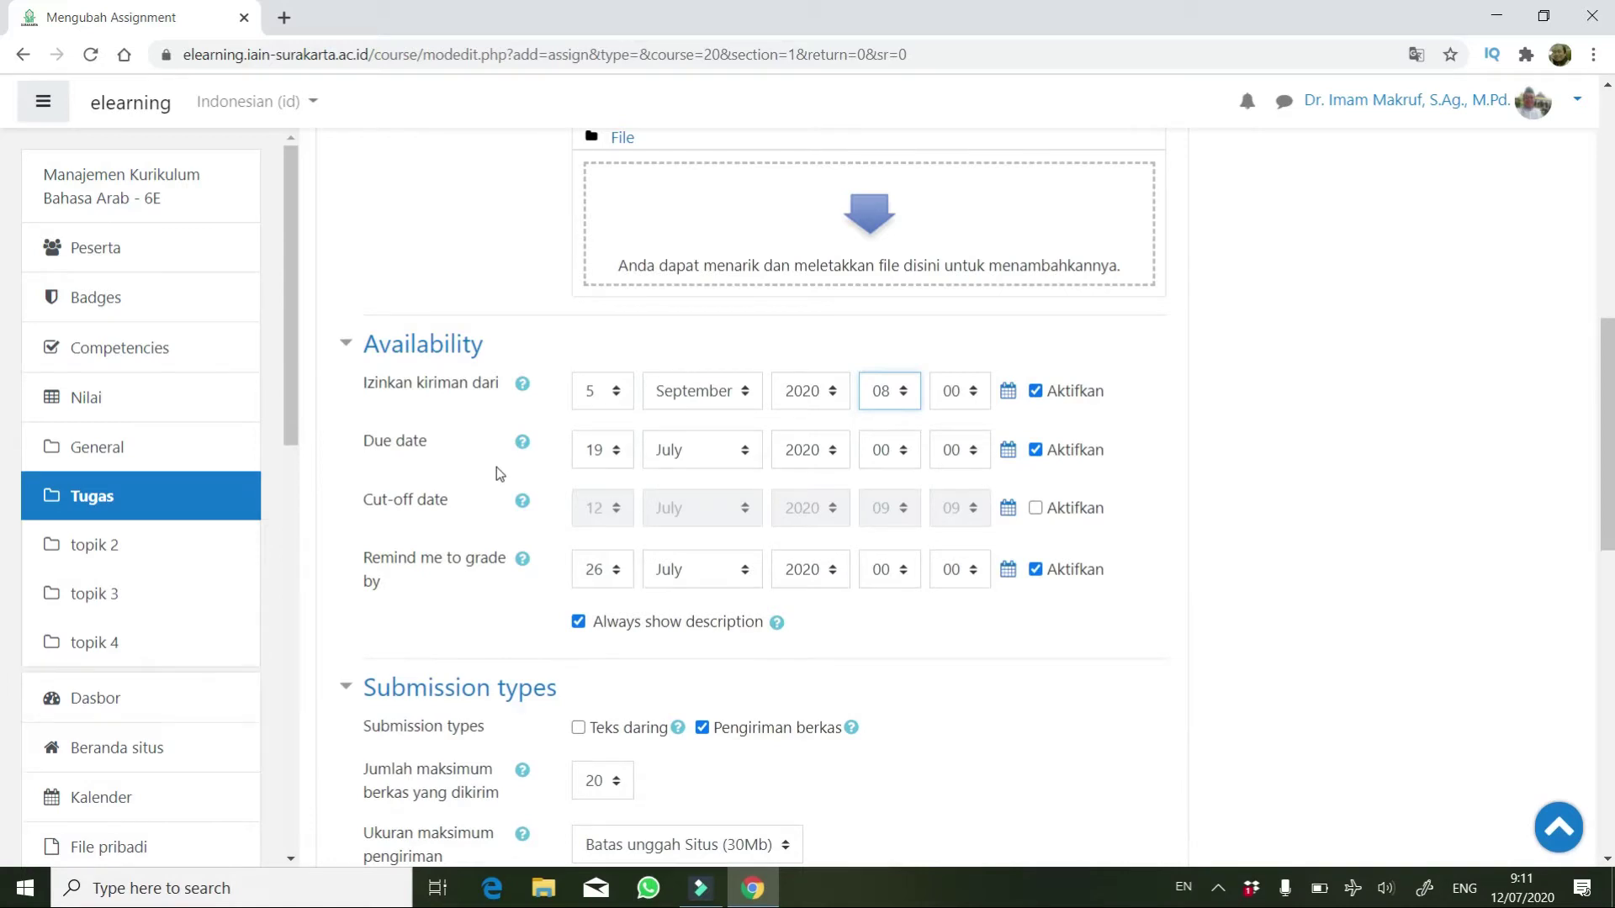
# Set the assignment's due date to 18 September 2020 at 12:00.
pyautogui.click(598, 453)
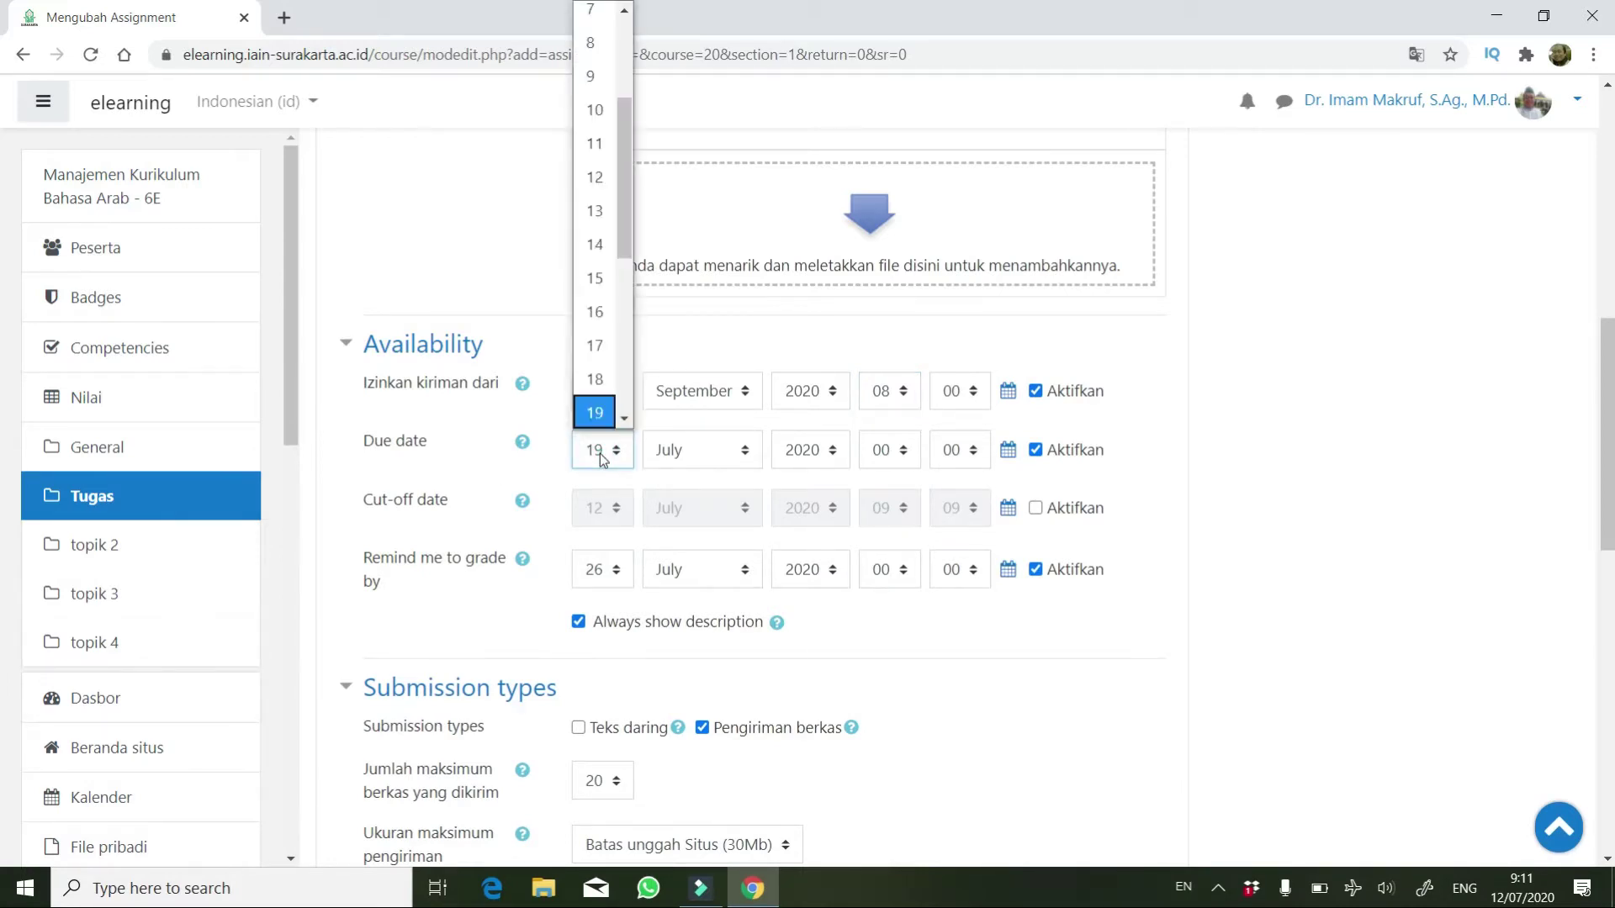
pyautogui.click(595, 380)
pyautogui.click(694, 455)
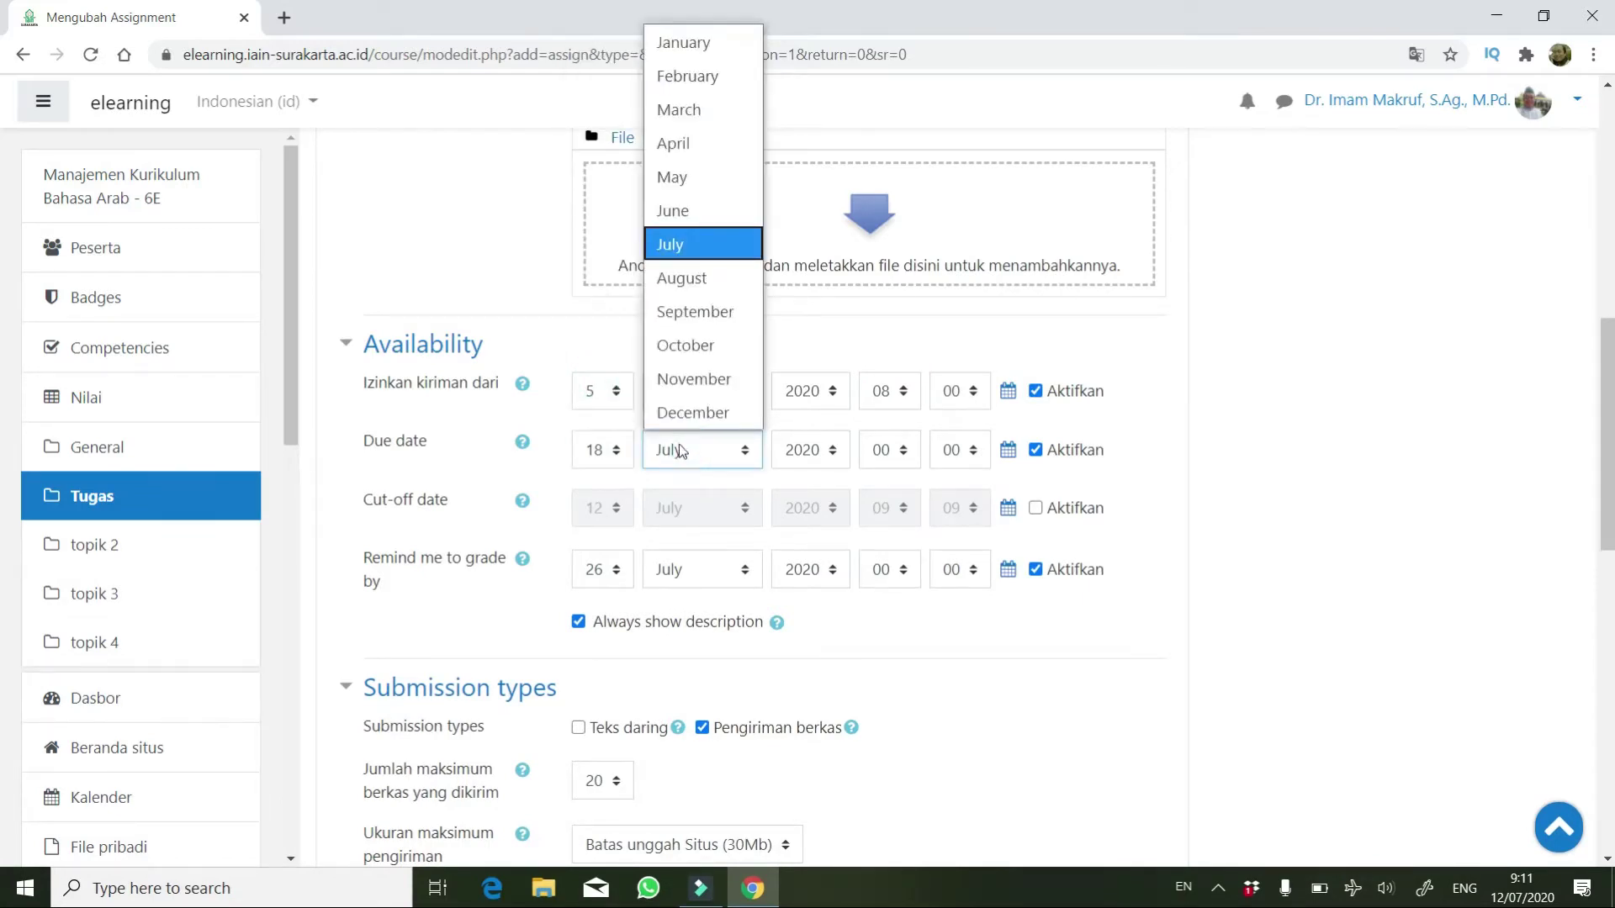
pyautogui.click(697, 313)
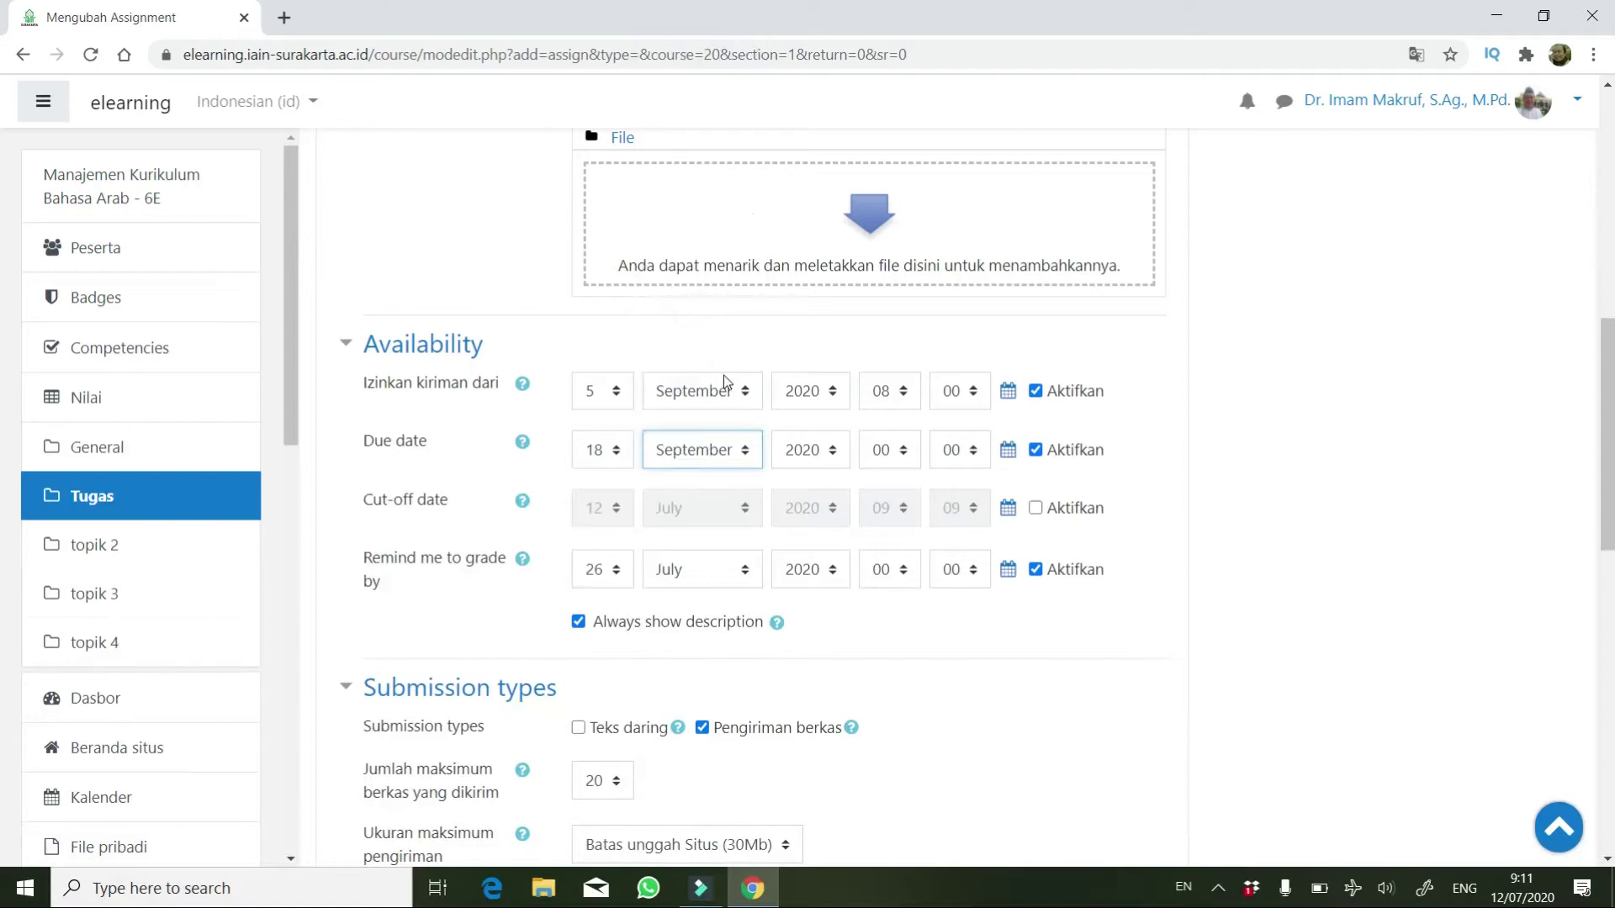
pyautogui.click(890, 455)
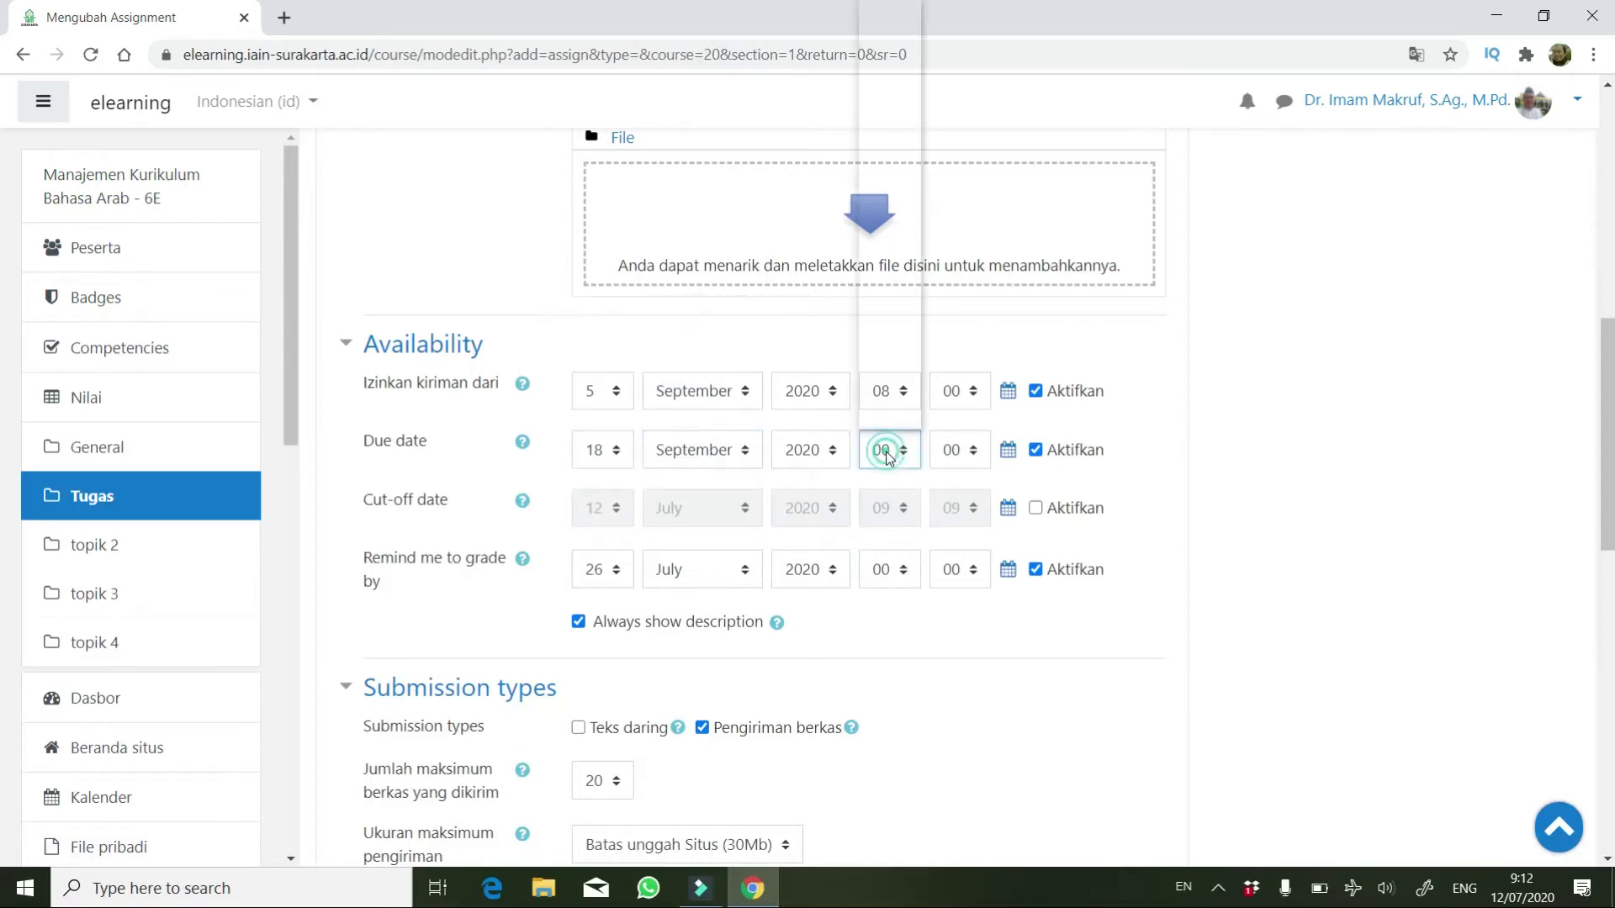
pyautogui.scroll(-3, 898, 336)
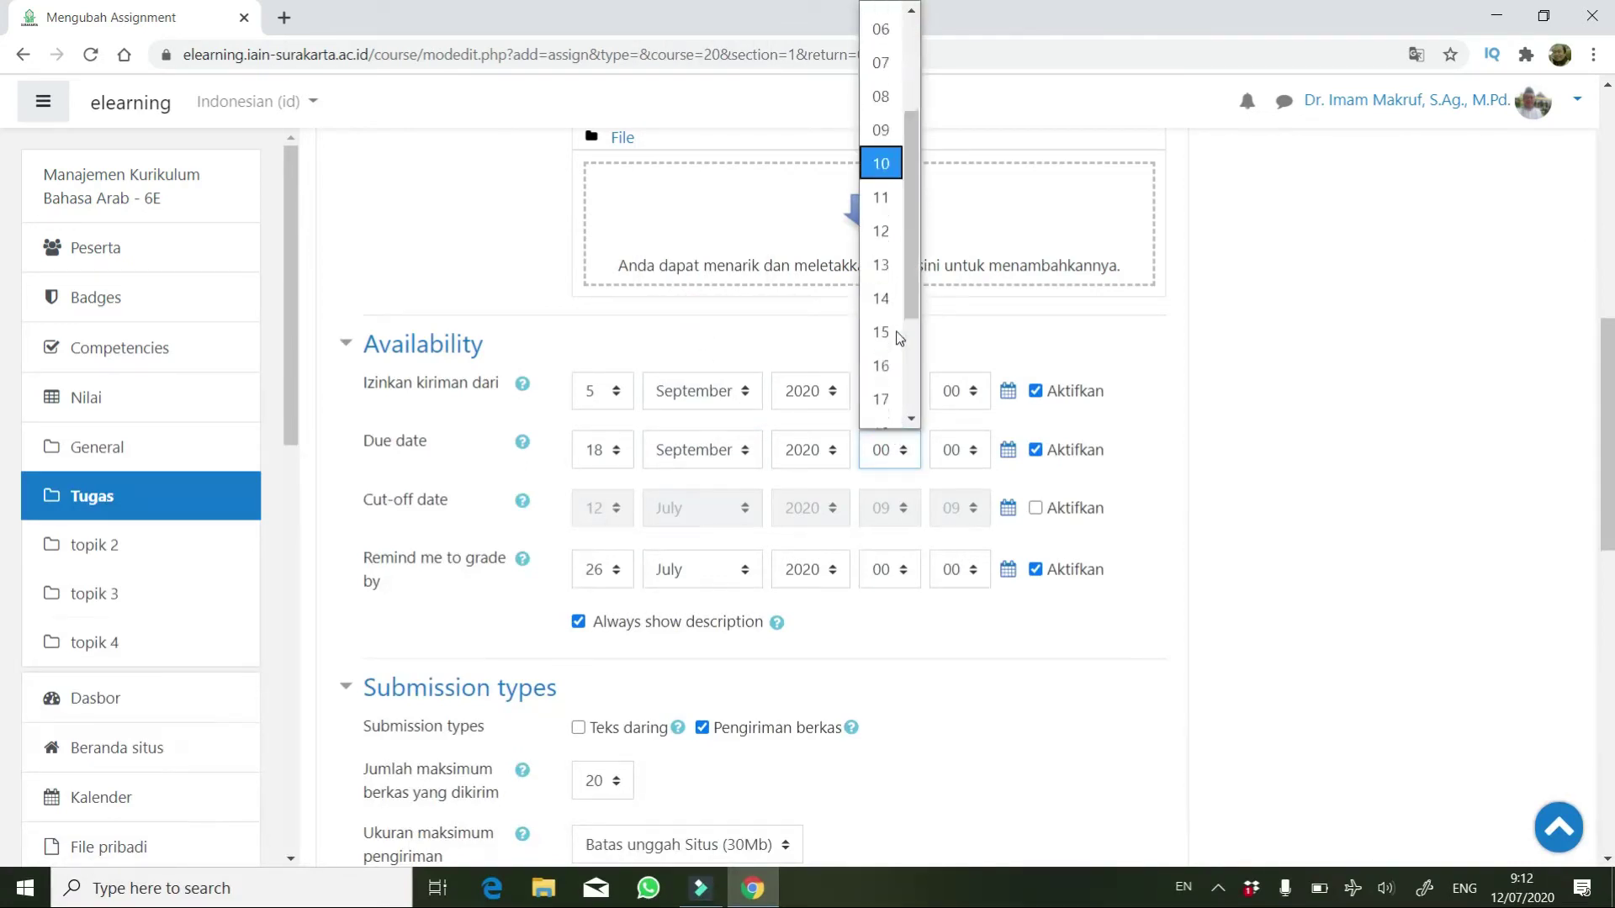
pyautogui.scroll(2, 890, 247)
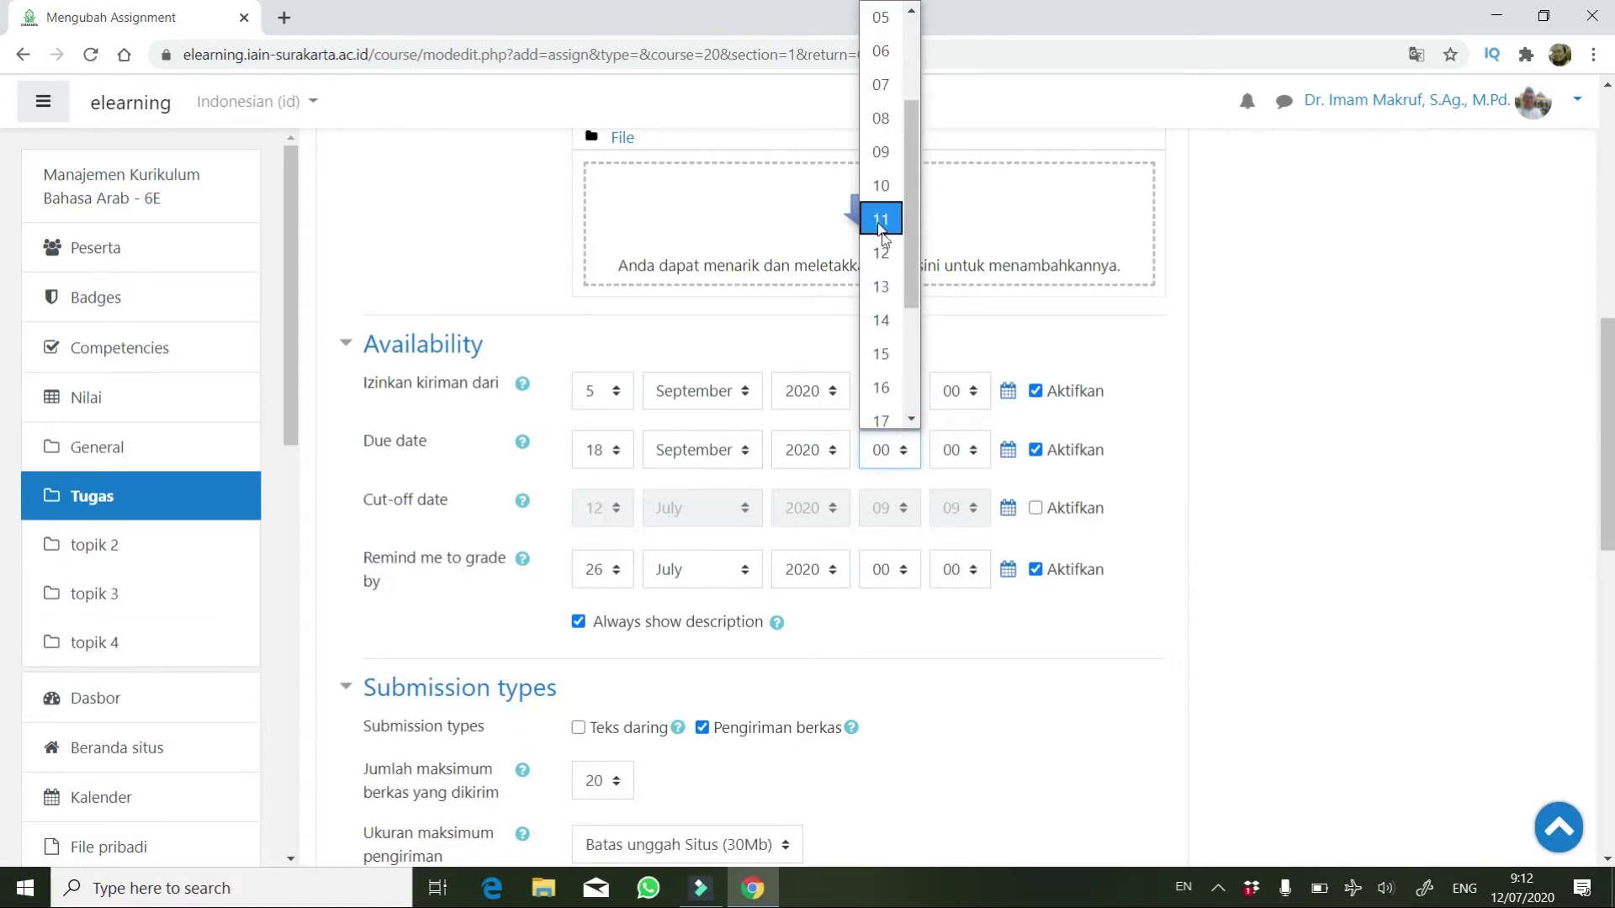
pyautogui.click(889, 248)
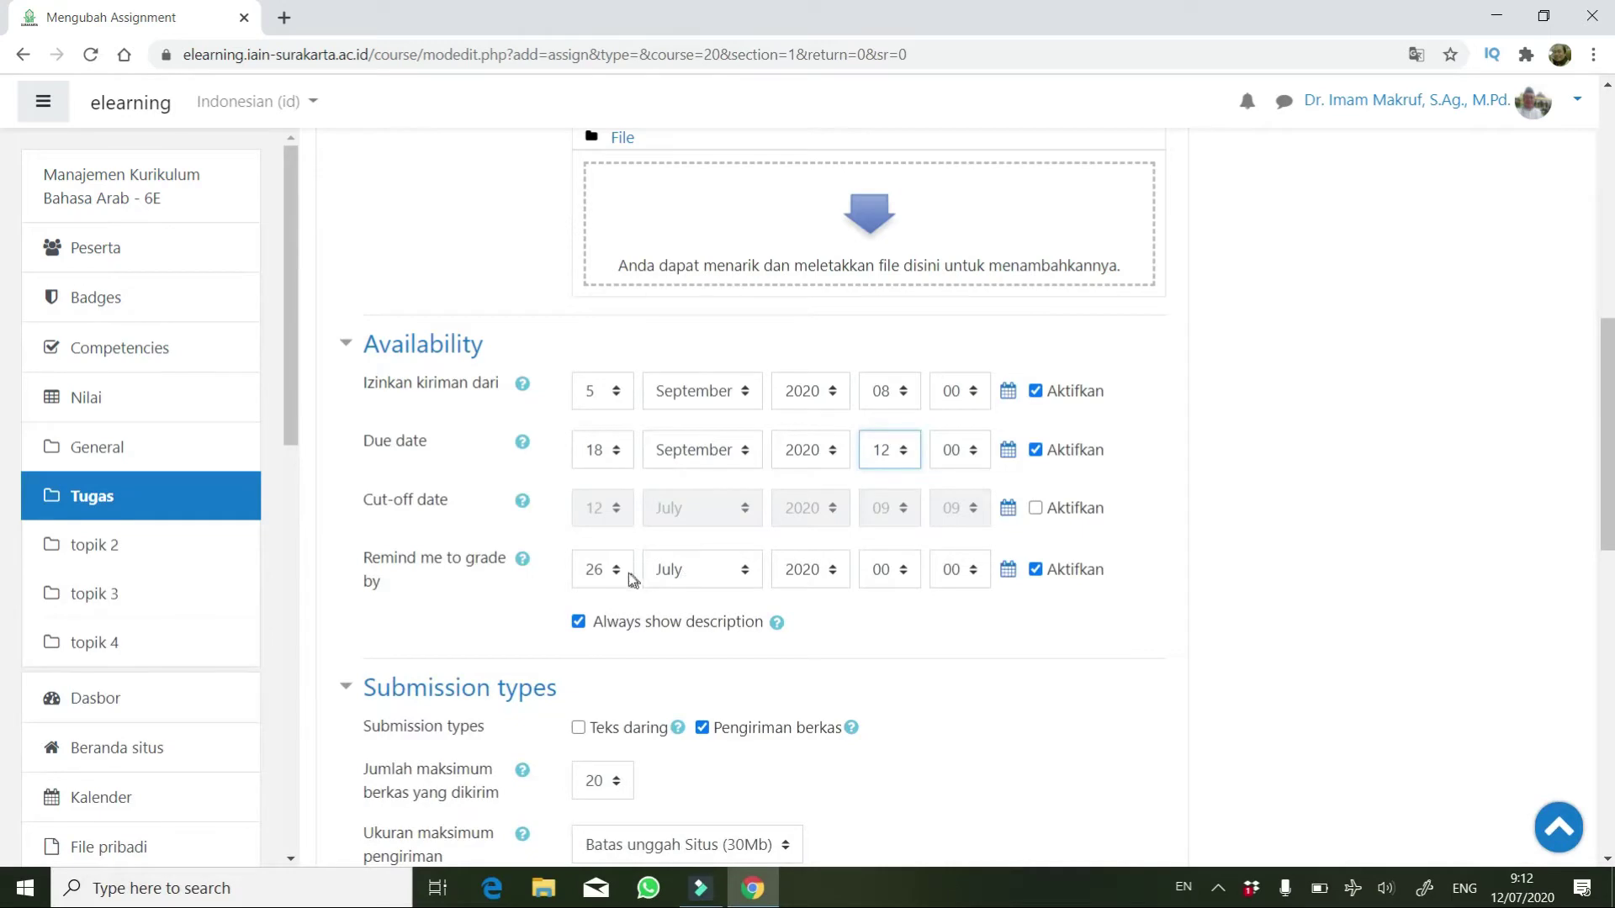
# Set the grading reminder to 26 September 2020 at 08:00.
pyautogui.click(681, 569)
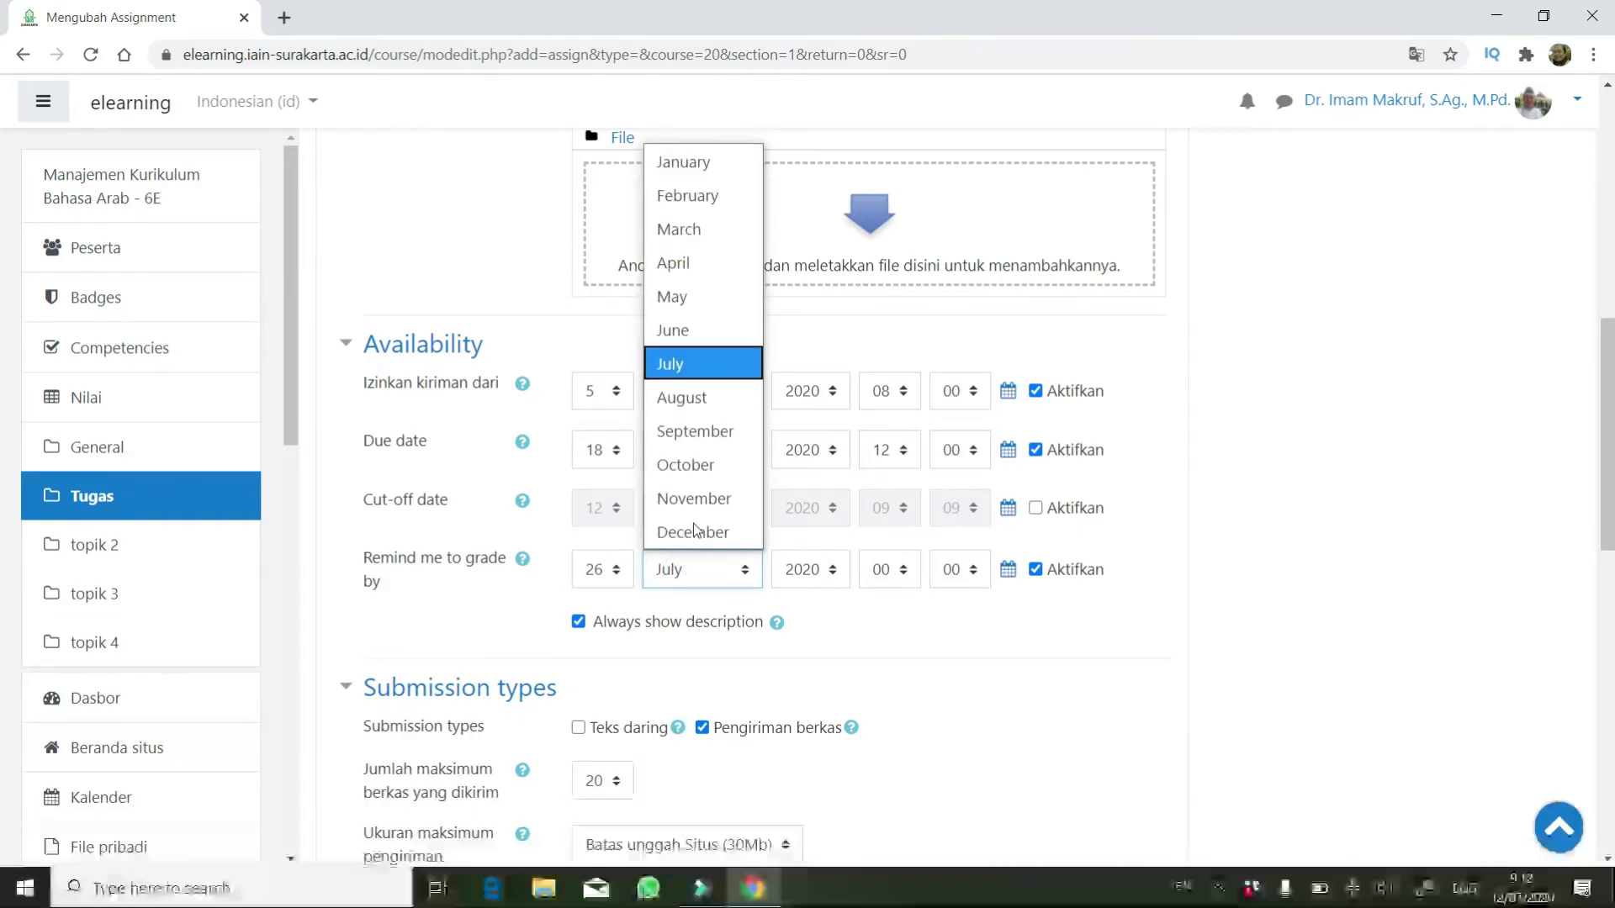
pyautogui.click(715, 431)
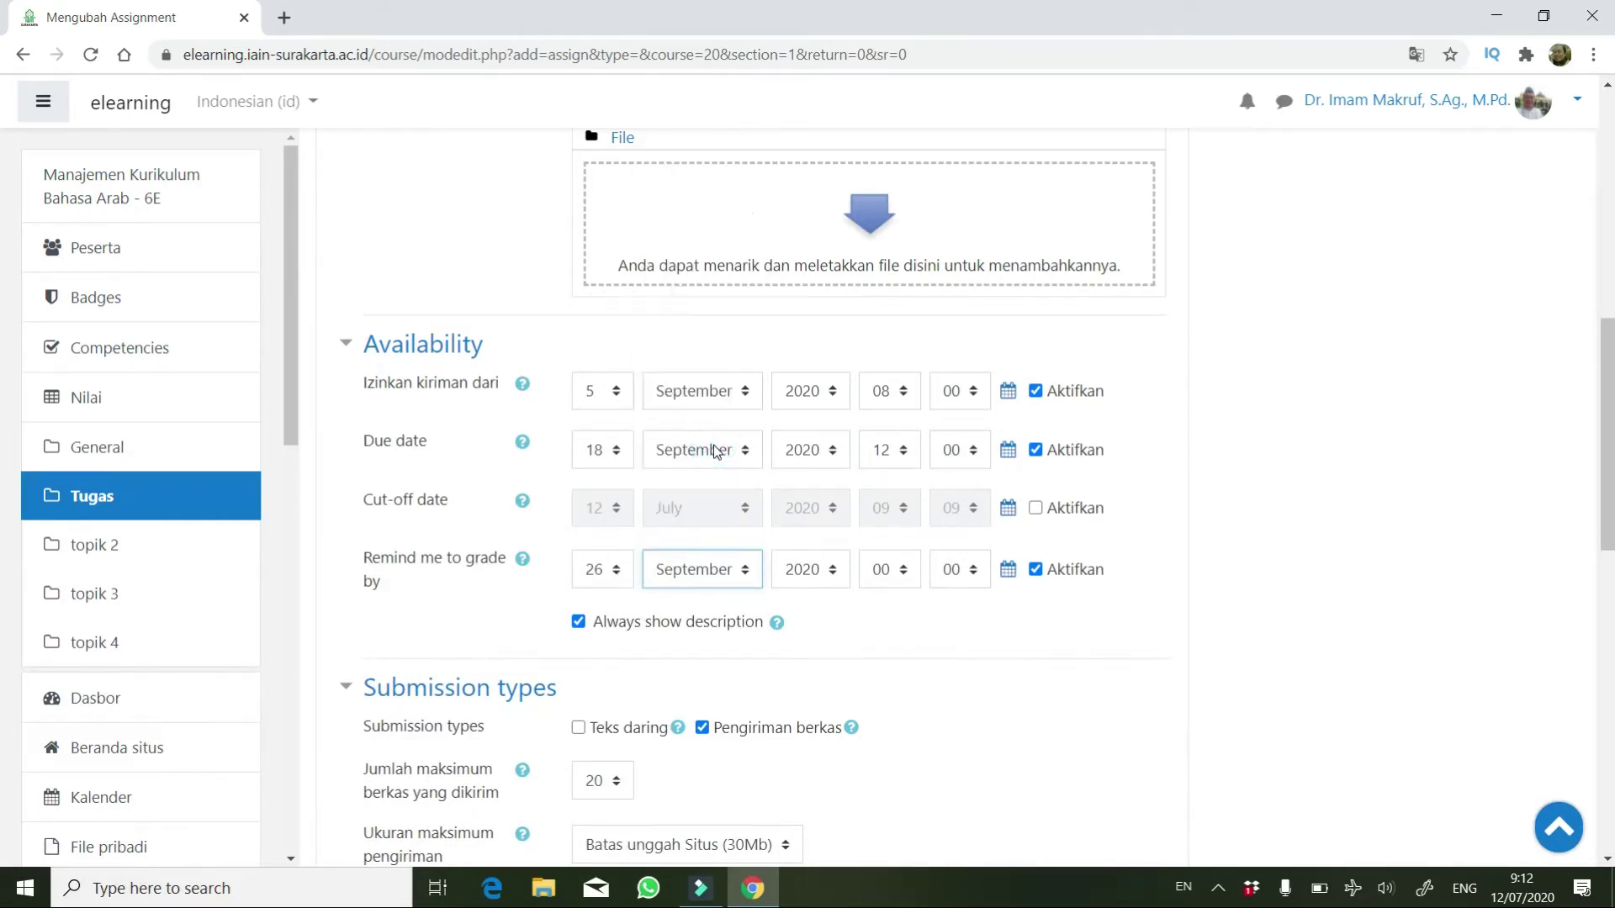
pyautogui.click(879, 579)
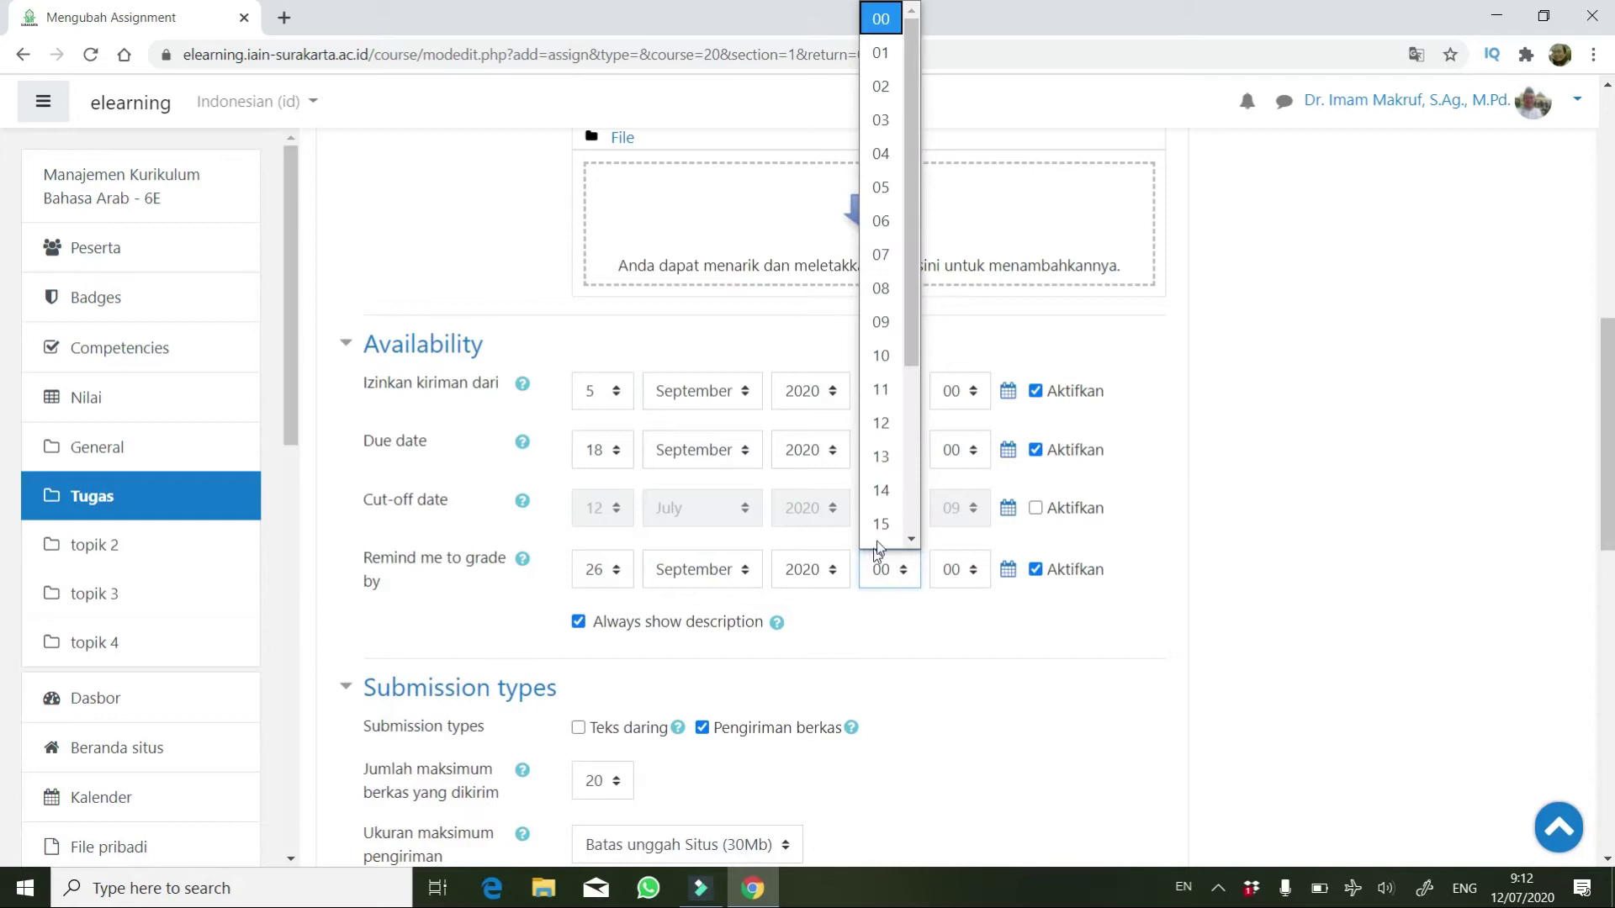
pyautogui.click(886, 289)
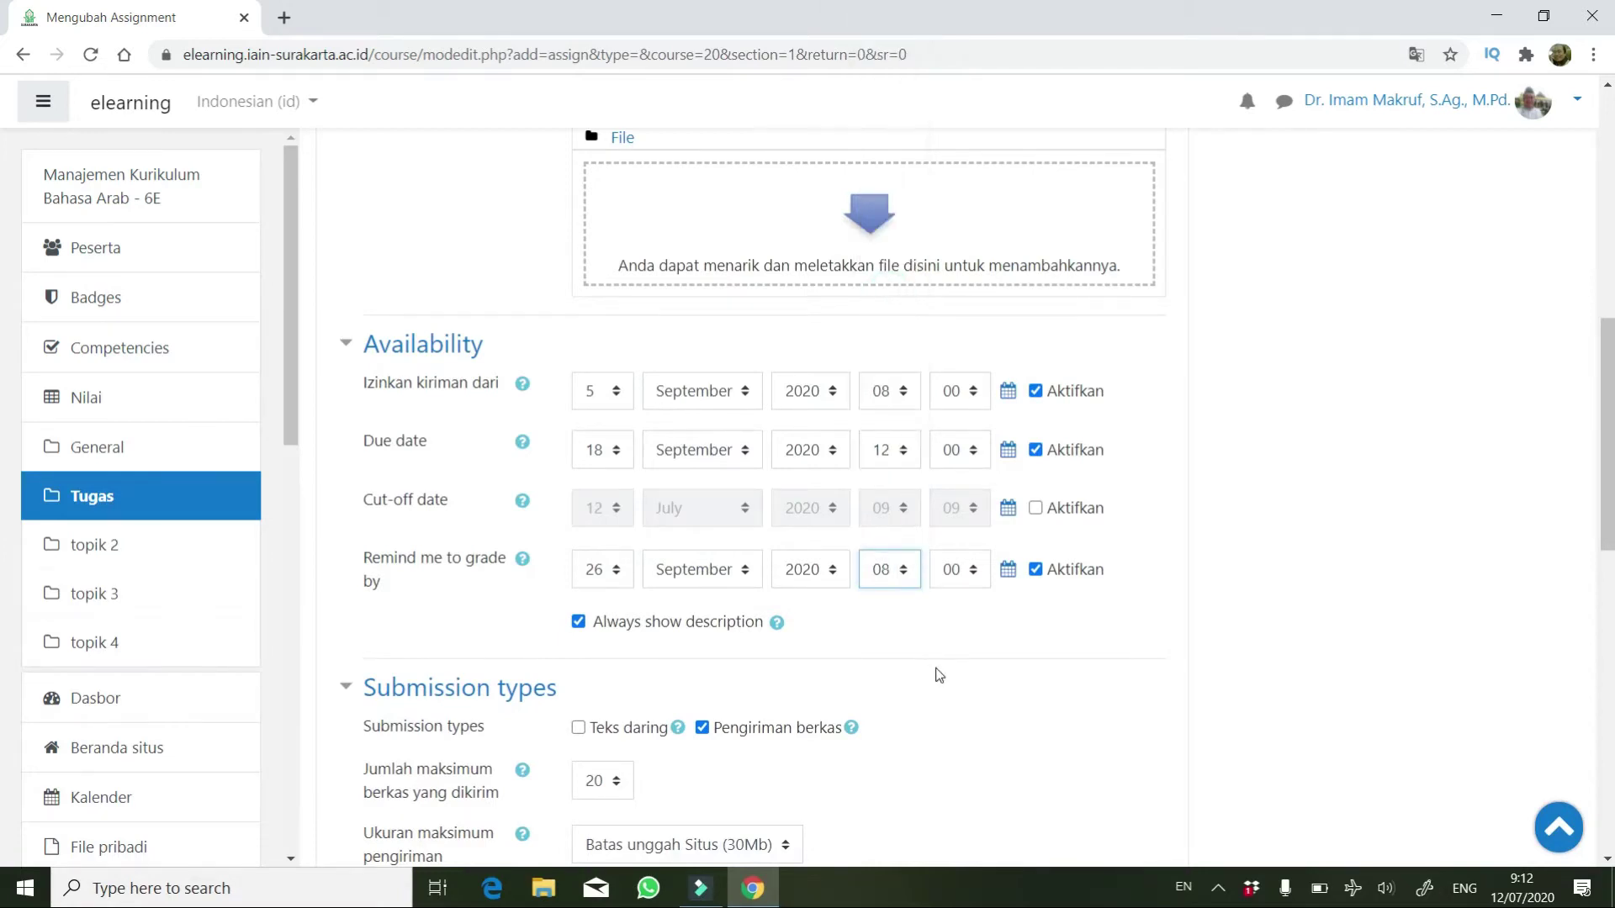
# Limit submissions to a maximum of 5 files and a maximum submission size of 30Mb.
pyautogui.scroll(-1, 935, 673)
pyautogui.scroll(-2, 938, 675)
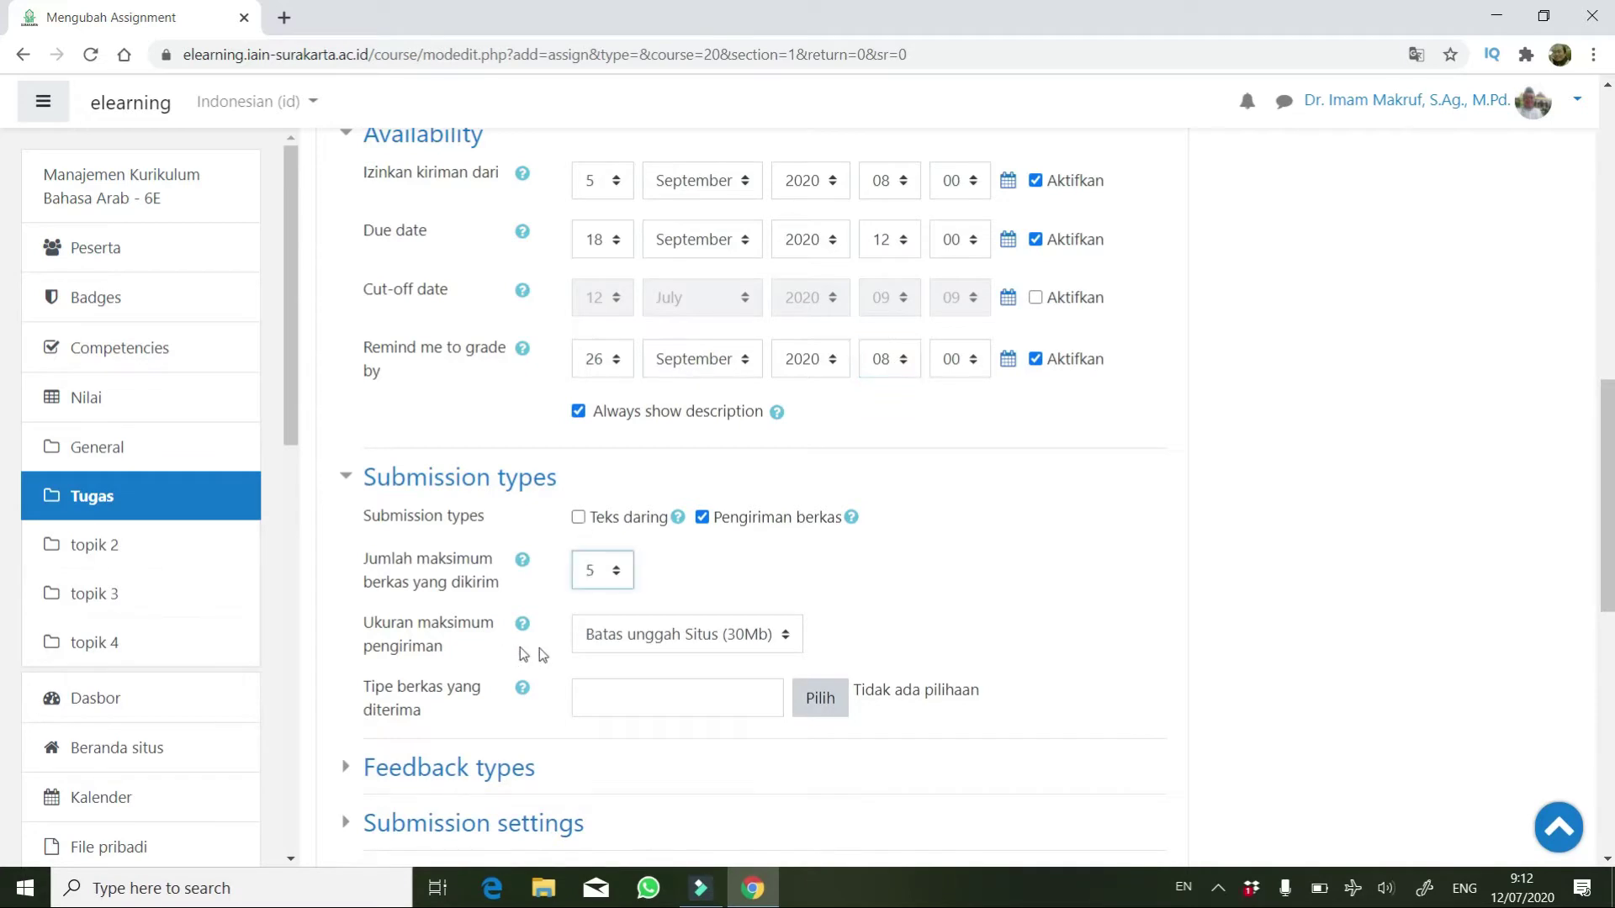
pyautogui.click(728, 641)
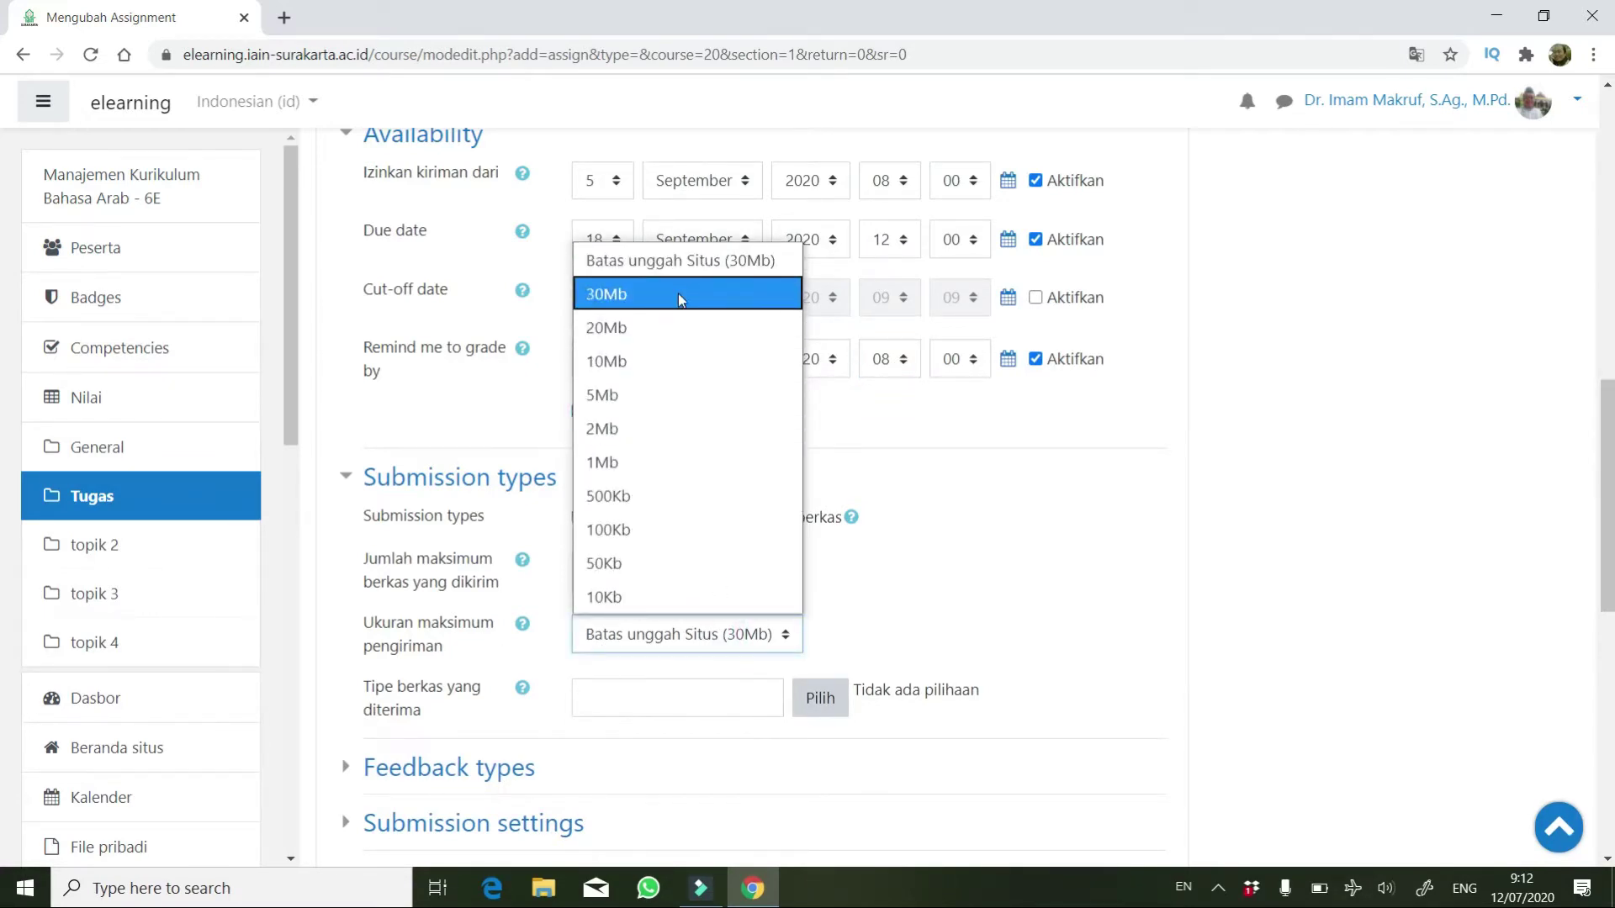
pyautogui.click(678, 292)
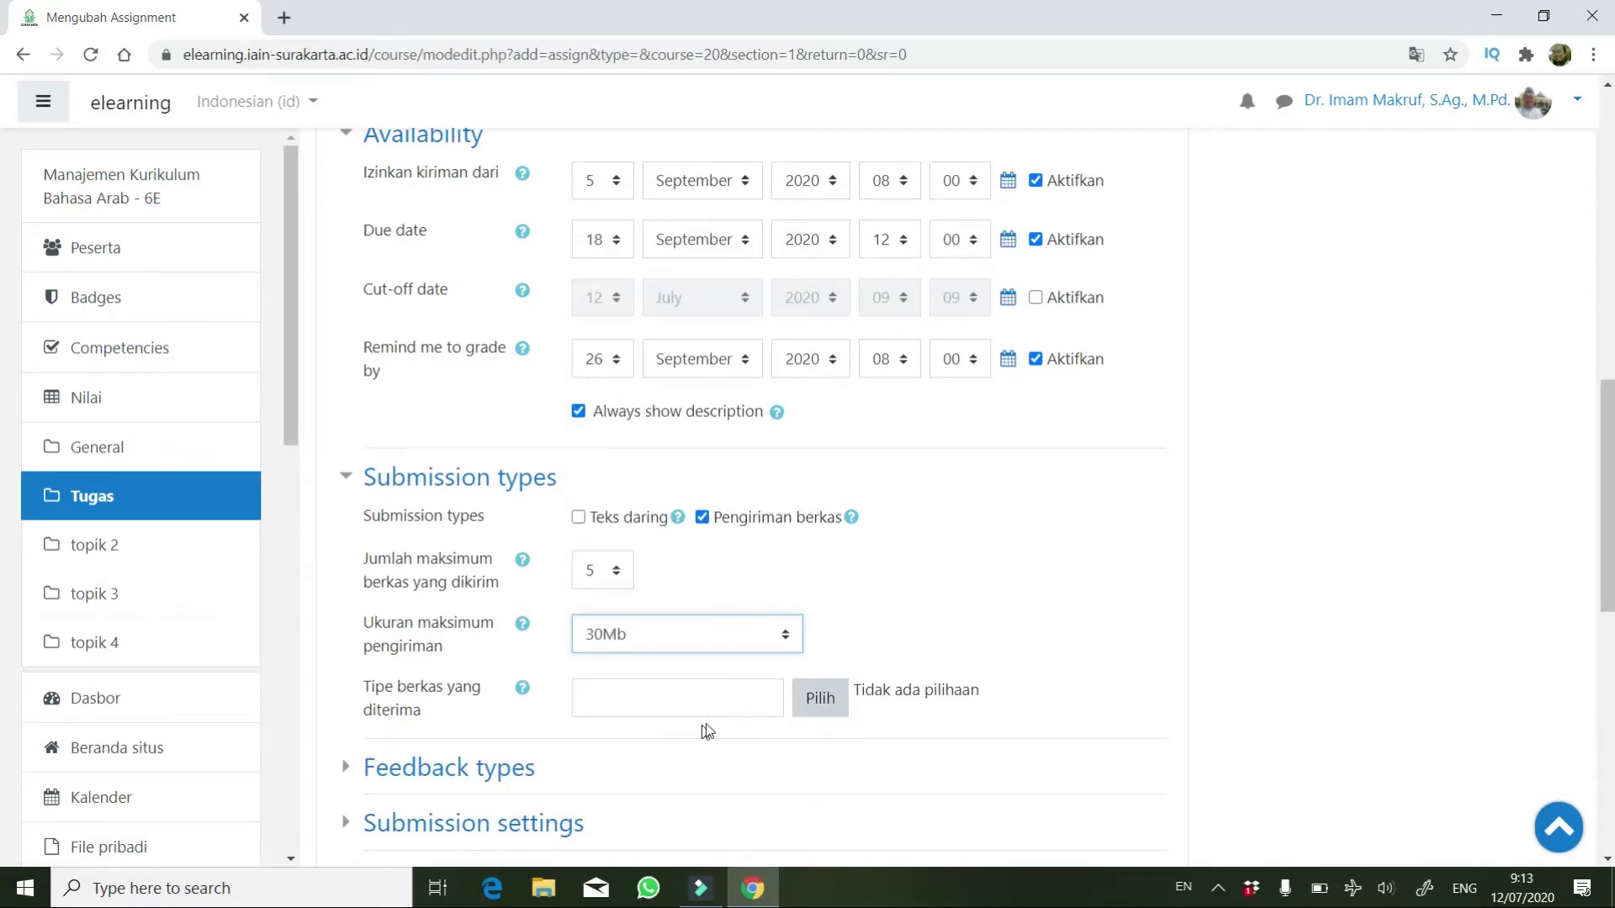
# Accept all file types for the assignment's file submissions and save that choice.
pyautogui.click(800, 714)
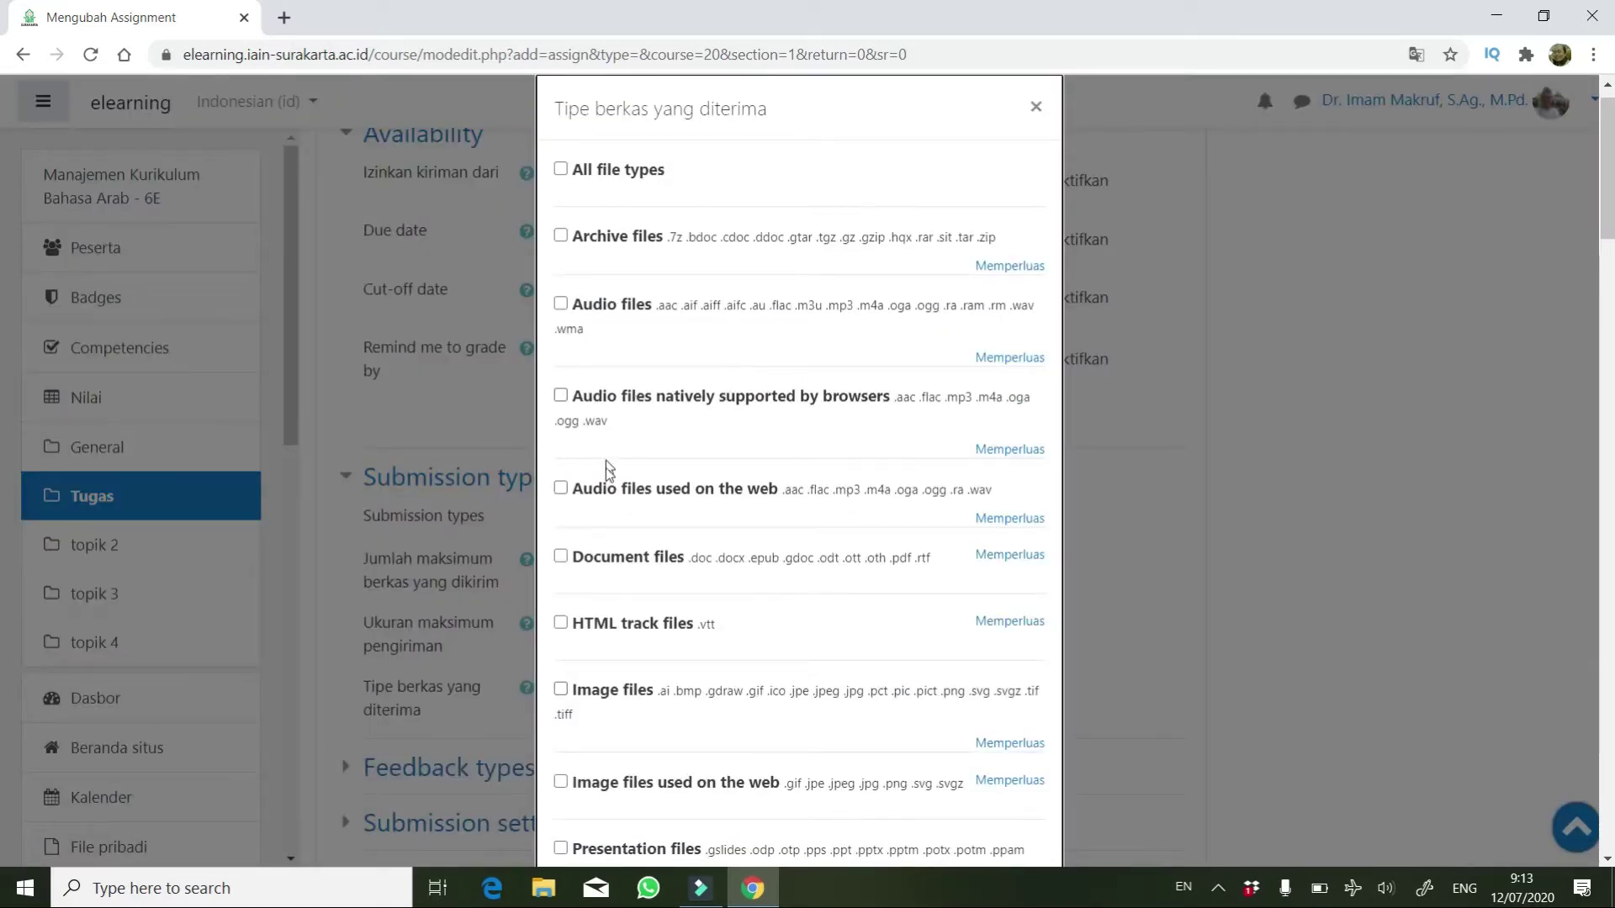
pyautogui.click(560, 170)
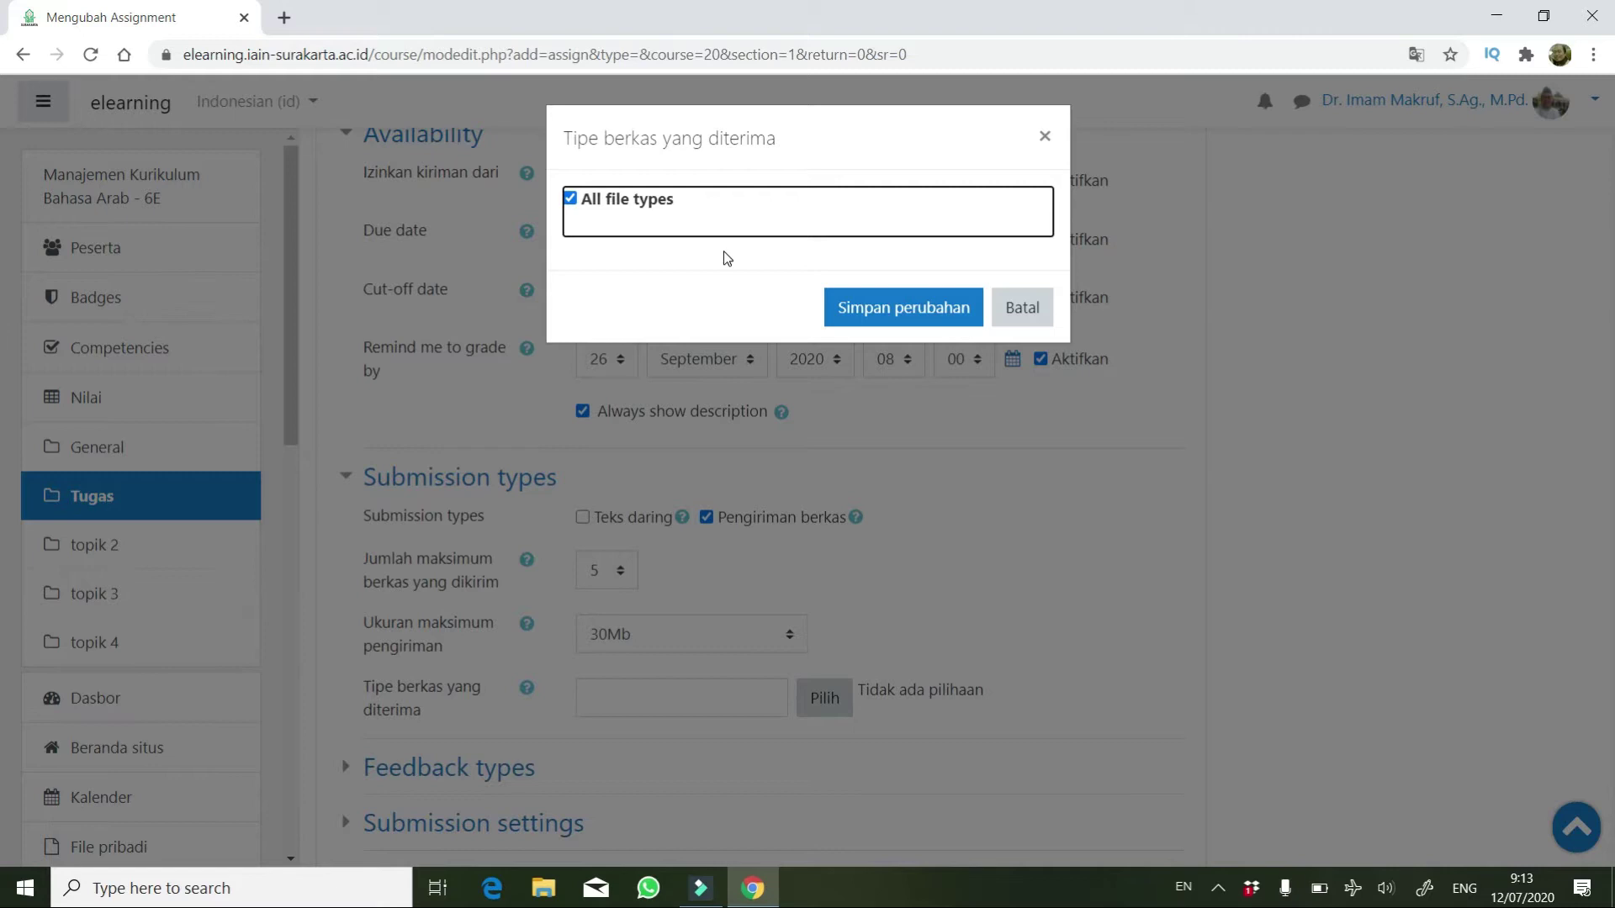
pyautogui.click(886, 311)
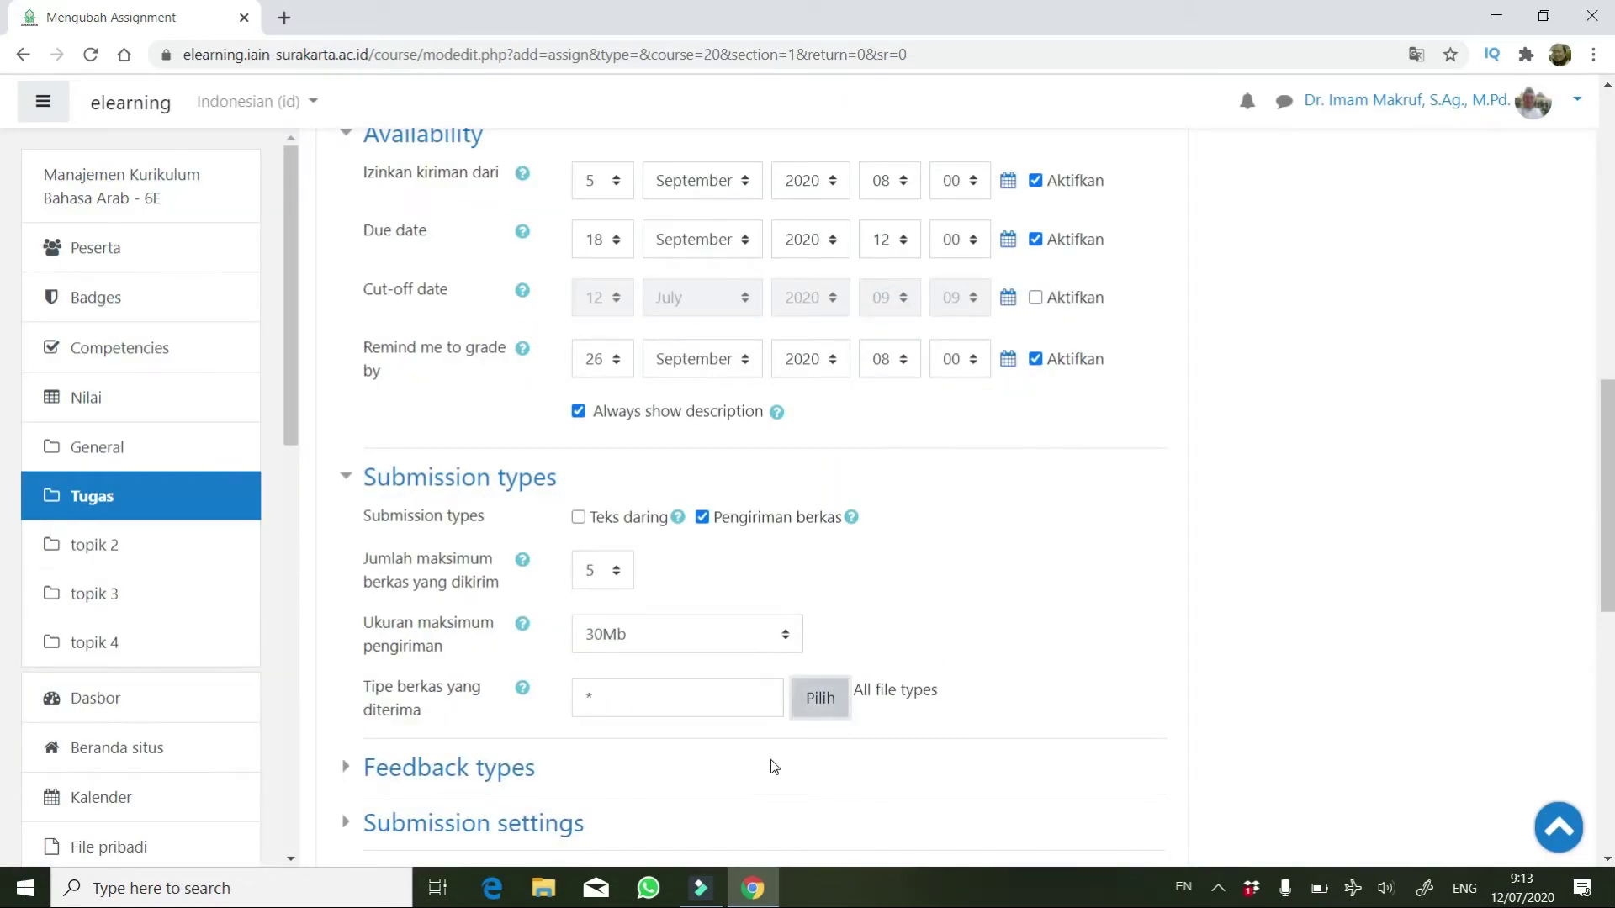
# Enable inline comments (Komentar dalam baris) as Ya in the assignment's feedback types.
pyautogui.scroll(-4, 956, 695)
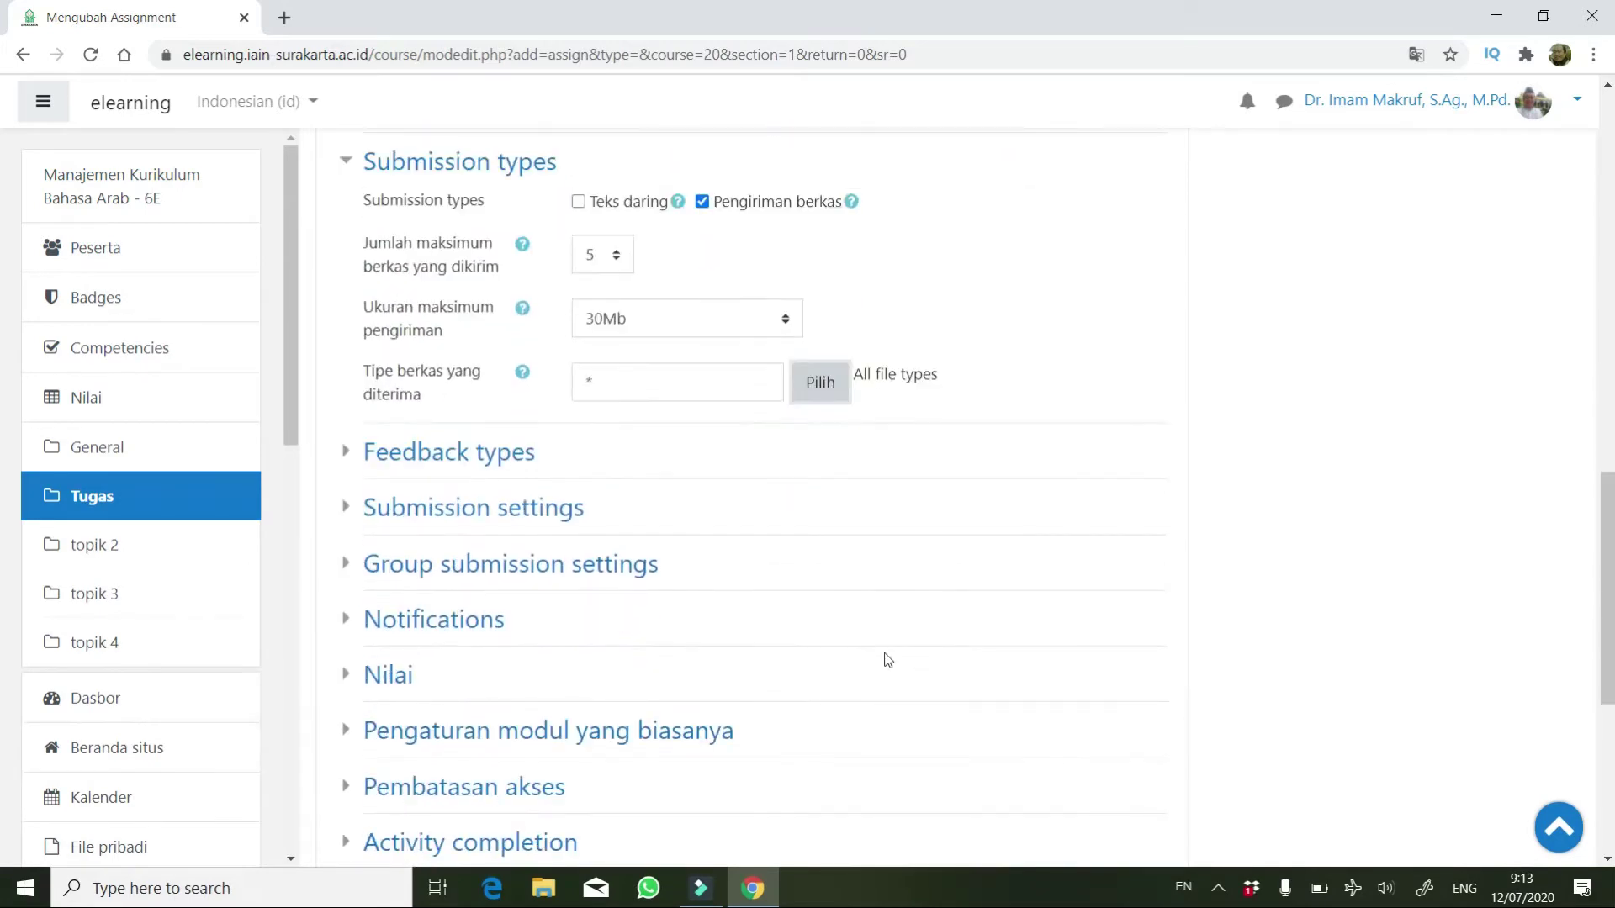
pyautogui.click(411, 459)
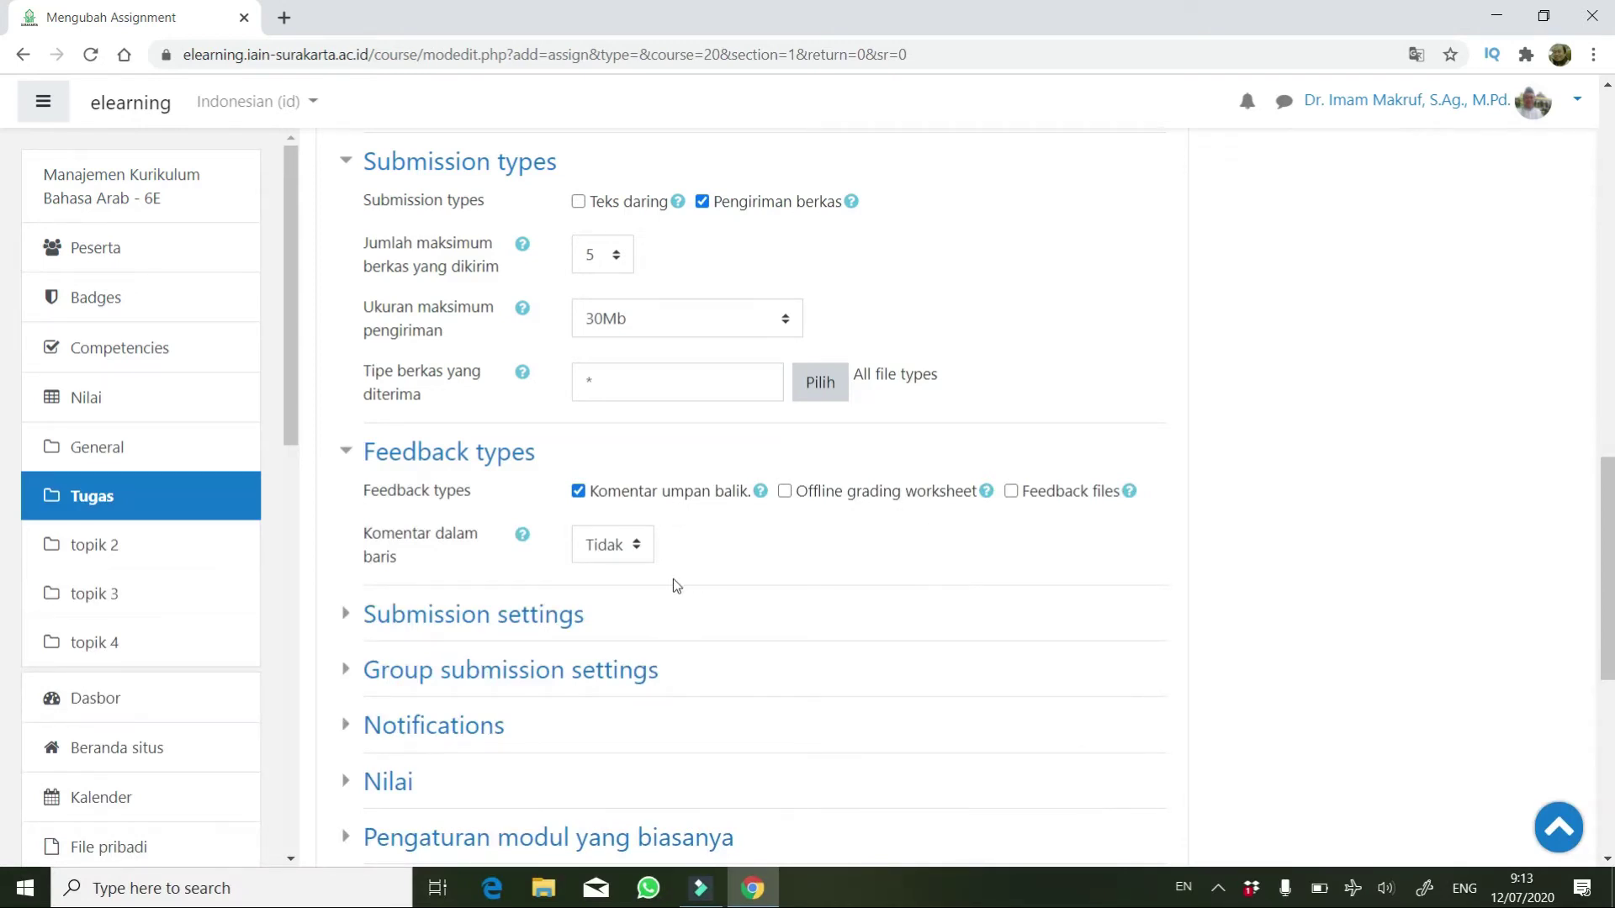
pyautogui.click(598, 551)
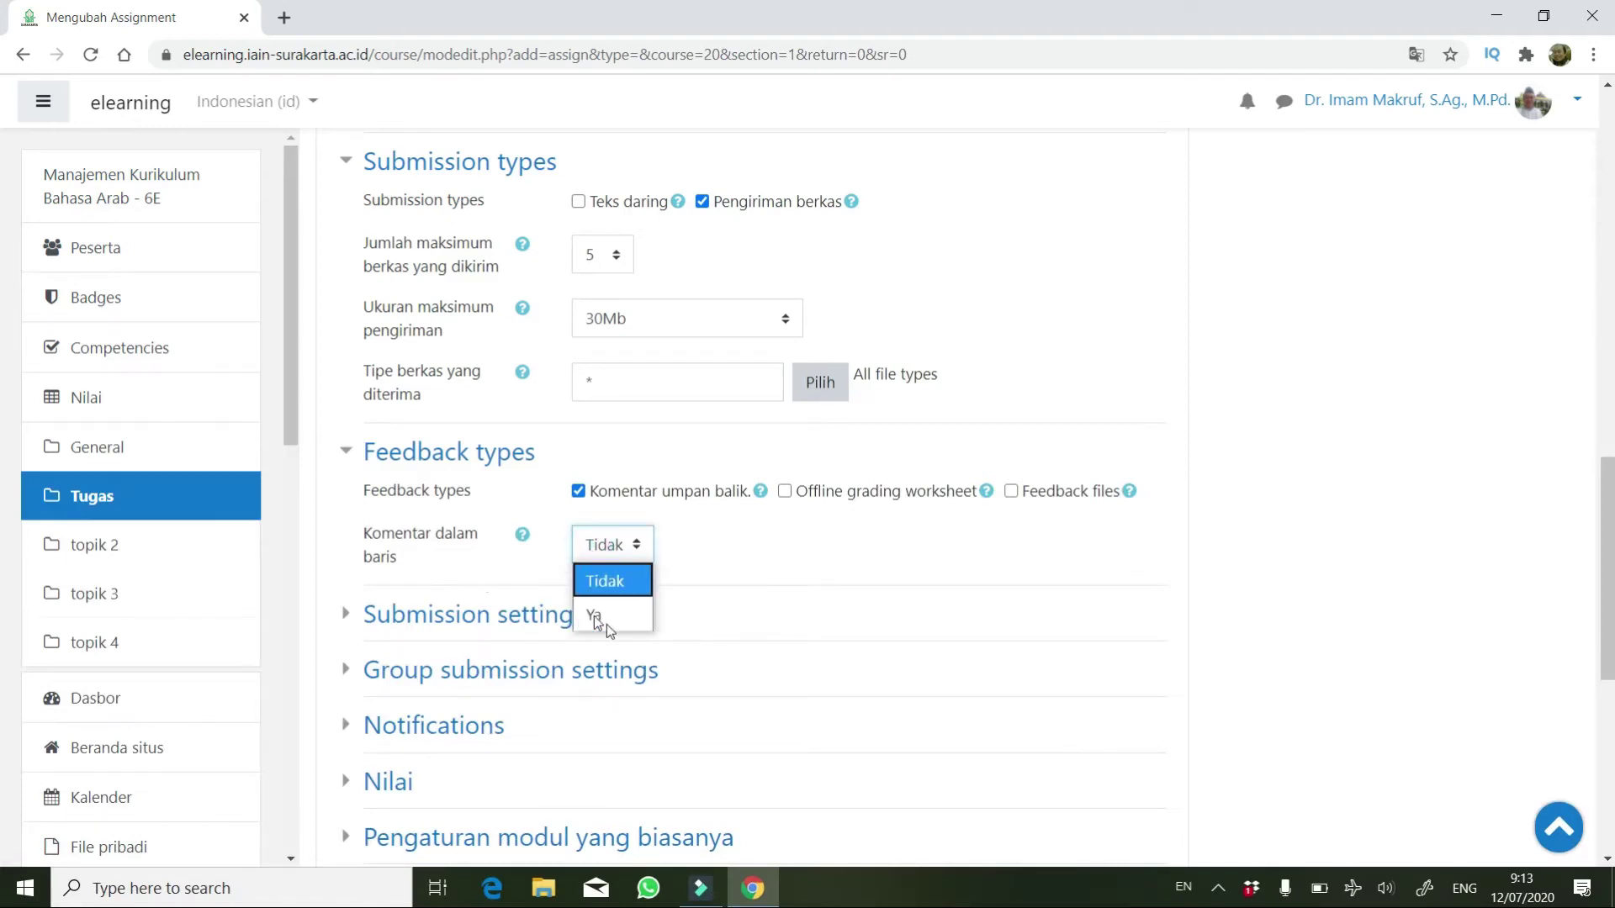
pyautogui.click(613, 620)
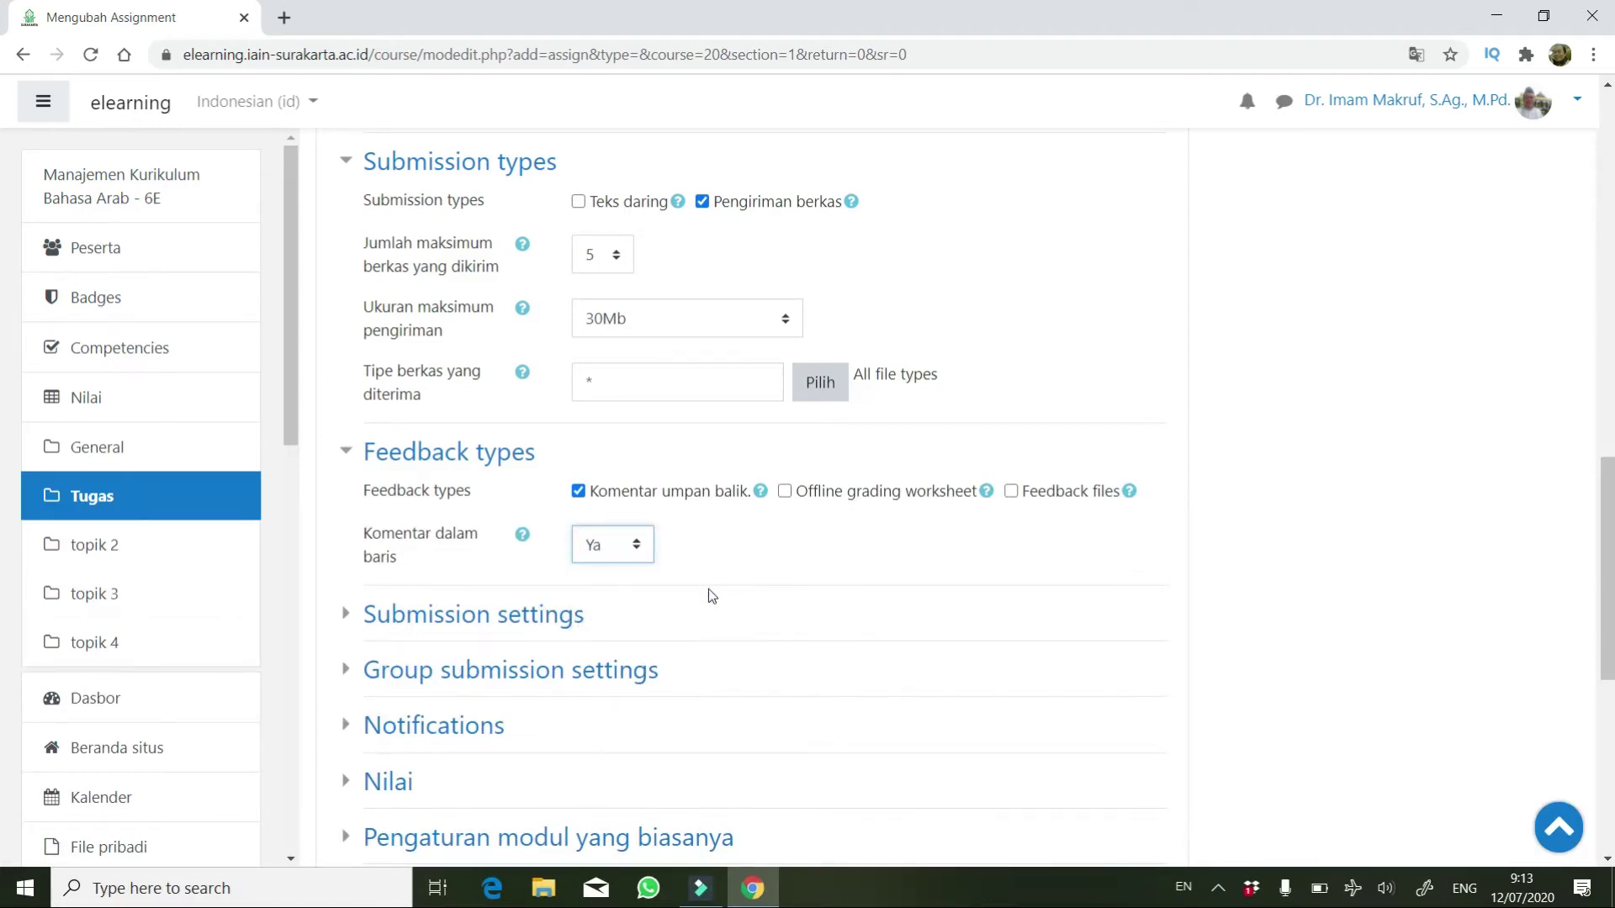
# Require students to click the submit button by setting that submission option to Ya.
pyautogui.scroll(-3, 694, 608)
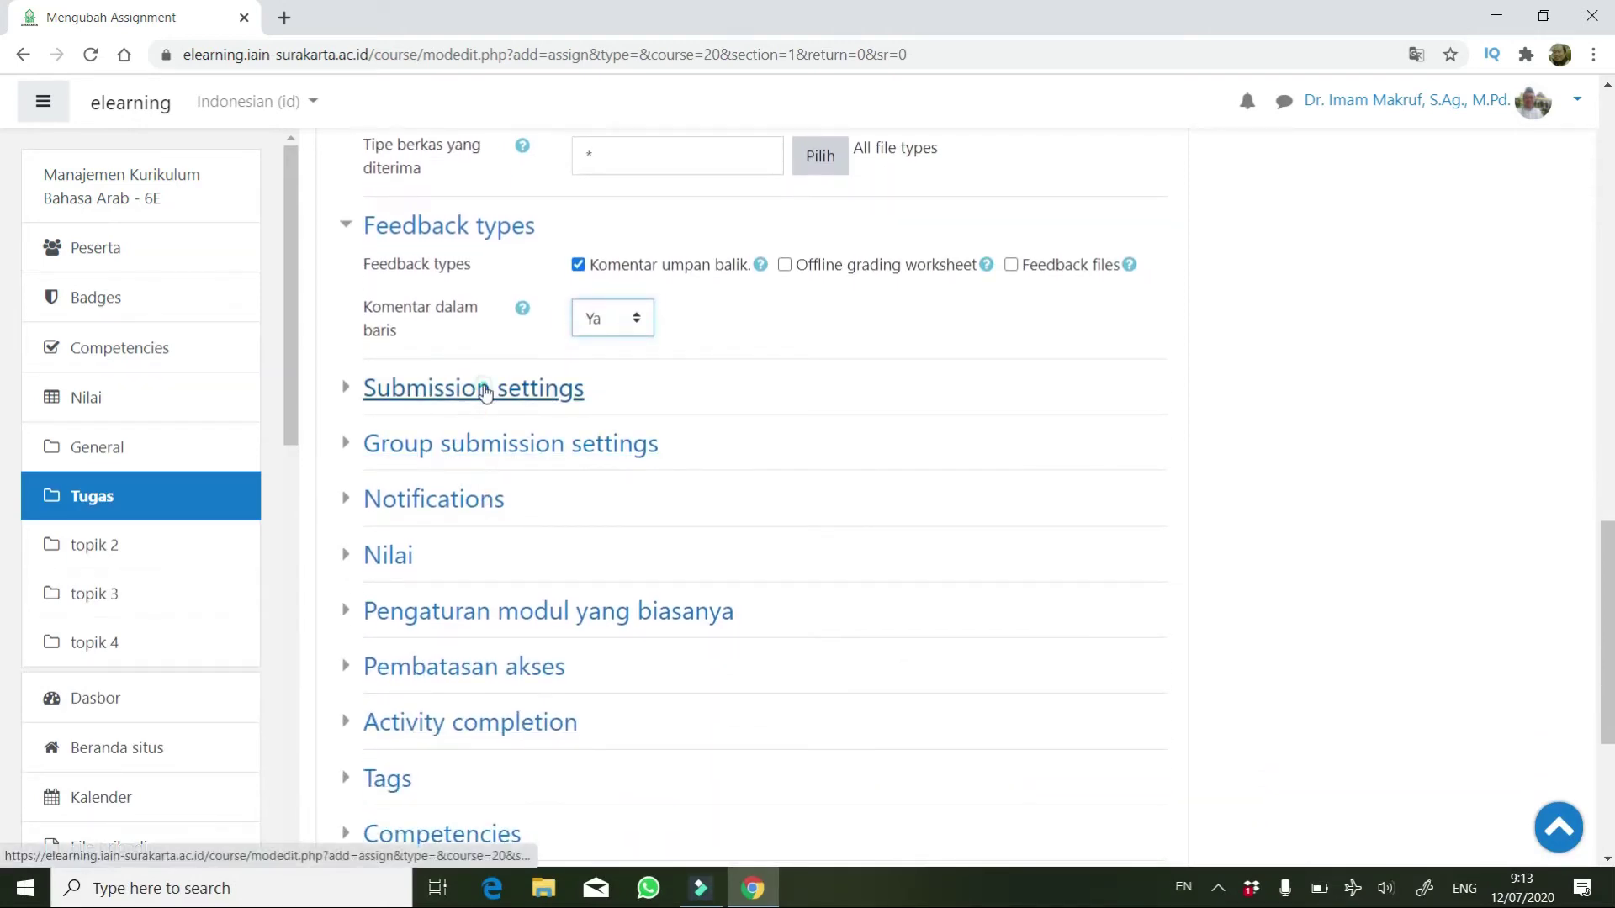
pyautogui.click(488, 389)
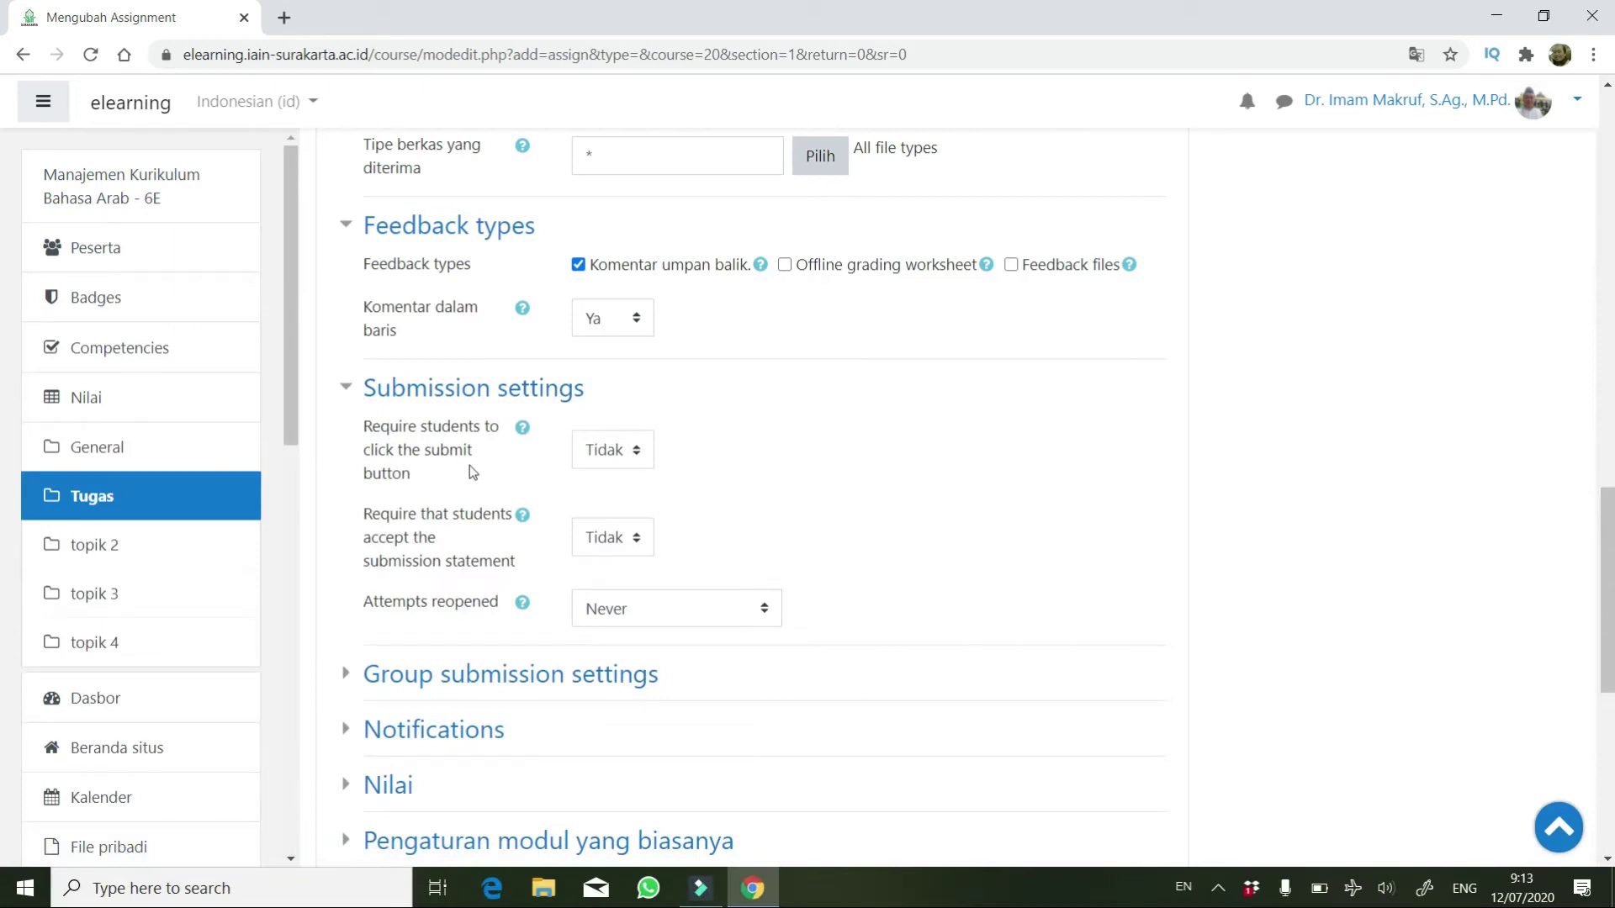
pyautogui.click(585, 456)
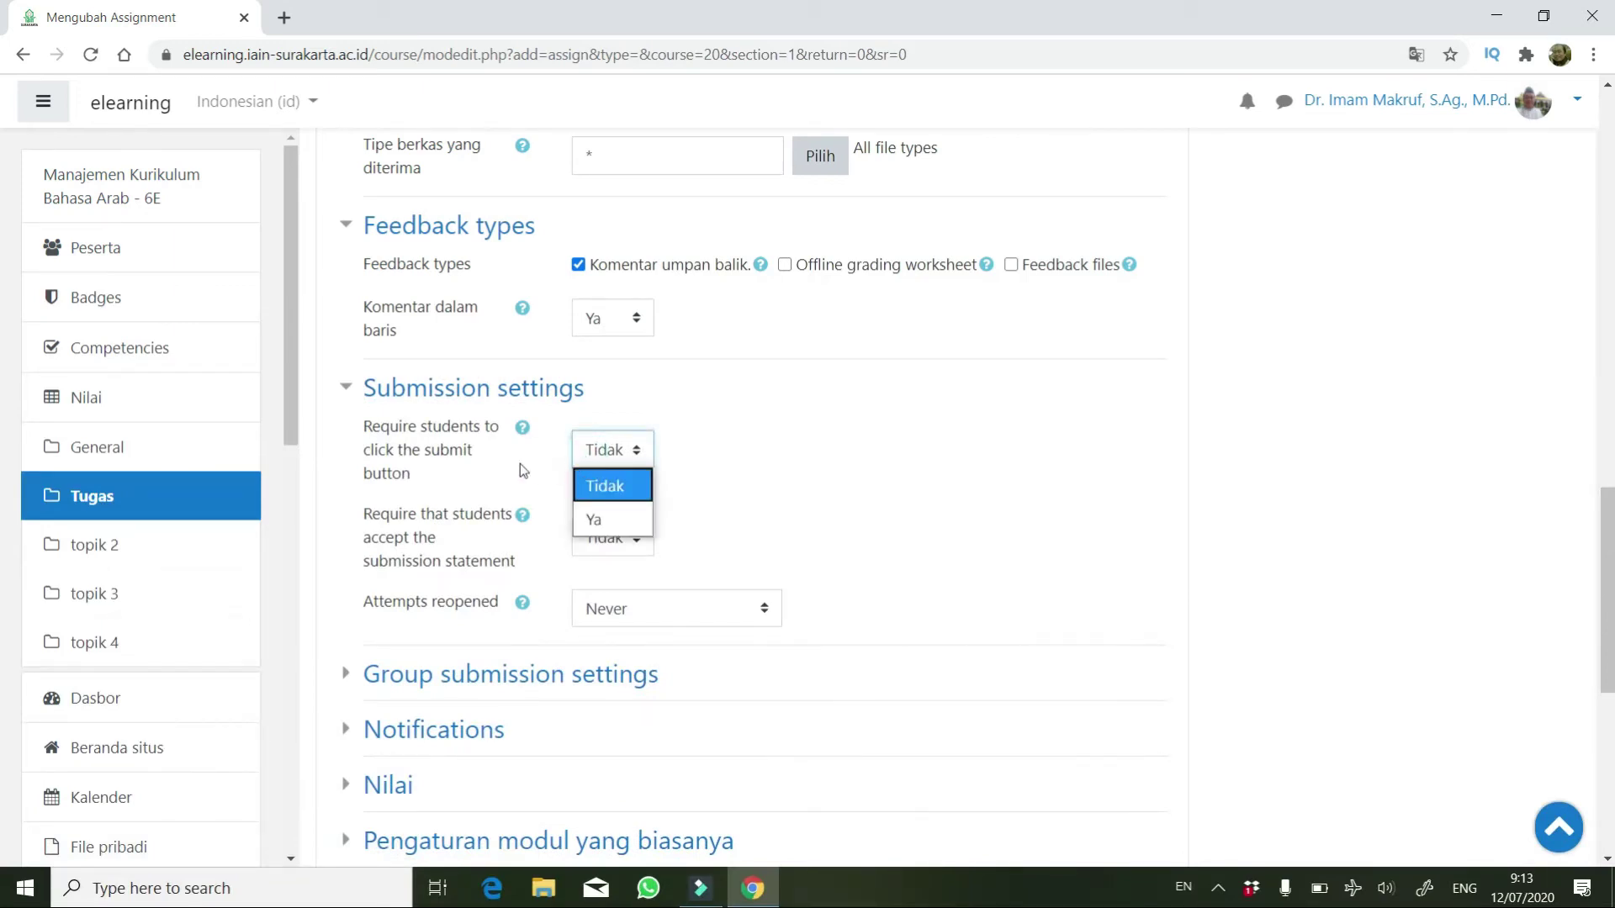
pyautogui.click(603, 520)
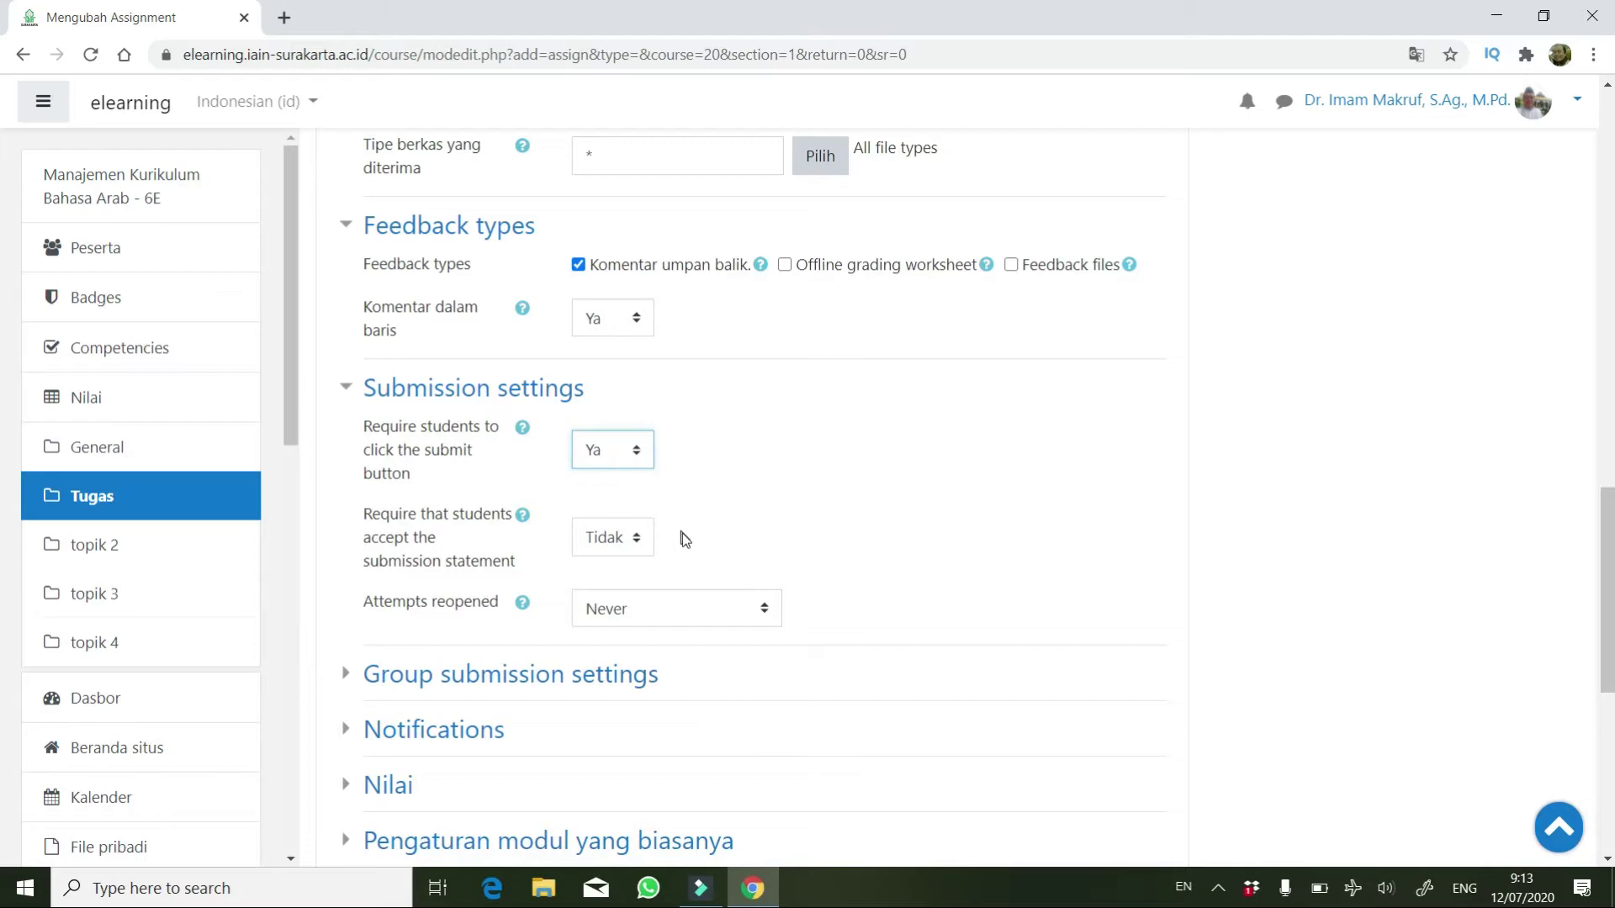
# Expand the assignment's group submission settings and its grade (Nilai) settings.
pyautogui.scroll(-3, 725, 599)
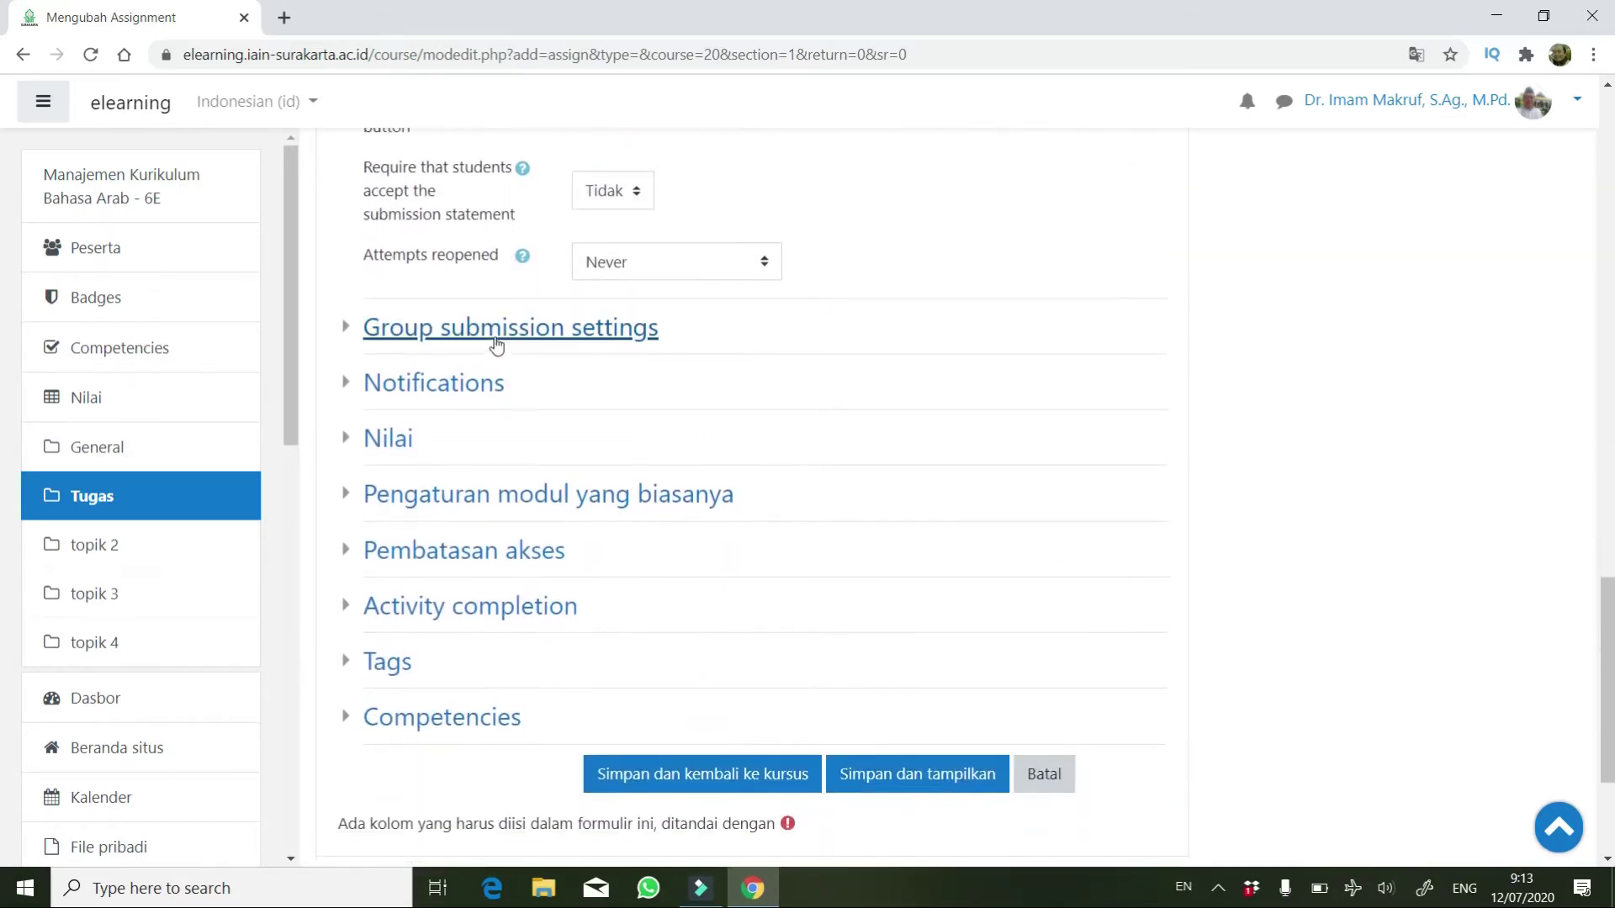
pyautogui.click(497, 330)
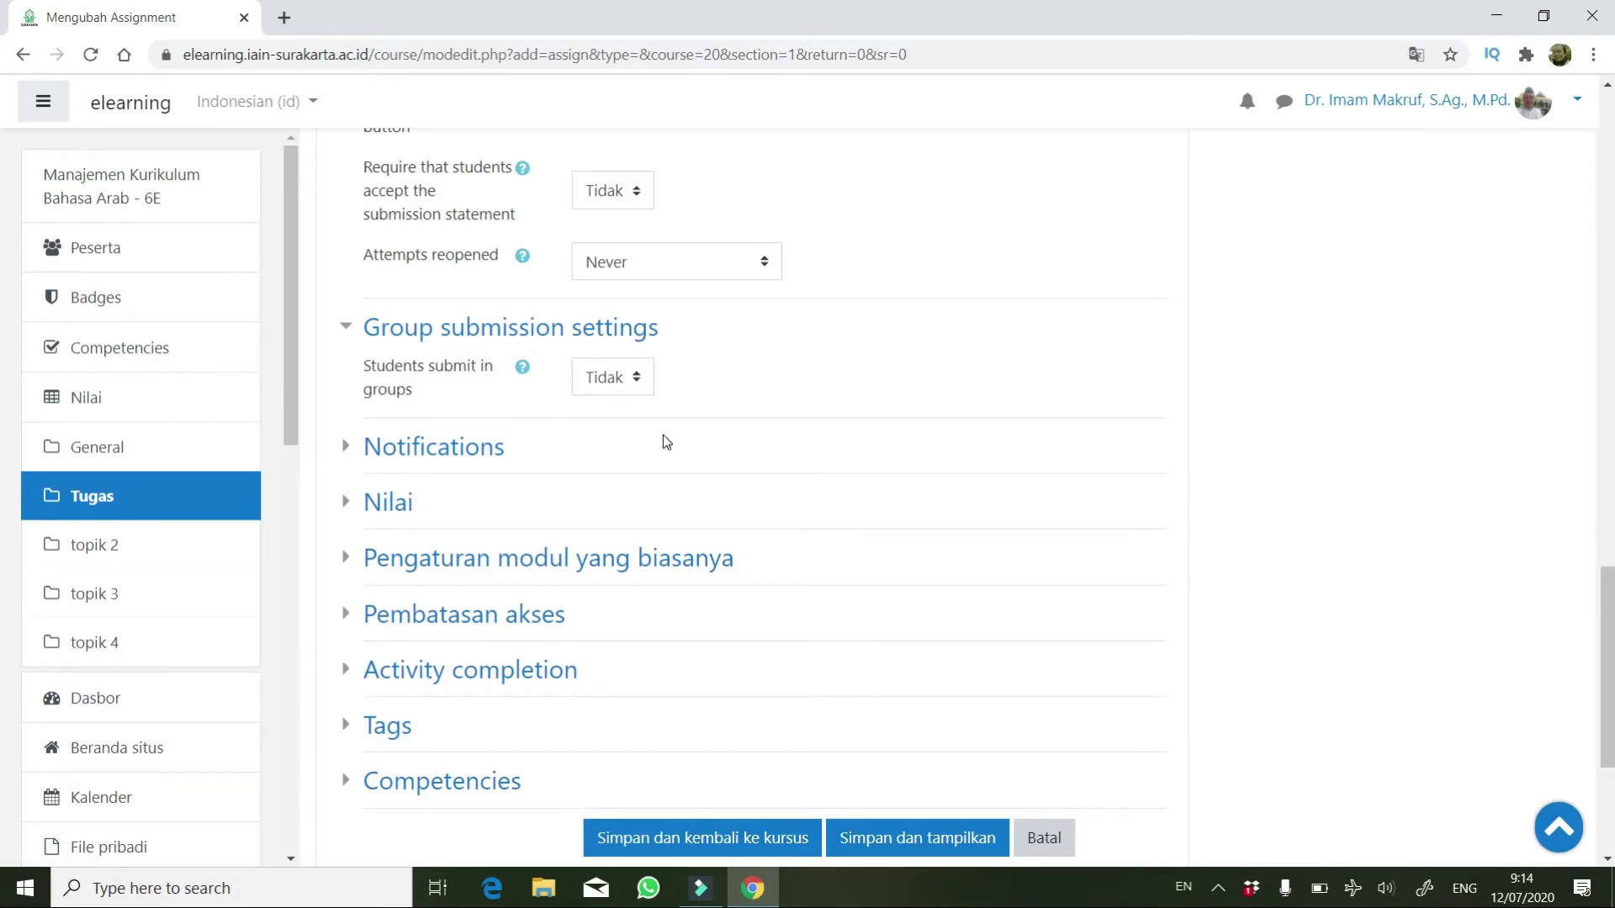
pyautogui.click(400, 509)
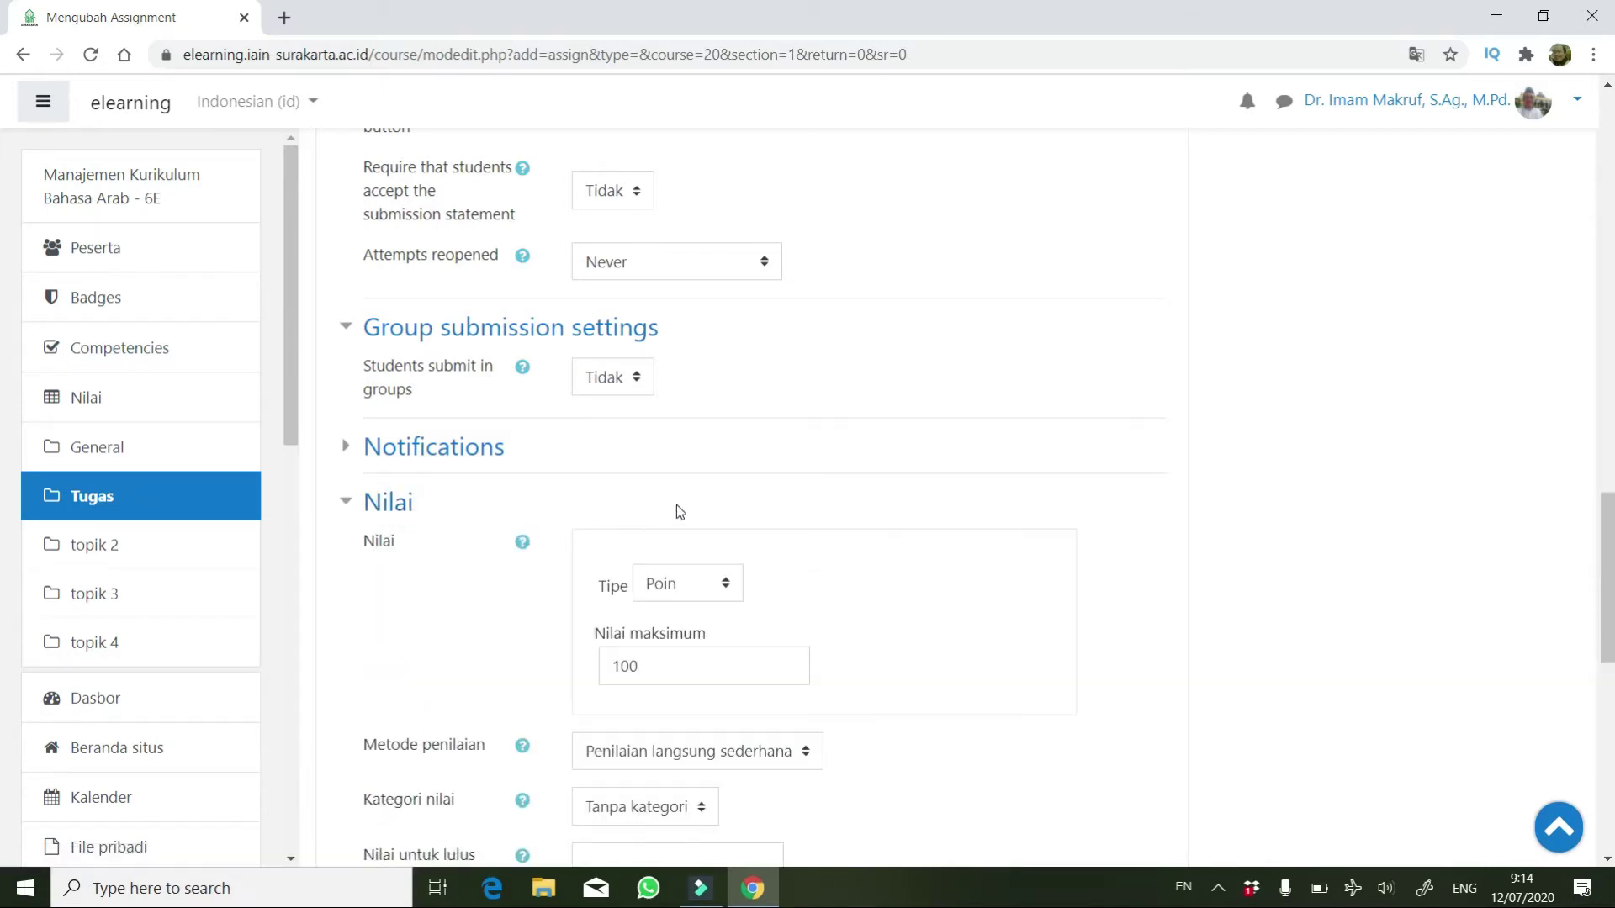
pyautogui.scroll(-1, 676, 504)
pyautogui.scroll(-3, 645, 478)
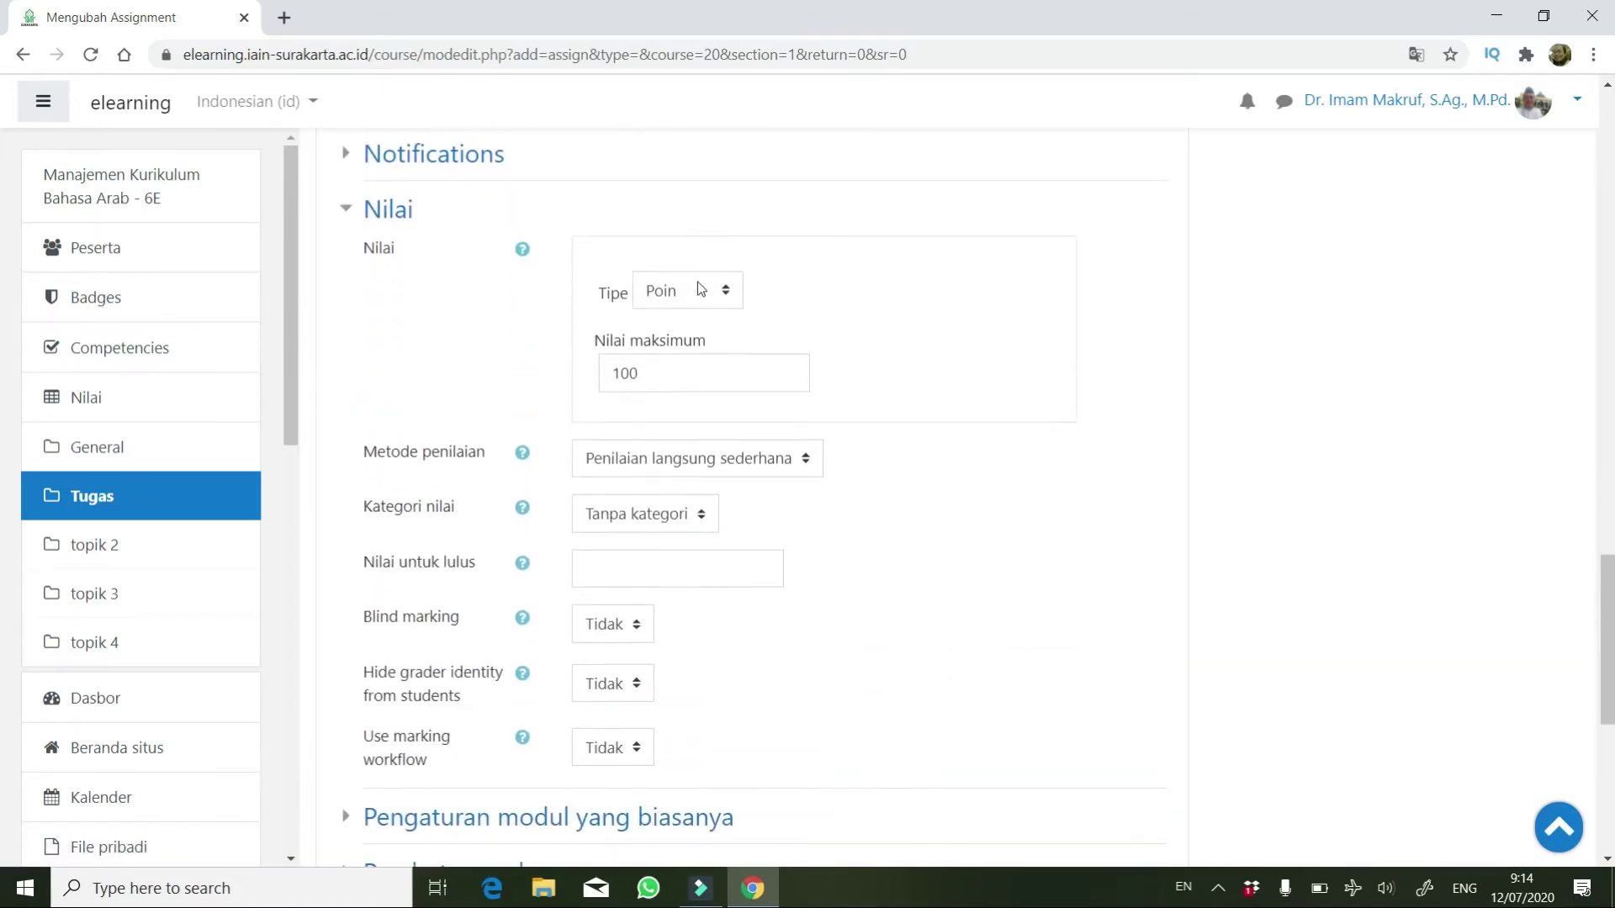
# Set the assignment's maximum grade to 4 with the grade type kept as Poin.
pyautogui.click(700, 290)
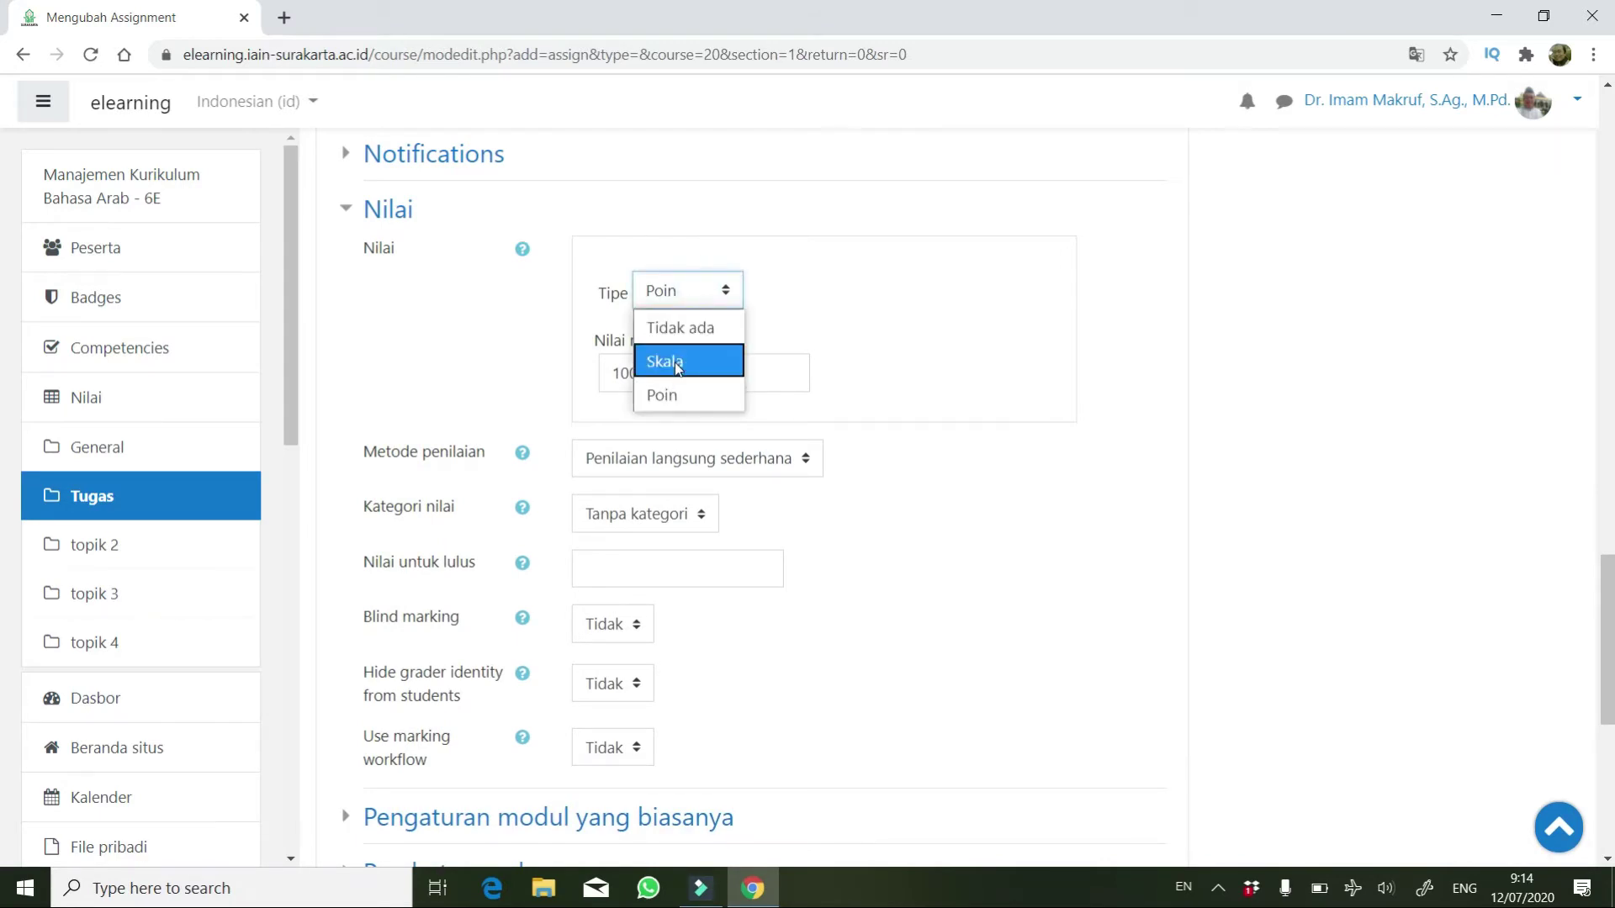
pyautogui.click(891, 306)
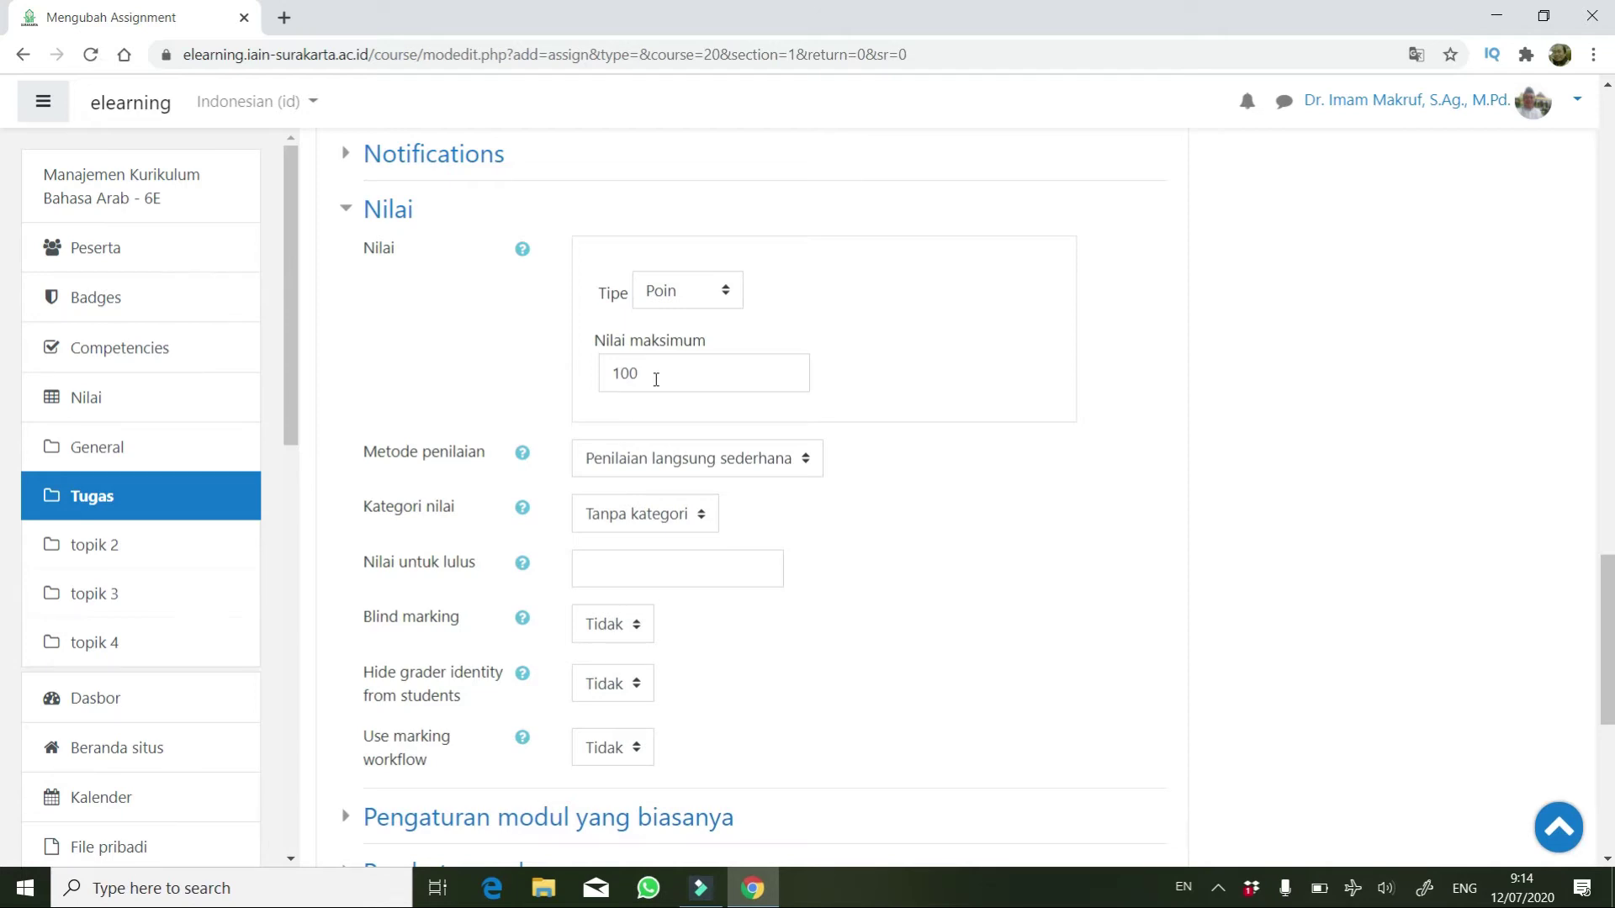
pyautogui.moveTo(664, 376); pyautogui.dragTo(595, 373)
pyautogui.write('4')
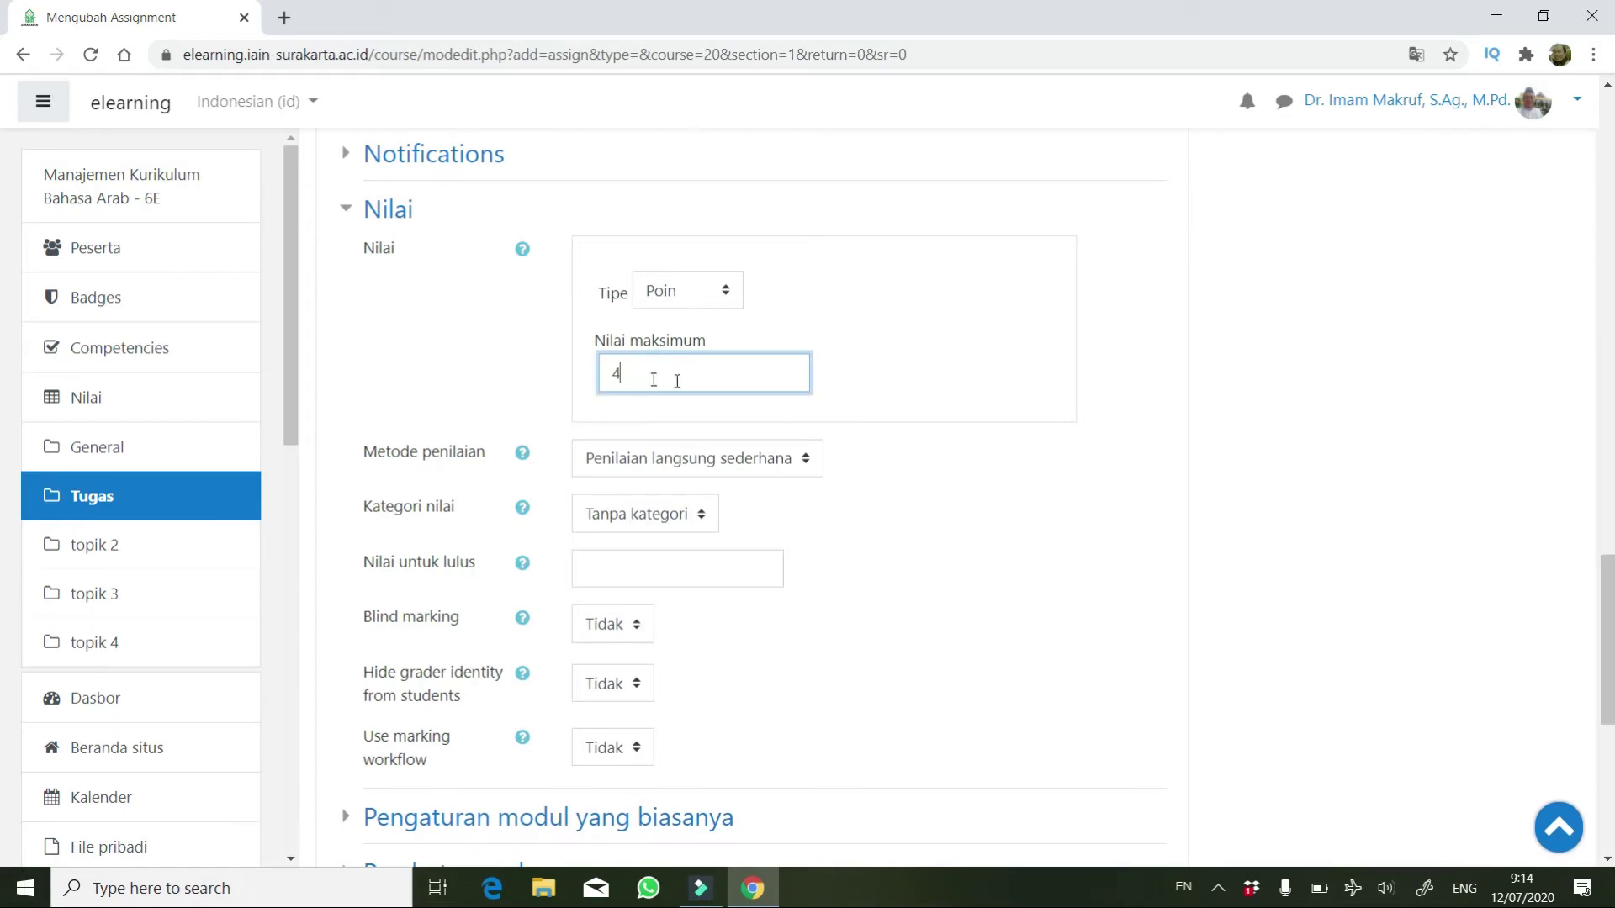
pyautogui.click(908, 357)
# Set the grade type to Skala using the Default competence scale.
pyautogui.click(691, 292)
pyautogui.click(670, 363)
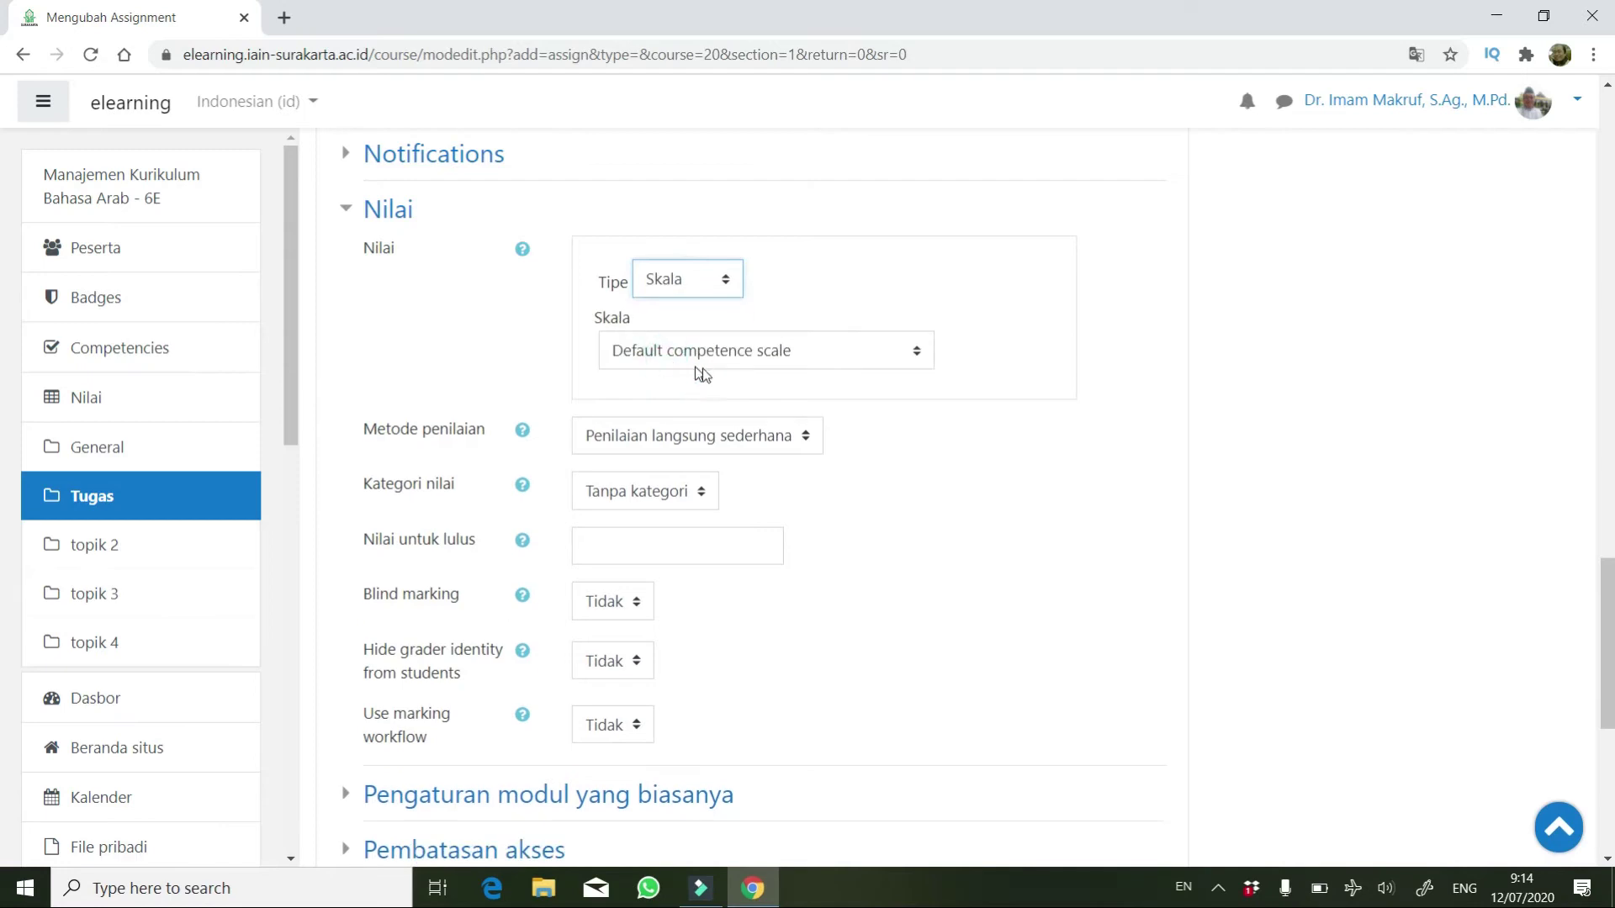
pyautogui.click(800, 348)
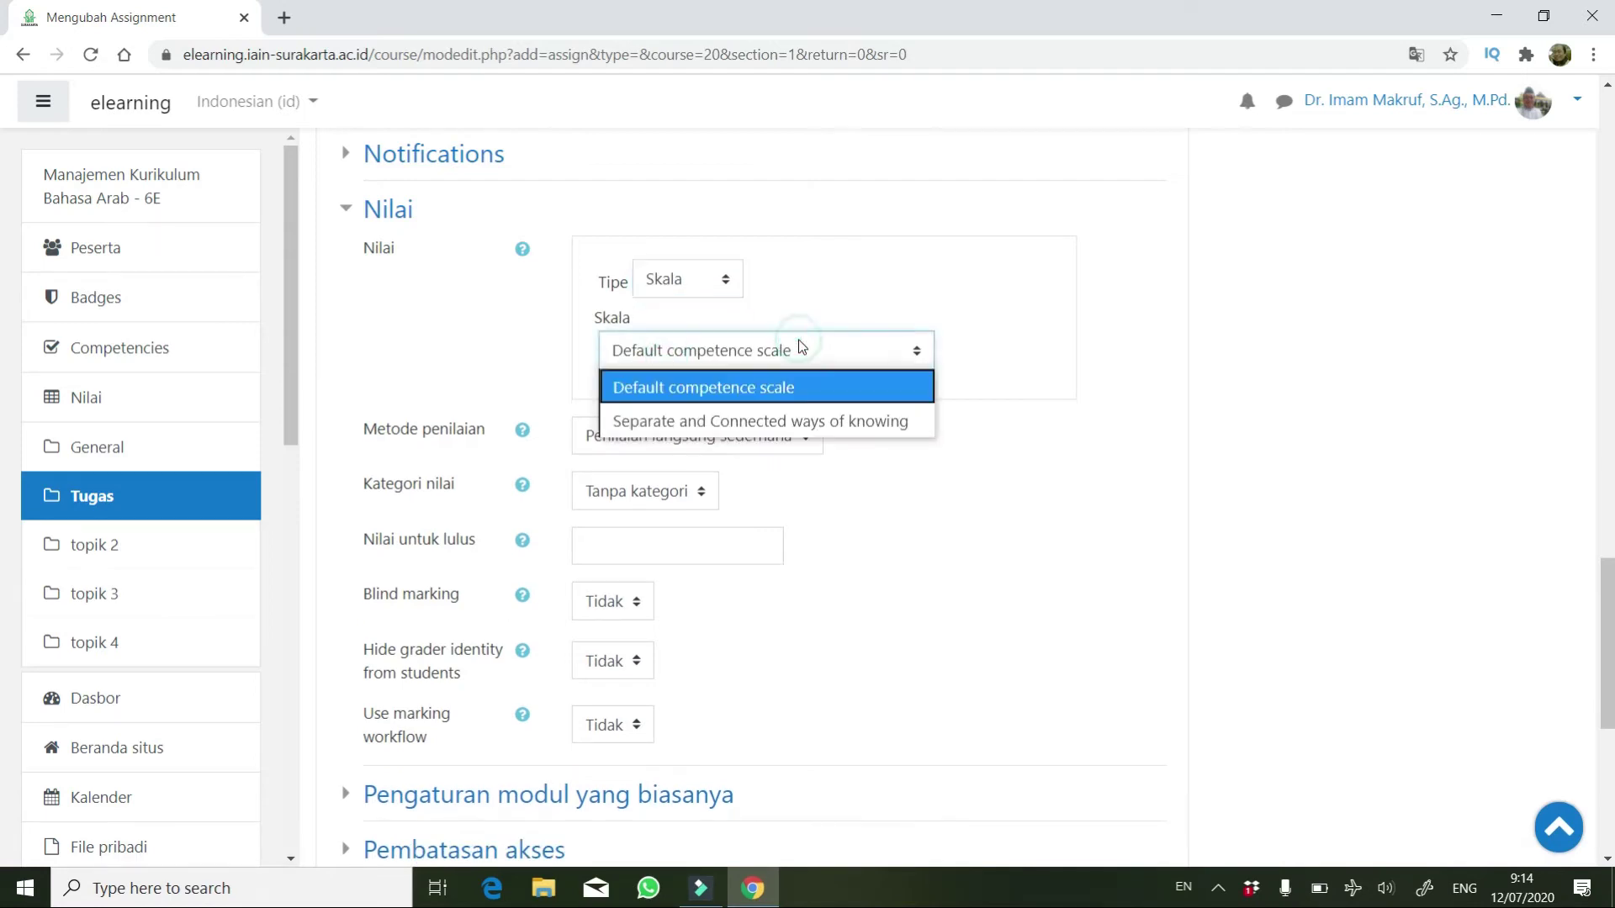
pyautogui.click(805, 391)
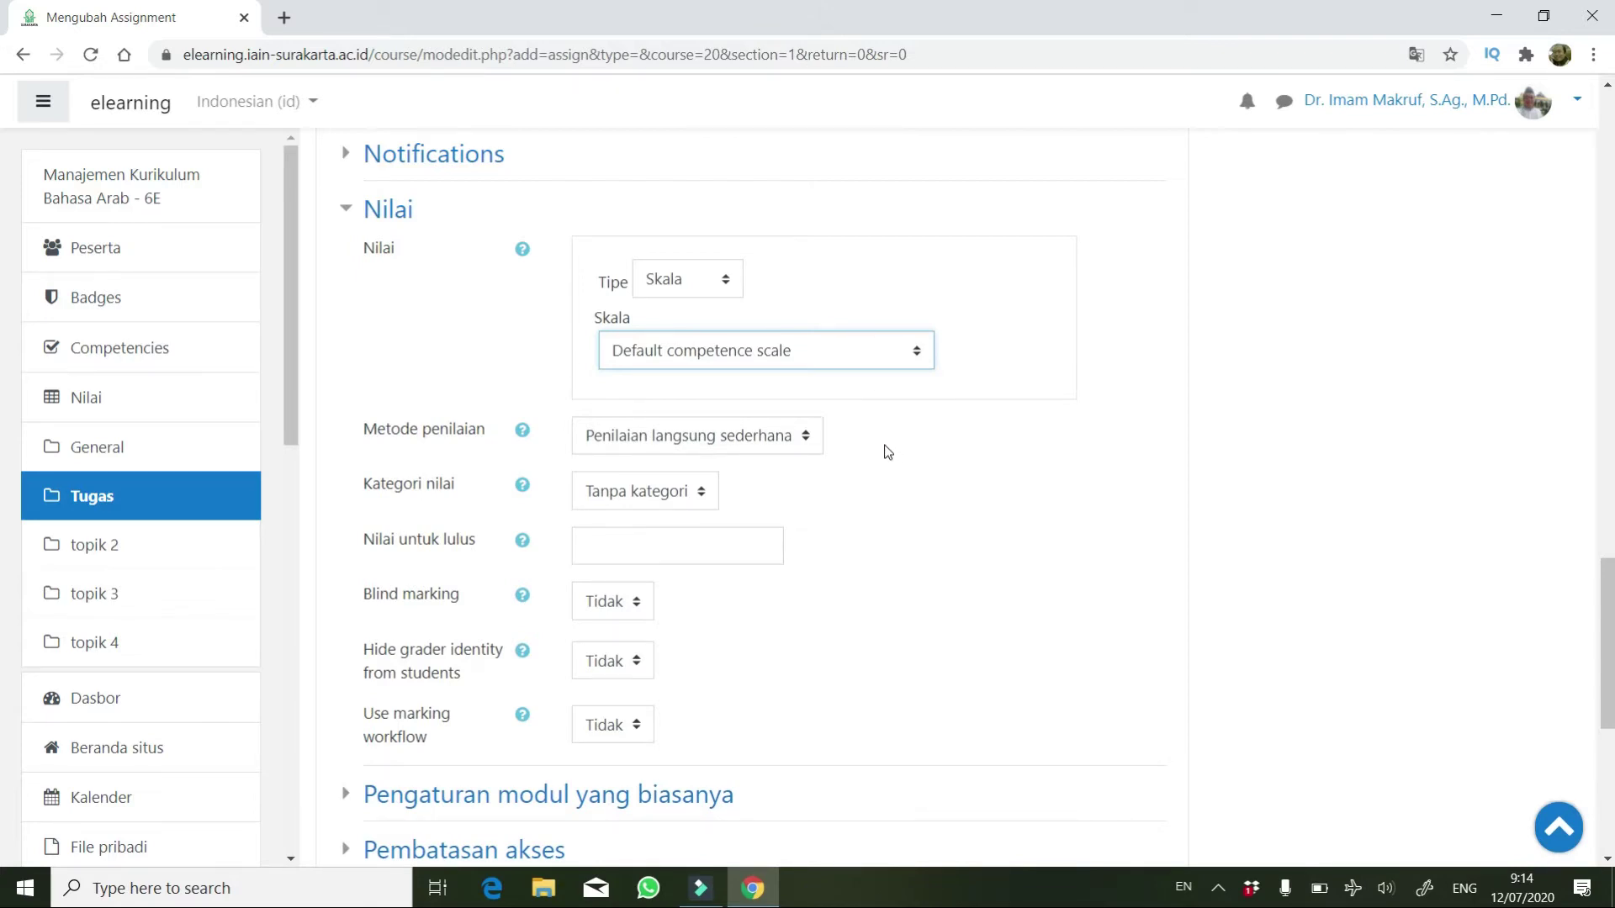
pyautogui.scroll(-2, 883, 450)
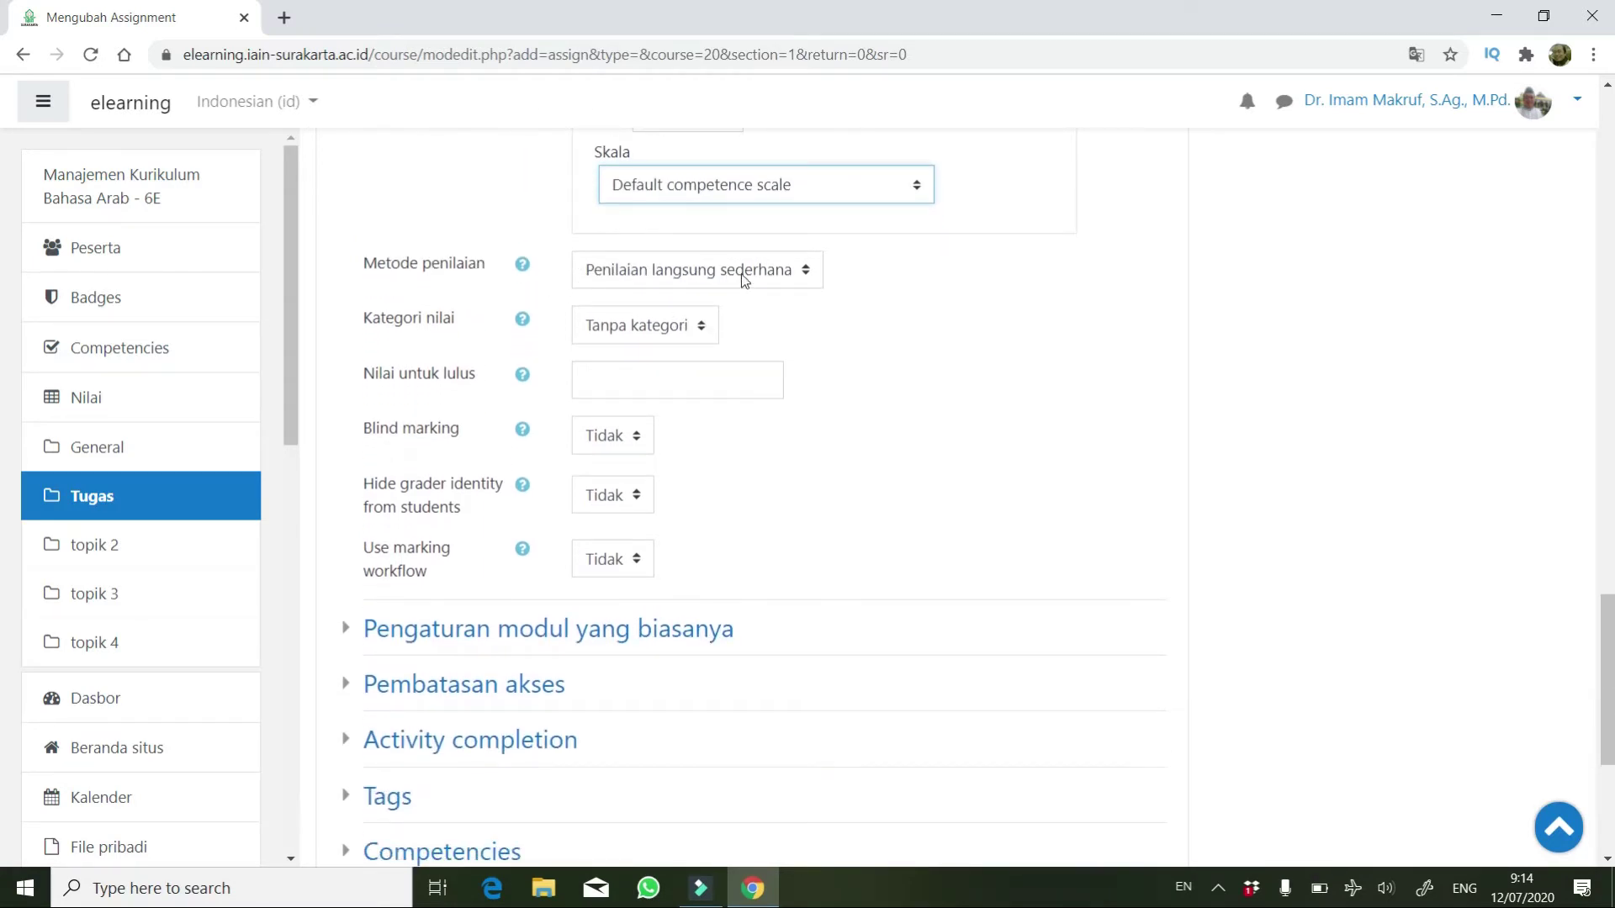
pyautogui.click(695, 278)
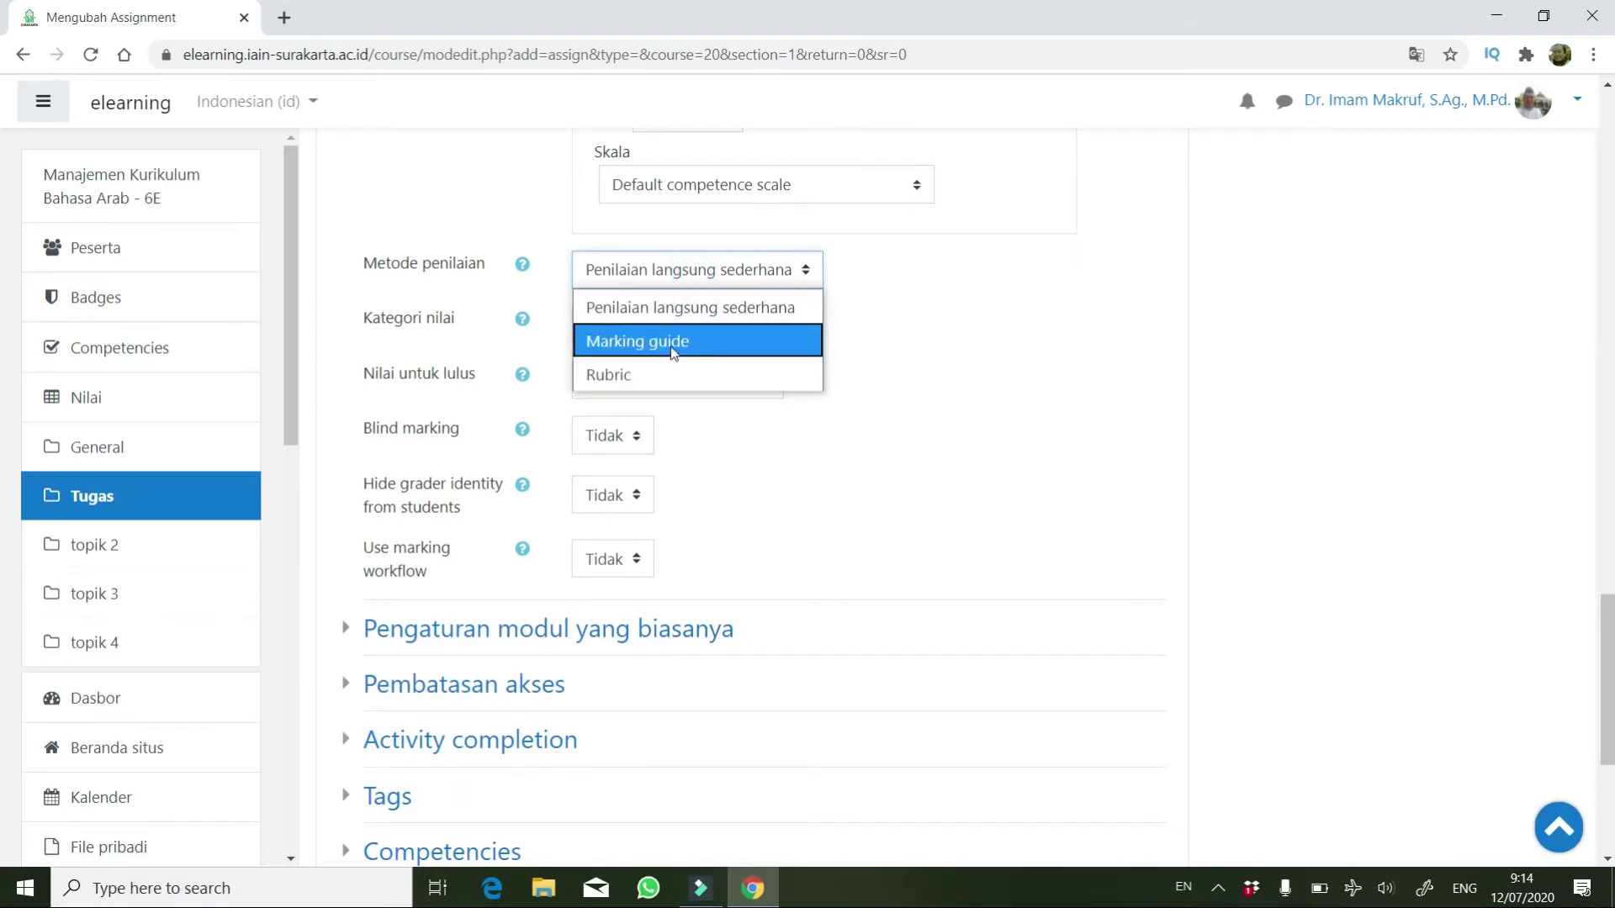
pyautogui.click(959, 333)
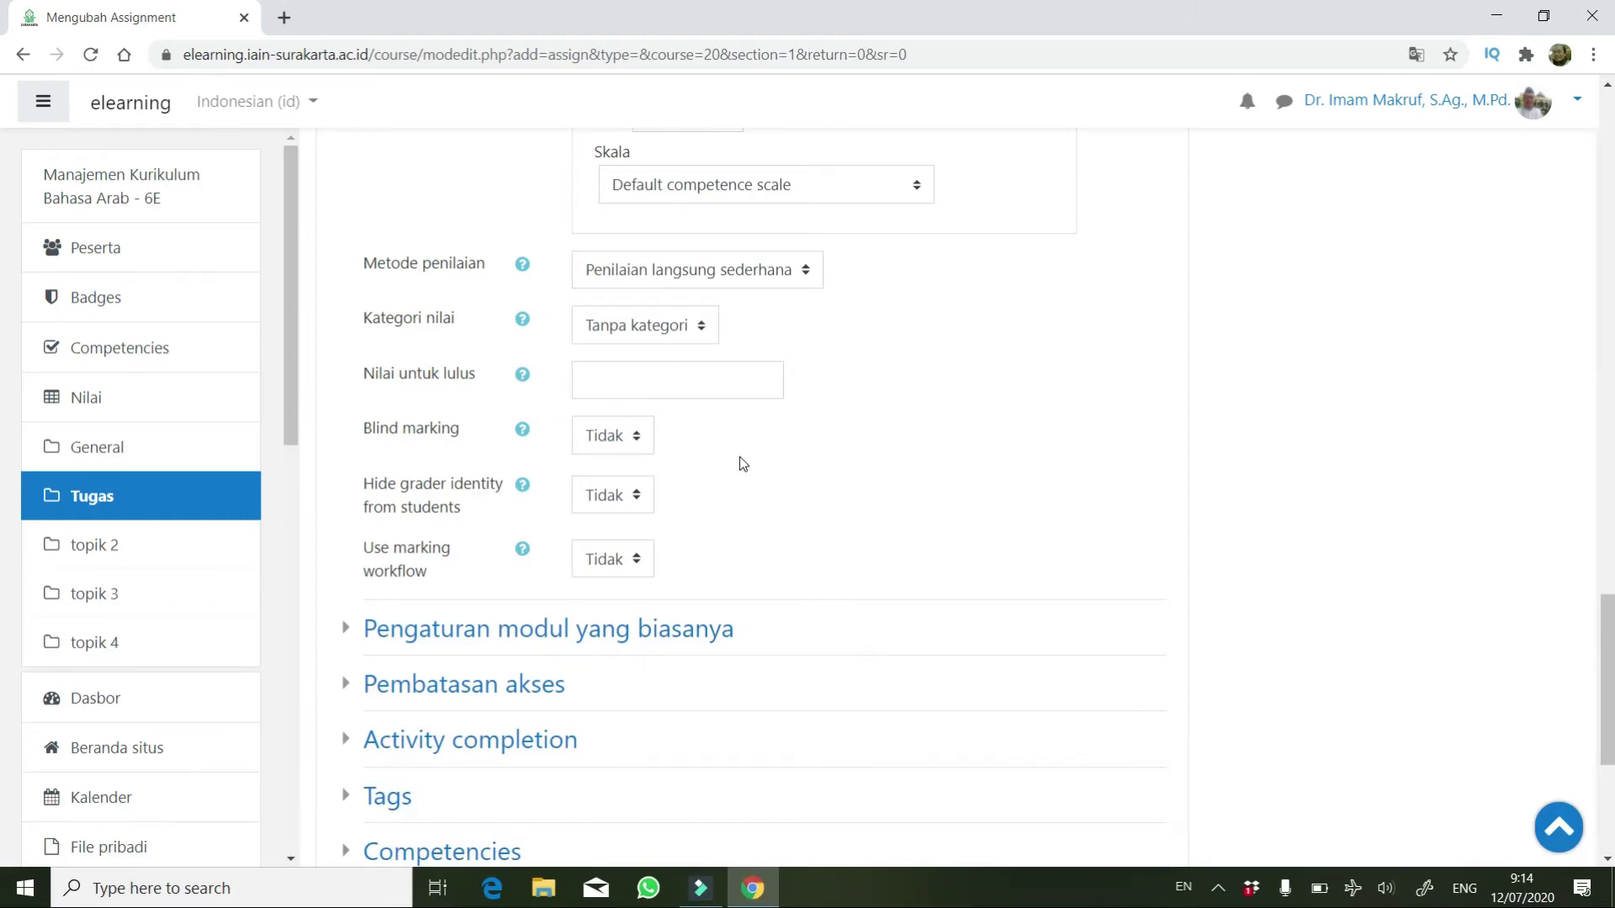
# Save the assignment and display its page.
pyautogui.scroll(-3, 736, 461)
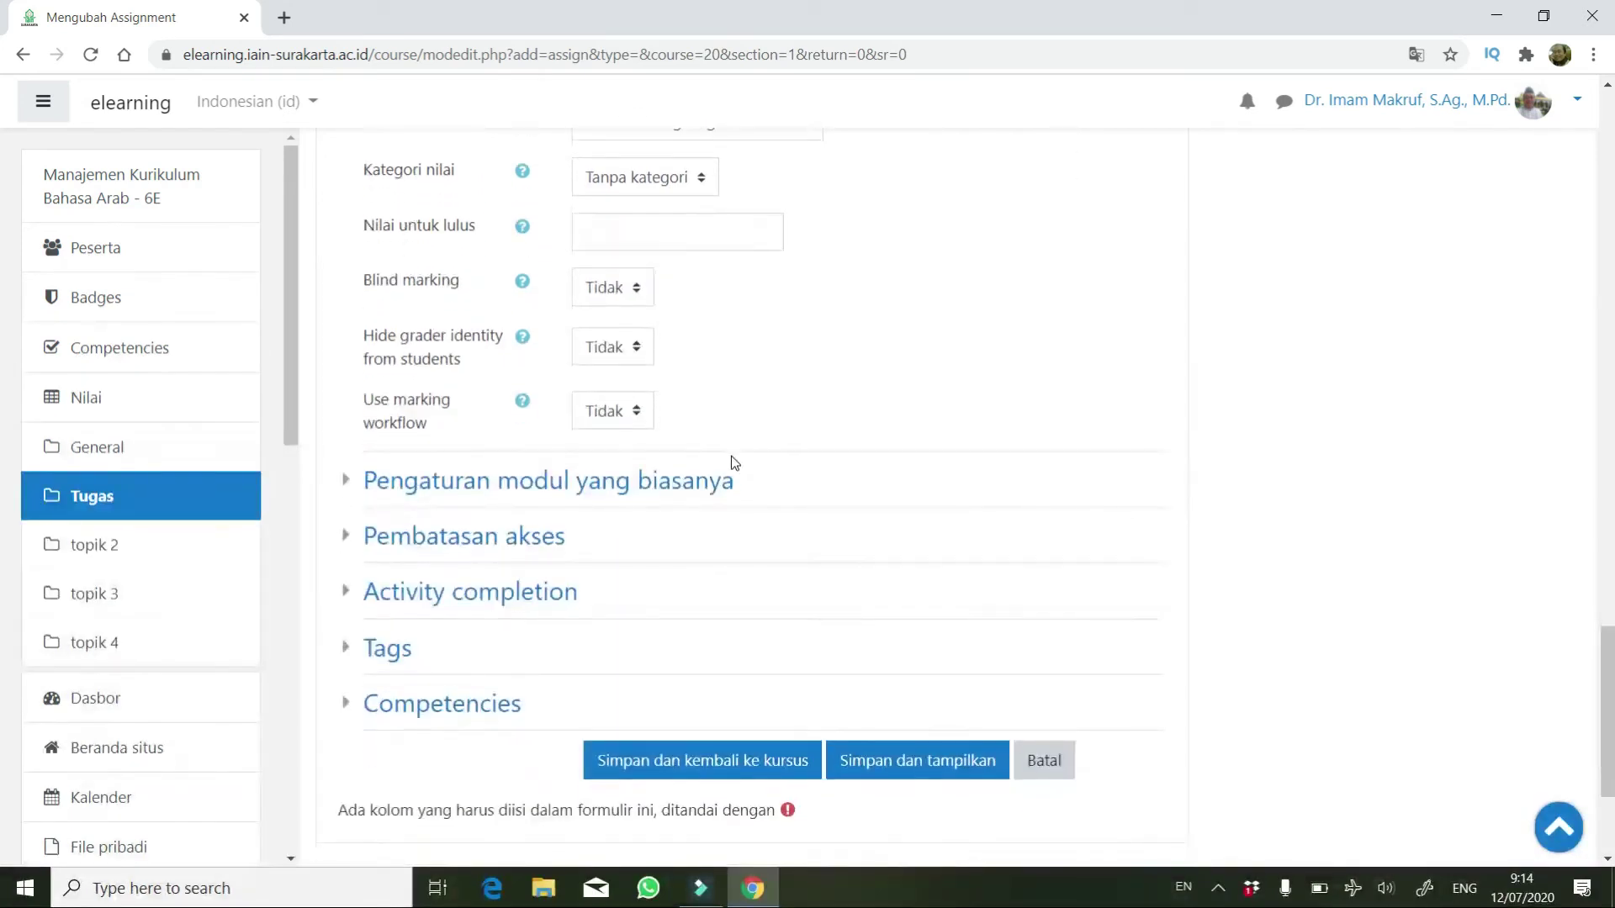
pyautogui.click(892, 654)
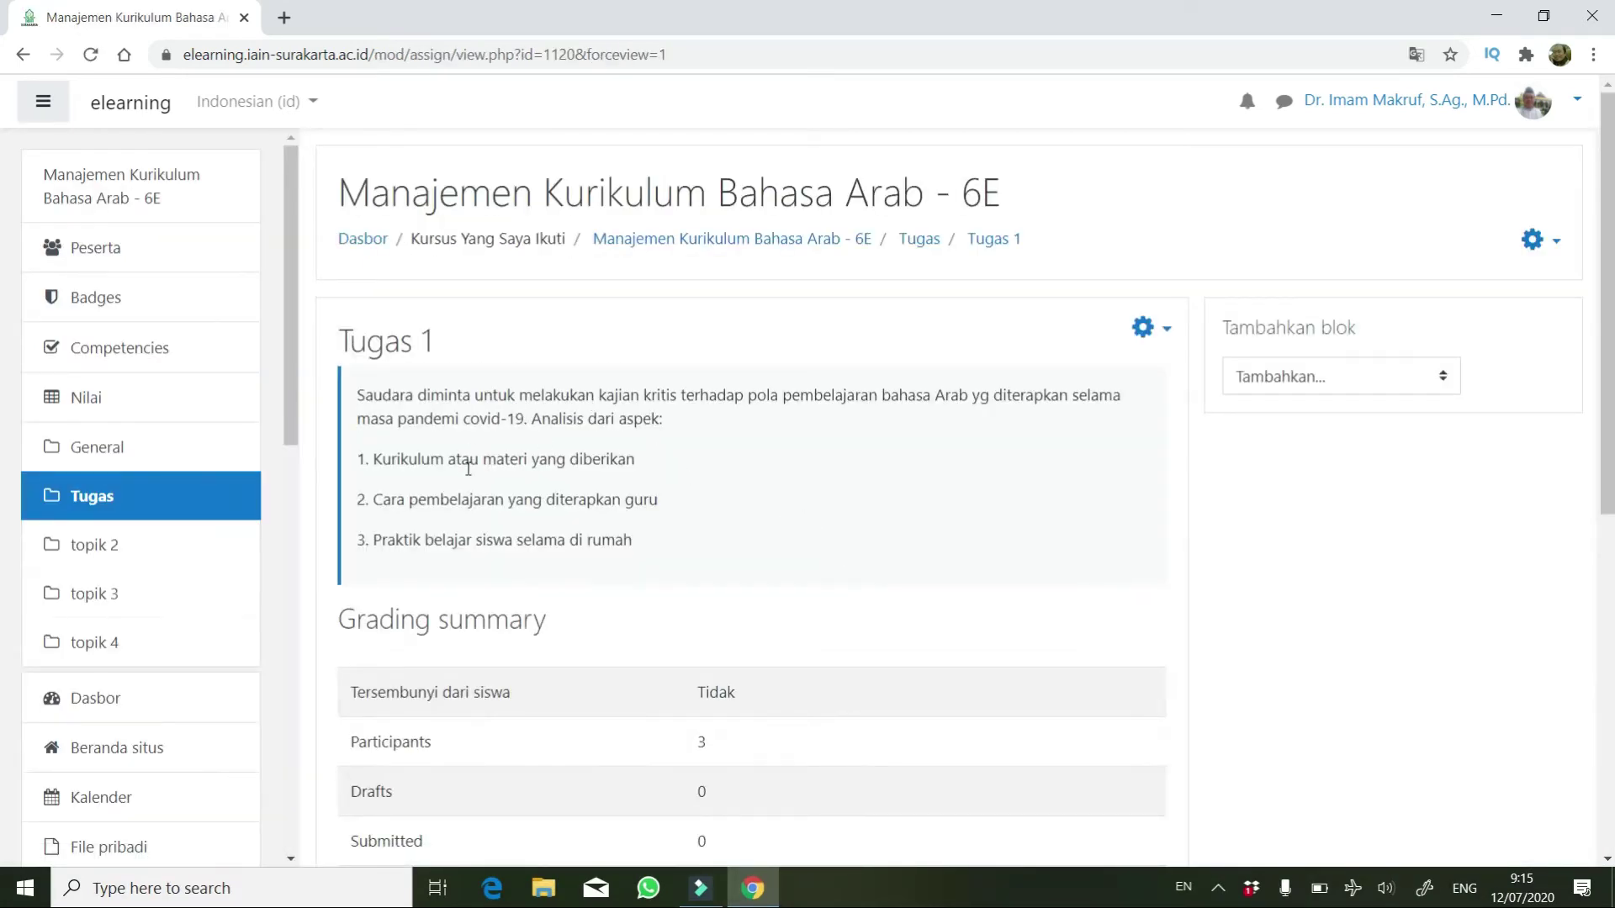
# Review the saved assignment's description and grading summary, and turn off the course's editing mode.
pyautogui.scroll(-3, 437, 558)
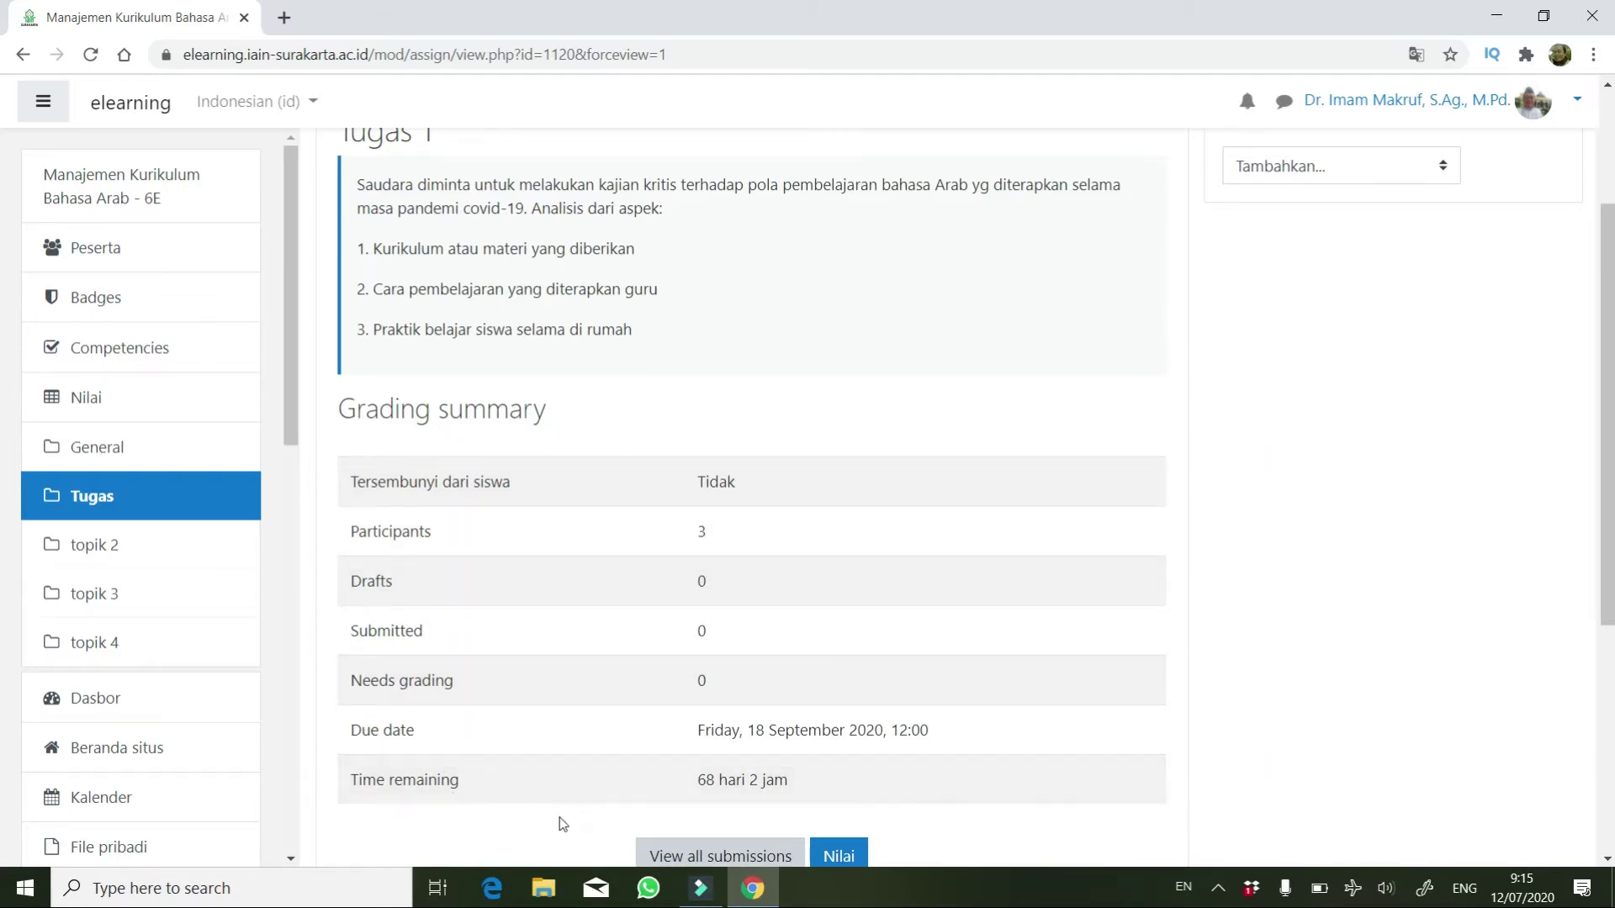
pyautogui.scroll(1, 891, 682)
pyautogui.scroll(-2, 900, 663)
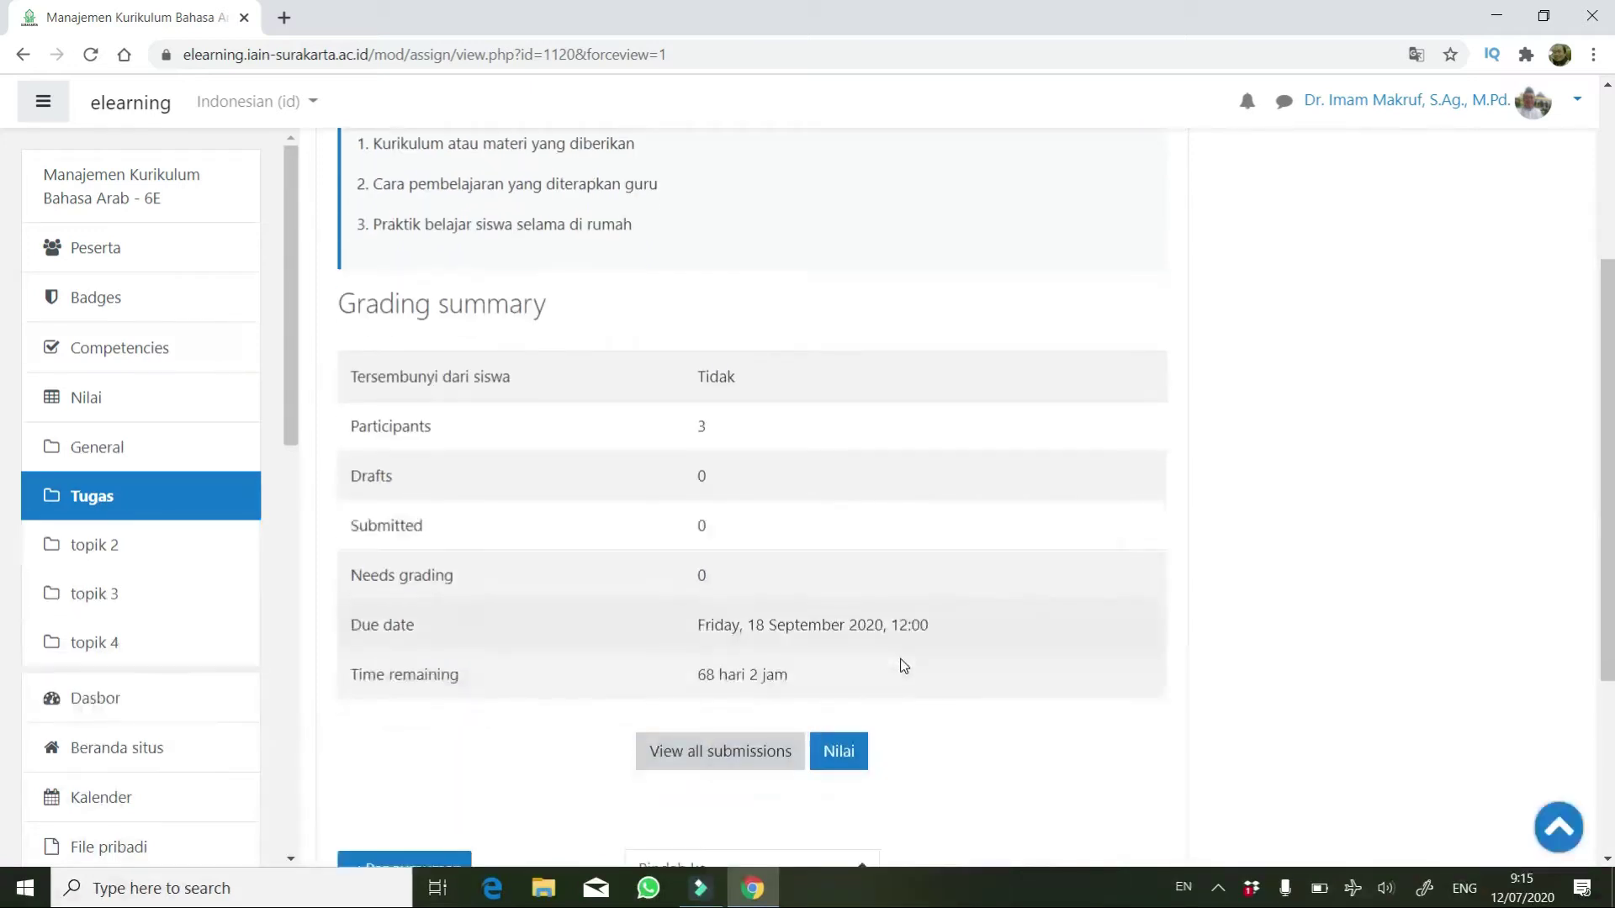
pyautogui.scroll(4, 957, 488)
pyautogui.scroll(-5, 957, 488)
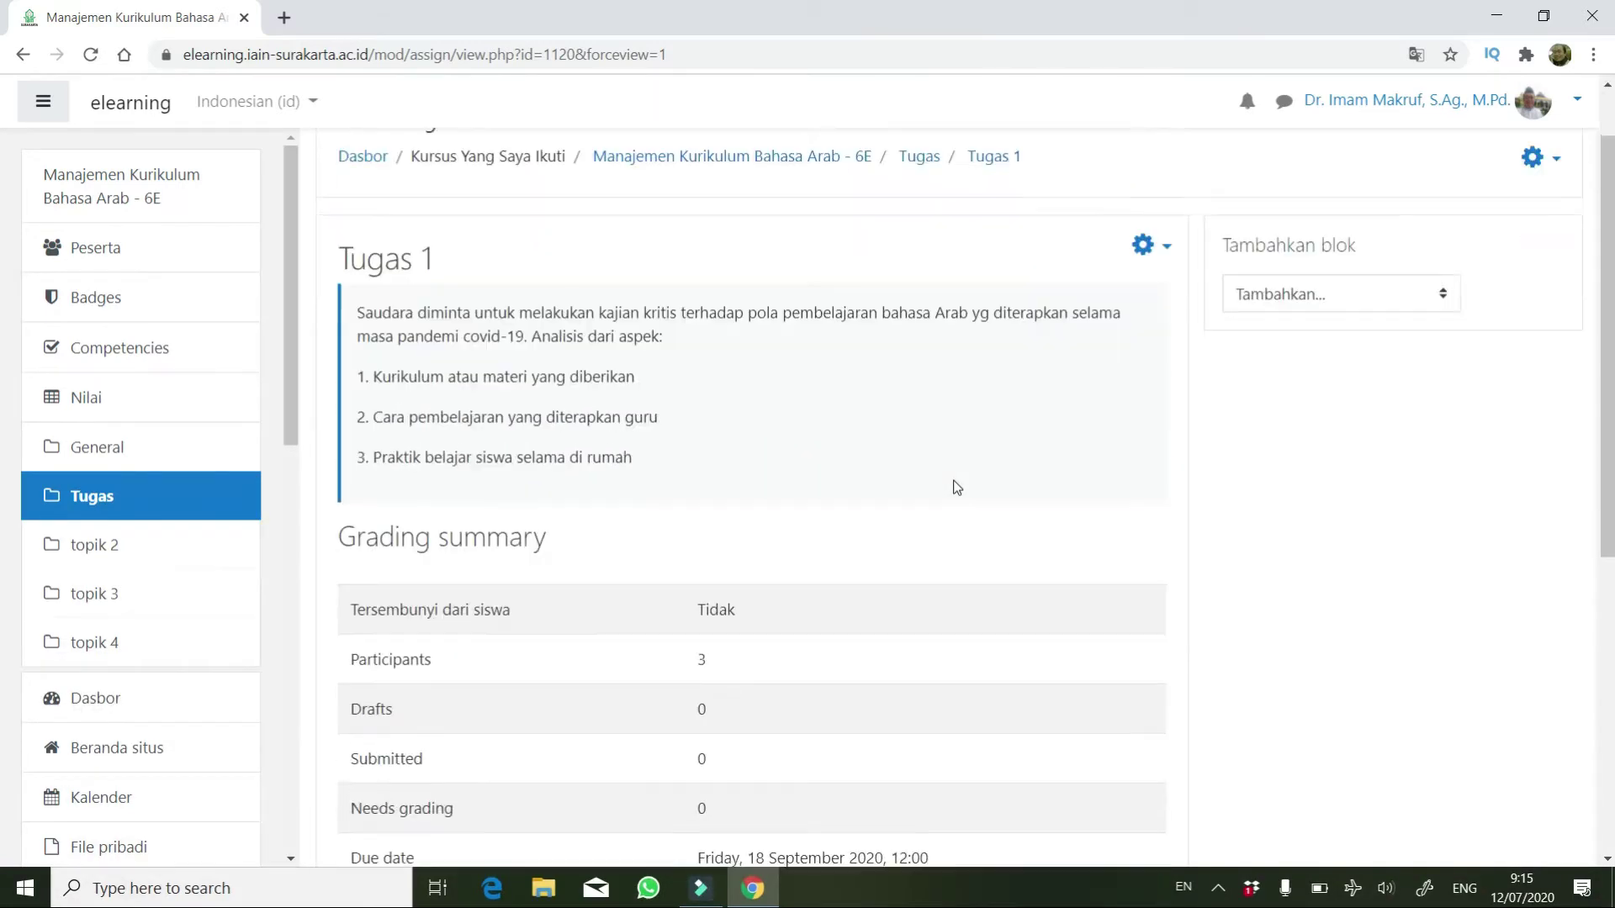
pyautogui.scroll(5, 1060, 383)
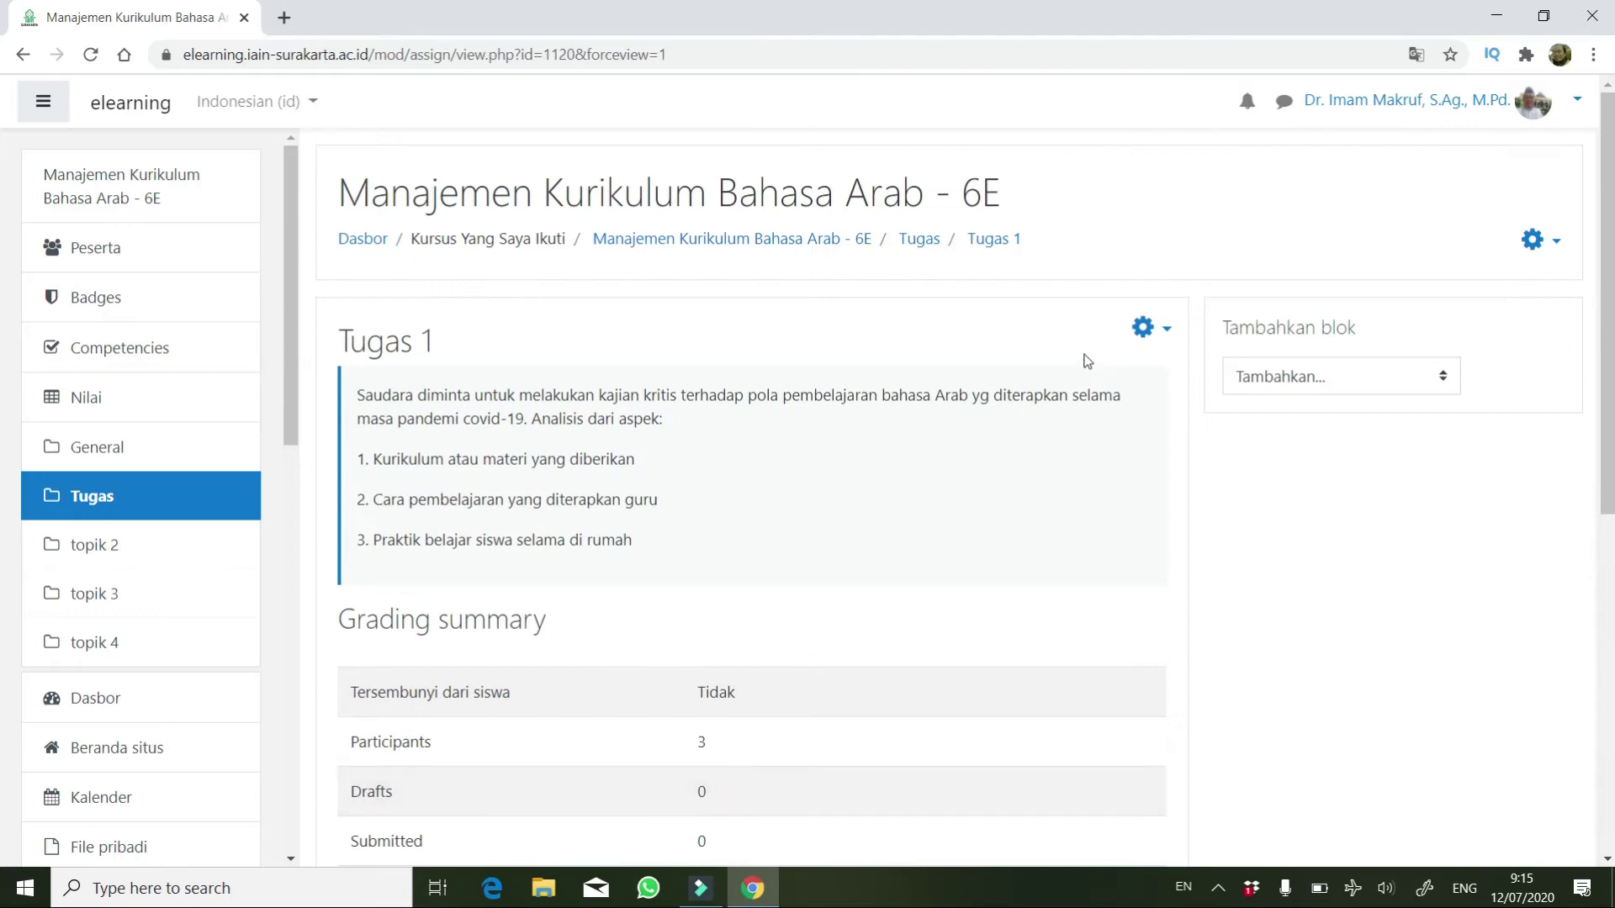
pyautogui.click(1534, 242)
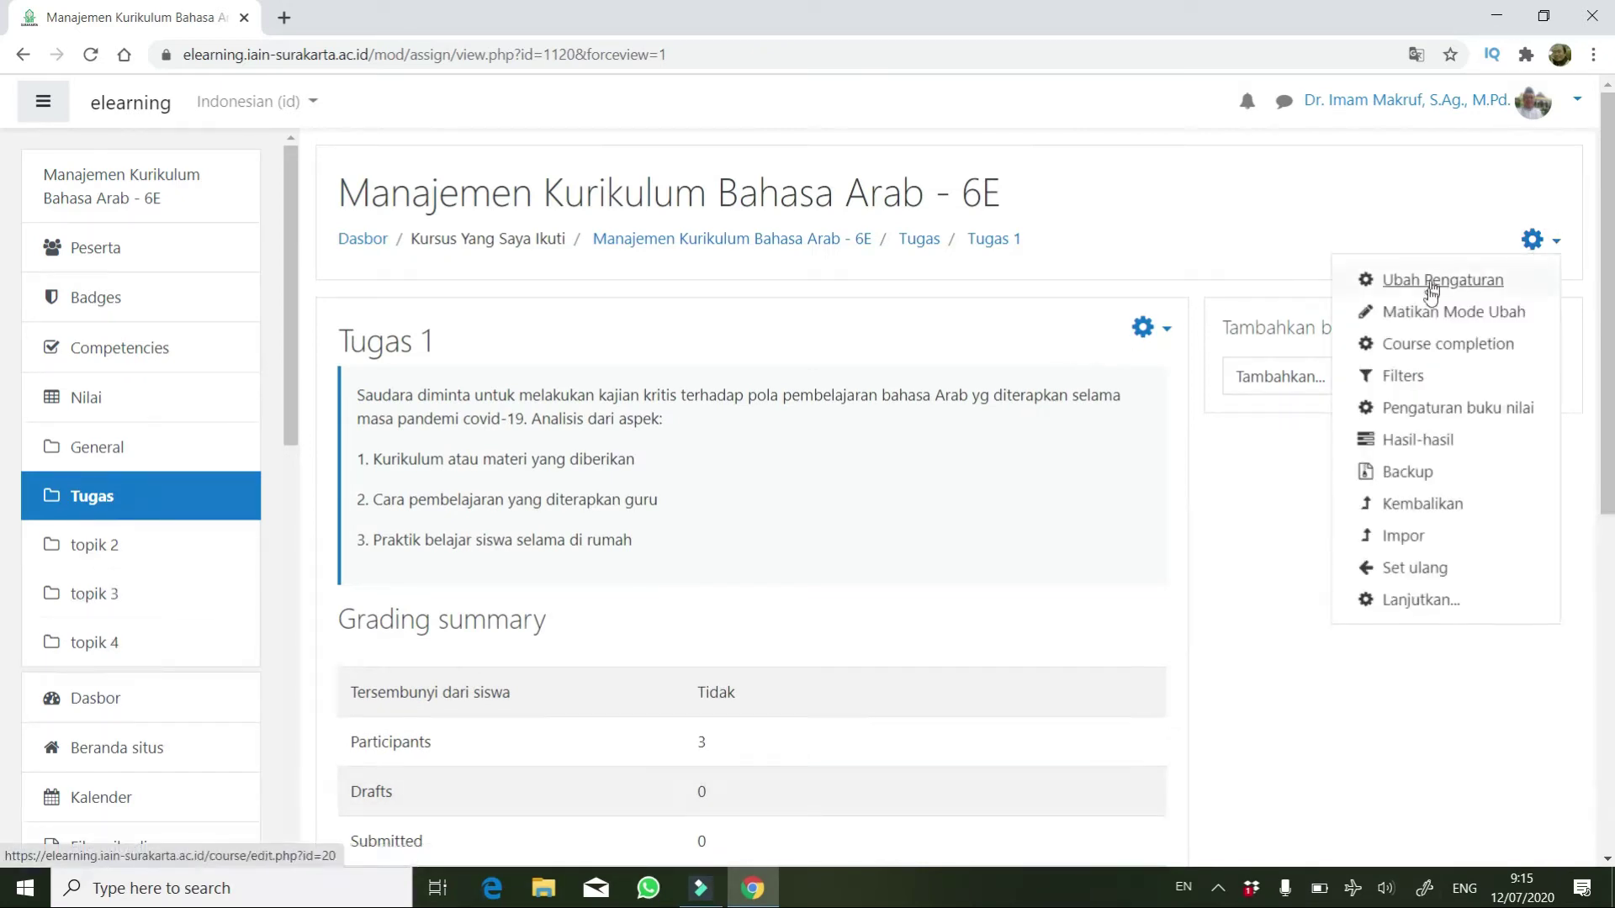
pyautogui.click(1441, 311)
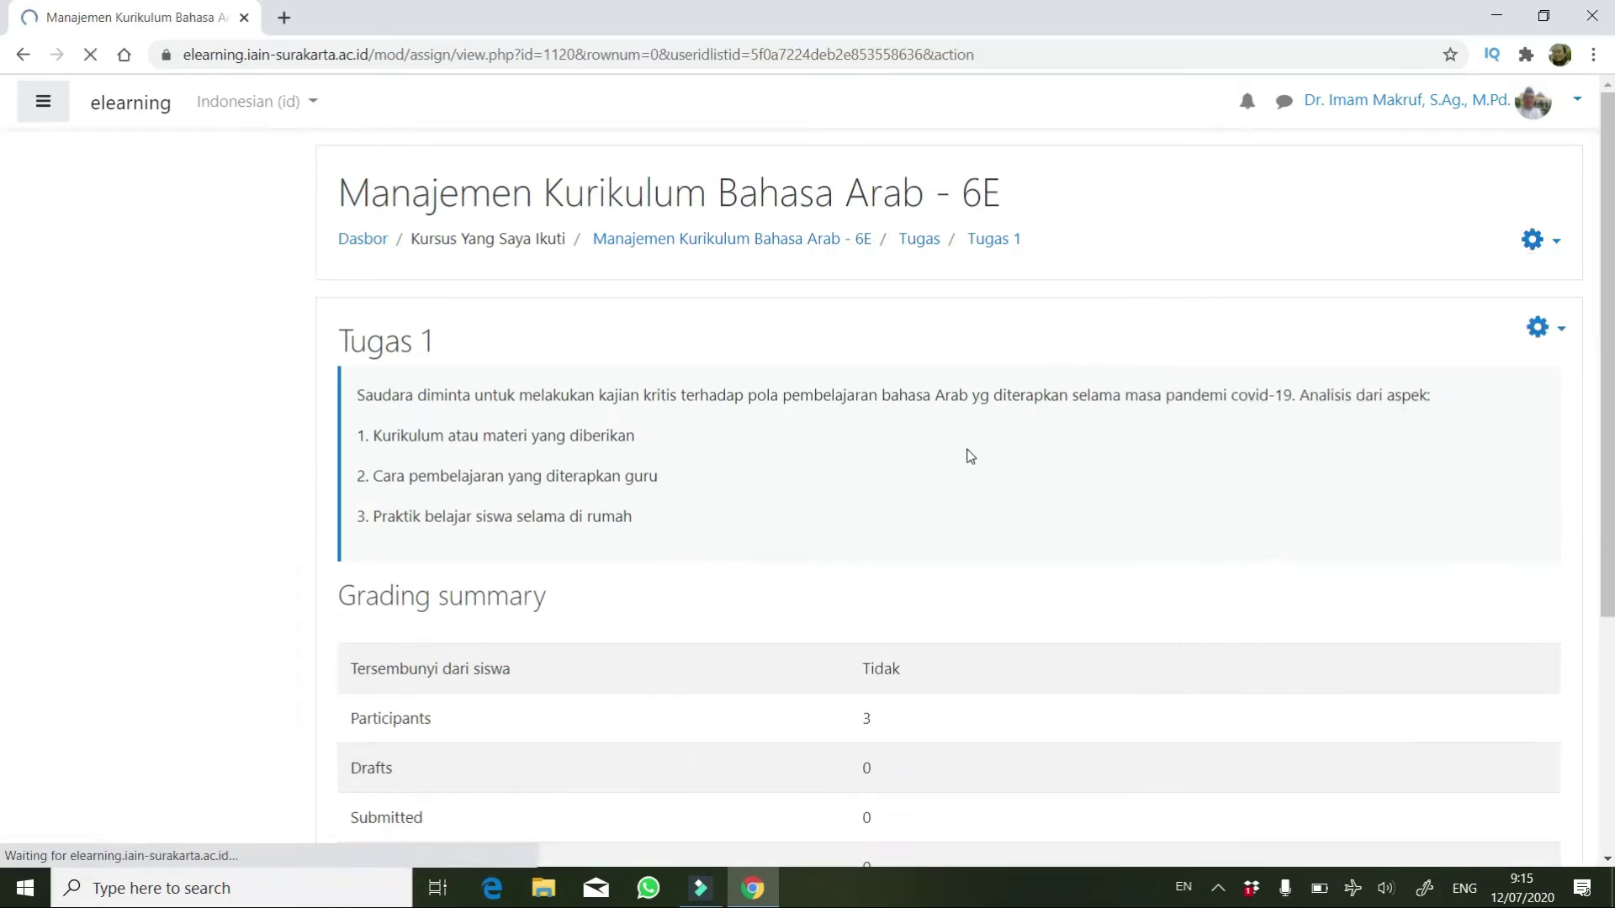
# Open the list of all submissions for Tugas 1 and examine the grading table's student rows, columns and options.
pyautogui.scroll(-6, 895, 469)
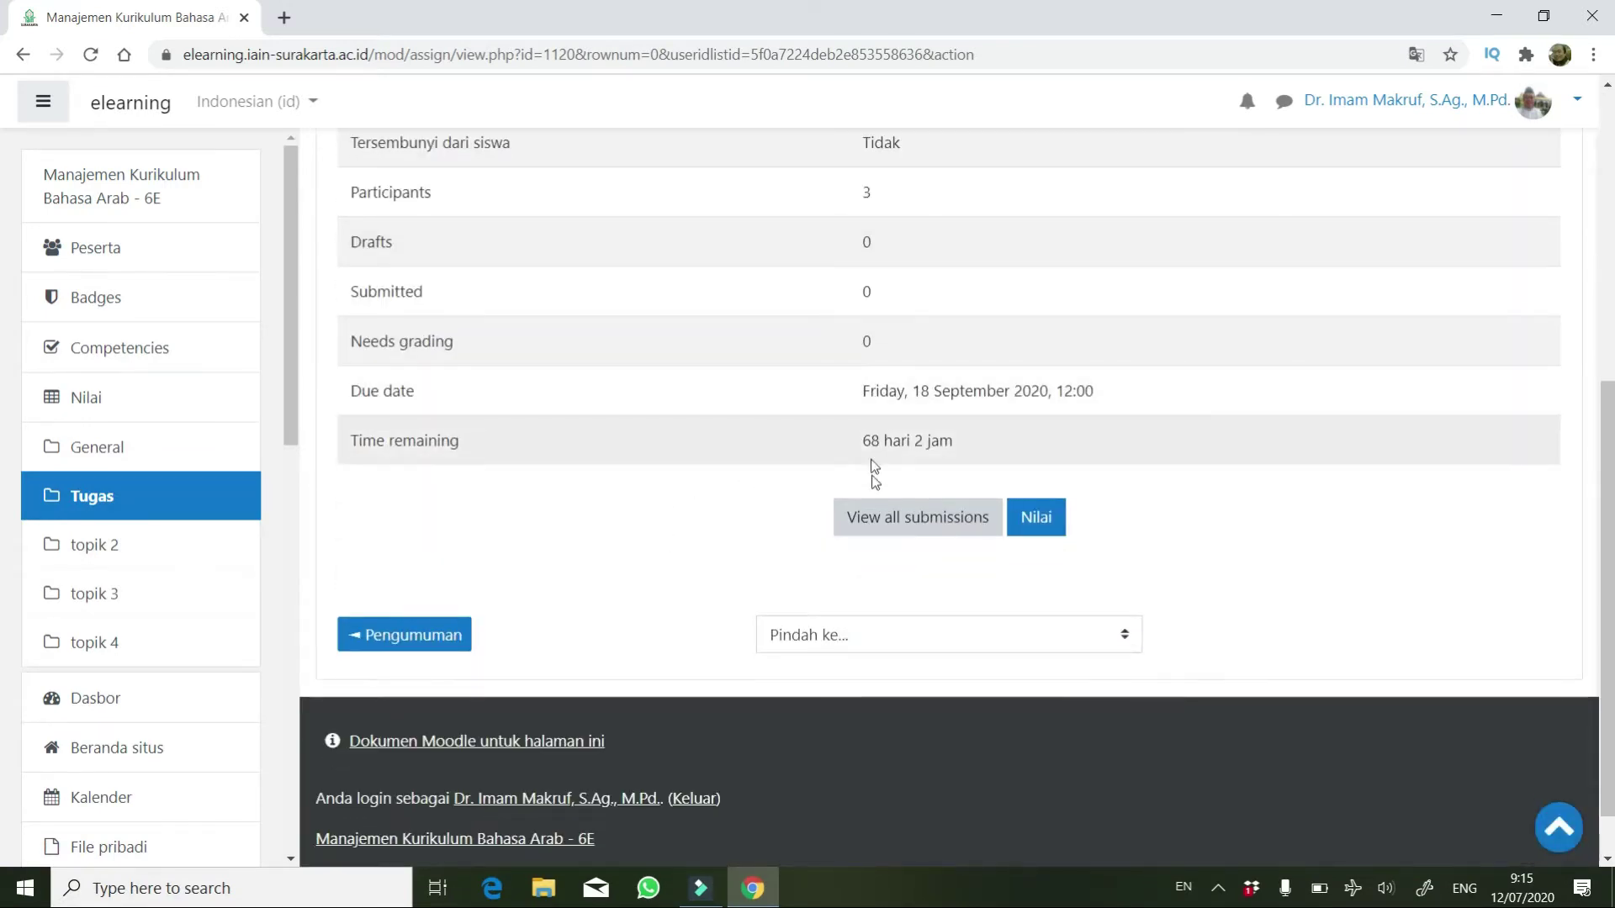
pyautogui.click(894, 522)
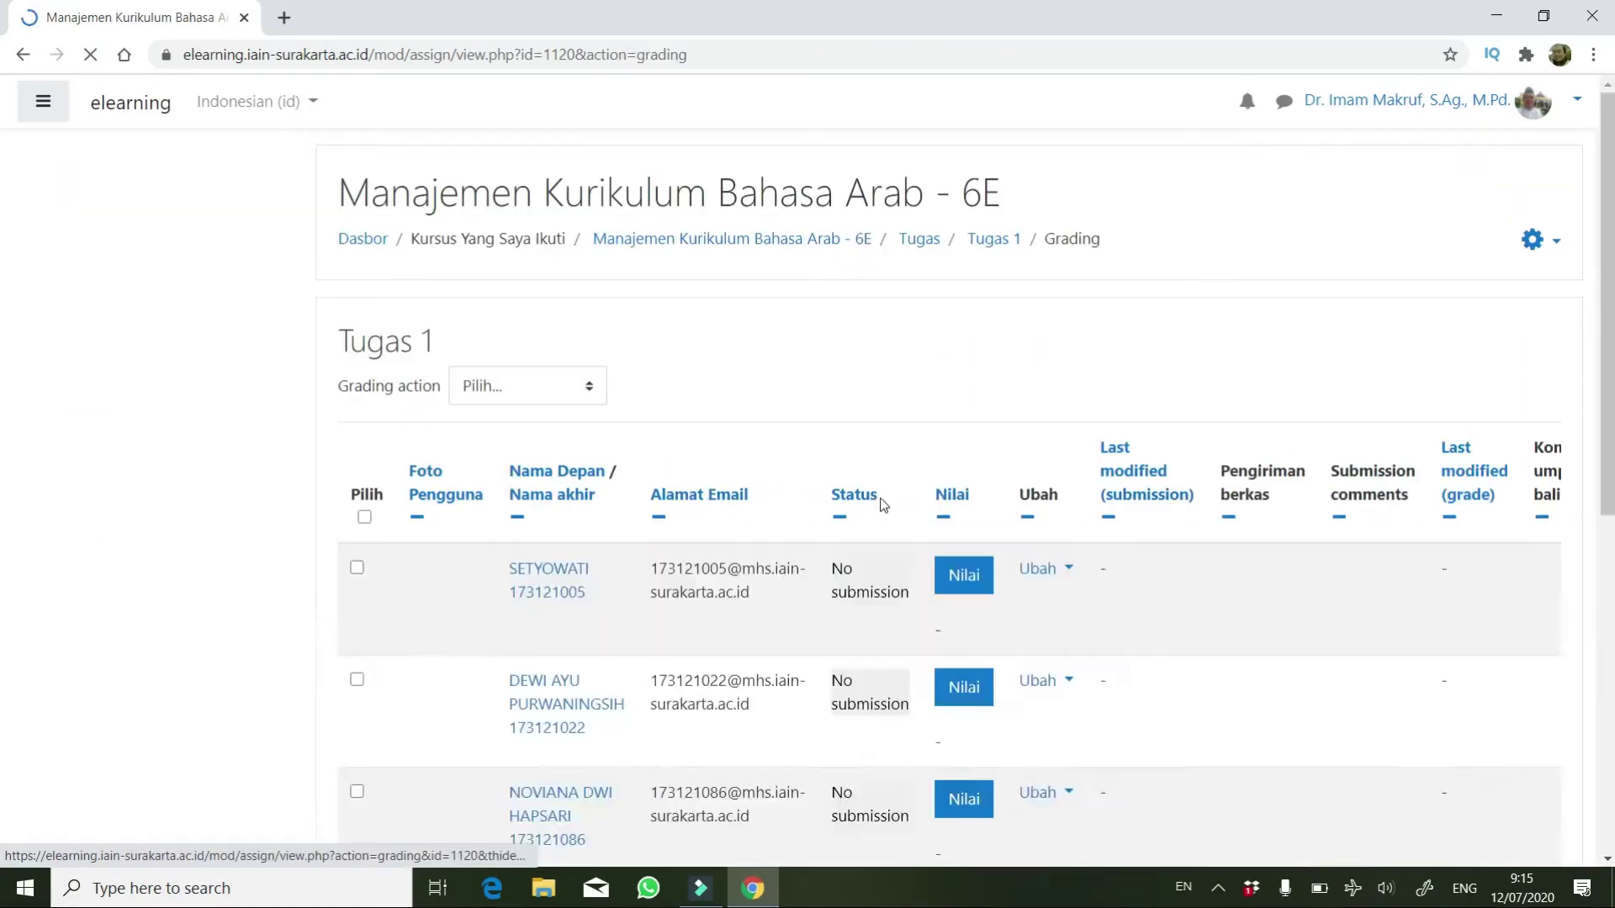
pyautogui.scroll(-5, 829, 457)
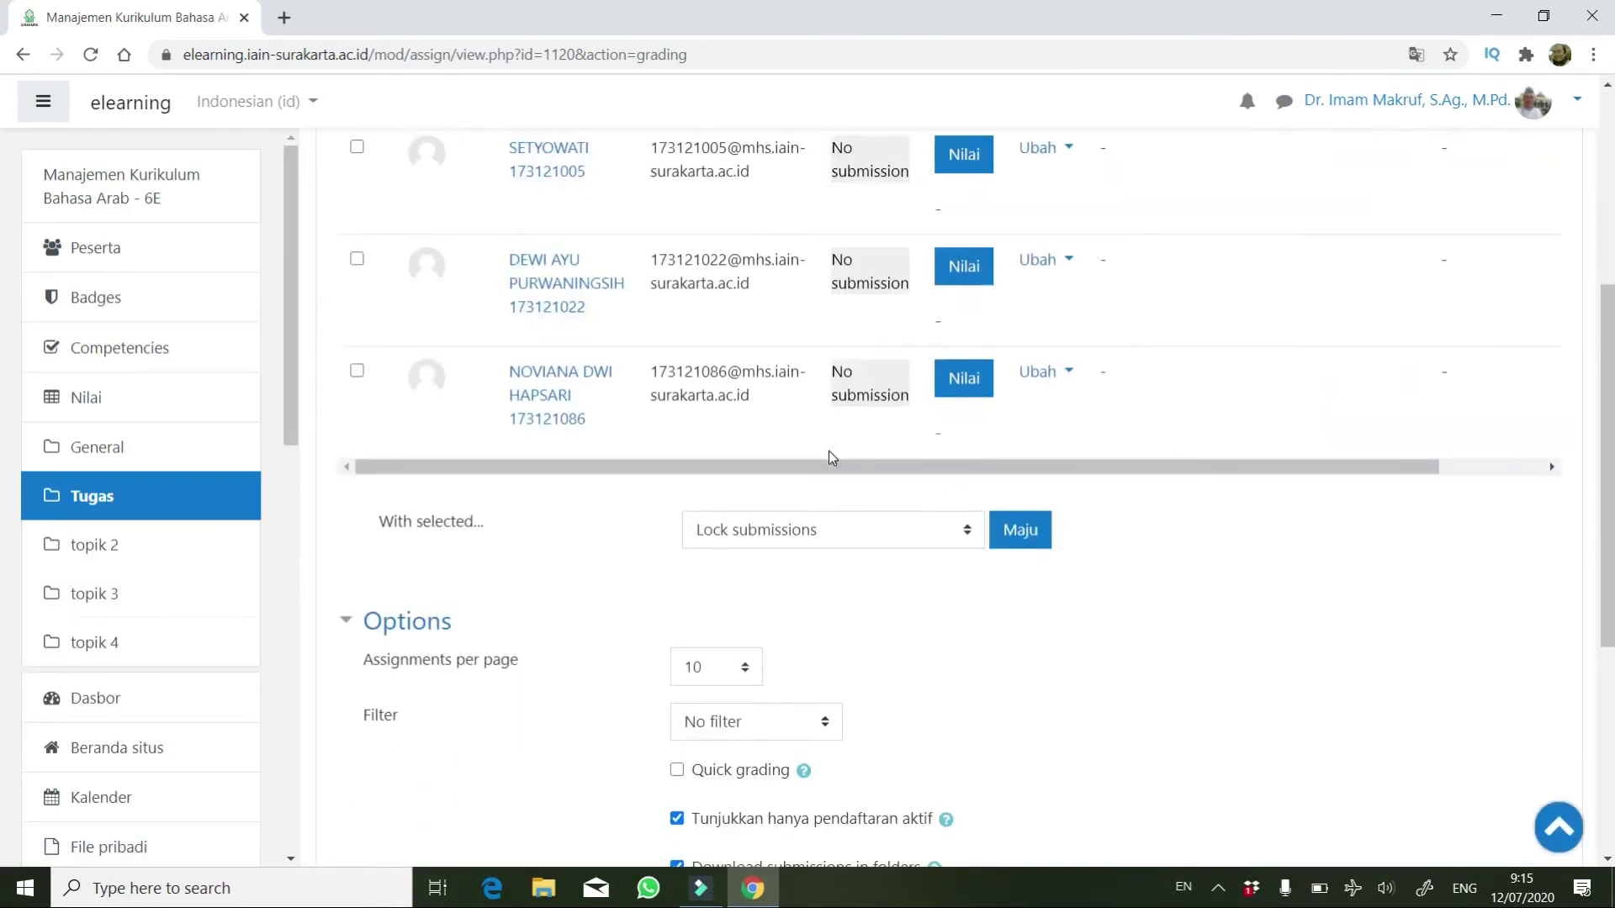
pyautogui.scroll(5, 837, 459)
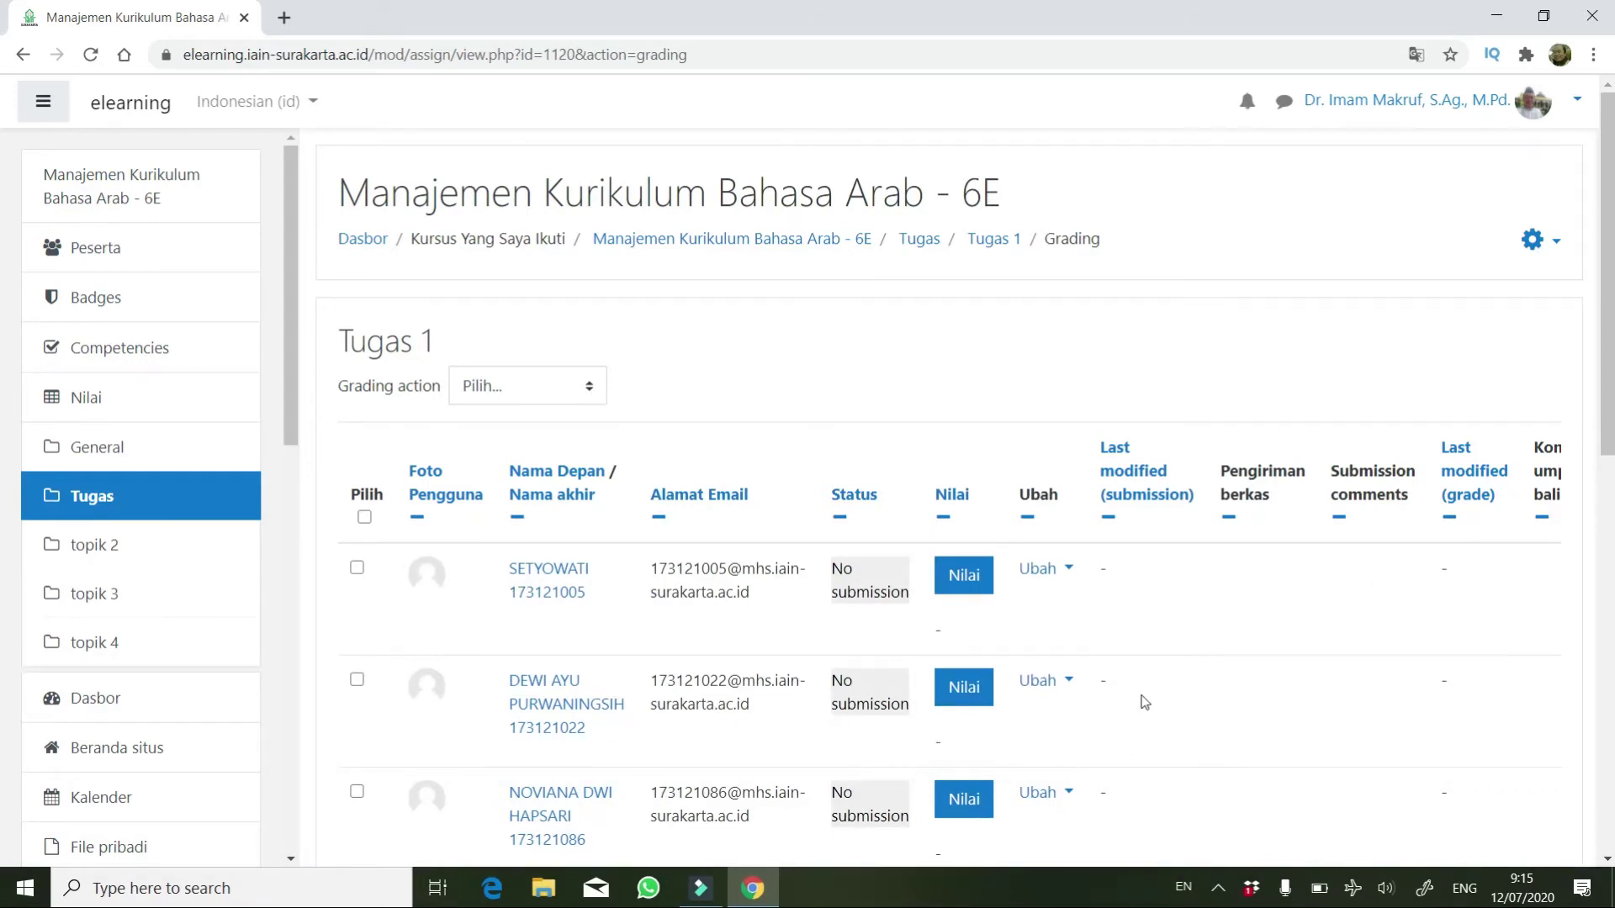
pyautogui.hscroll(3, 1266, 593)
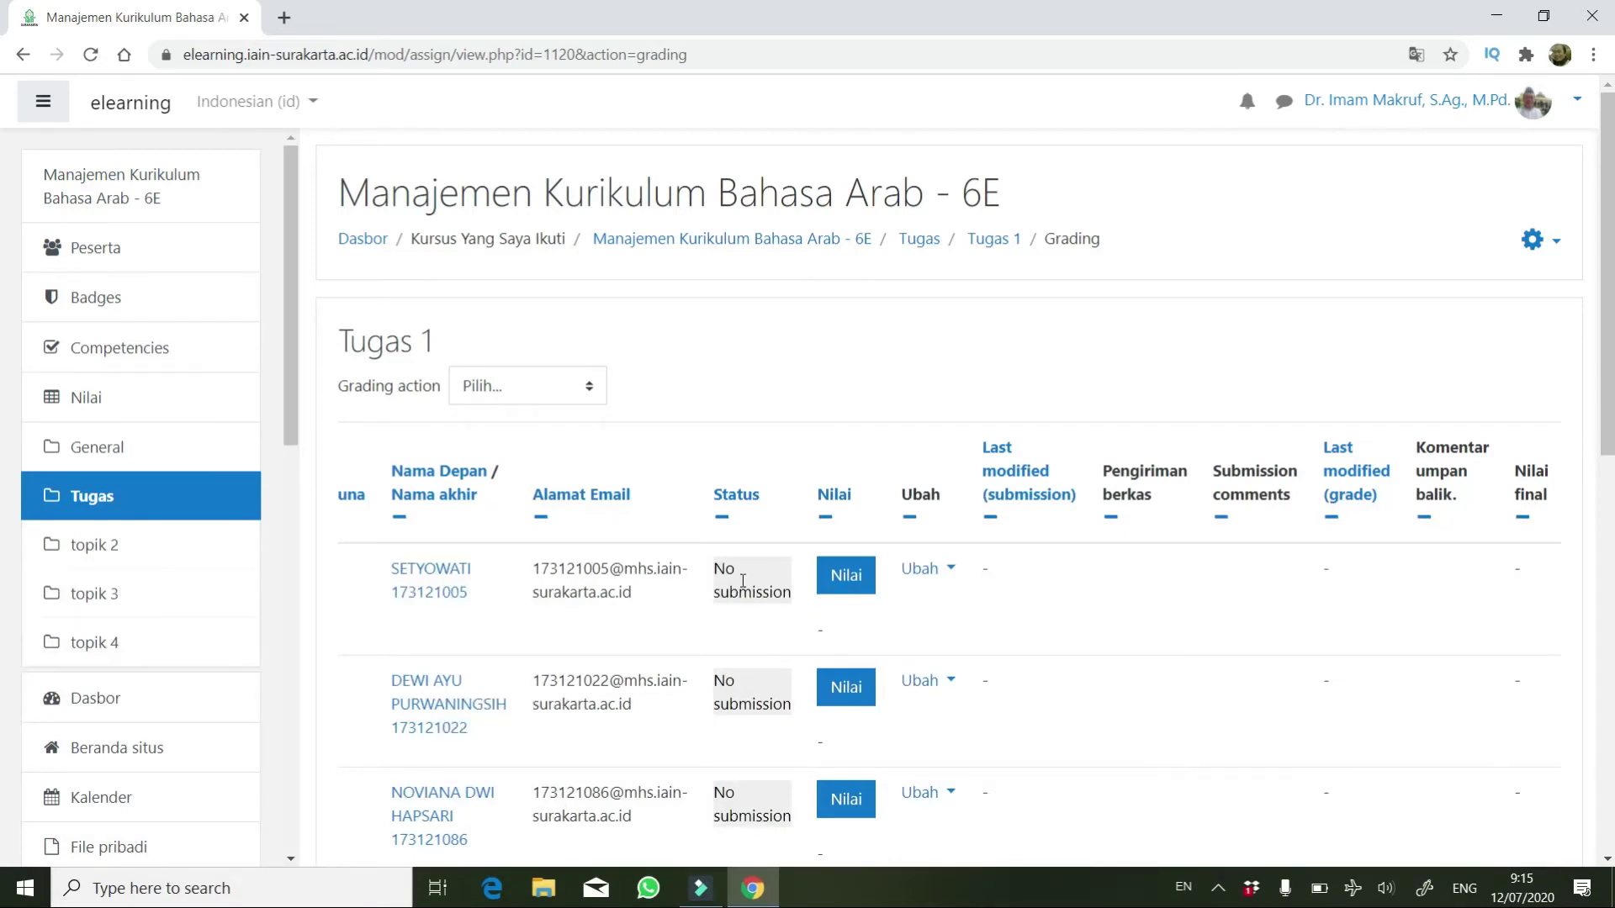
# Open the first student's grading form and examine the Nilai scale choices and the feedback comment area.
pyautogui.click(846, 578)
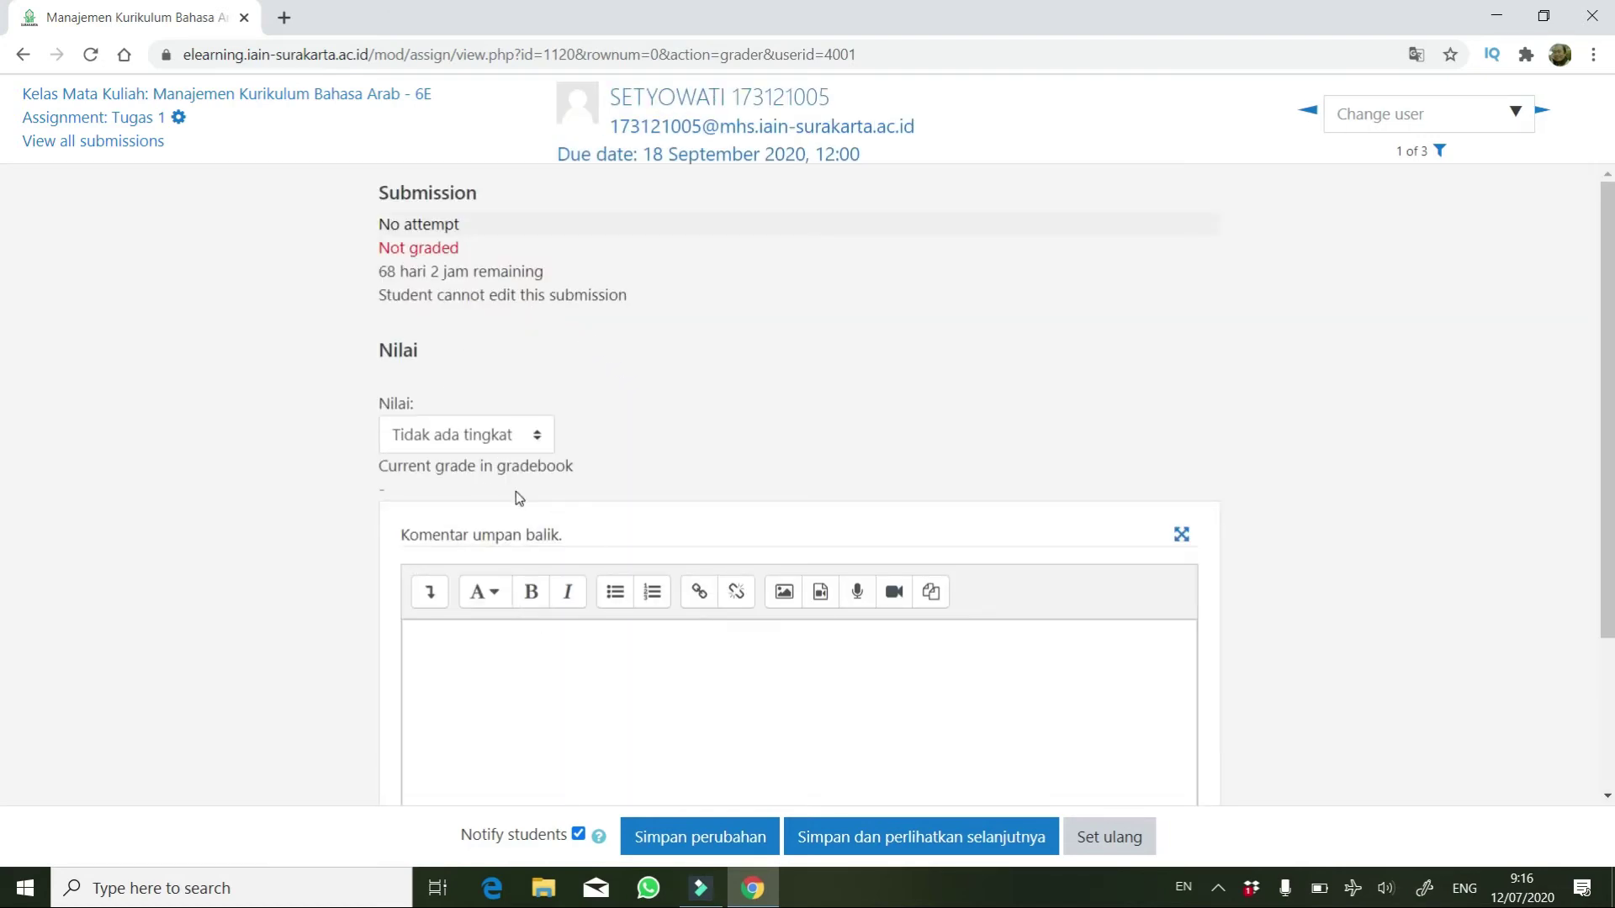
pyautogui.click(481, 436)
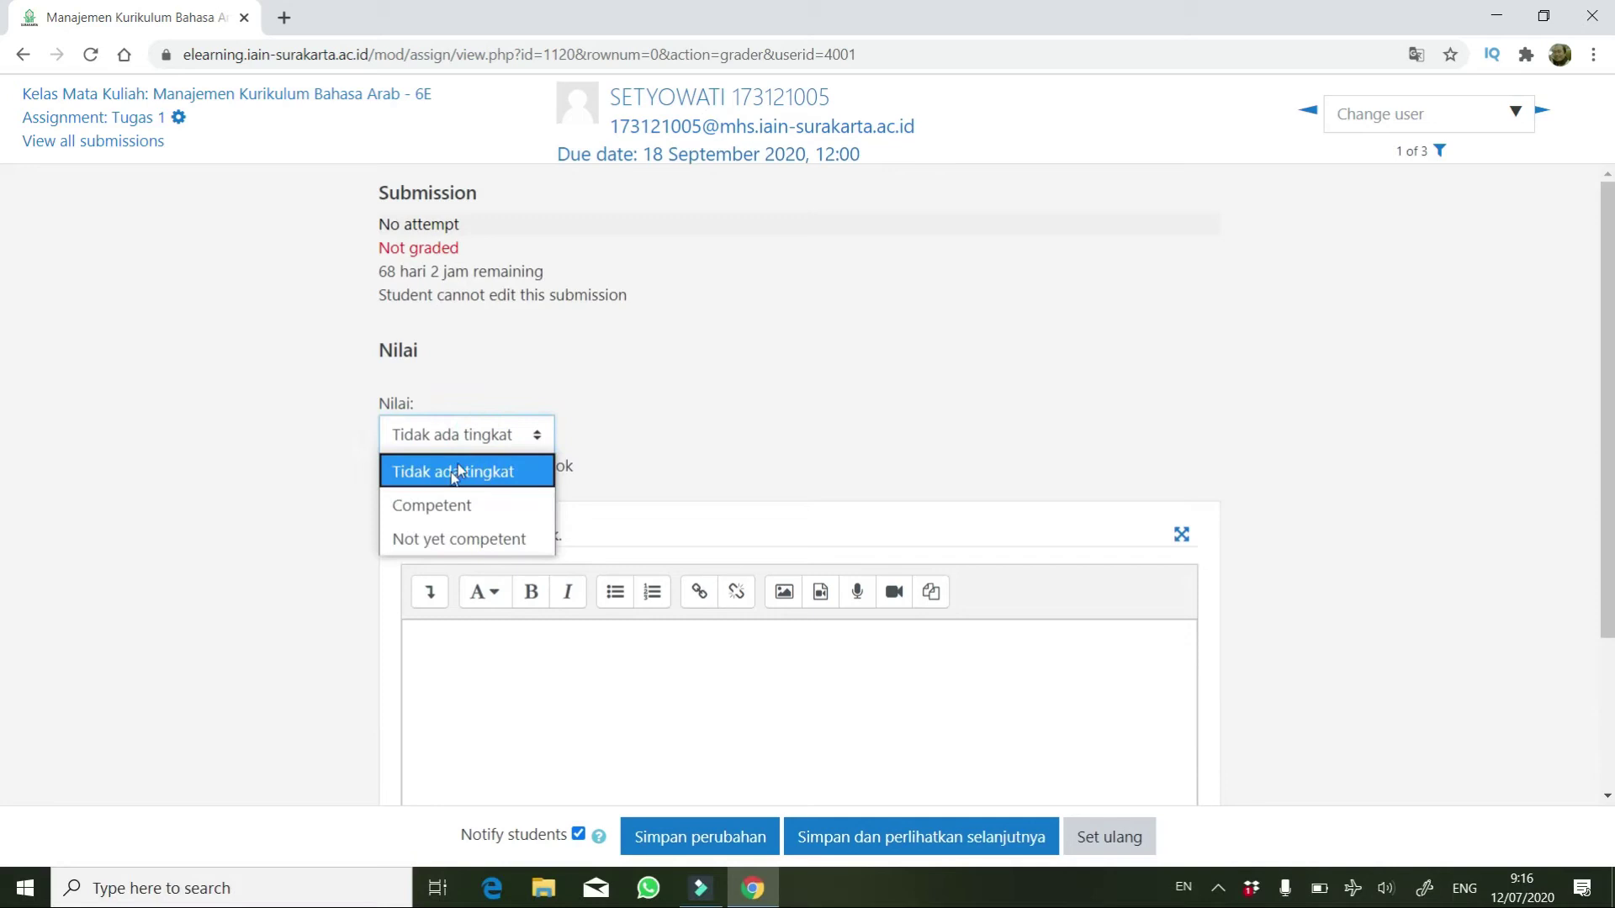
pyautogui.click(673, 435)
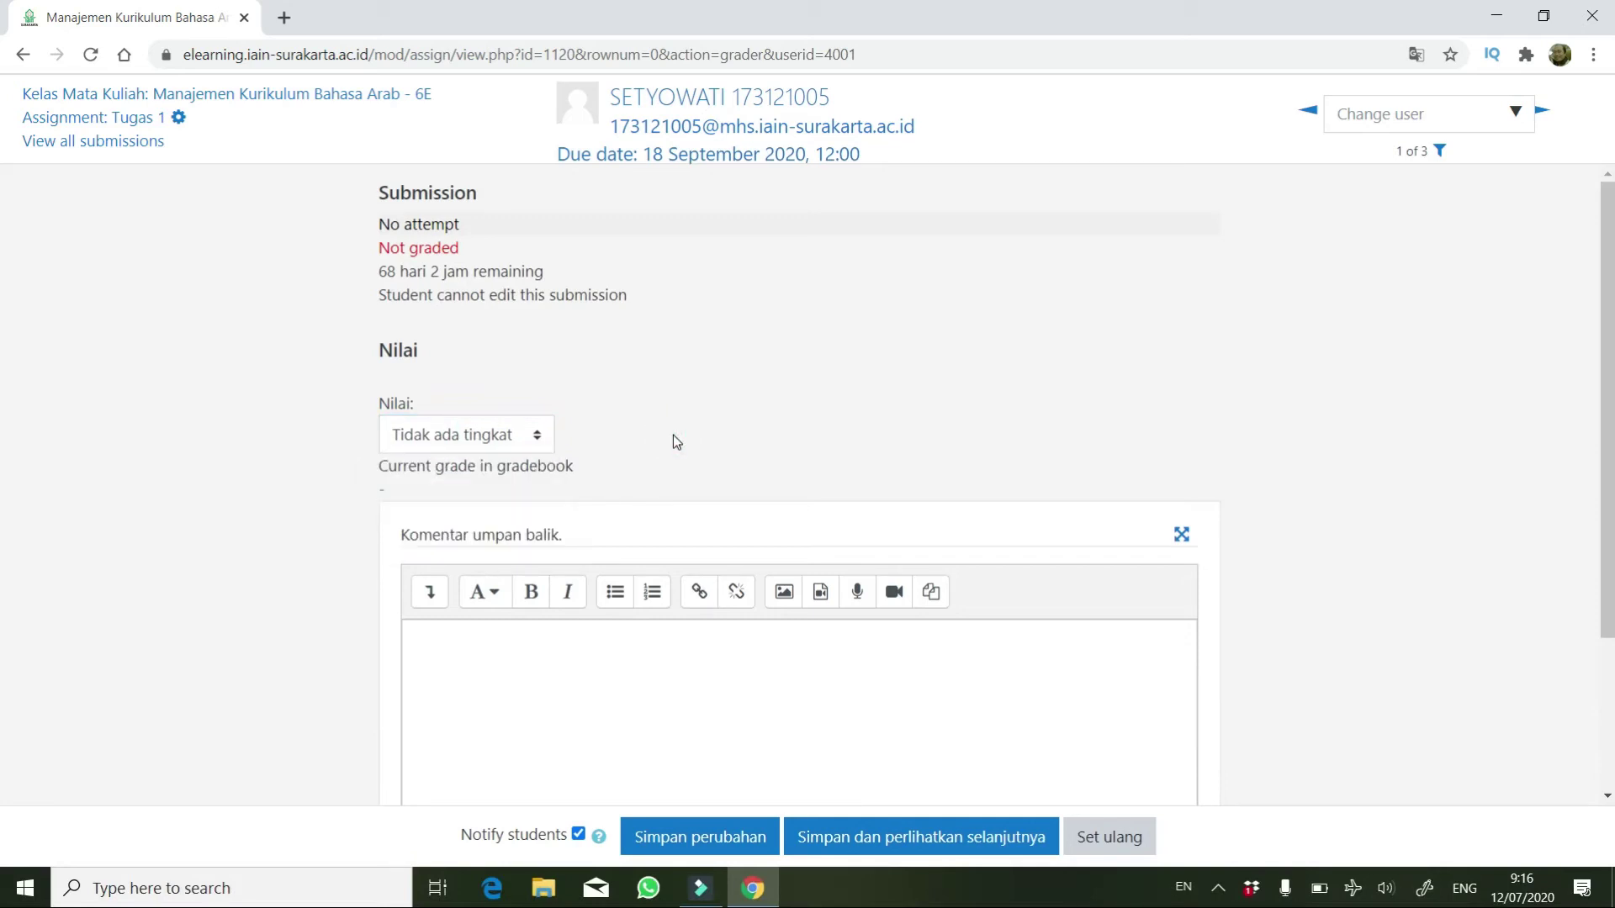
pyautogui.scroll(-2, 673, 436)
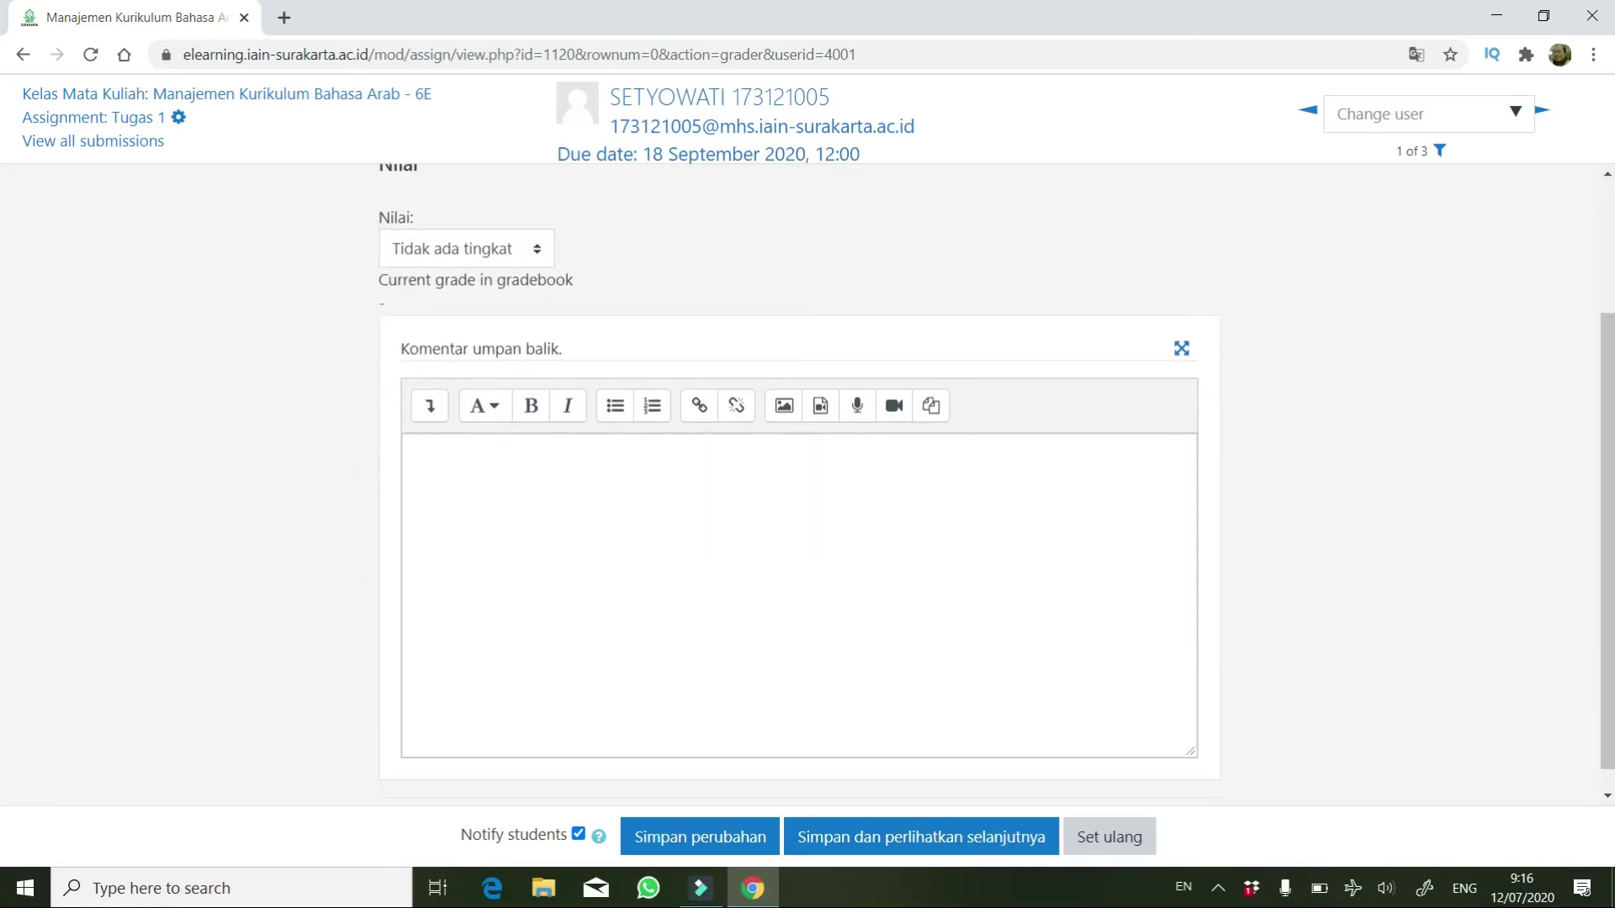
# Save the first student's grading form with the feedback comment left empty and show the next student.
pyautogui.click(505, 478)
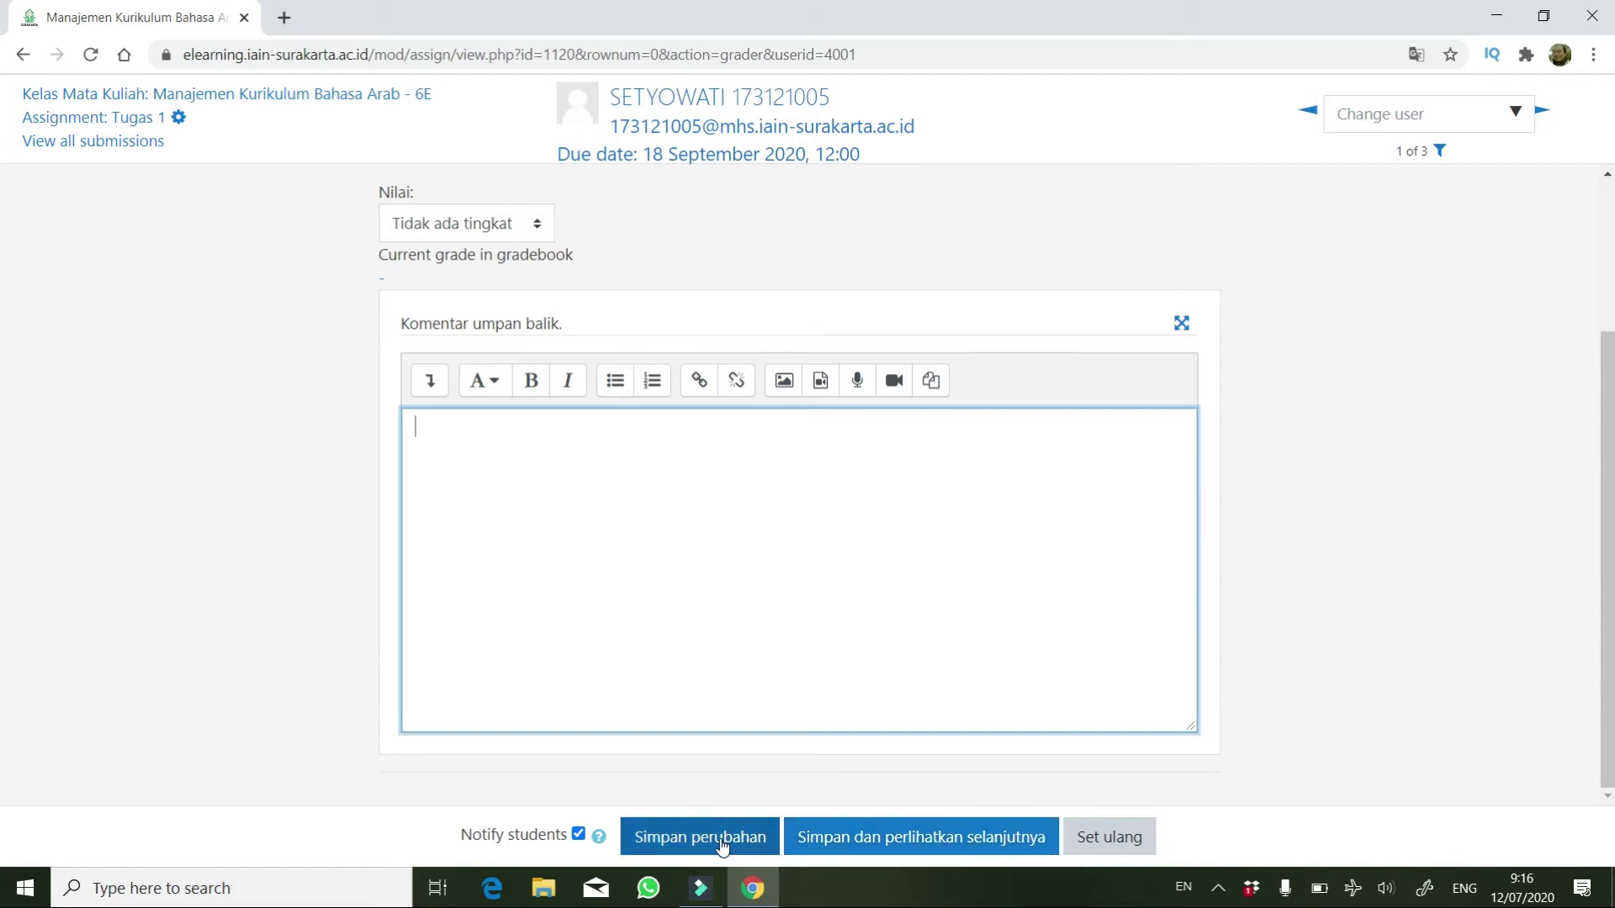
pyautogui.click(922, 854)
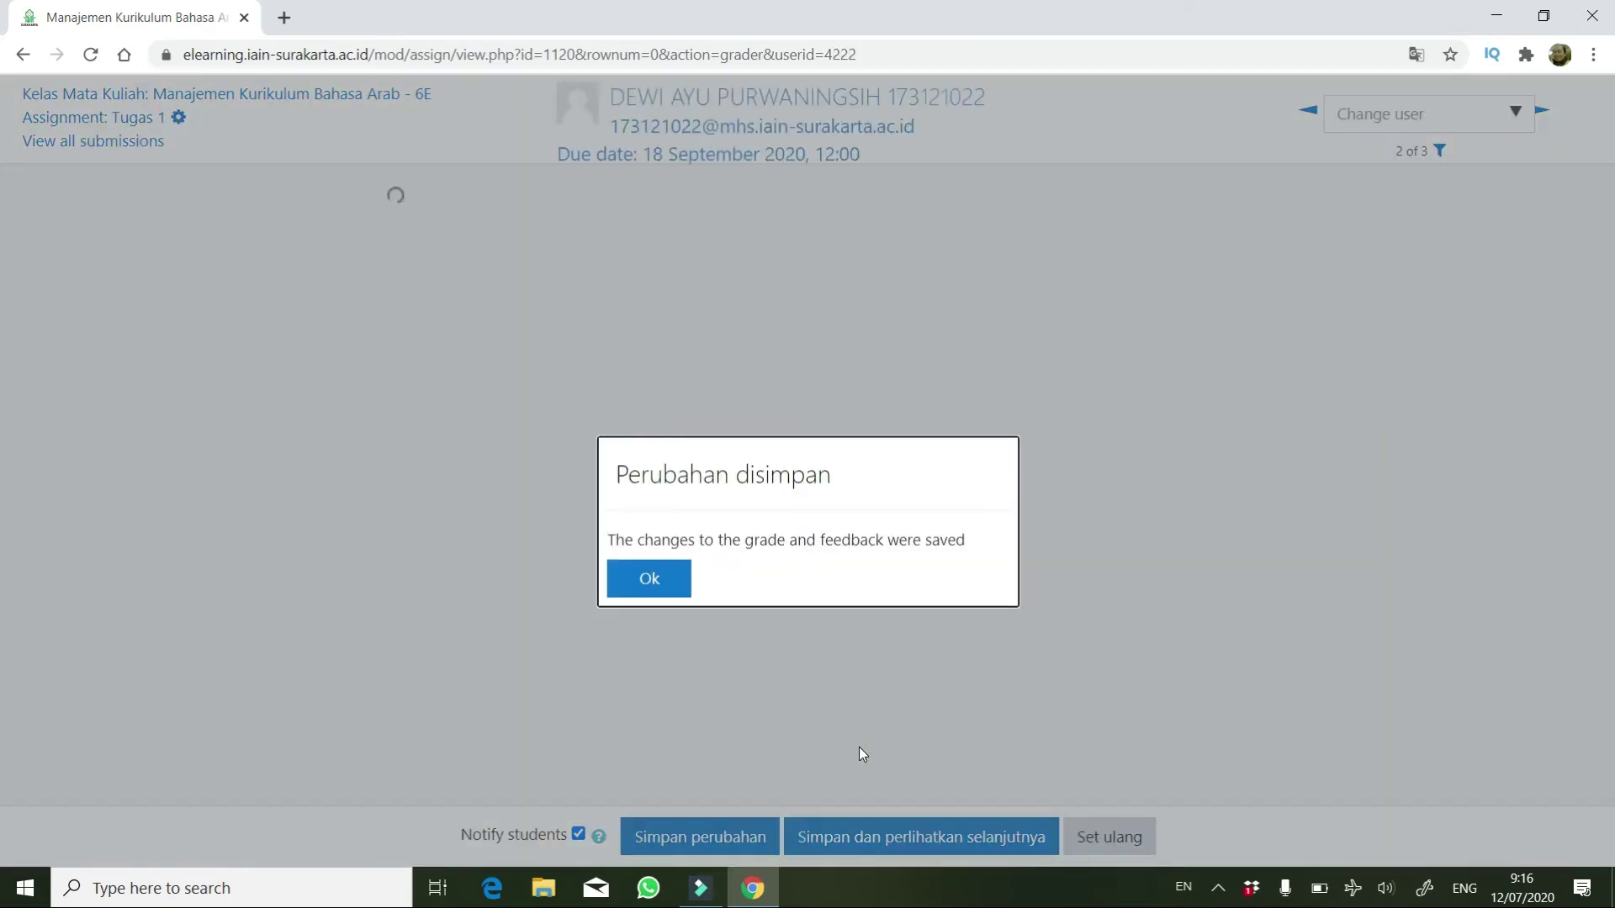
pyautogui.click(659, 577)
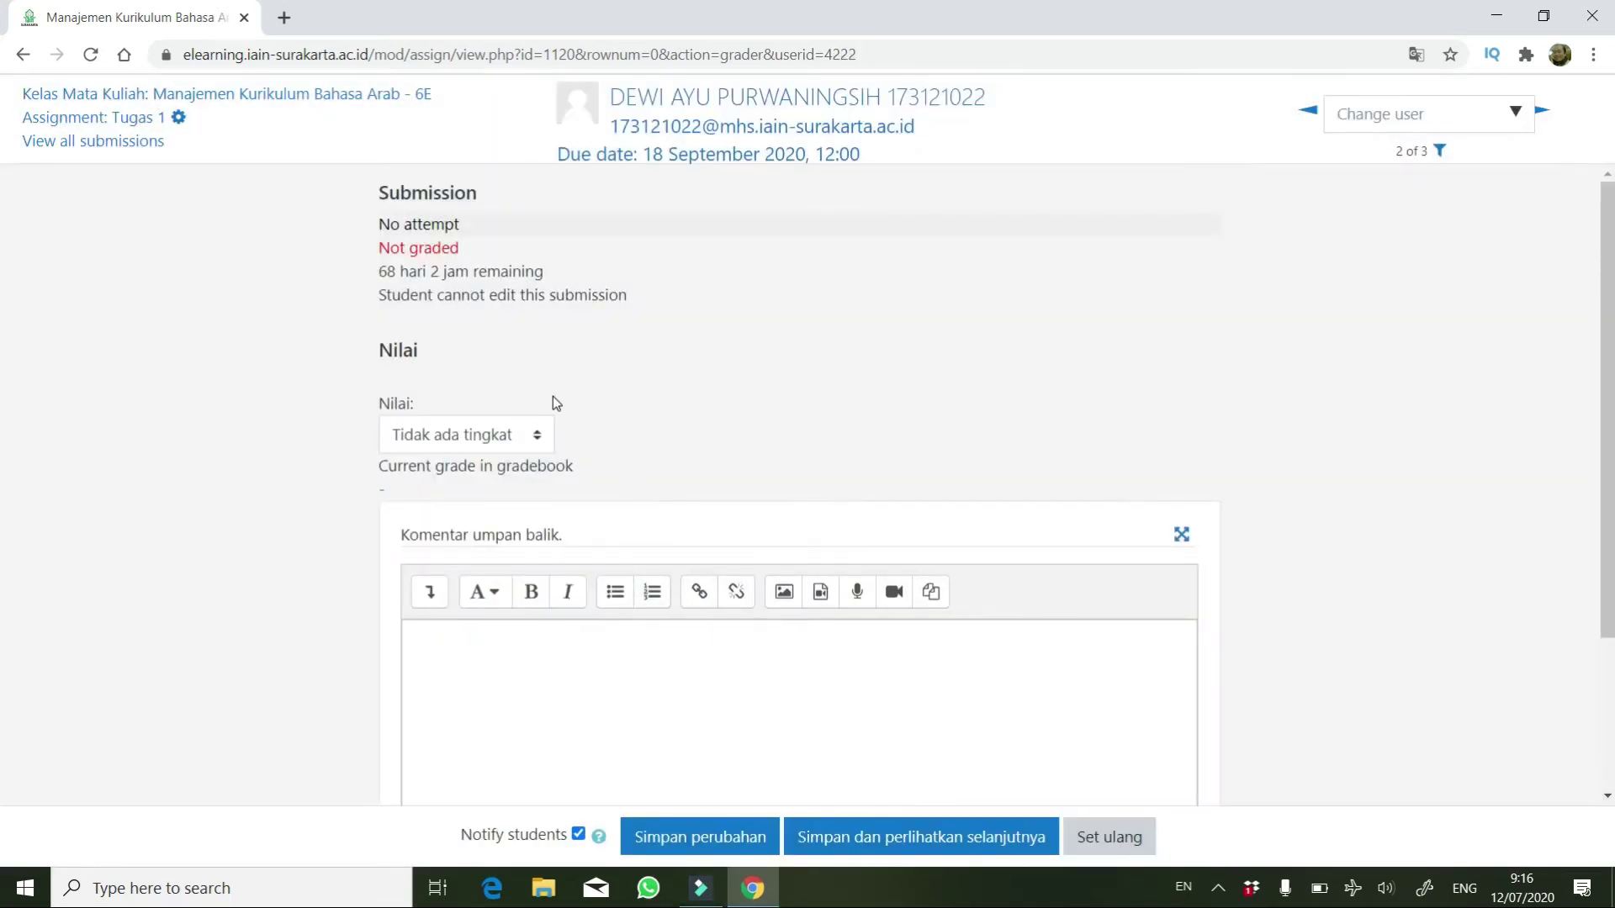
# Leave the second student's grading form without saving and return to the Tugas 1 assignment page.
pyautogui.click(228, 93)
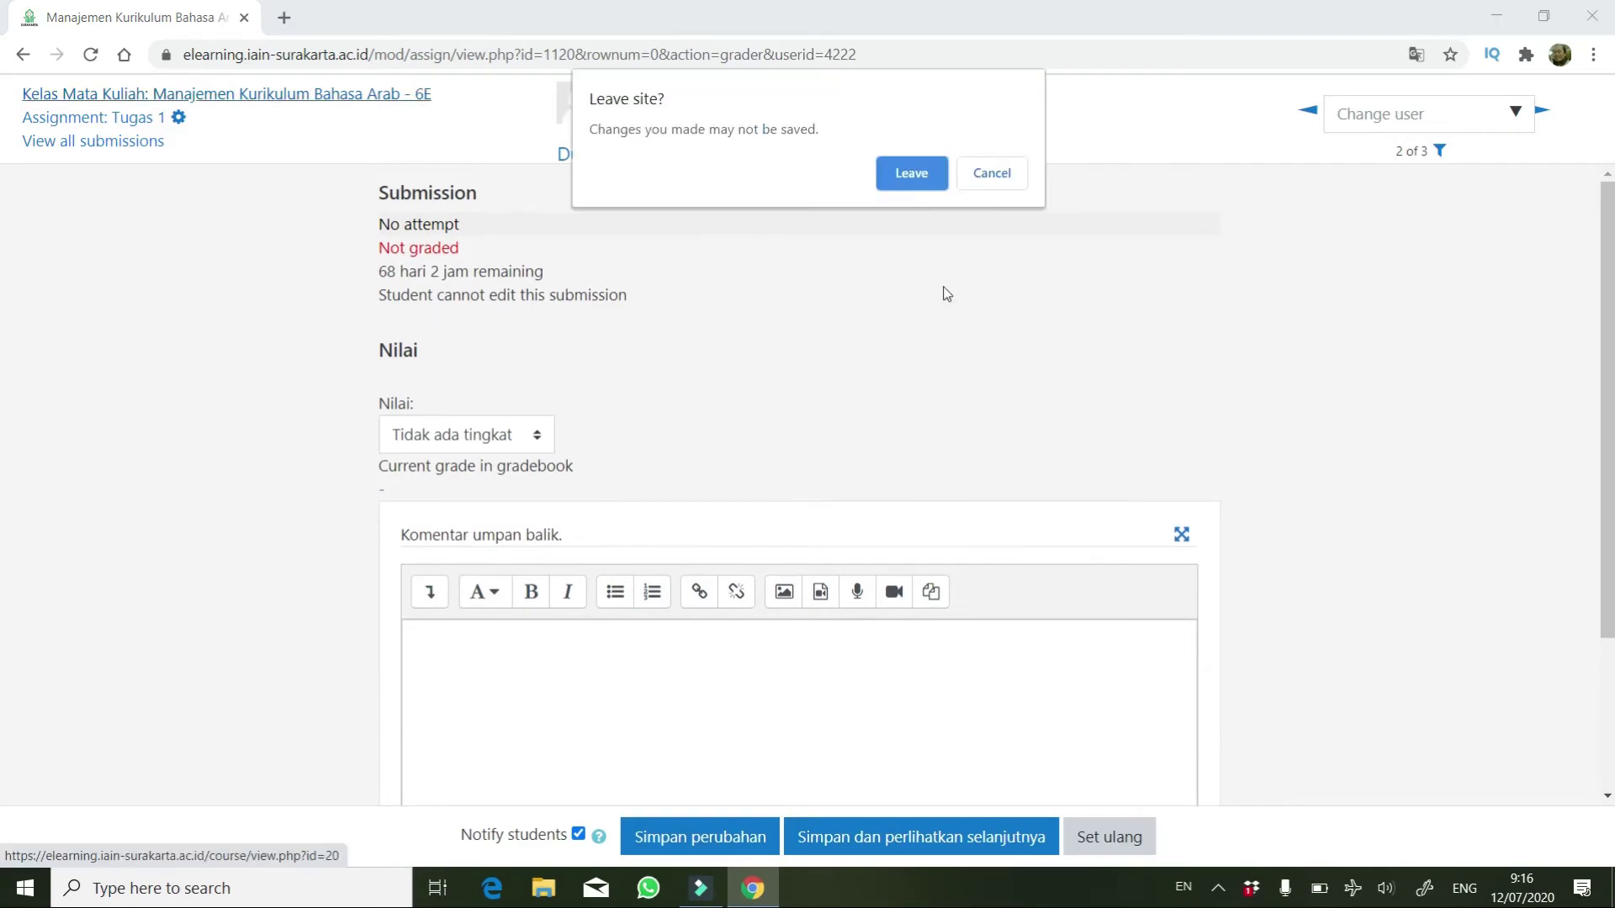
pyautogui.click(1018, 173)
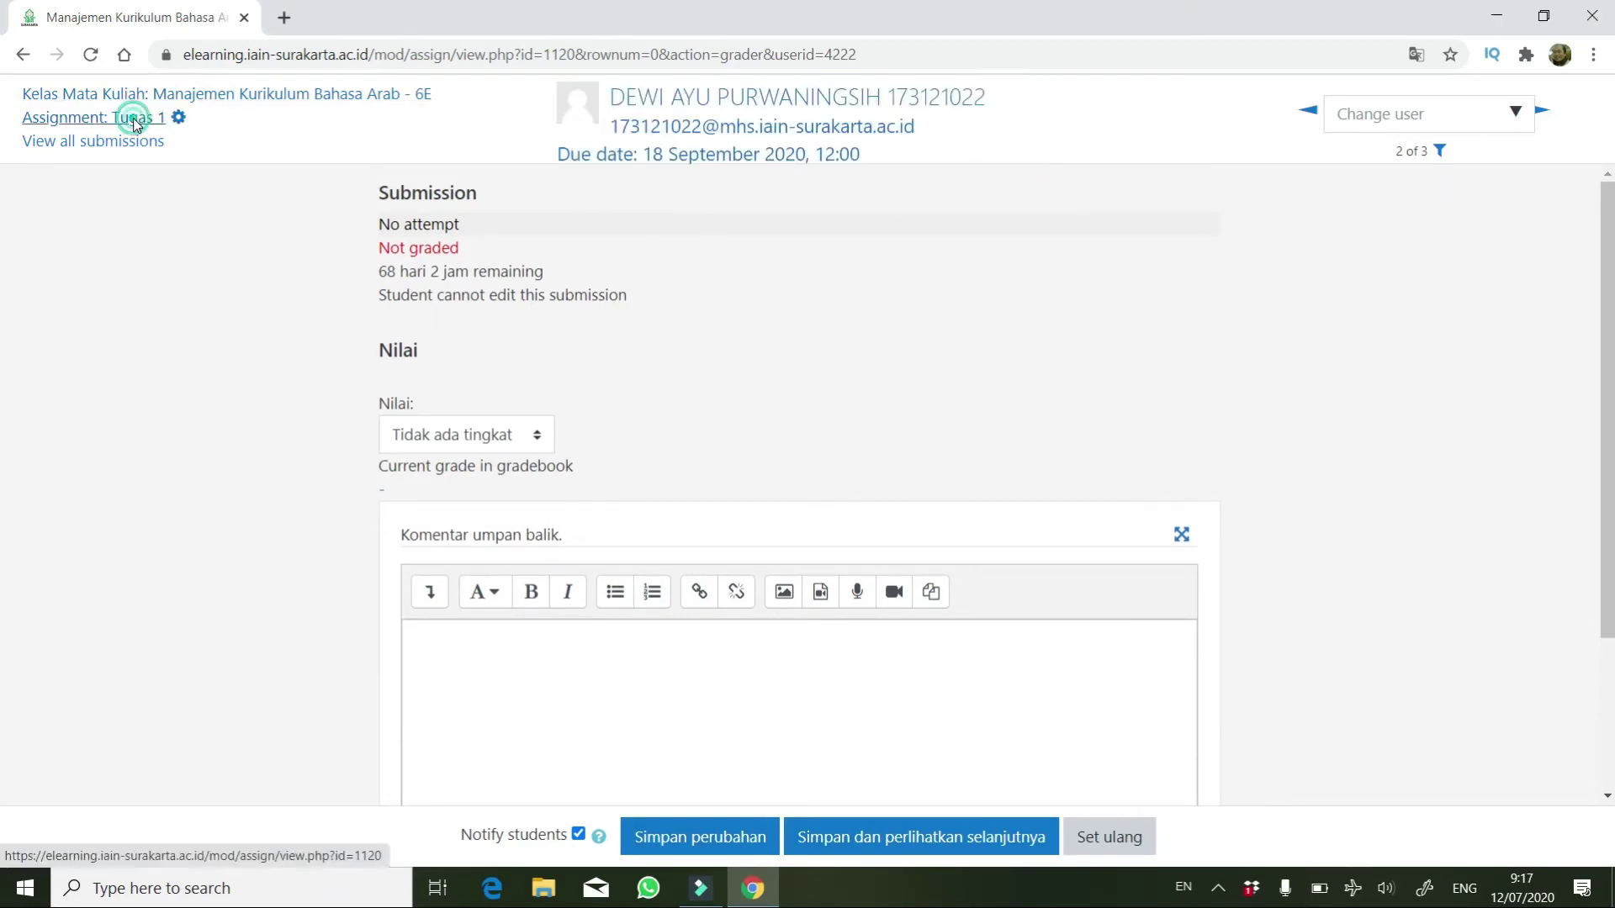
pyautogui.click(134, 120)
pyautogui.click(888, 219)
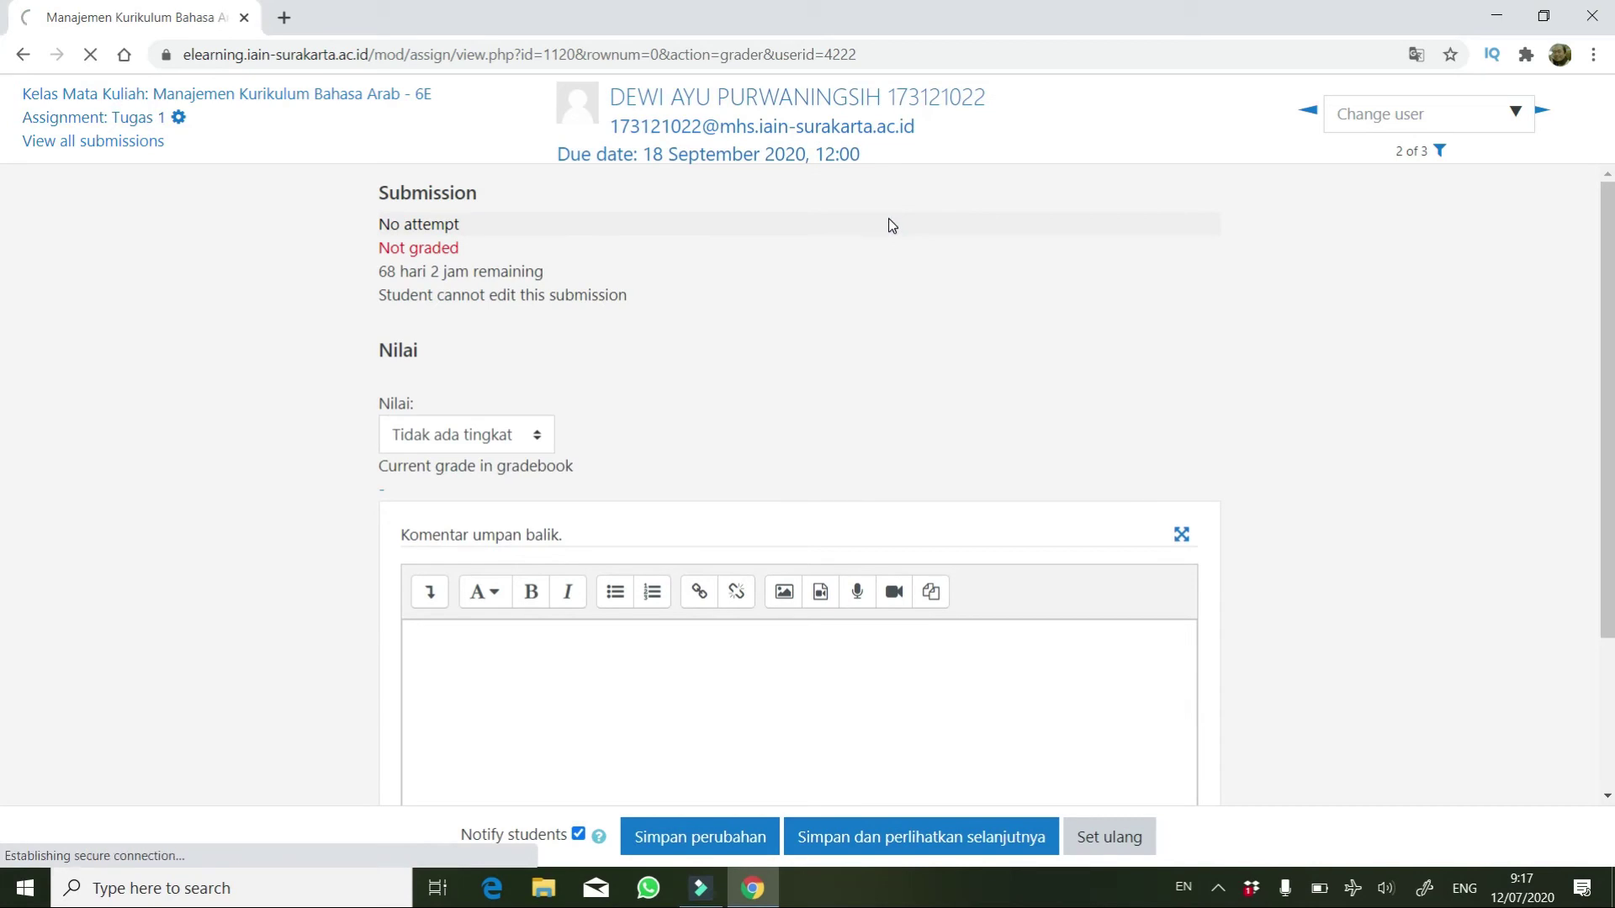
pyautogui.scroll(-5, 795, 476)
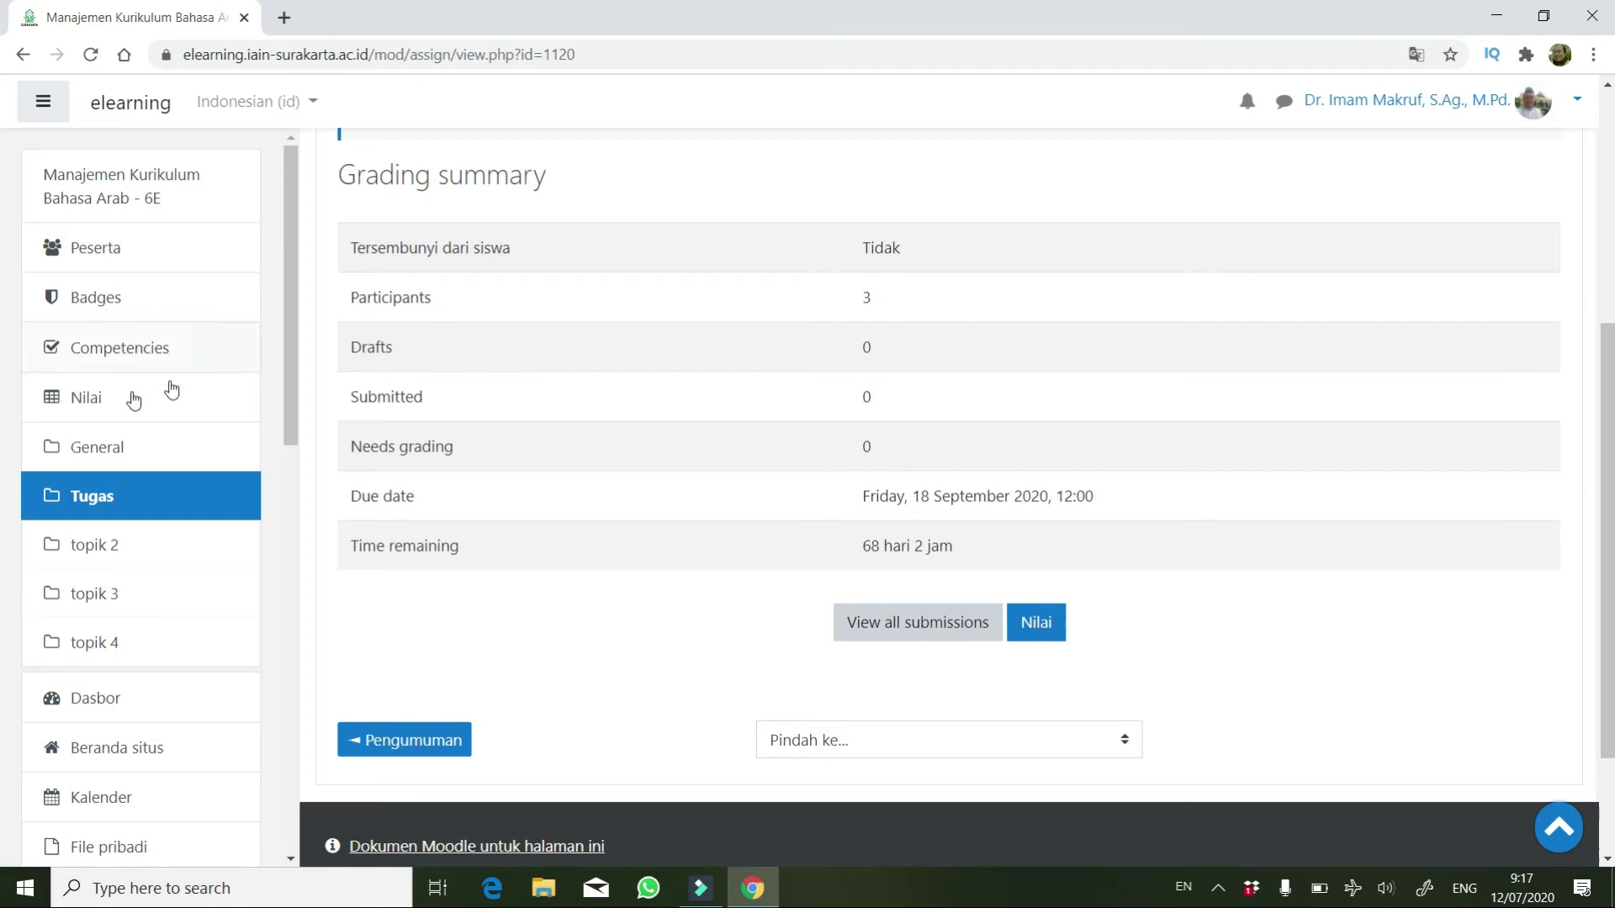
# Open the course's Grader report and examine the participants' rows and the Tugas 1 grade column.
pyautogui.click(76, 402)
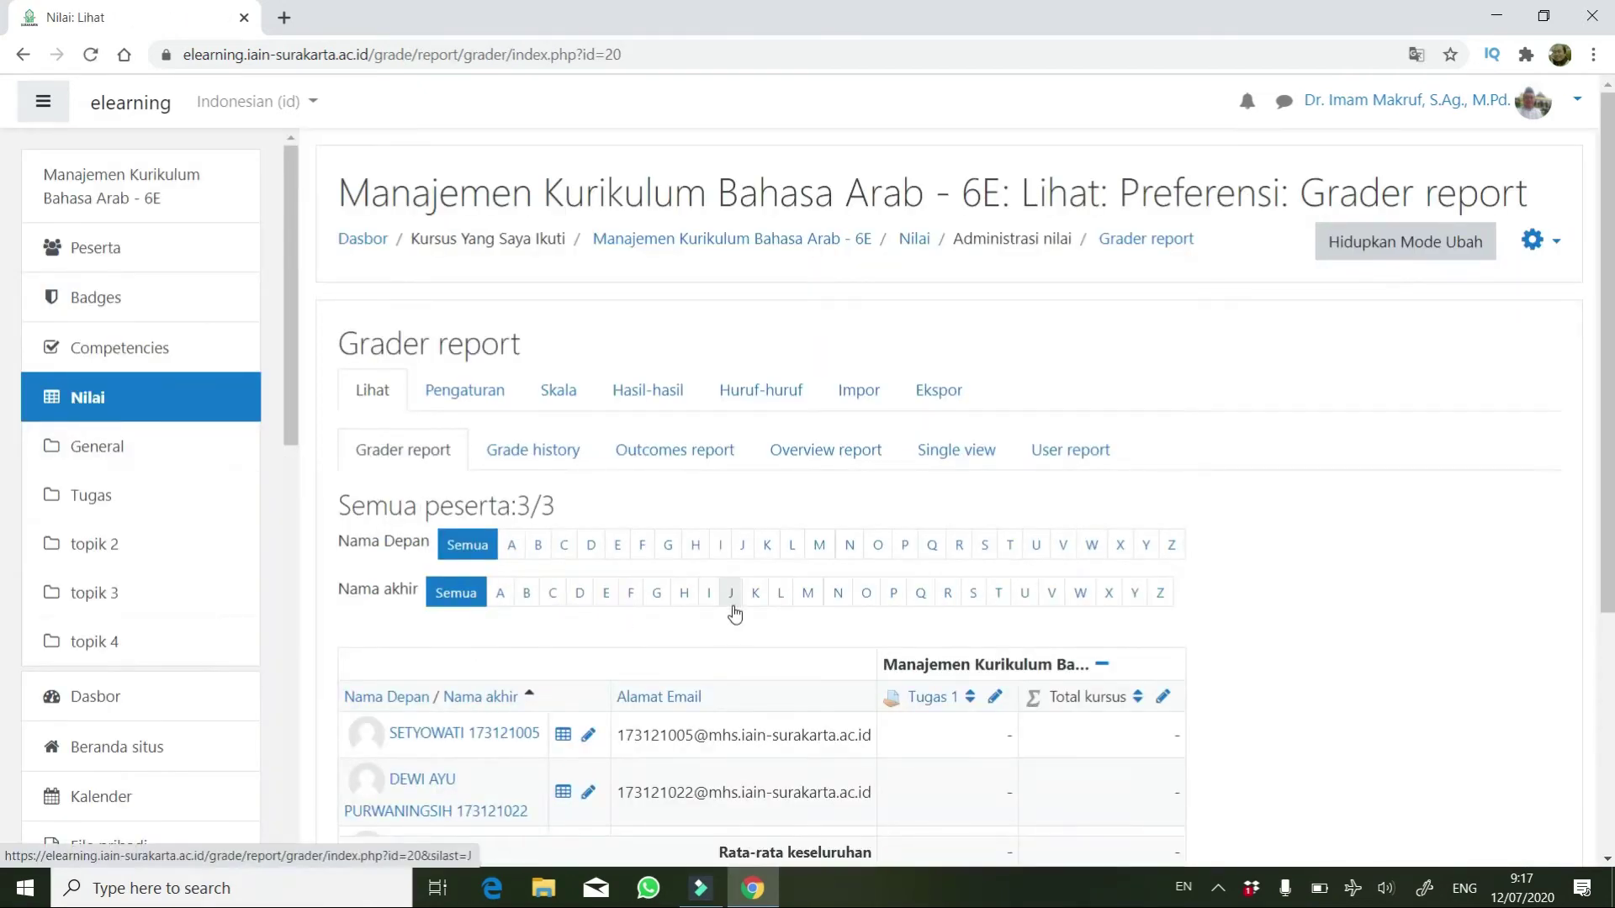
pyautogui.scroll(-4, 731, 609)
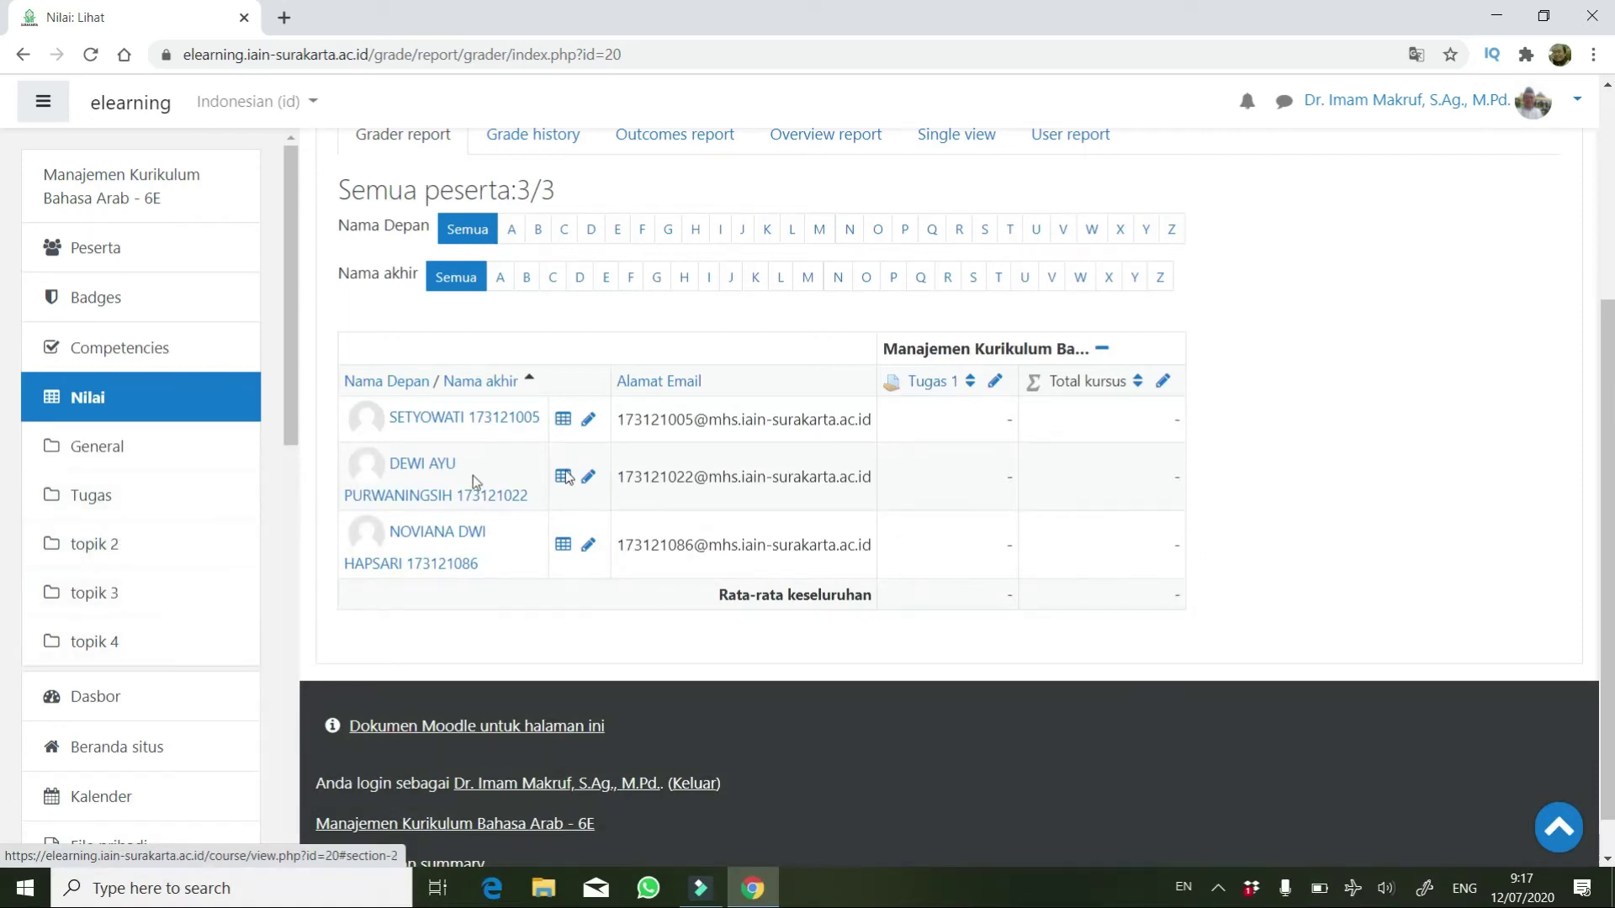
pyautogui.scroll(3, 1418, 376)
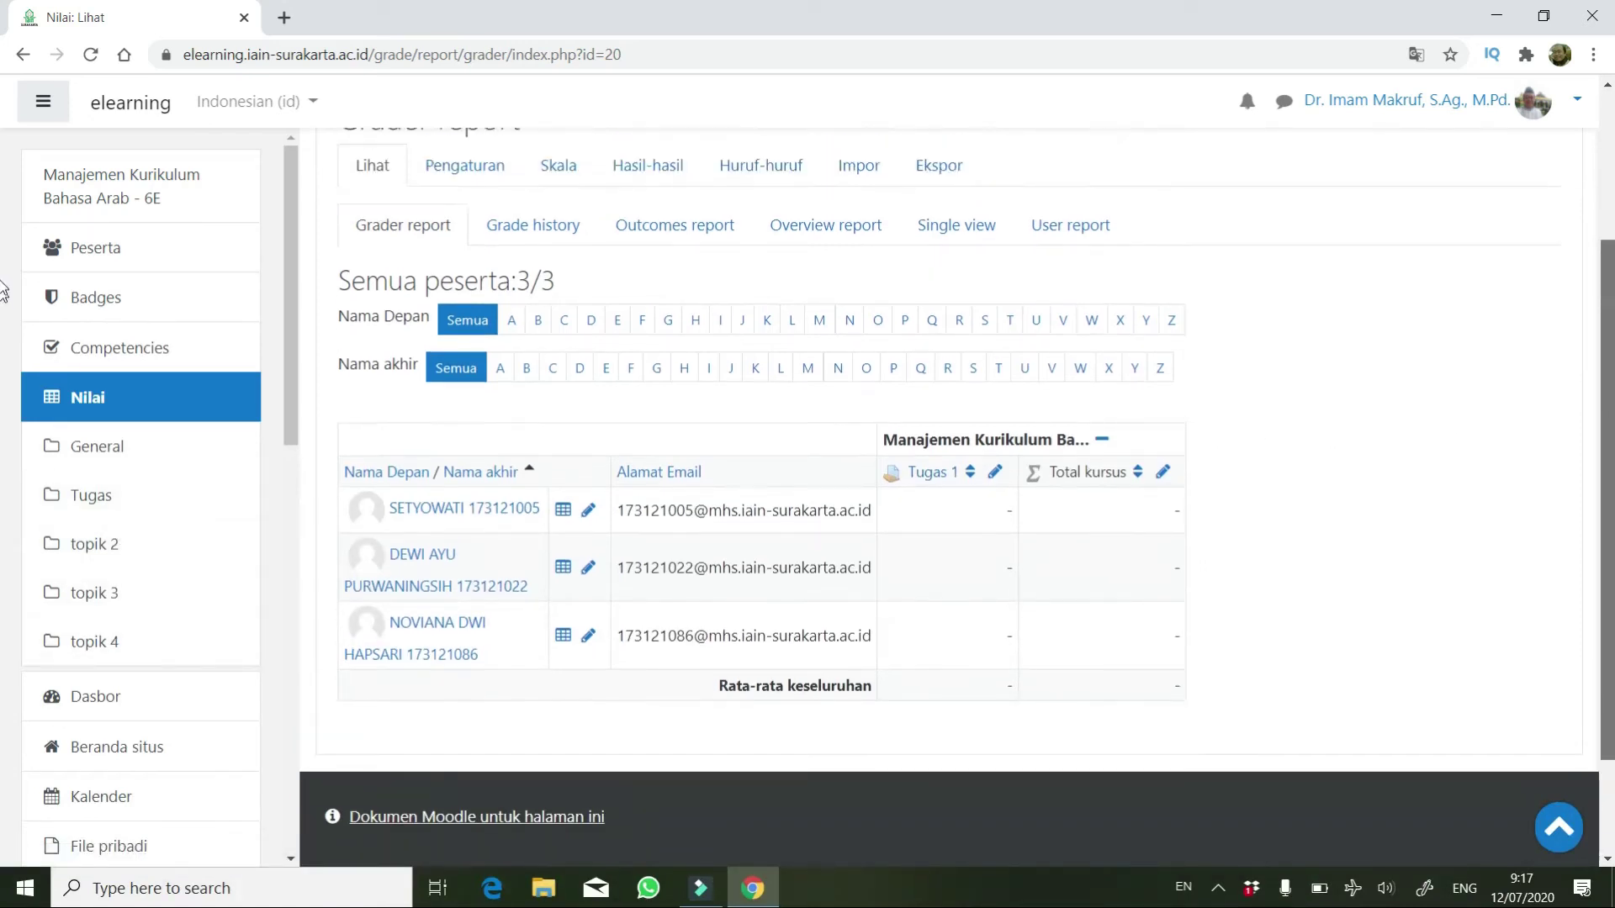
pyautogui.scroll(1, 3, 206)
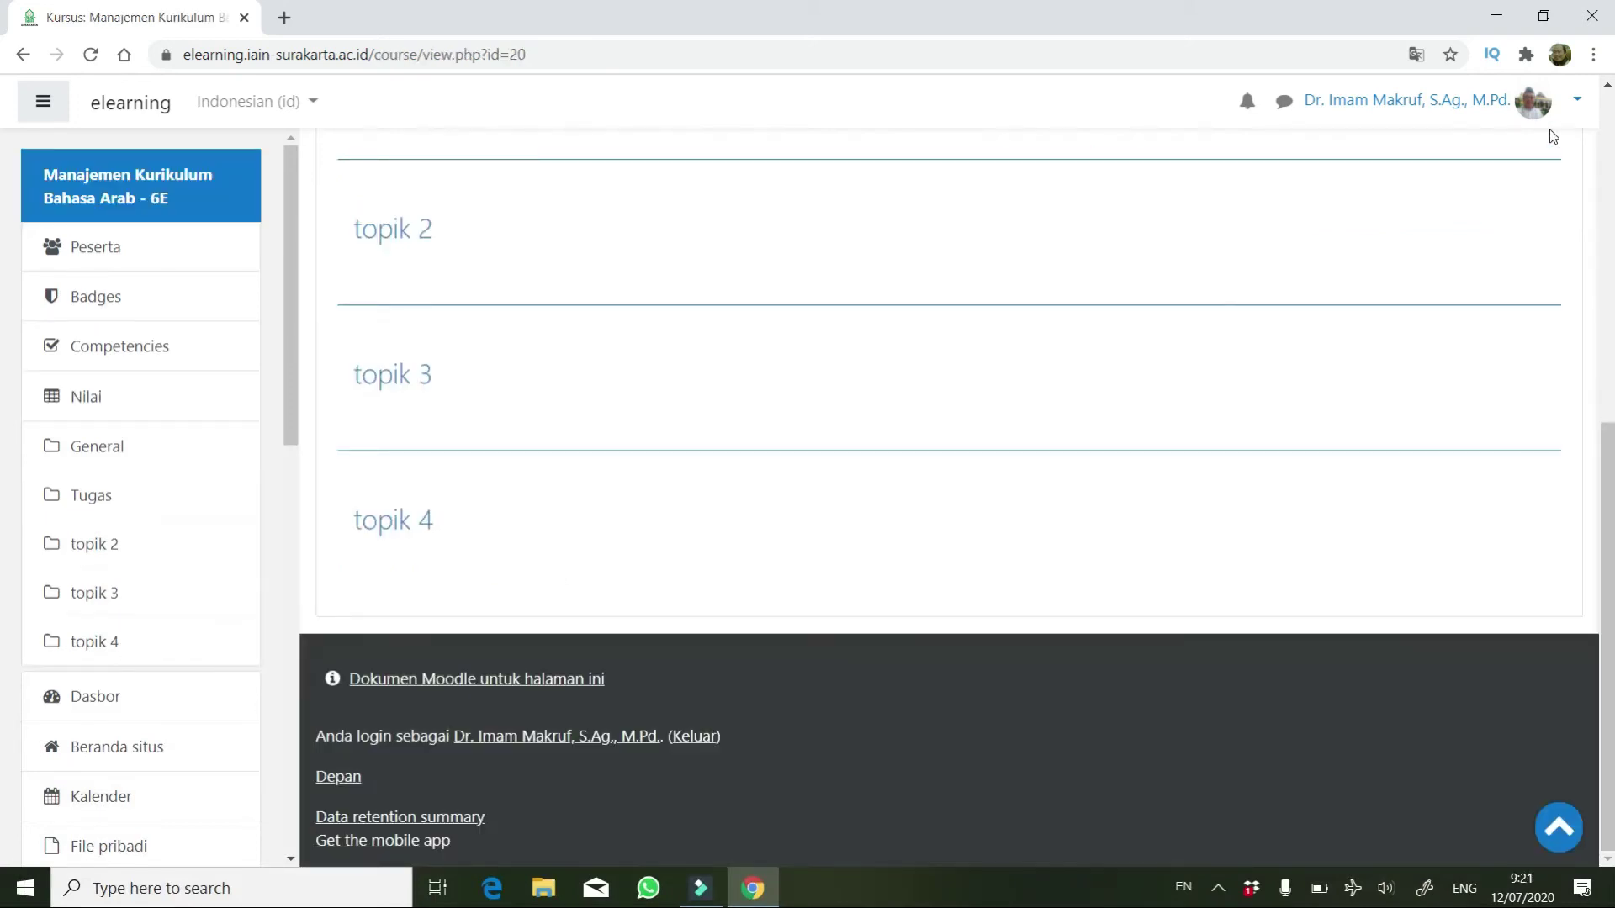
# Turn on editing mode on the Manajemen Kurikulum Bahasa Arab - 6E course page.
pyautogui.scroll(7, 1481, 224)
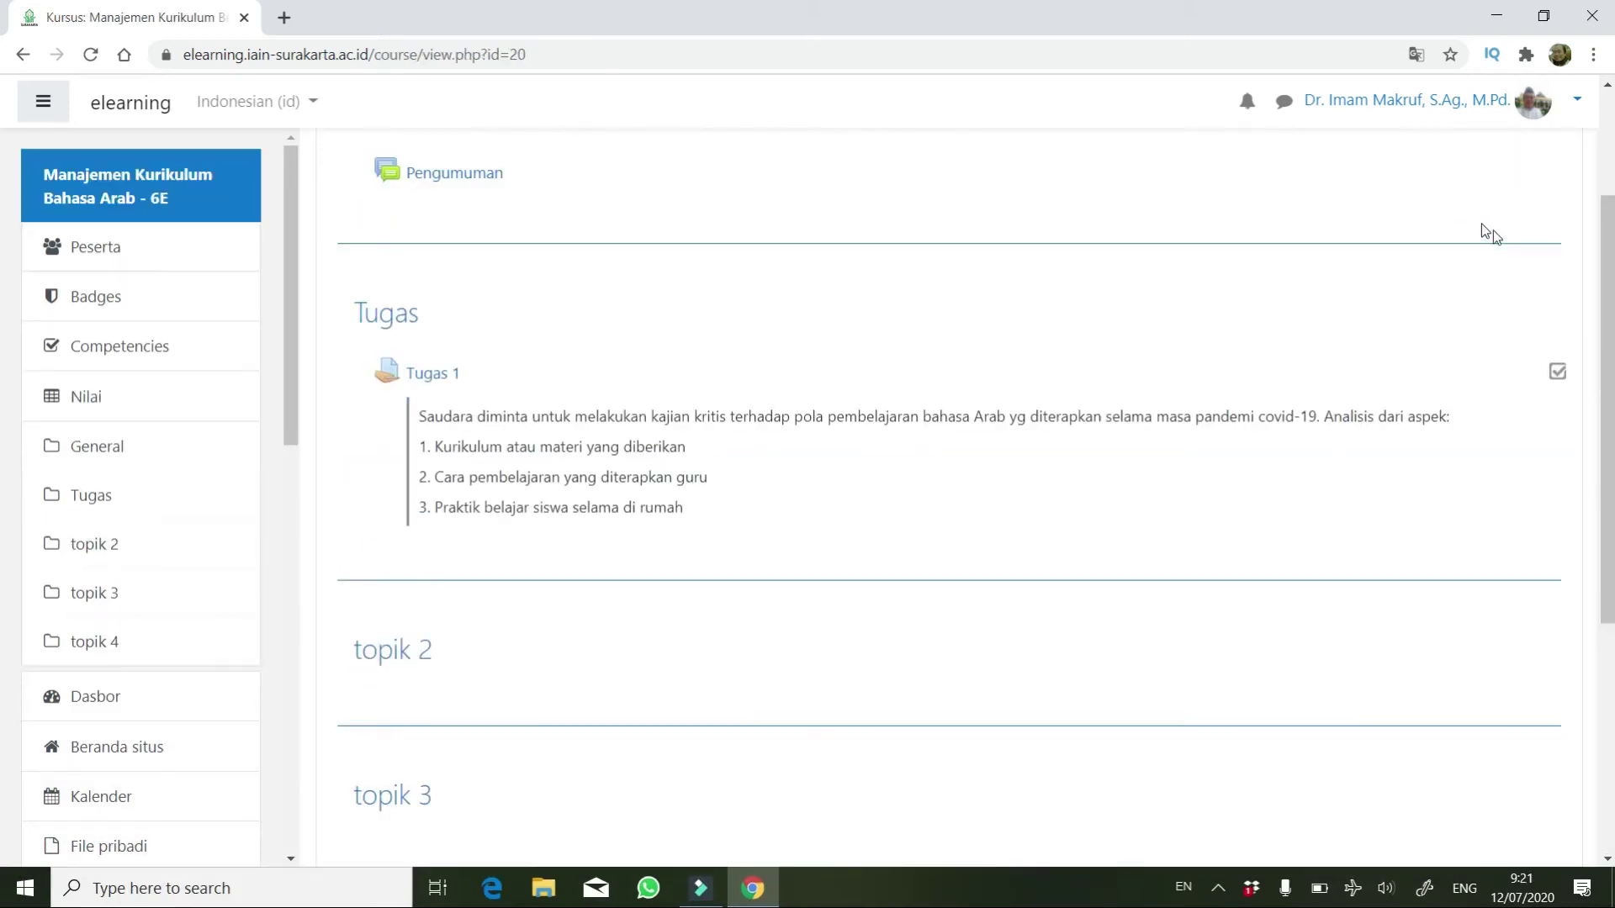
pyautogui.click(1535, 252)
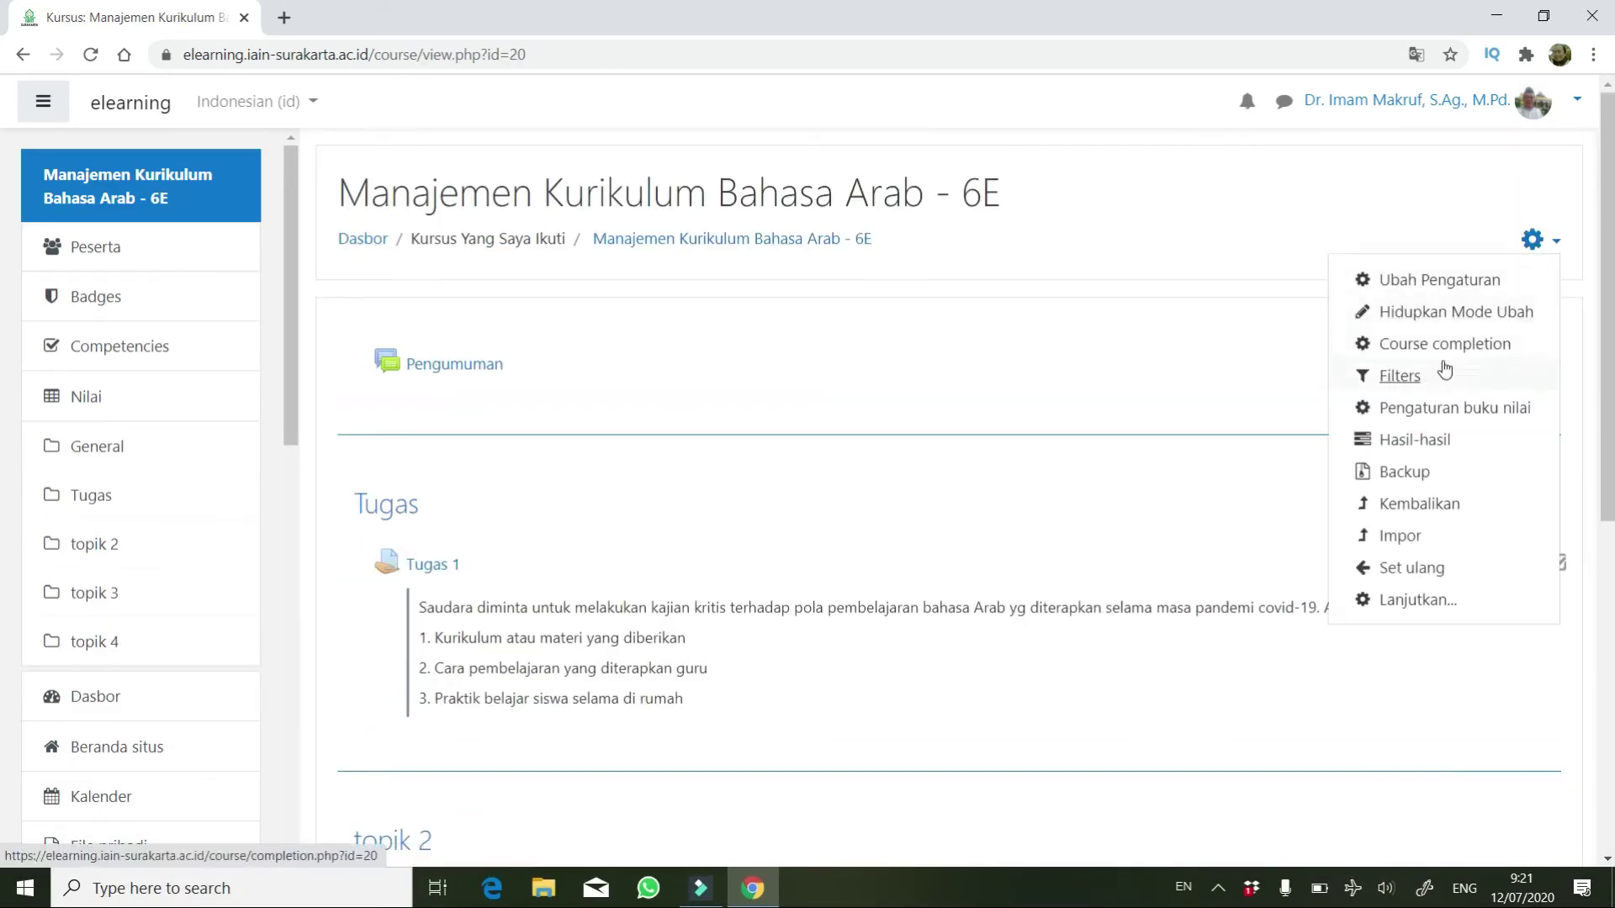
pyautogui.click(1437, 315)
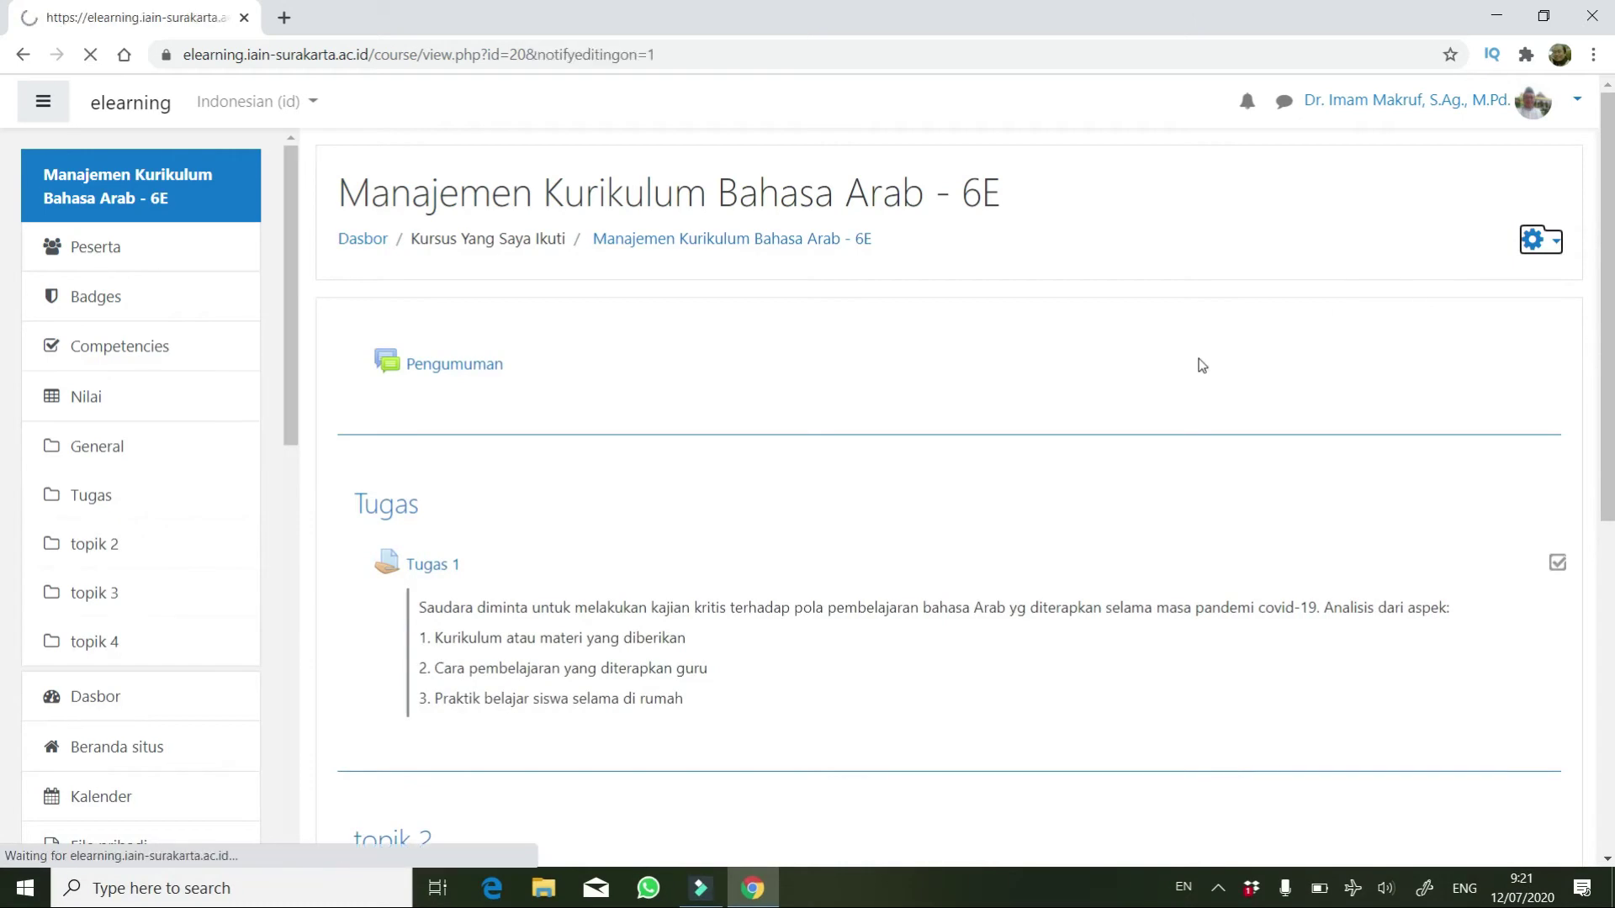
pyautogui.scroll(-5, 1228, 387)
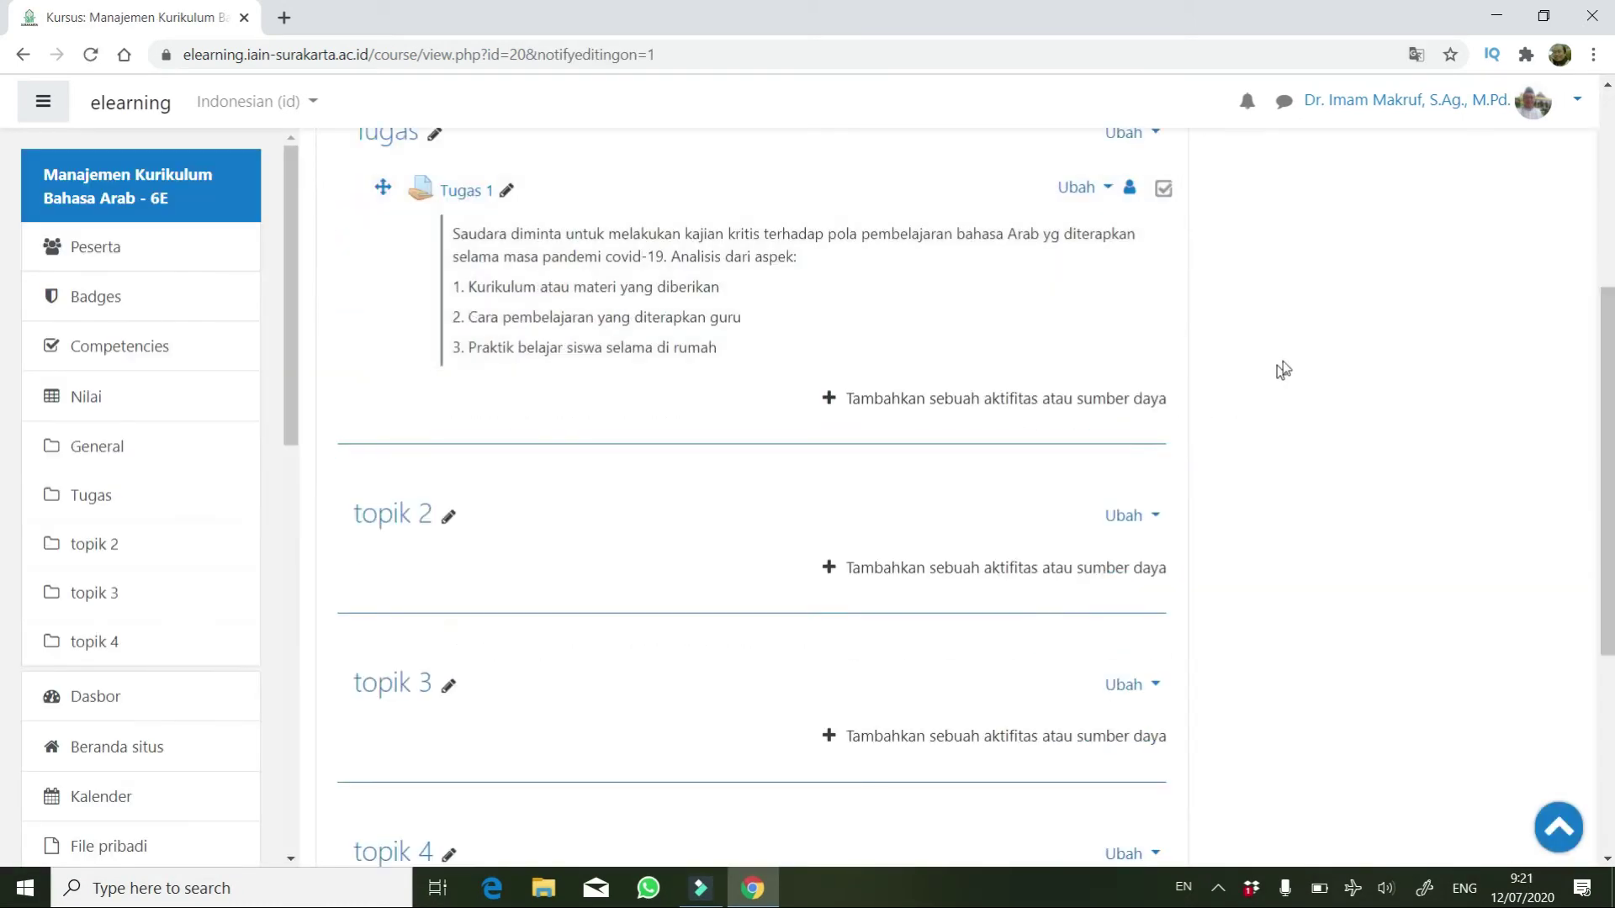
pyautogui.scroll(3, 1345, 323)
pyautogui.scroll(3, 1348, 321)
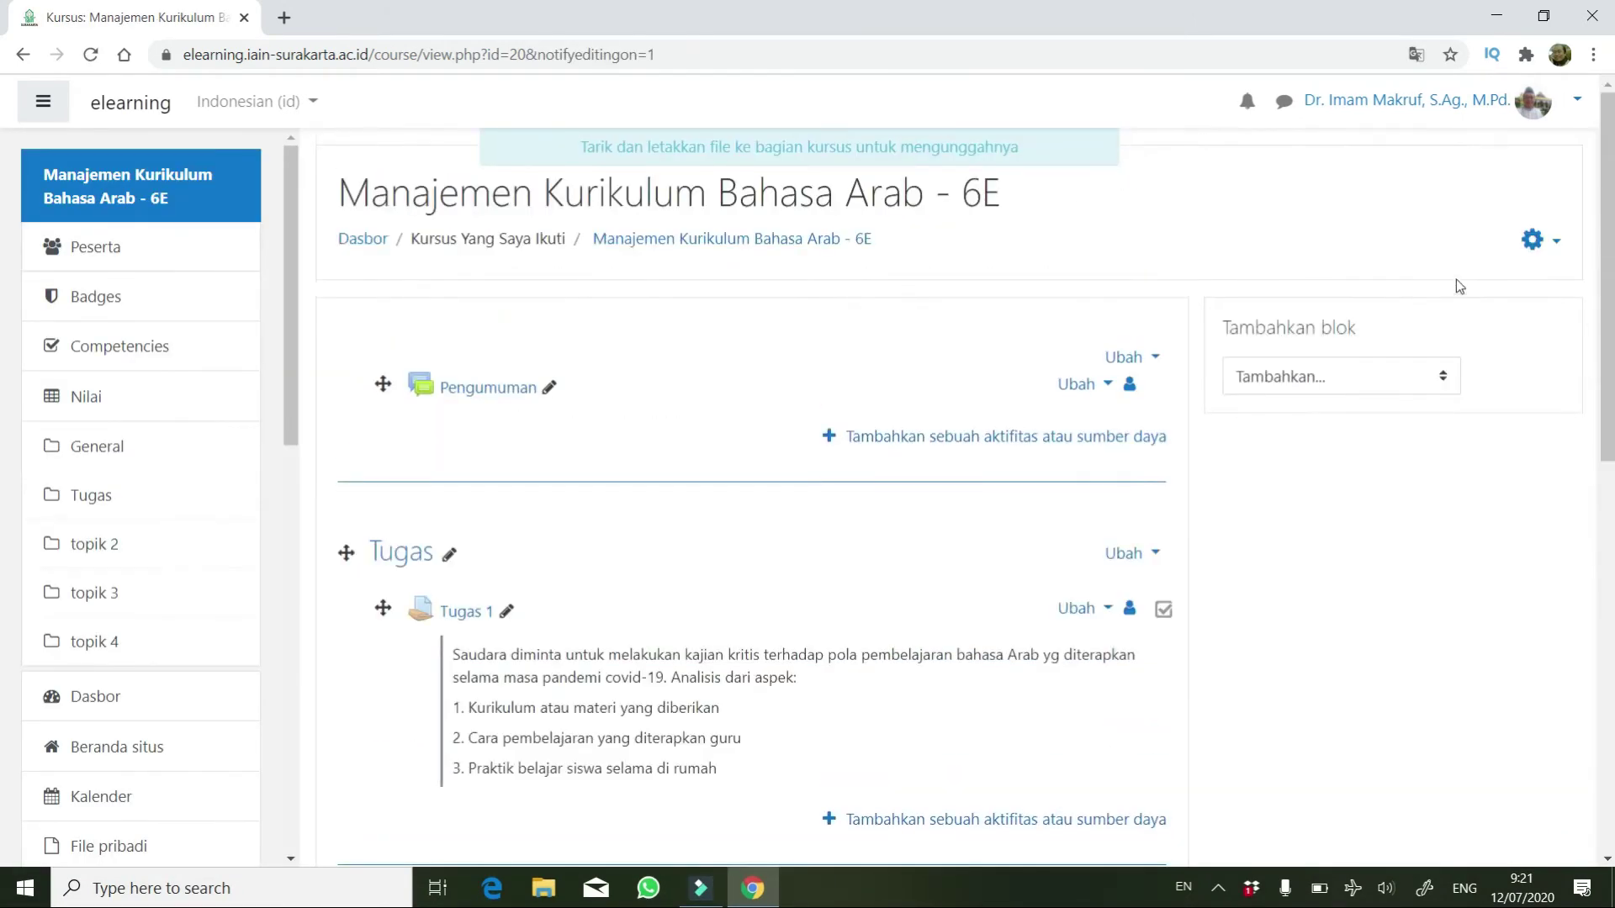
pyautogui.click(1534, 240)
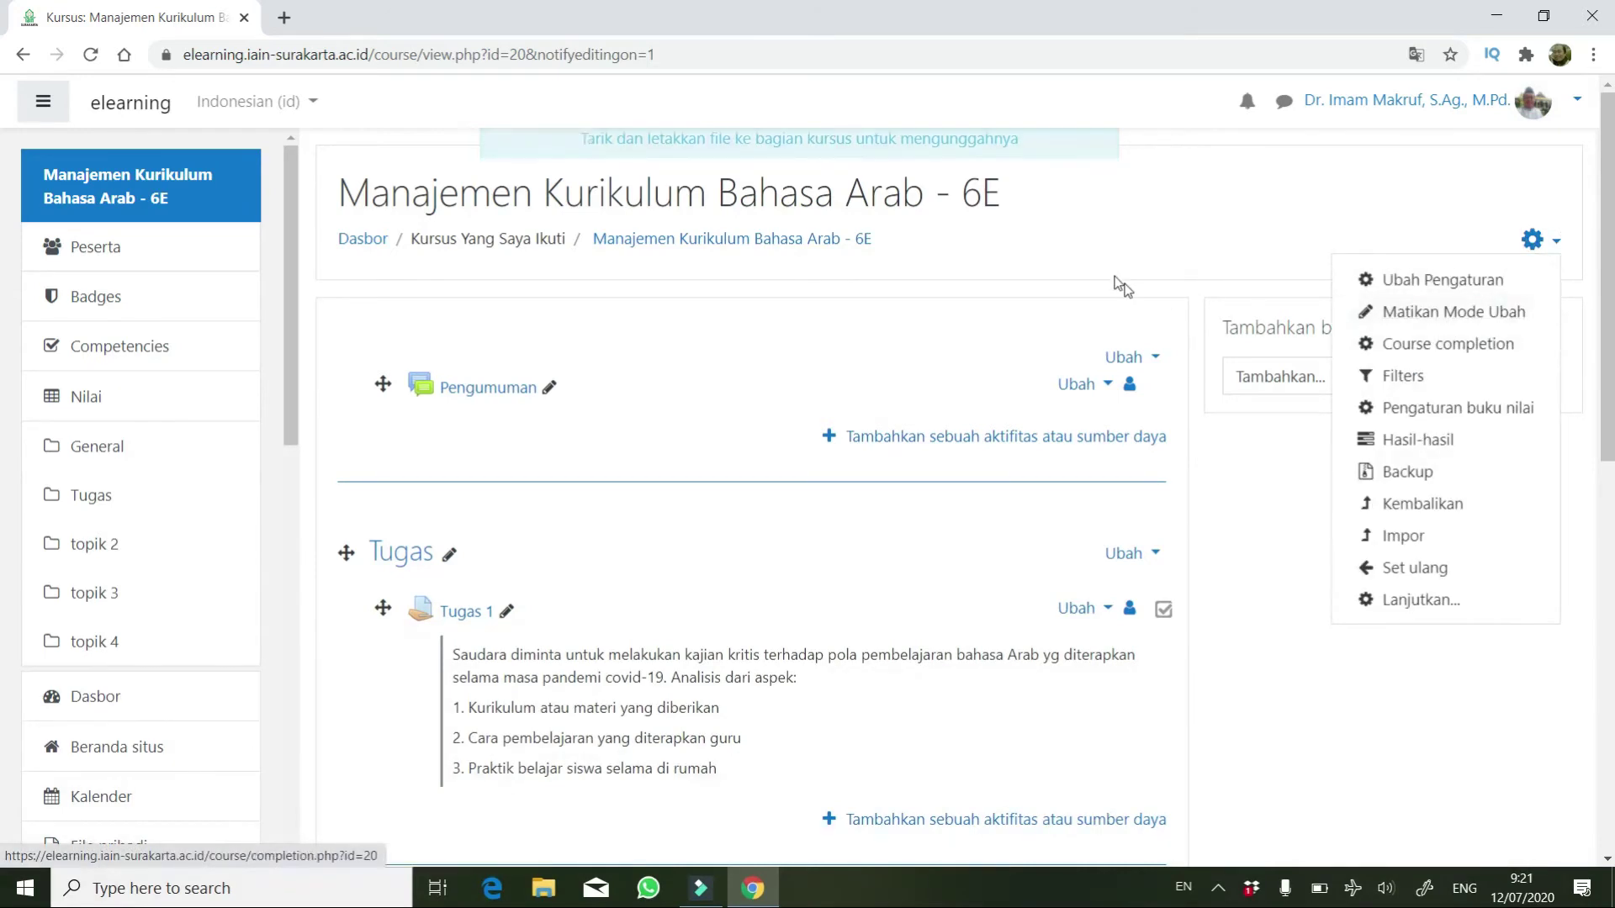
pyautogui.press('Escape')
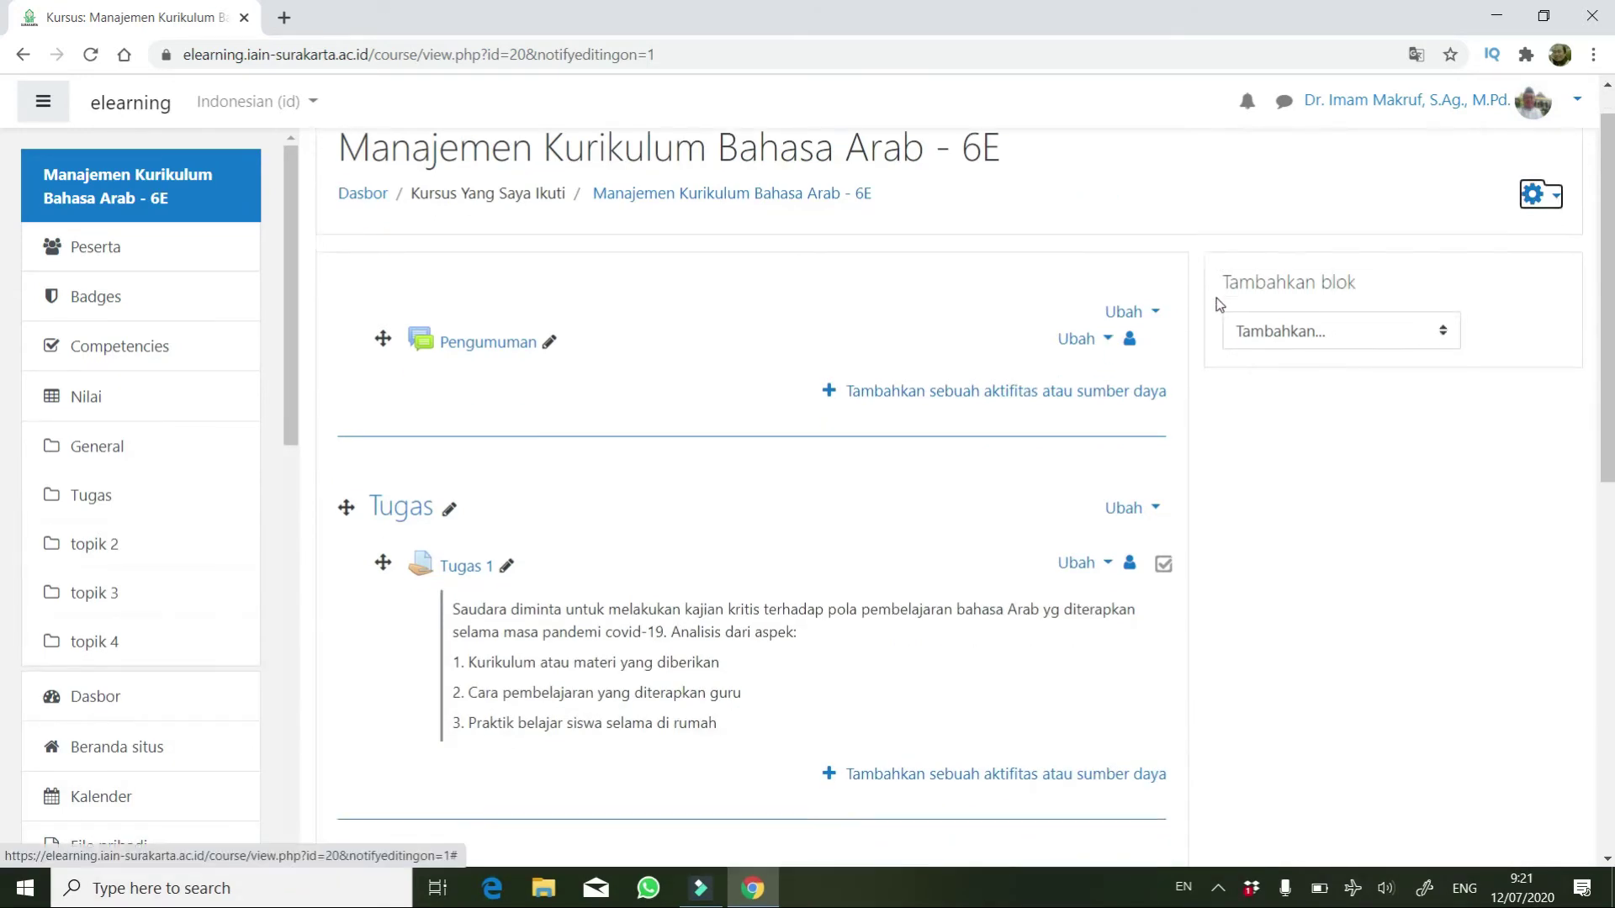
# Rename the topik 2 section as Diskusi.
pyautogui.scroll(-3, 1216, 298)
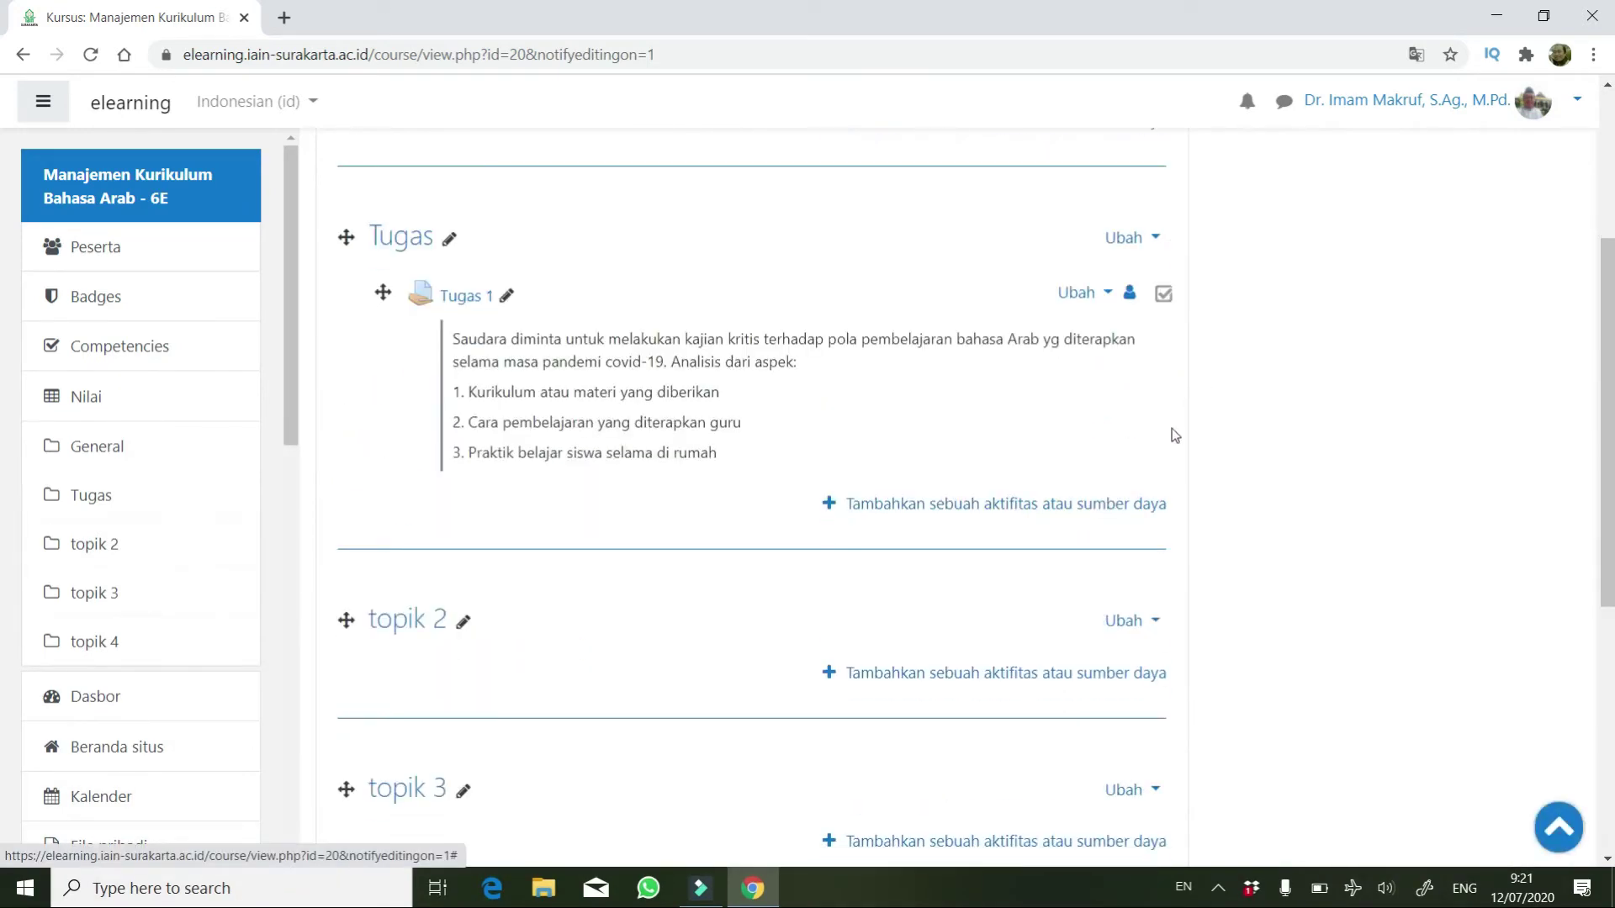
pyautogui.click(462, 627)
pyautogui.write('Diskusi')
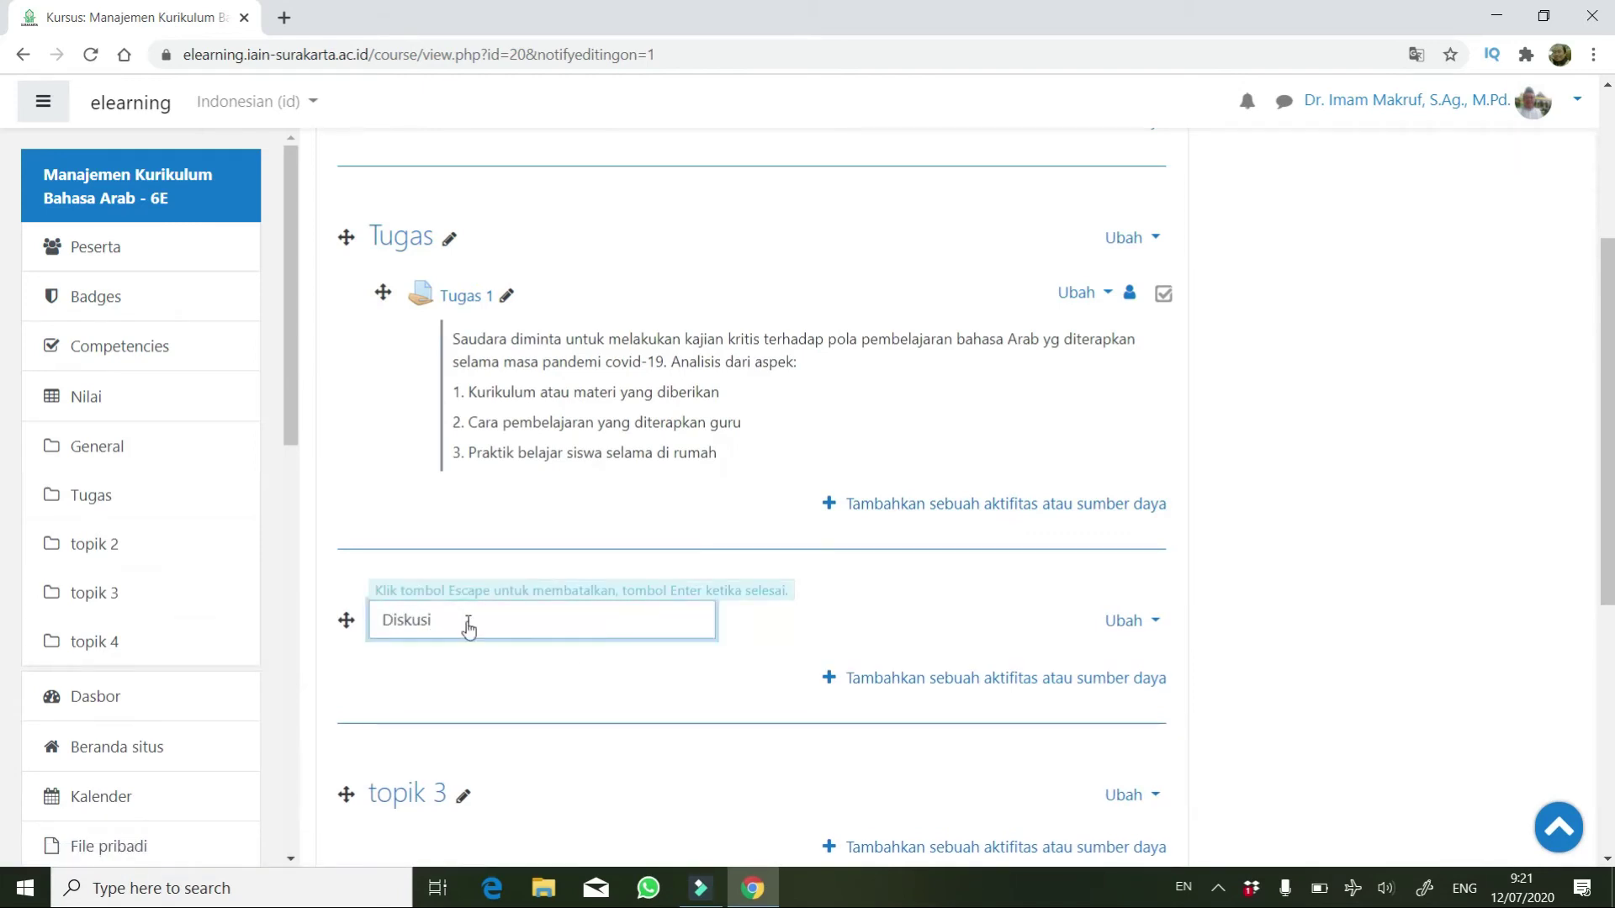
pyautogui.press('Return')
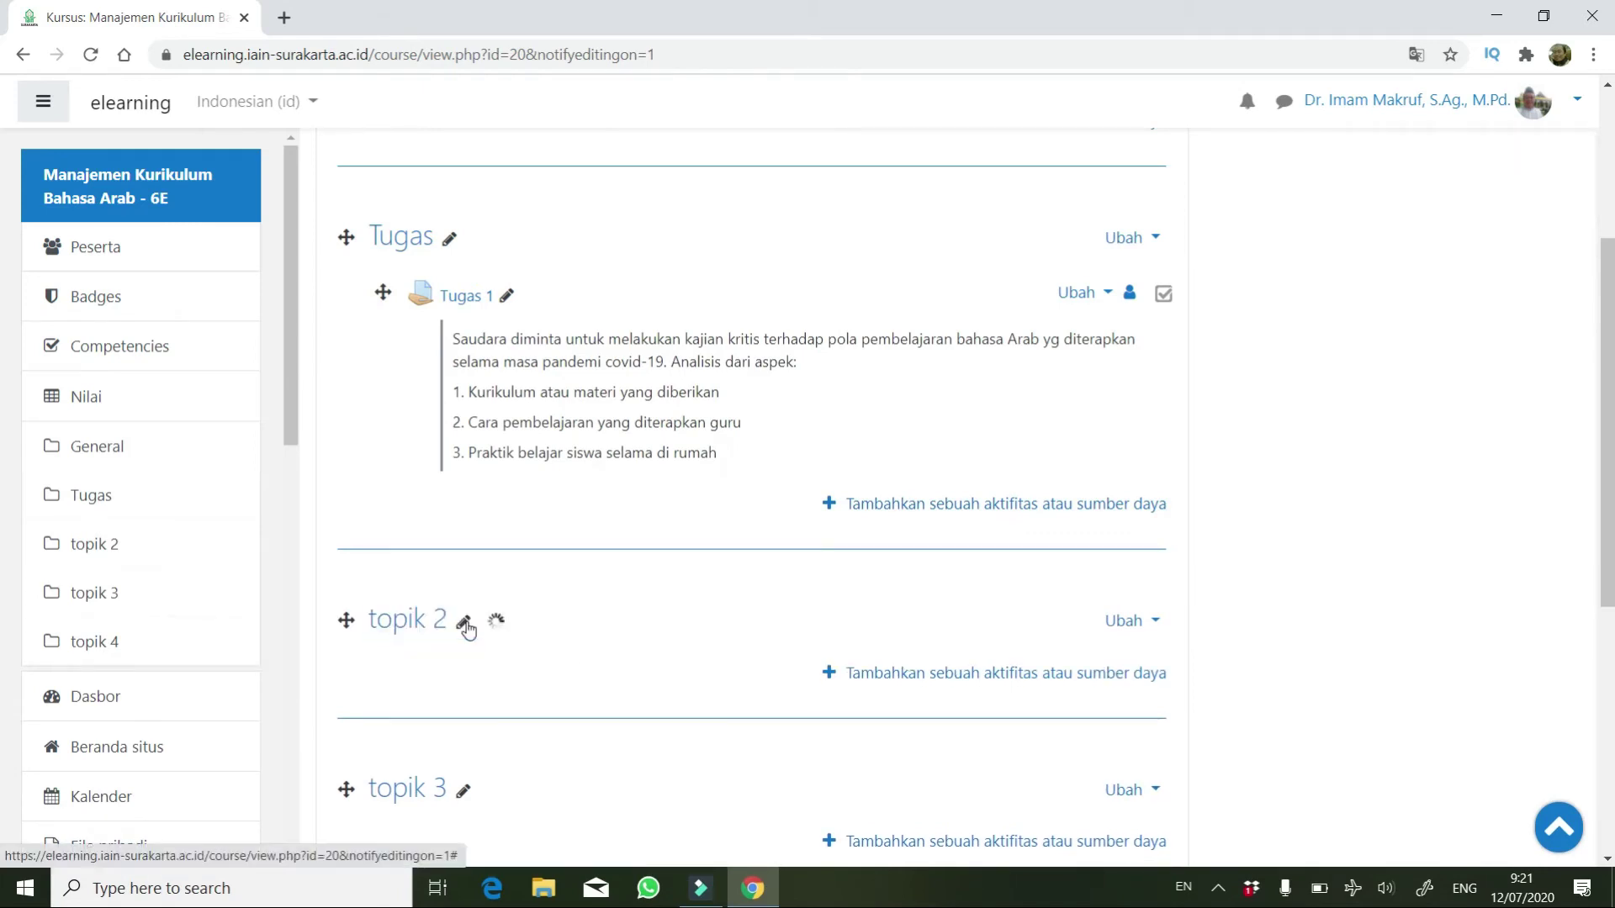
# Add a Forum activity to the Diskusi section.
pyautogui.click(911, 681)
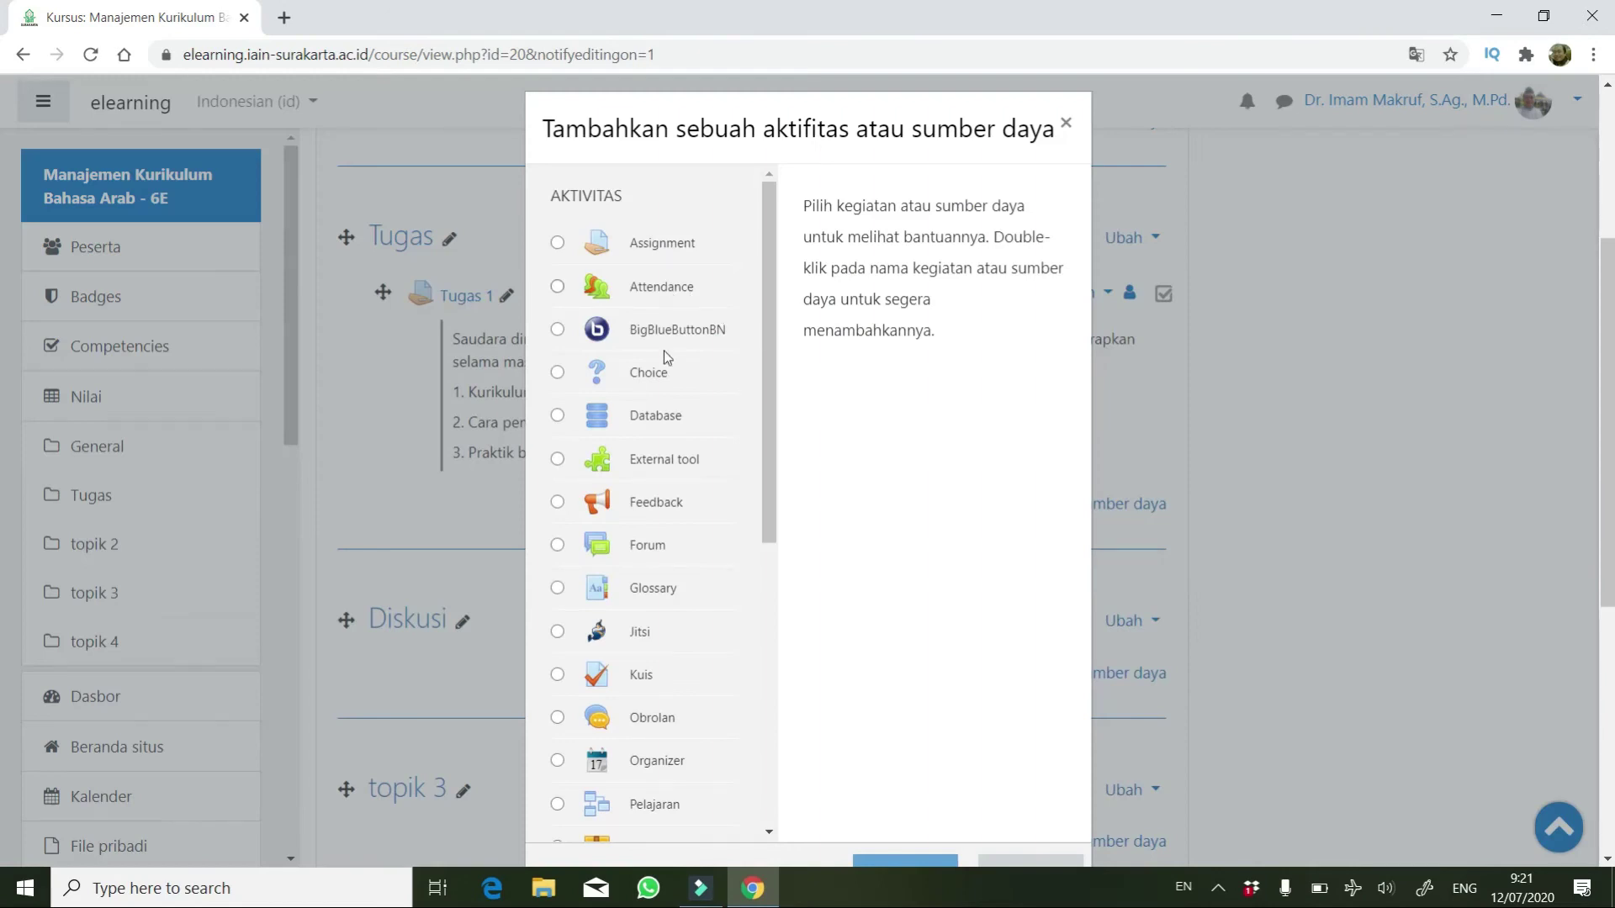
pyautogui.click(558, 546)
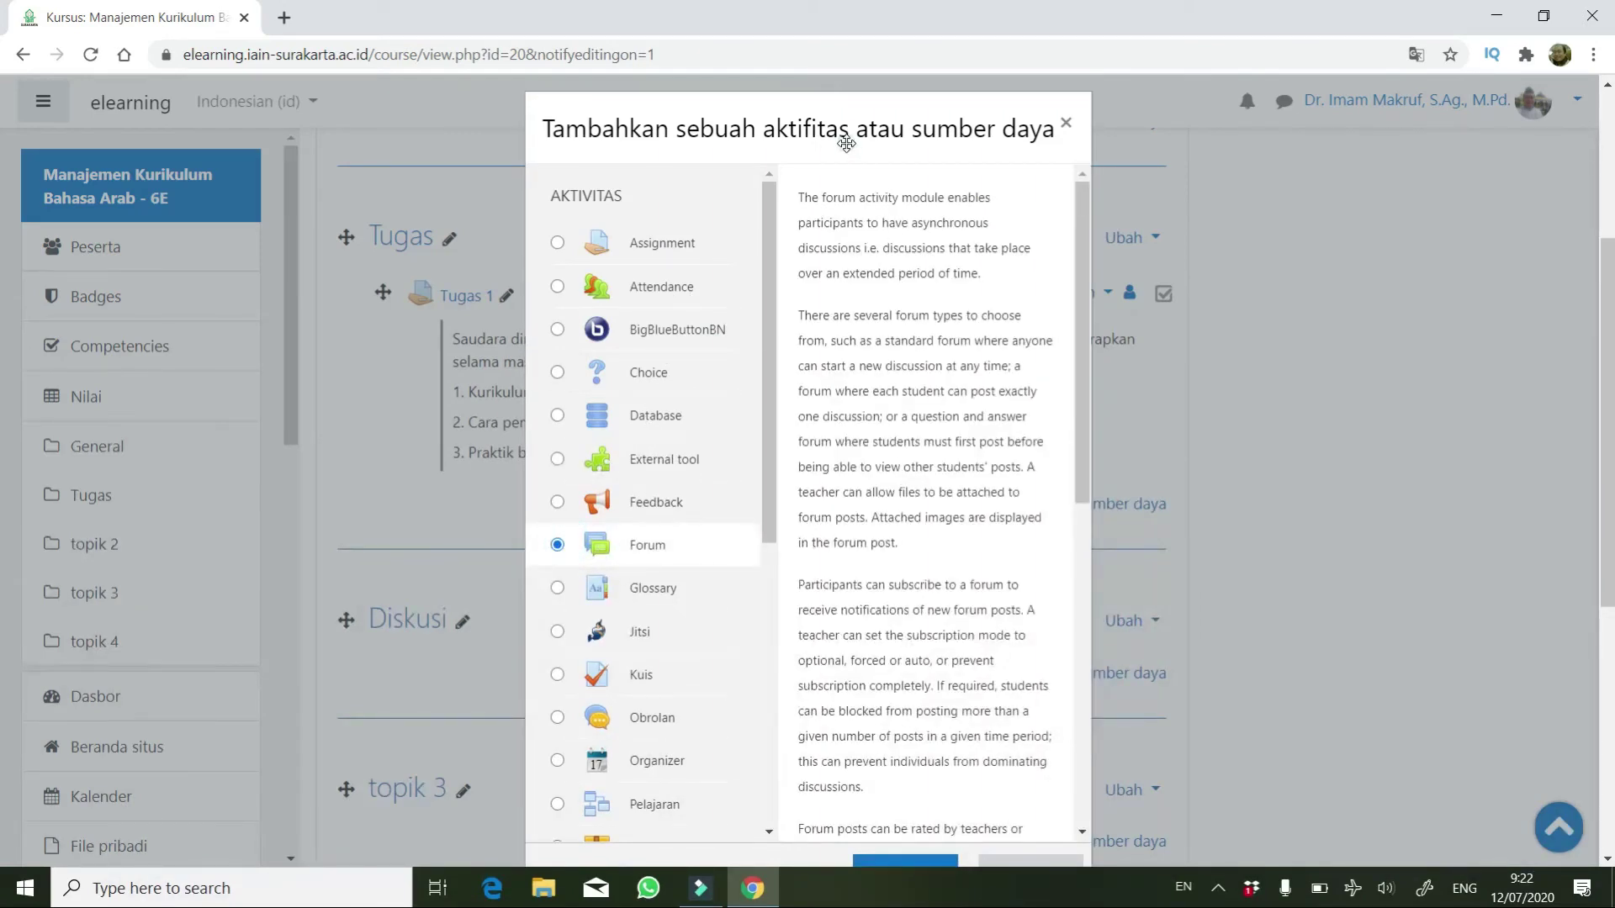
pyautogui.moveTo(846, 143); pyautogui.dragTo(850, 119)
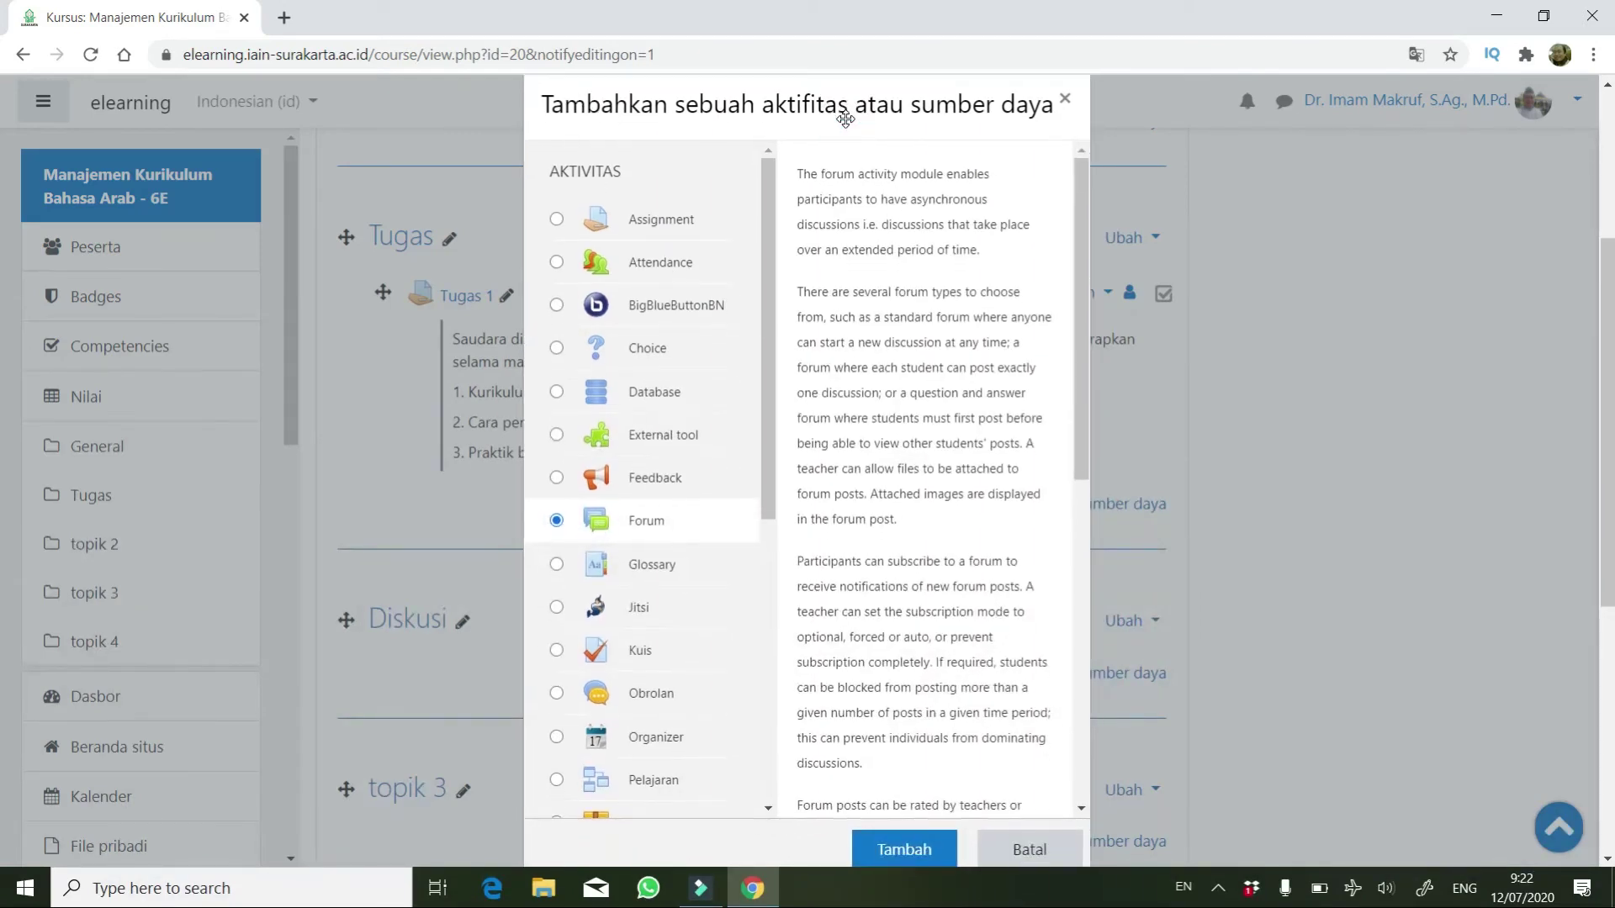
pyautogui.click(884, 849)
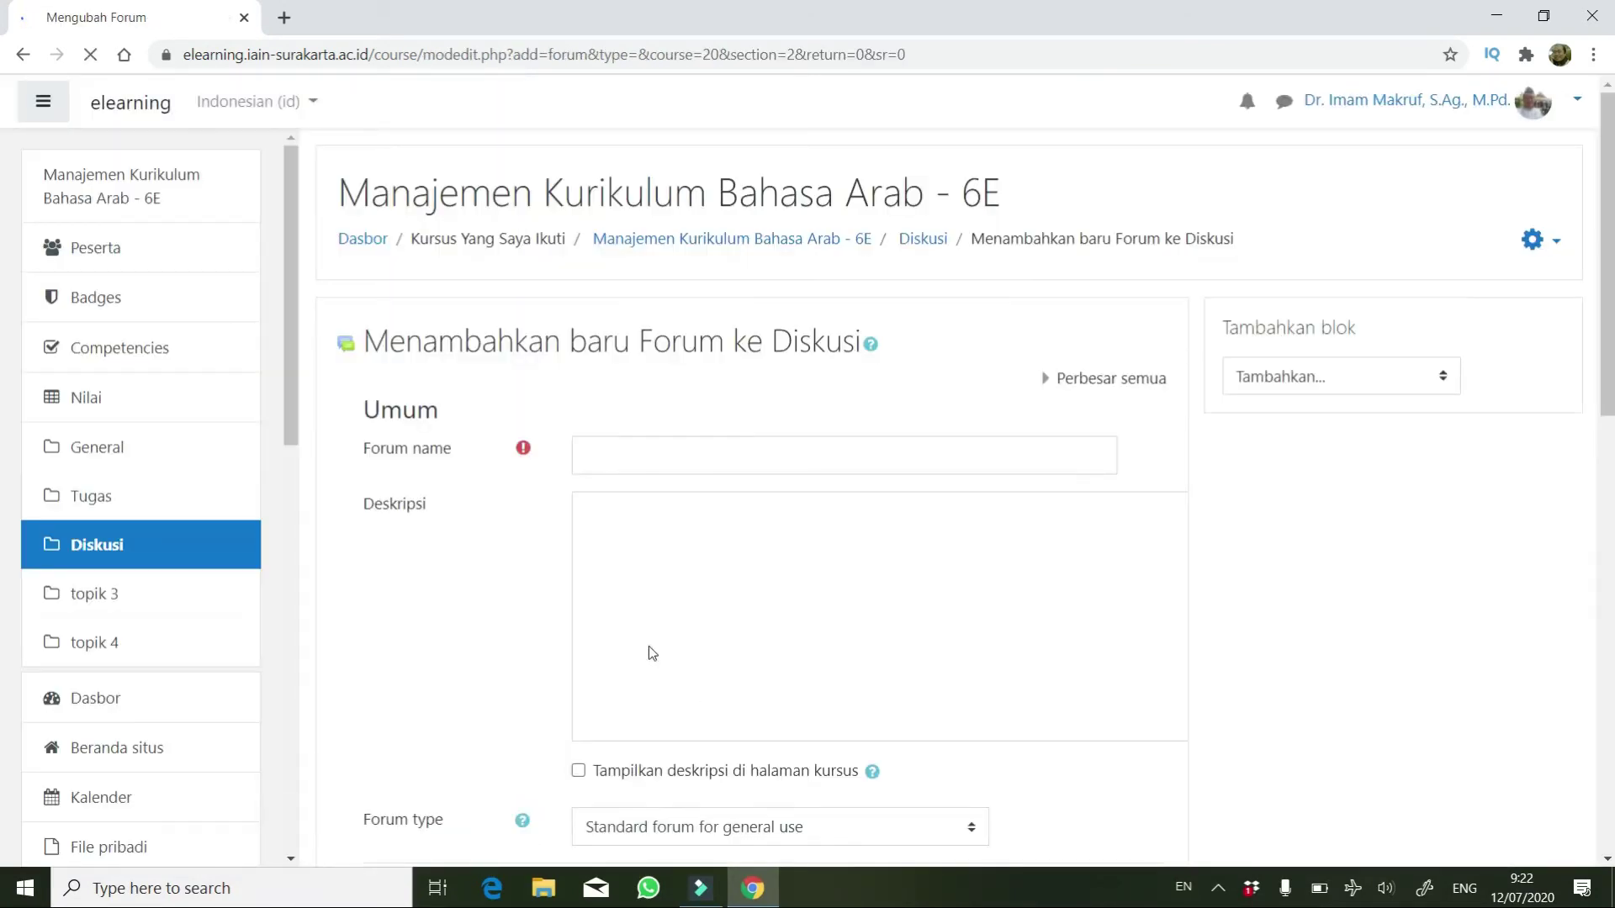
# Name the forum Diskusi Kelas and begin its description with "Di sini kita akan mendiskusikan berbagai hal terkait dengan mata kuliah kita".
pyautogui.click(612, 459)
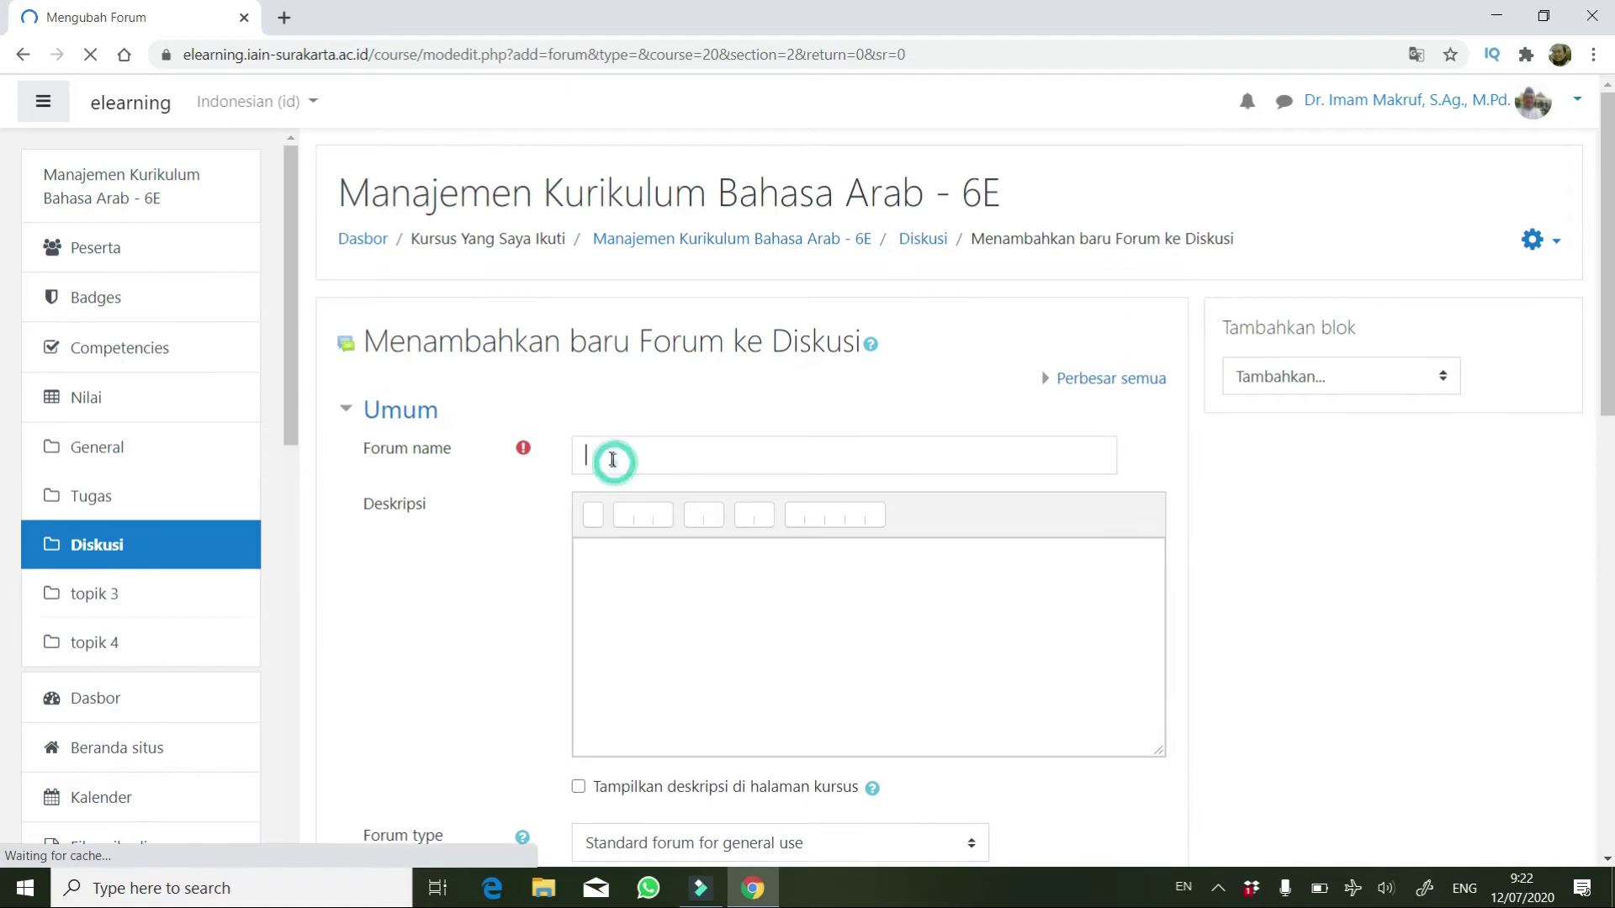
pyautogui.write('Diskusi Kelas')
pyautogui.click(673, 606)
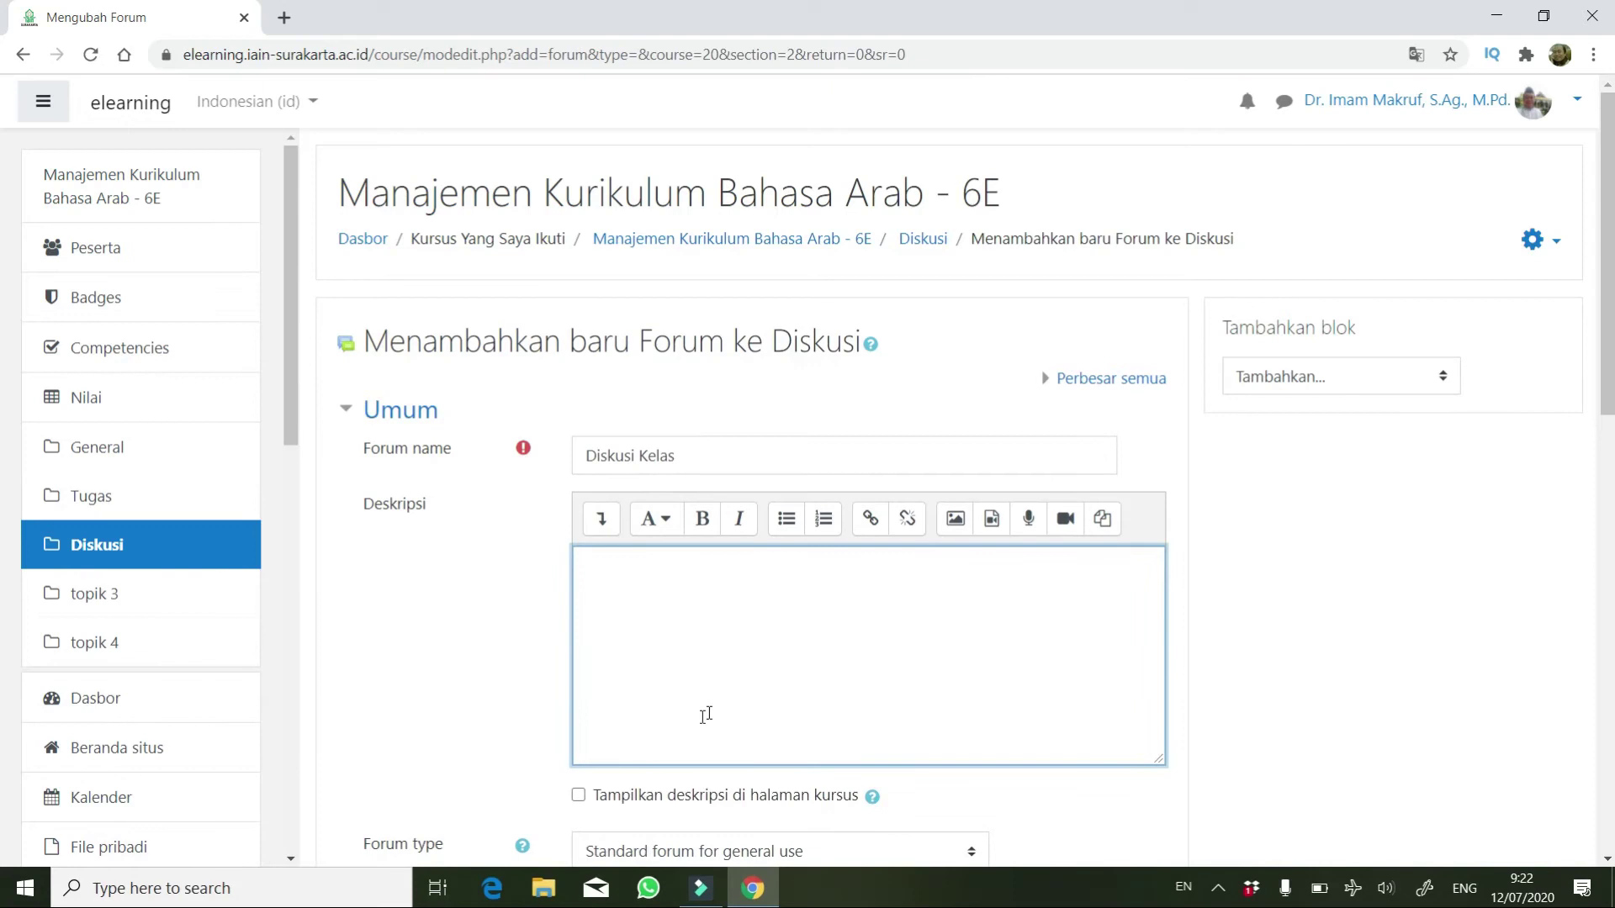
pyautogui.scroll(-3, 823, 717)
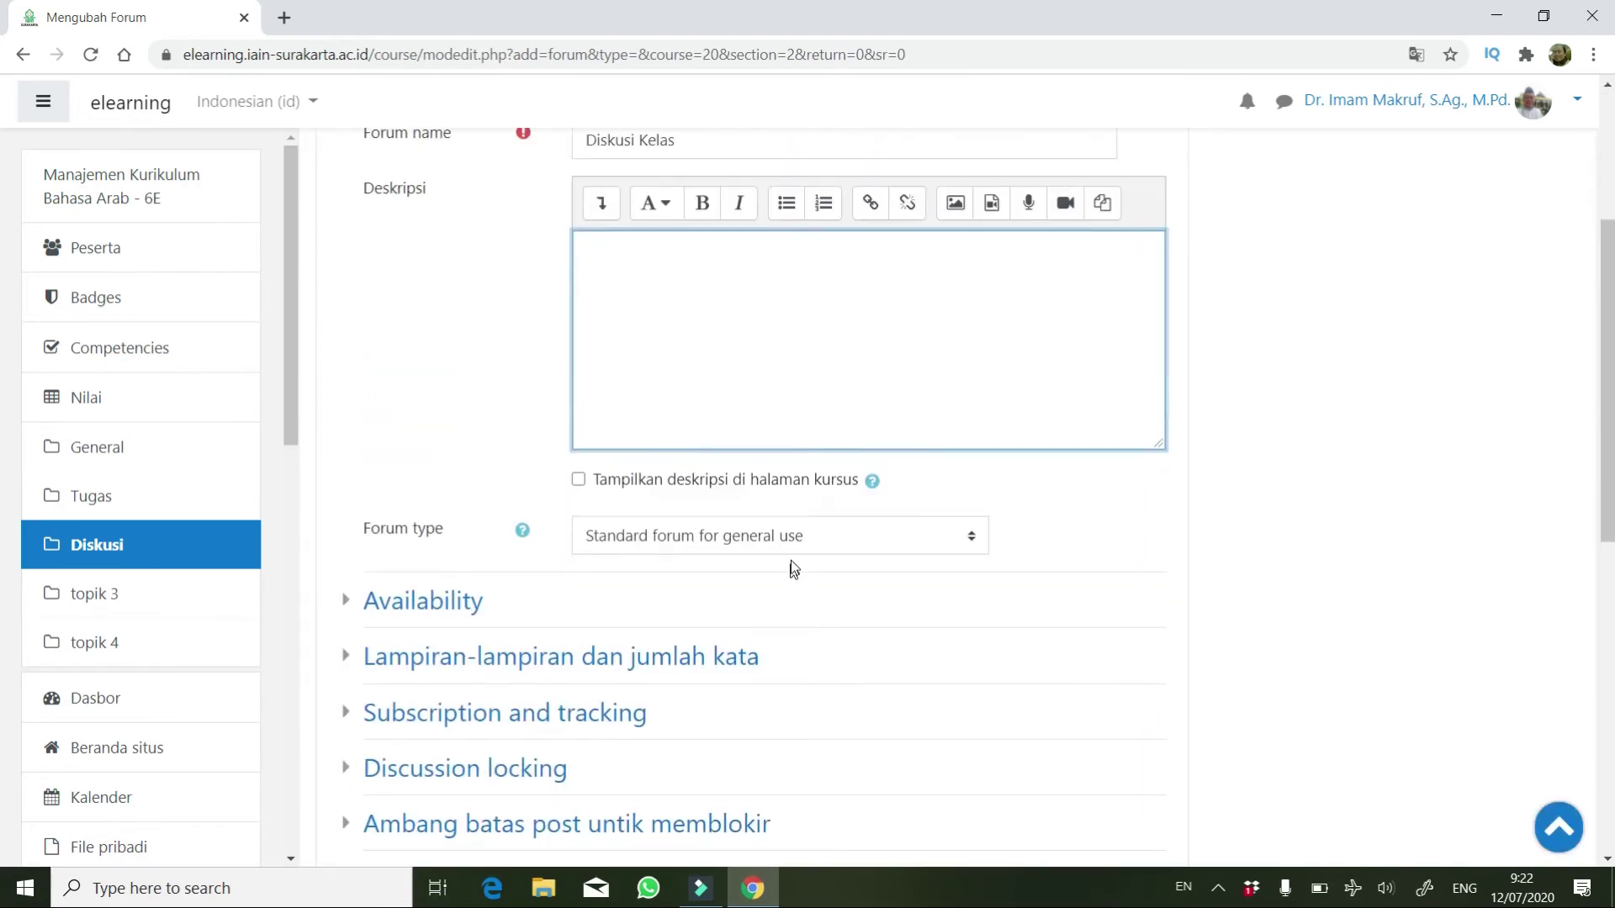
pyautogui.write('DI sini kita akan mendiskusikan sem')
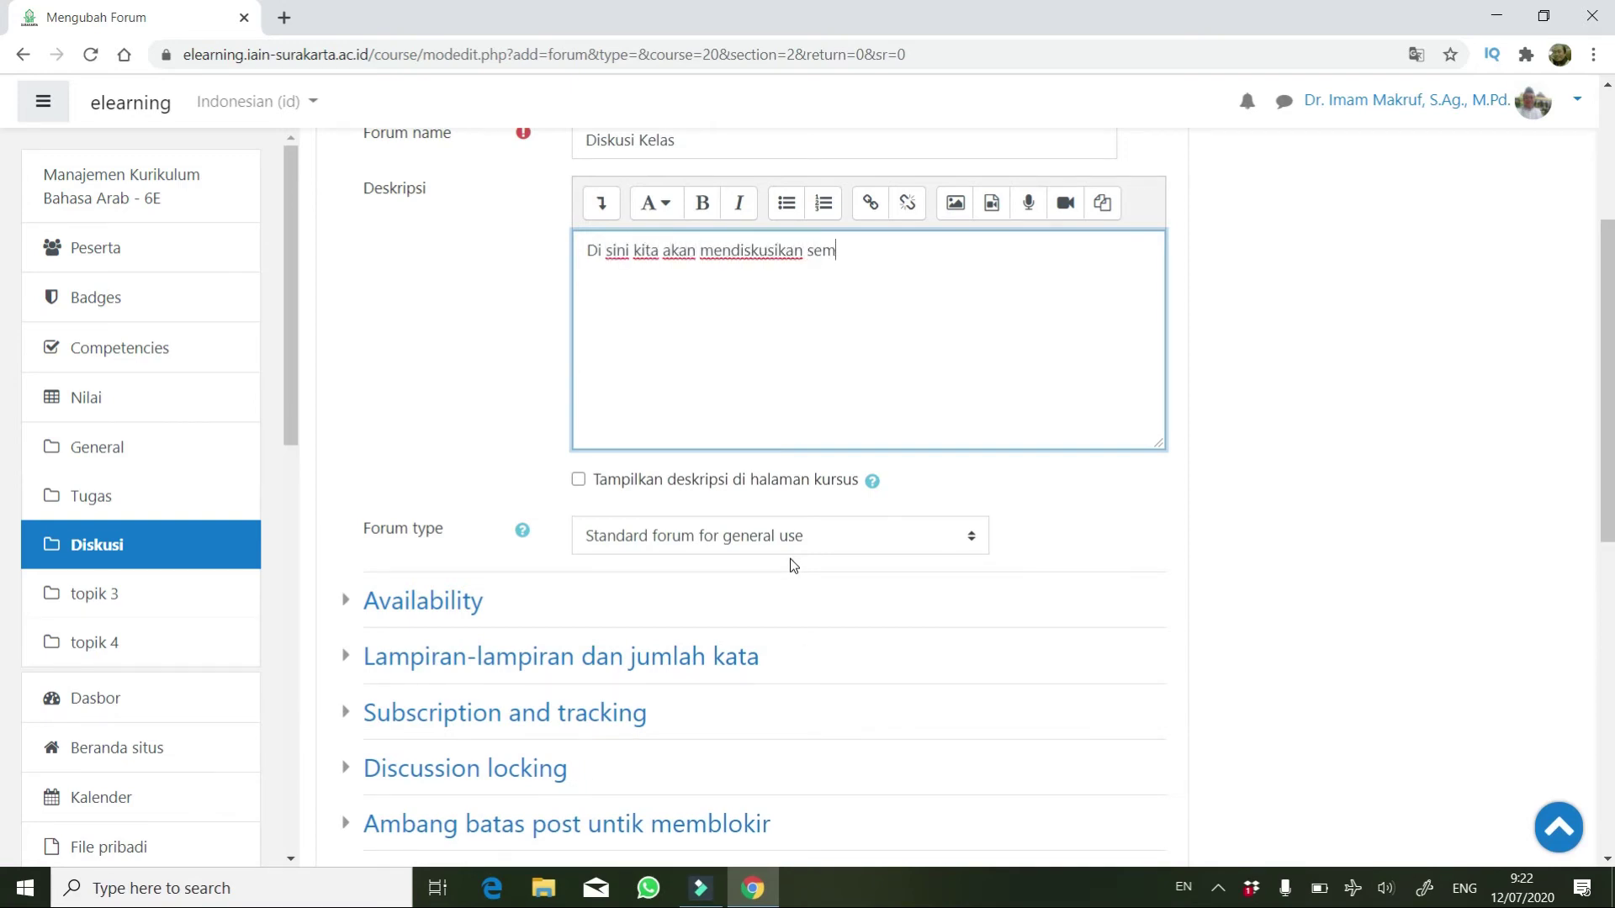
pyautogui.press('BackSpace')
pyautogui.press('BackSpace')
pyautogui.press('BackSpace')
pyautogui.write('berbagai hal terkait den')
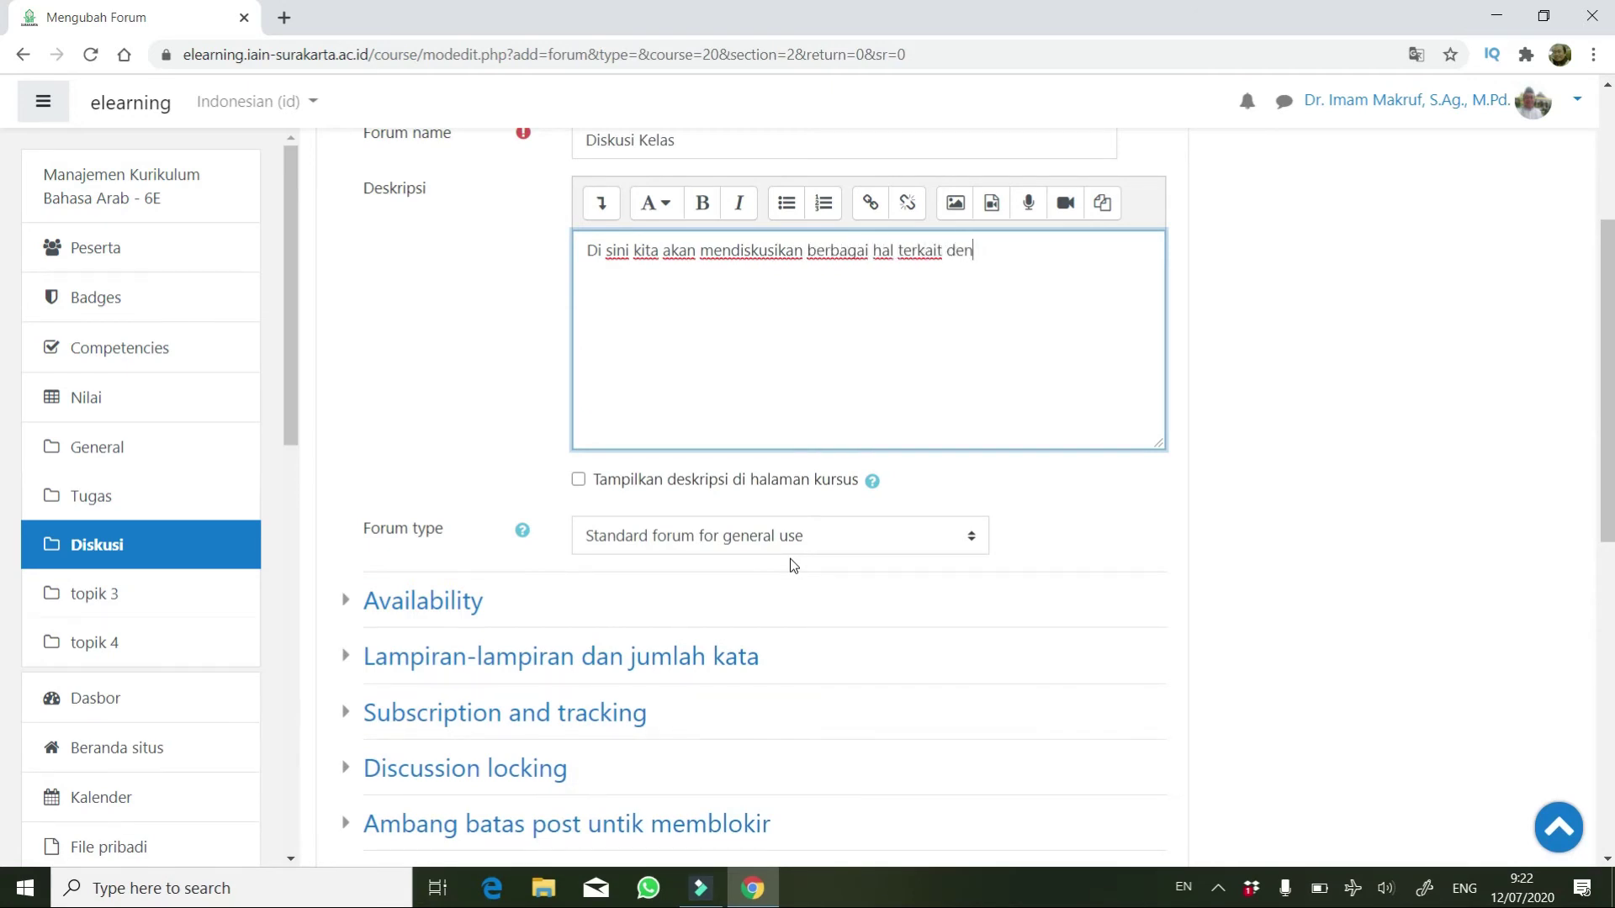
pyautogui.write('gan mata kuliah kita')
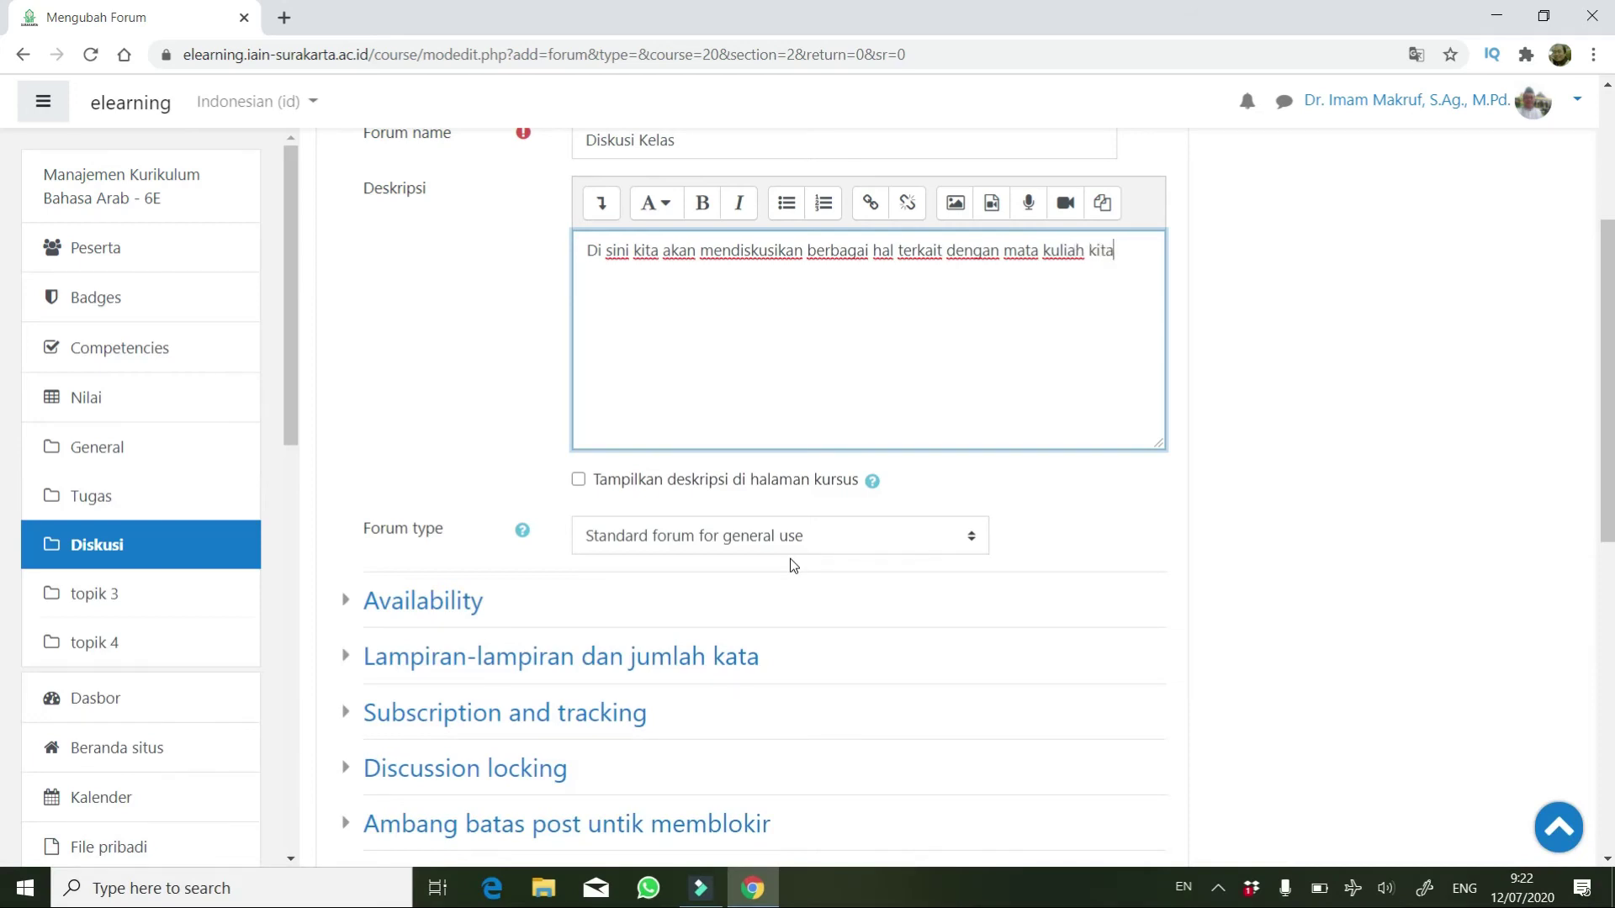
# Continue the forum description with "Semua mahasiswa diminta berperan aktif dalam mengikuti diskusi karena ada point penilaiannya..".
pyautogui.write('. Semua mahasiswa diminta ')
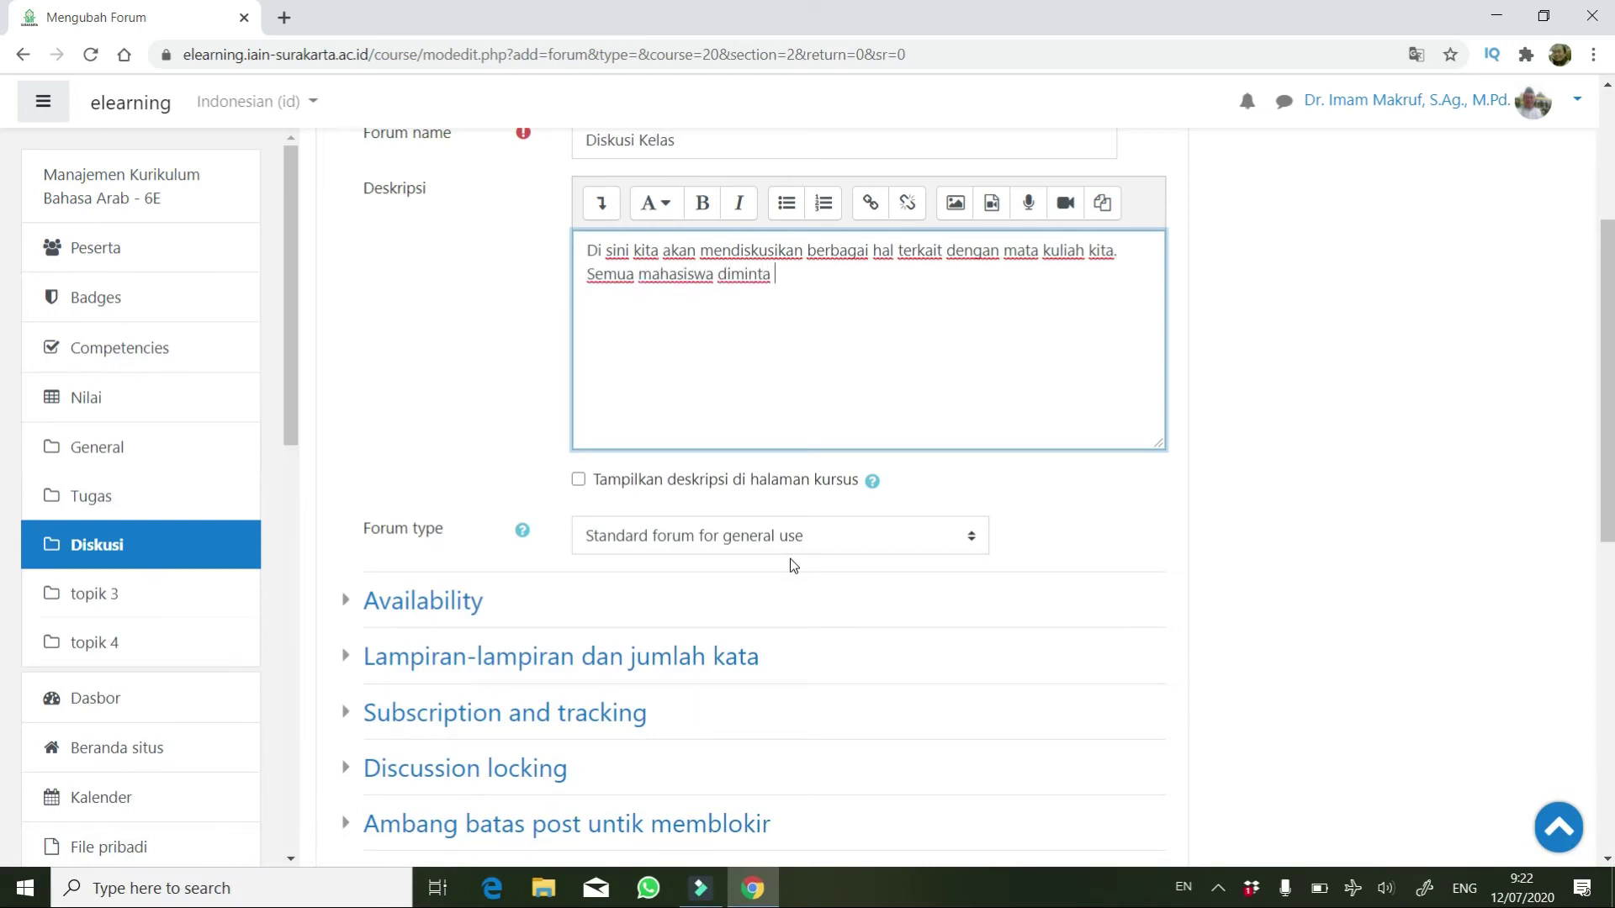
pyautogui.write('berperan aktif dalam mengikuti diskusi karena ada point y')
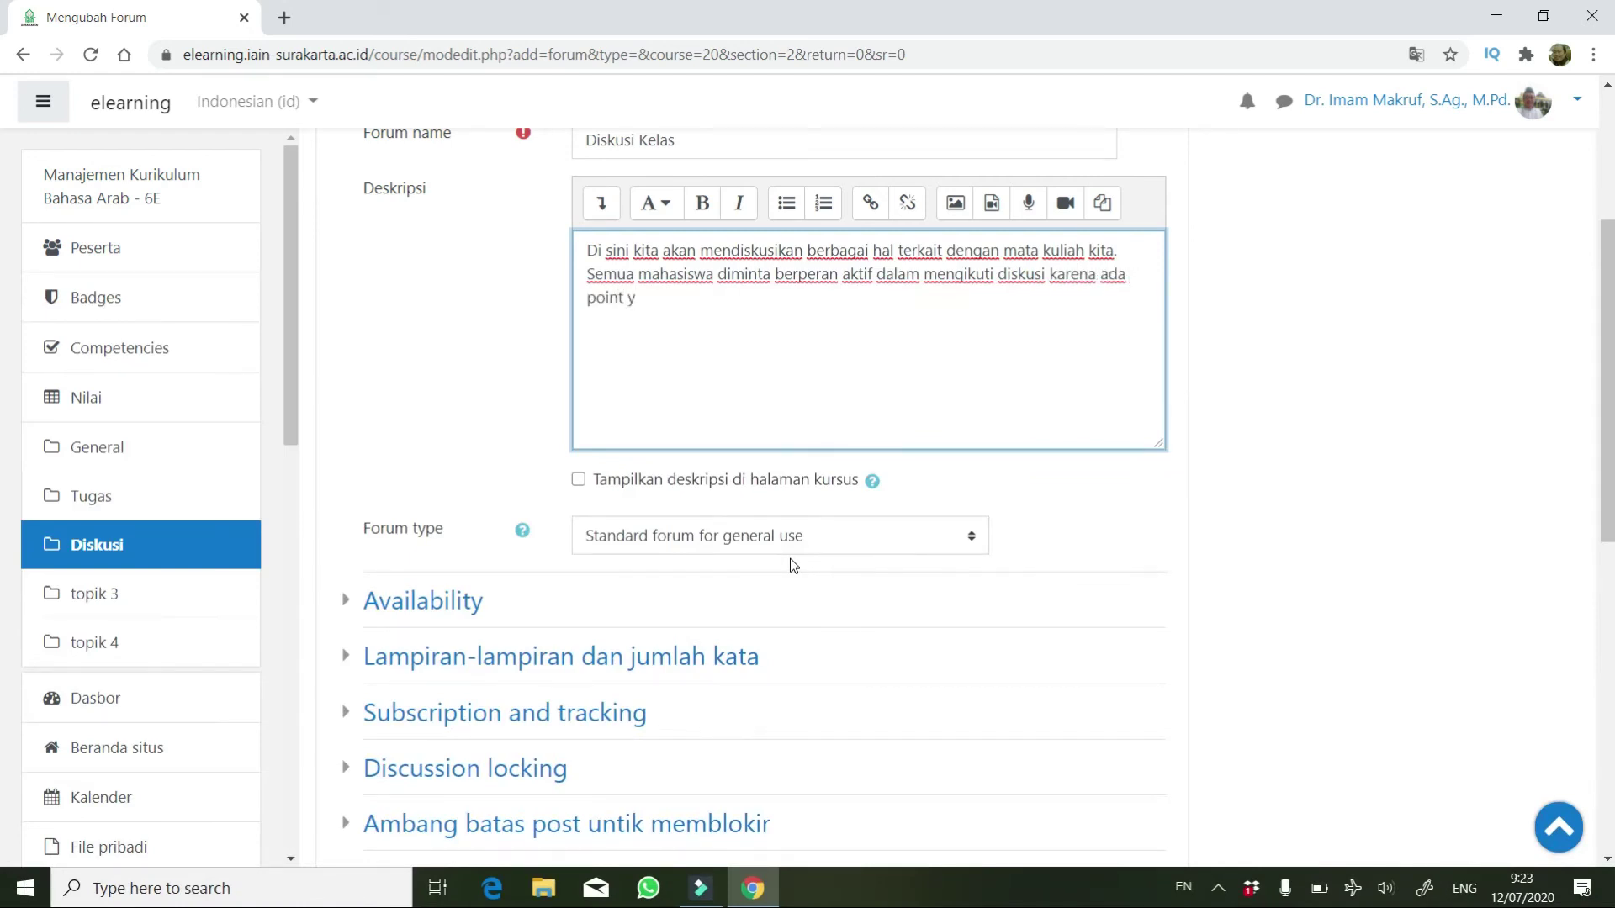
pyautogui.press('BackSpace')
pyautogui.write('penilaiannya..')
# Enable showing the description on the course page, and save and display the forum.
pyautogui.click(578, 483)
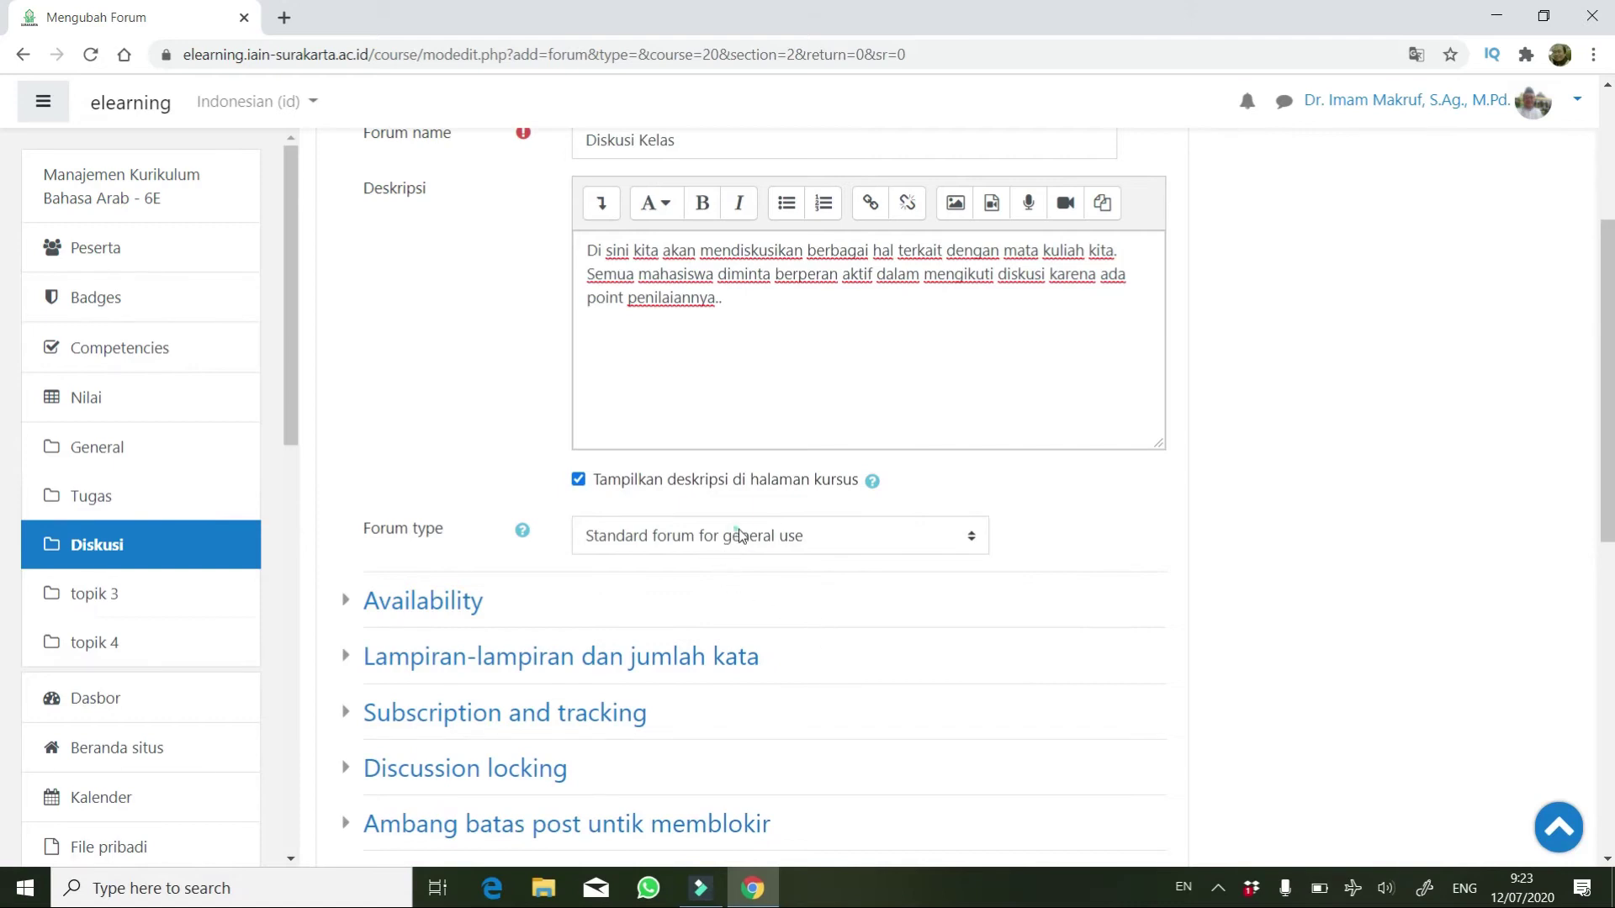
pyautogui.moveTo(739, 523); pyautogui.dragTo(730, 566)
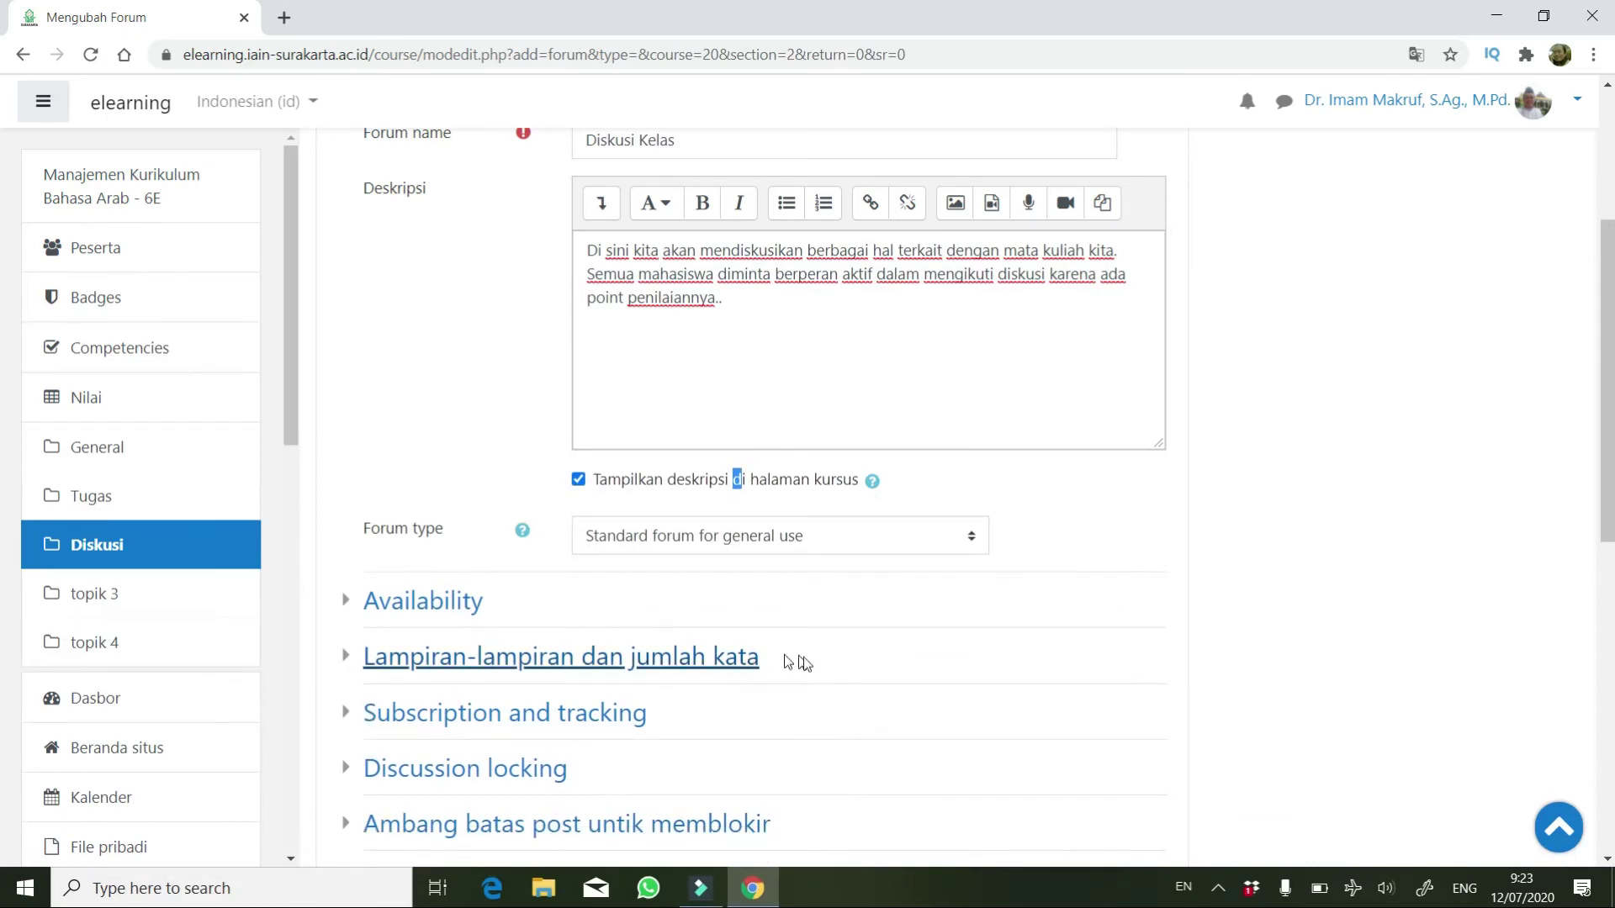
pyautogui.scroll(-2, 898, 654)
pyautogui.scroll(-4, 905, 648)
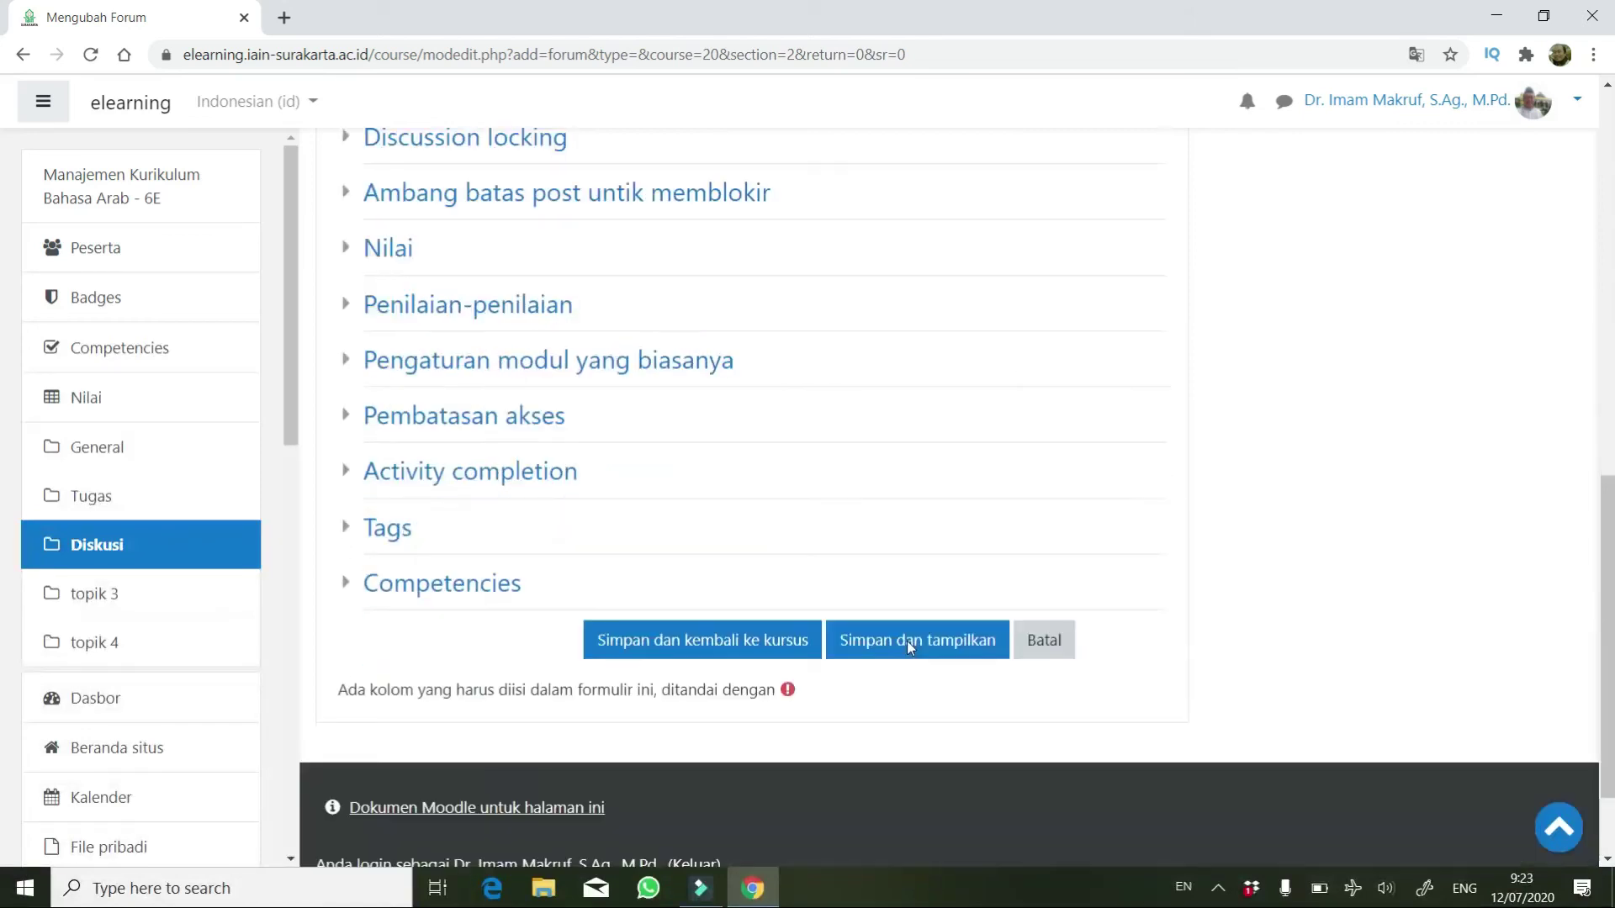
pyautogui.click(871, 652)
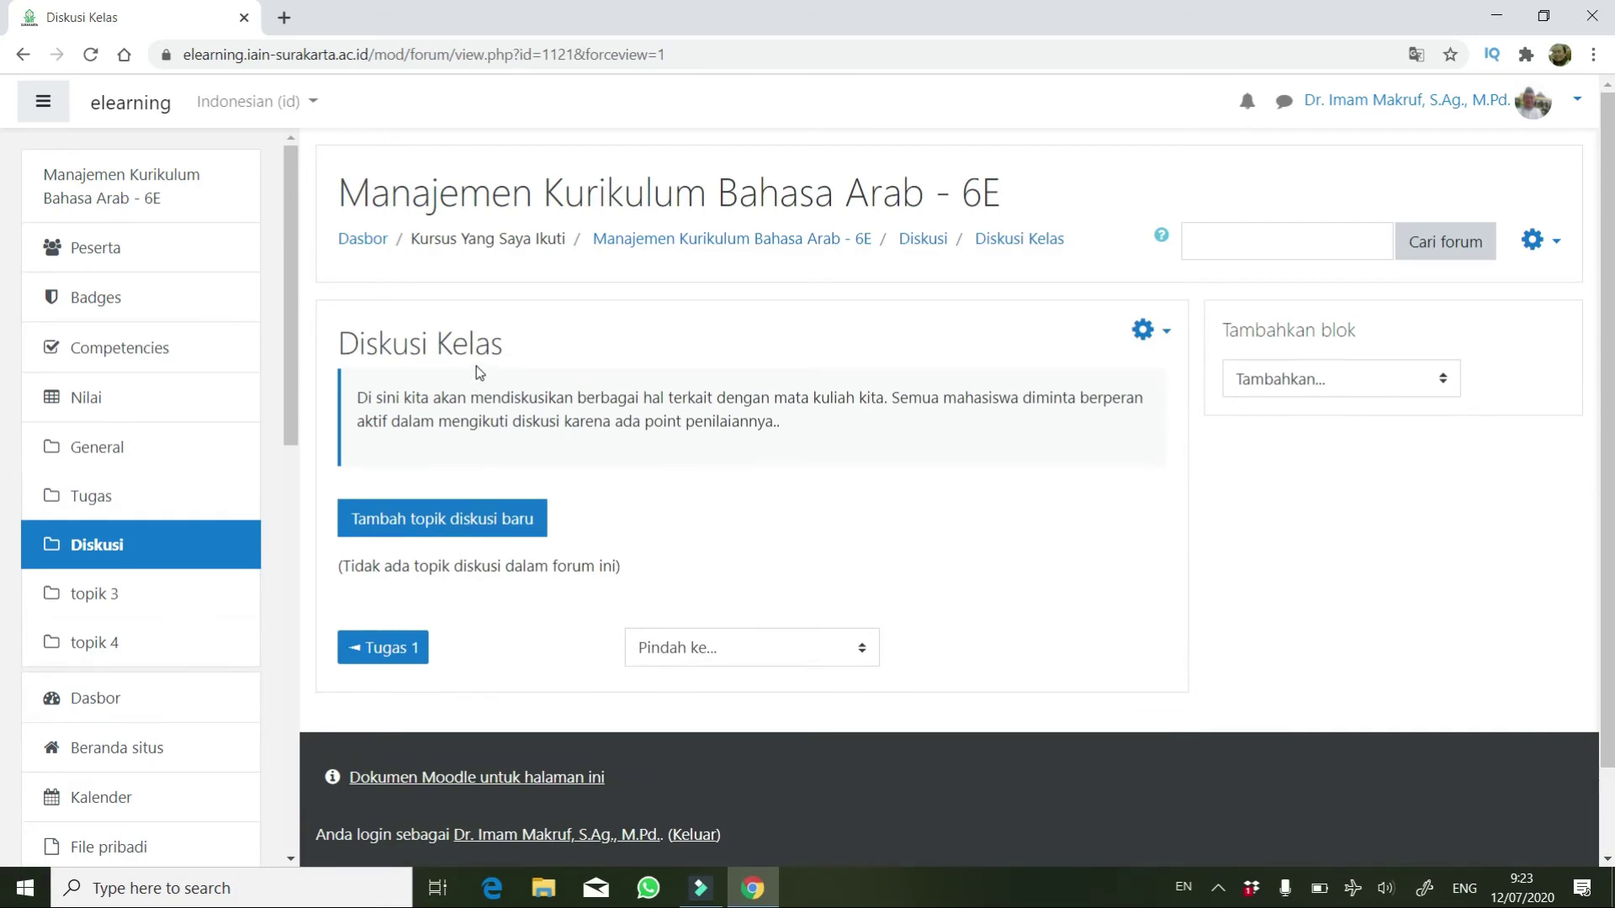
# Start a new discussion topic in the Diskusi Kelas forum with the subject Konsep Kurikulum.
pyautogui.click(435, 522)
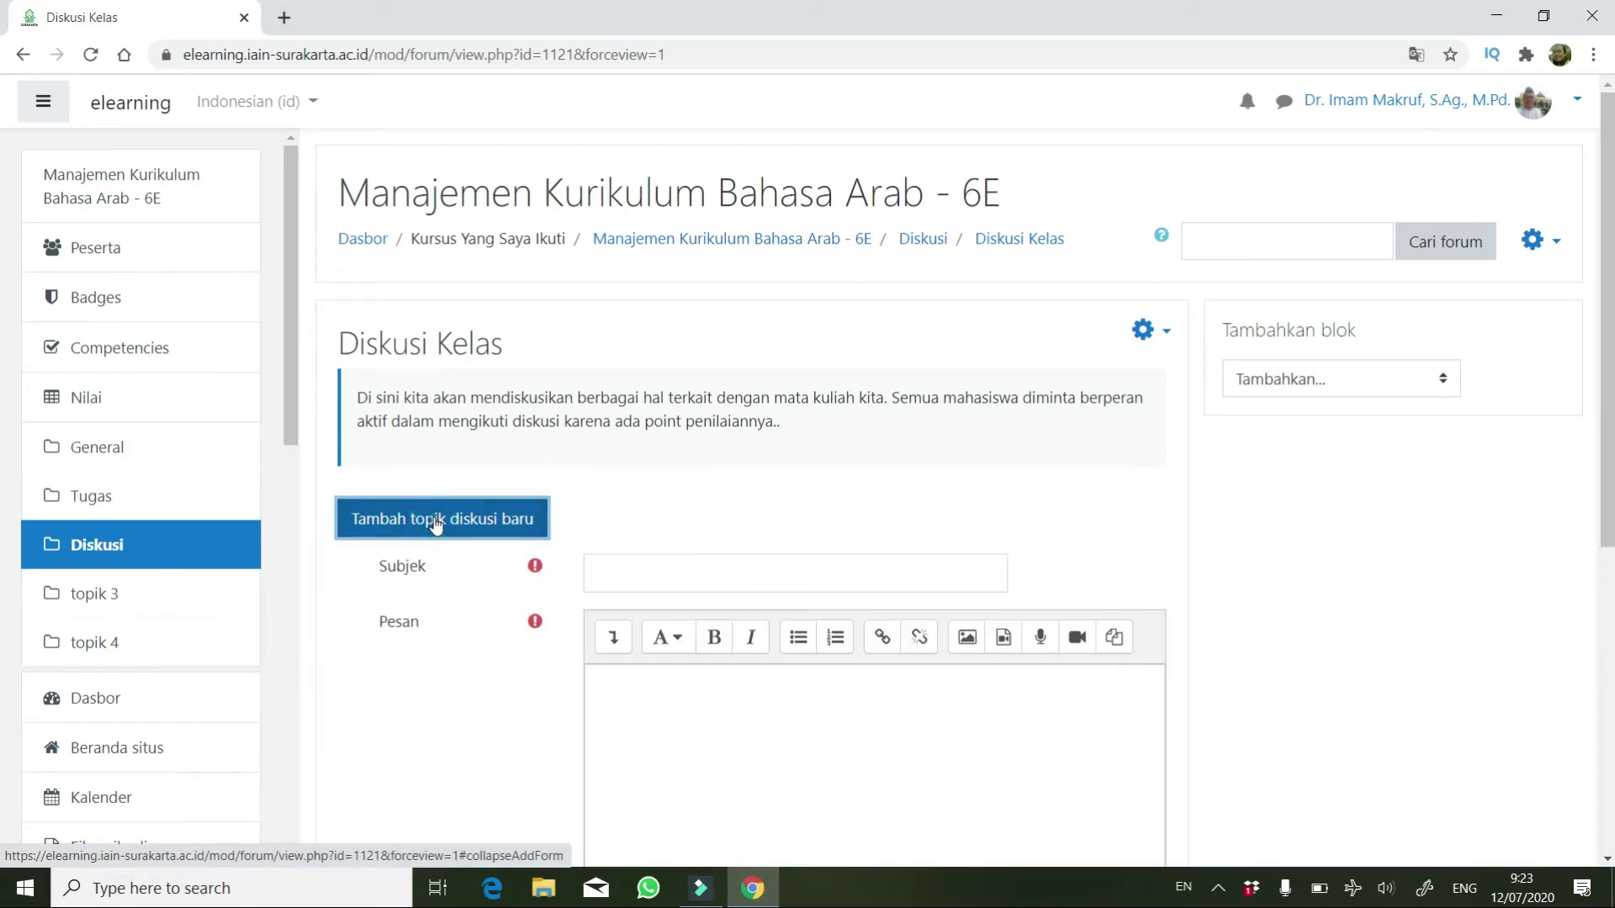
pyautogui.click(620, 573)
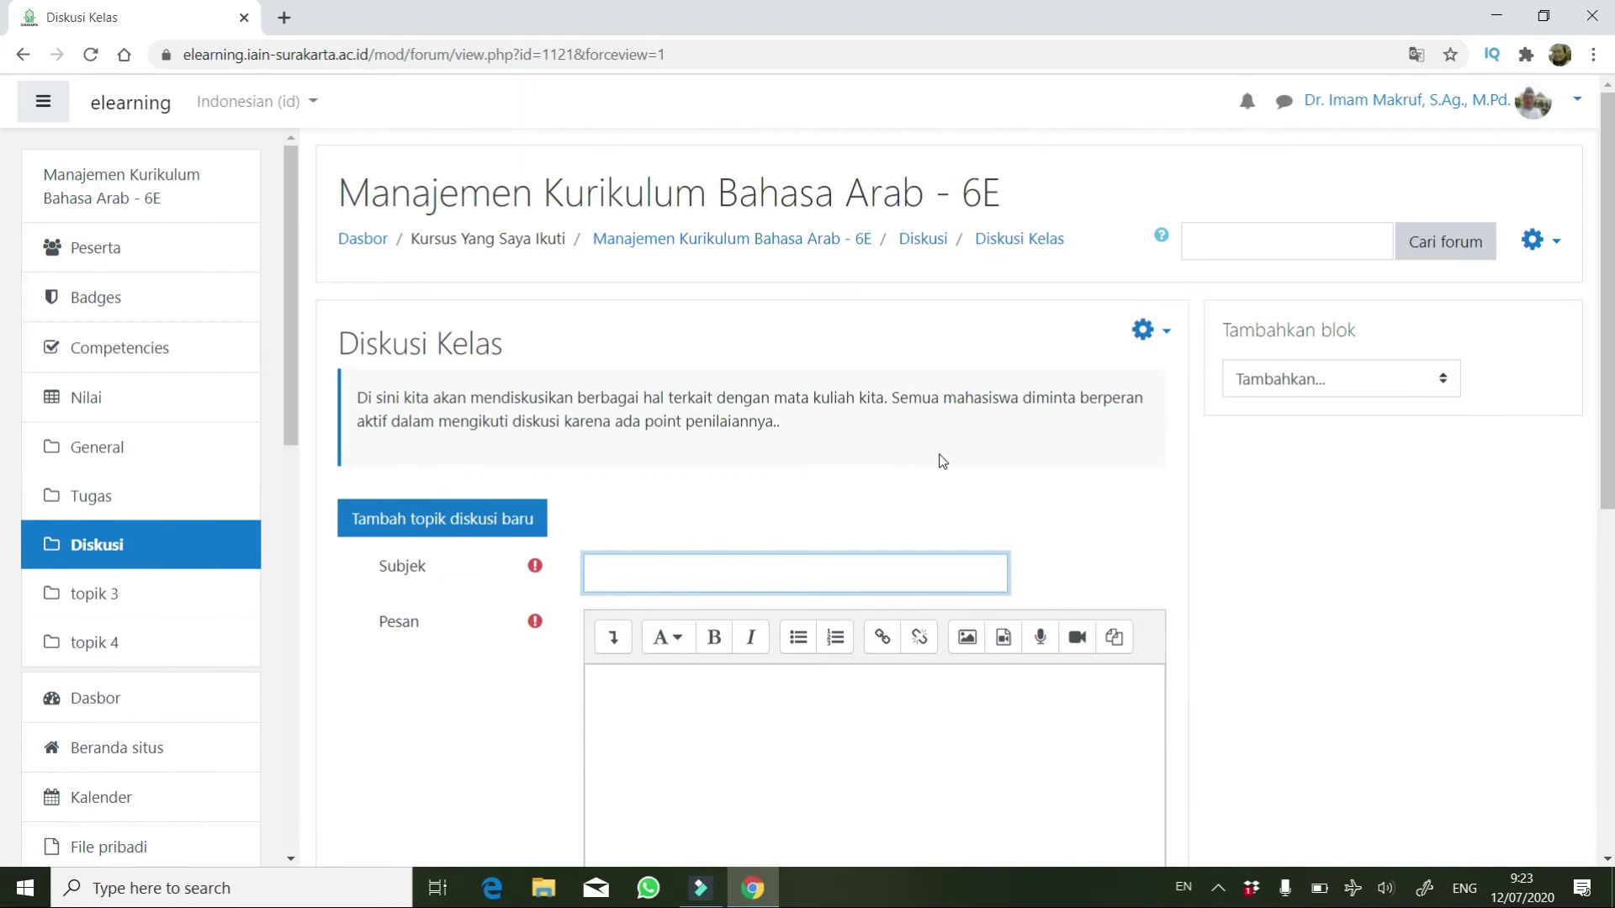
pyautogui.write('Peng')
pyautogui.press('BackSpace')
pyautogui.press('BackSpace')
pyautogui.press('BackSpace')
pyautogui.write('Konsep Kurikulum')
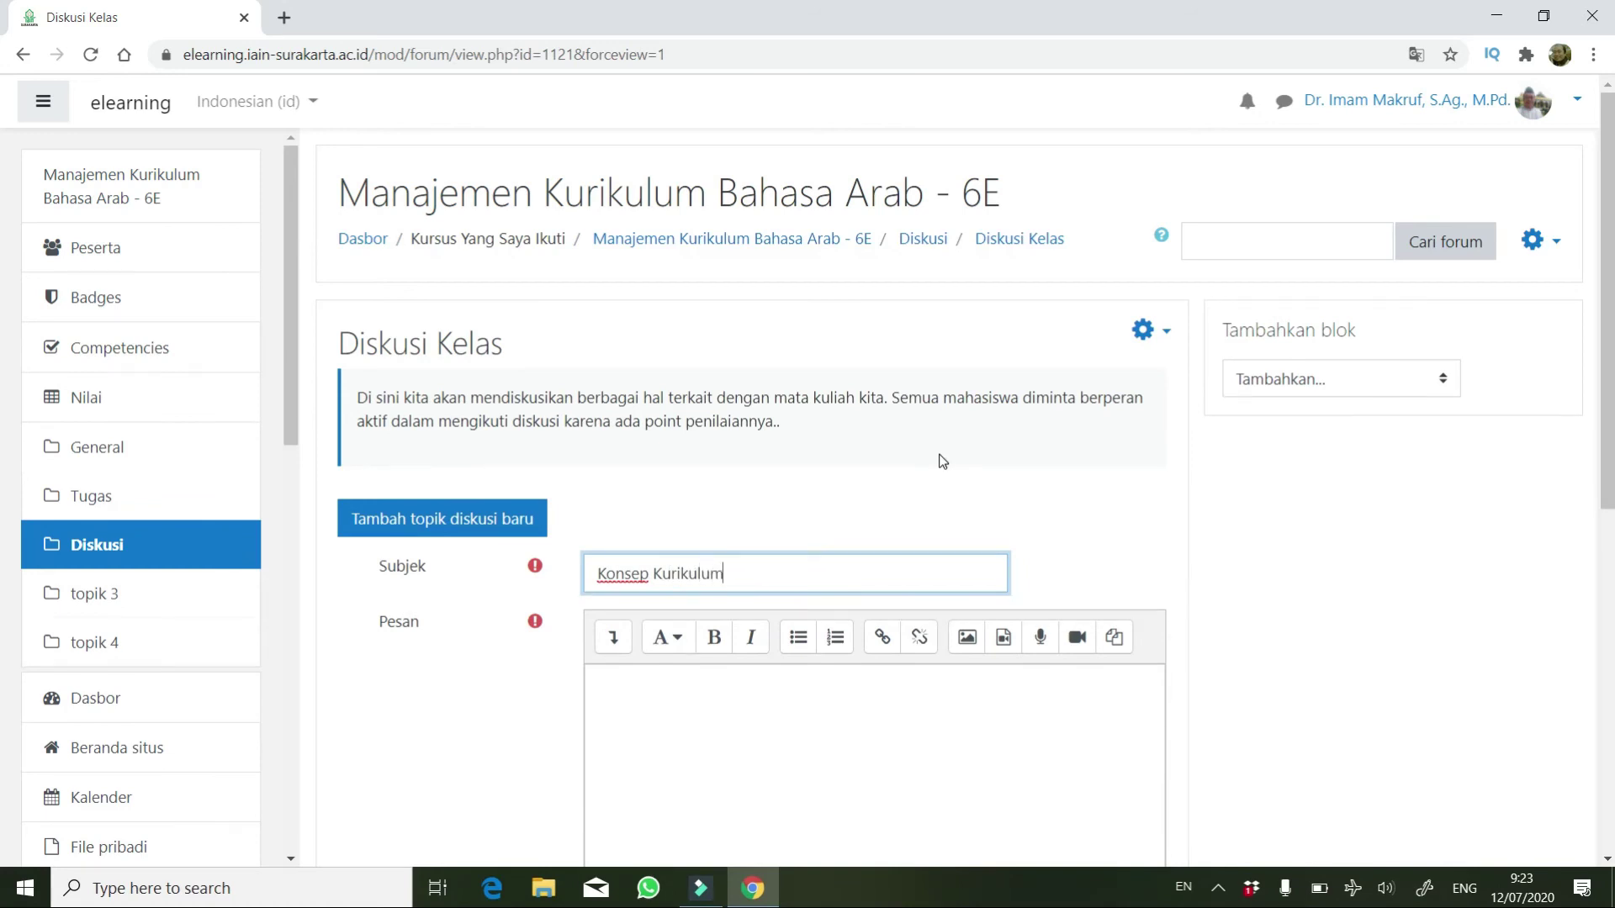
# Post the topic with the message "Berikan pendapat dan konseptualisasi tentang kurikulum yang sudah saudara pahami dari berbagai literatur yang sudah saudara baca.".
pyautogui.scroll(-2, 942, 461)
pyautogui.click(1055, 624)
pyautogui.write('Berp')
pyautogui.press('BackSpace')
pyautogui.write('ikan pendapat dan ko')
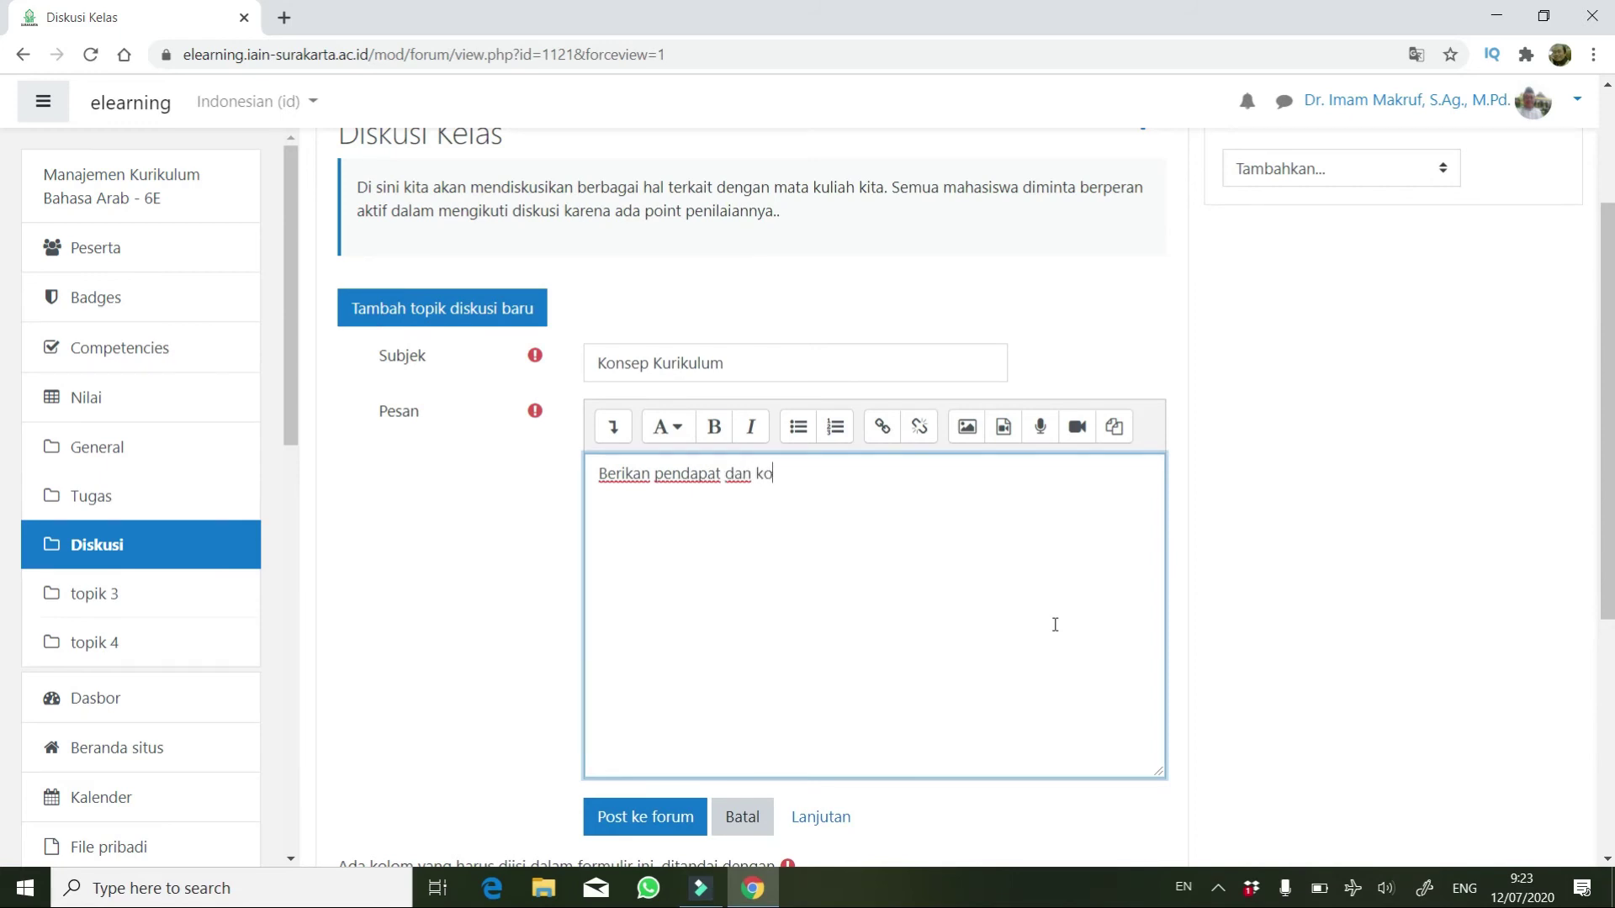
pyautogui.write('nseptualisasi tentang ')
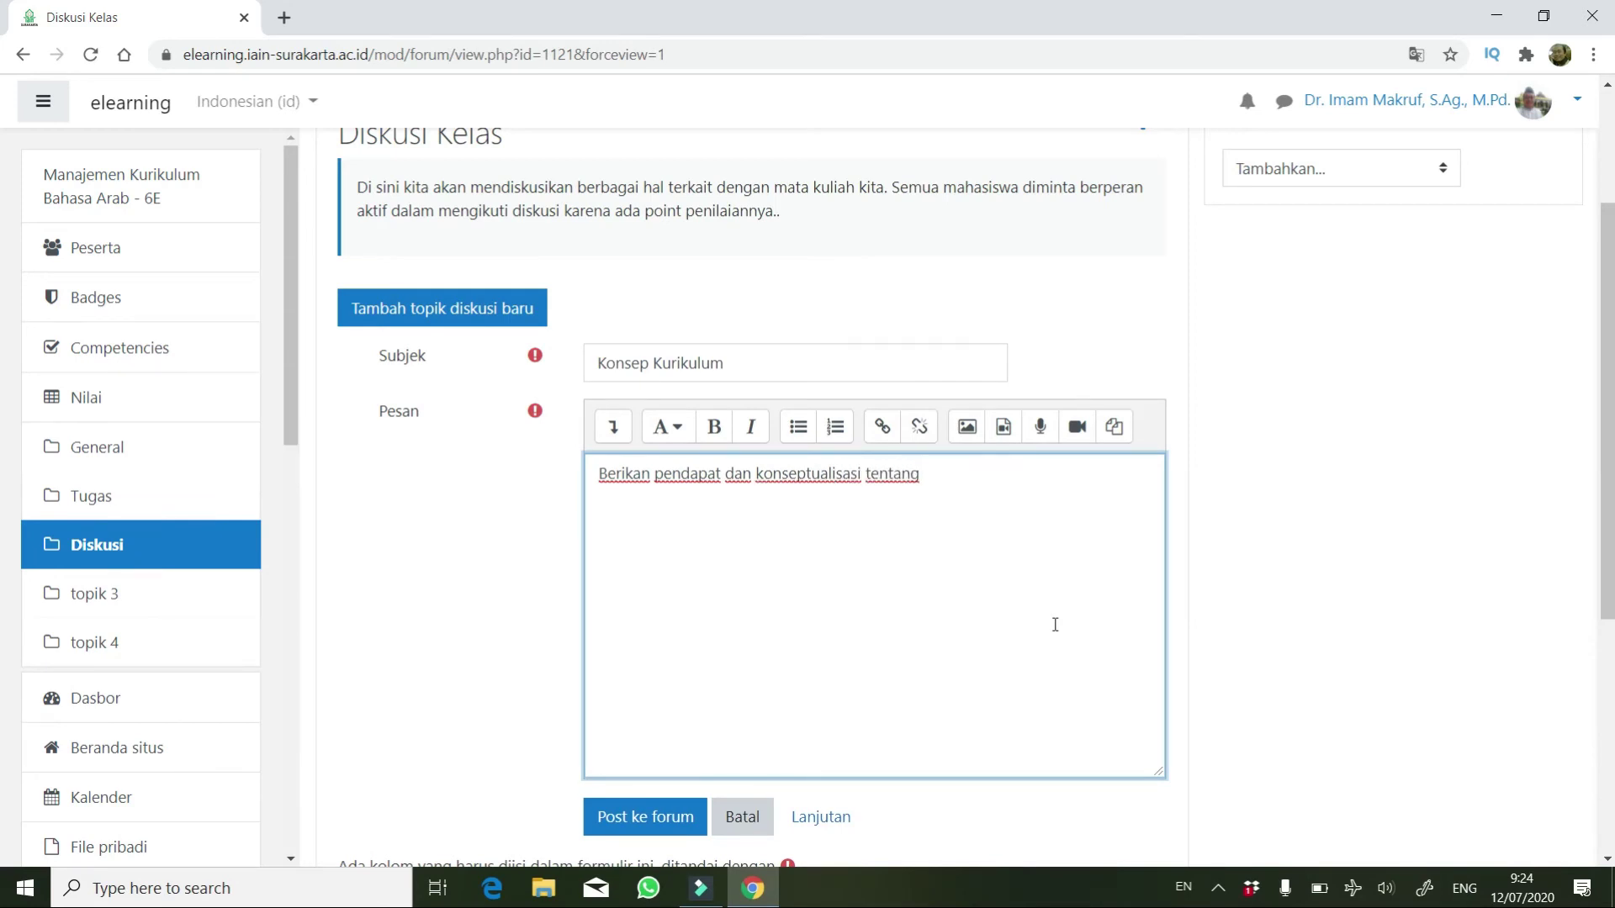
pyautogui.write('kuiku')
pyautogui.press('BackSpace')
pyautogui.write('m yang sudah saudara pahami dari b')
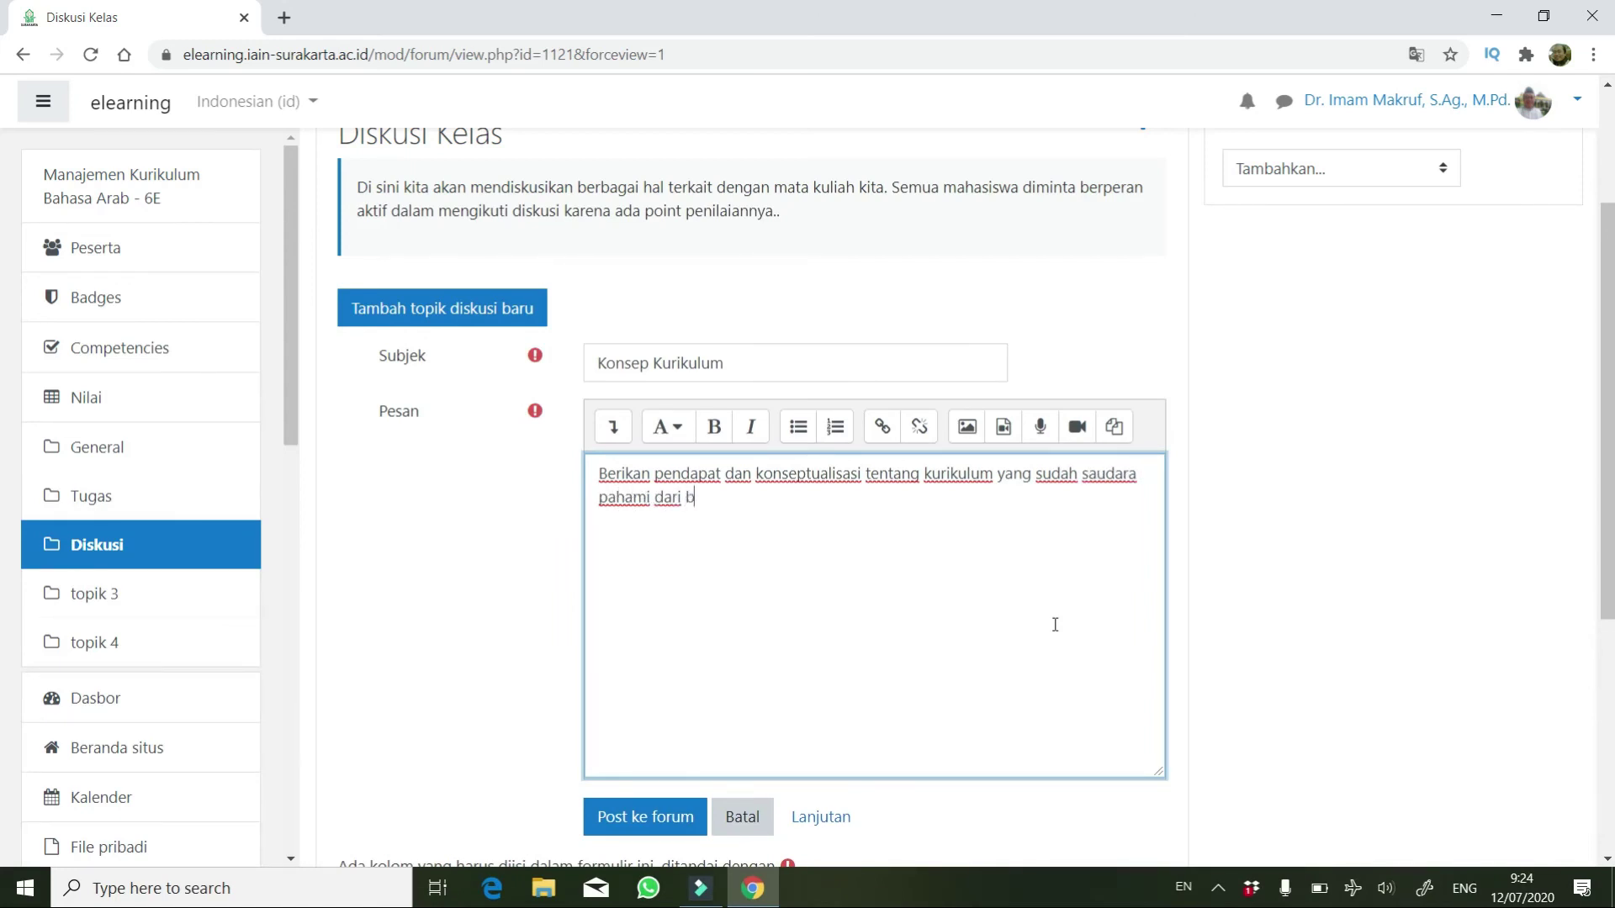
pyautogui.write('erbagai literatur yang ')
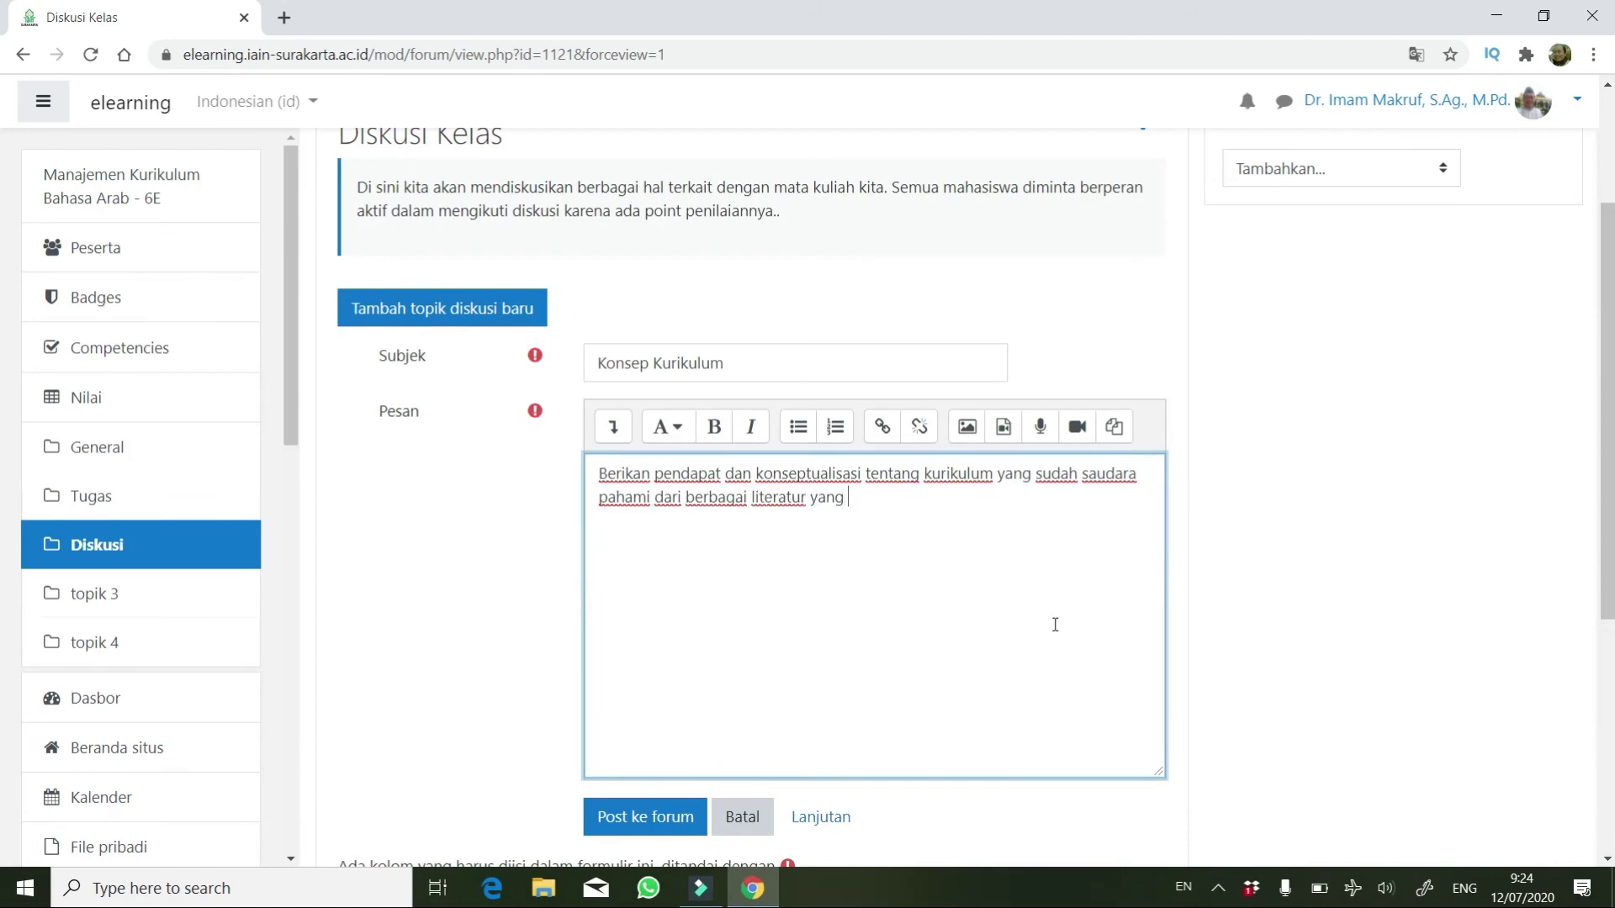
pyautogui.write('sudah saudara baca.')
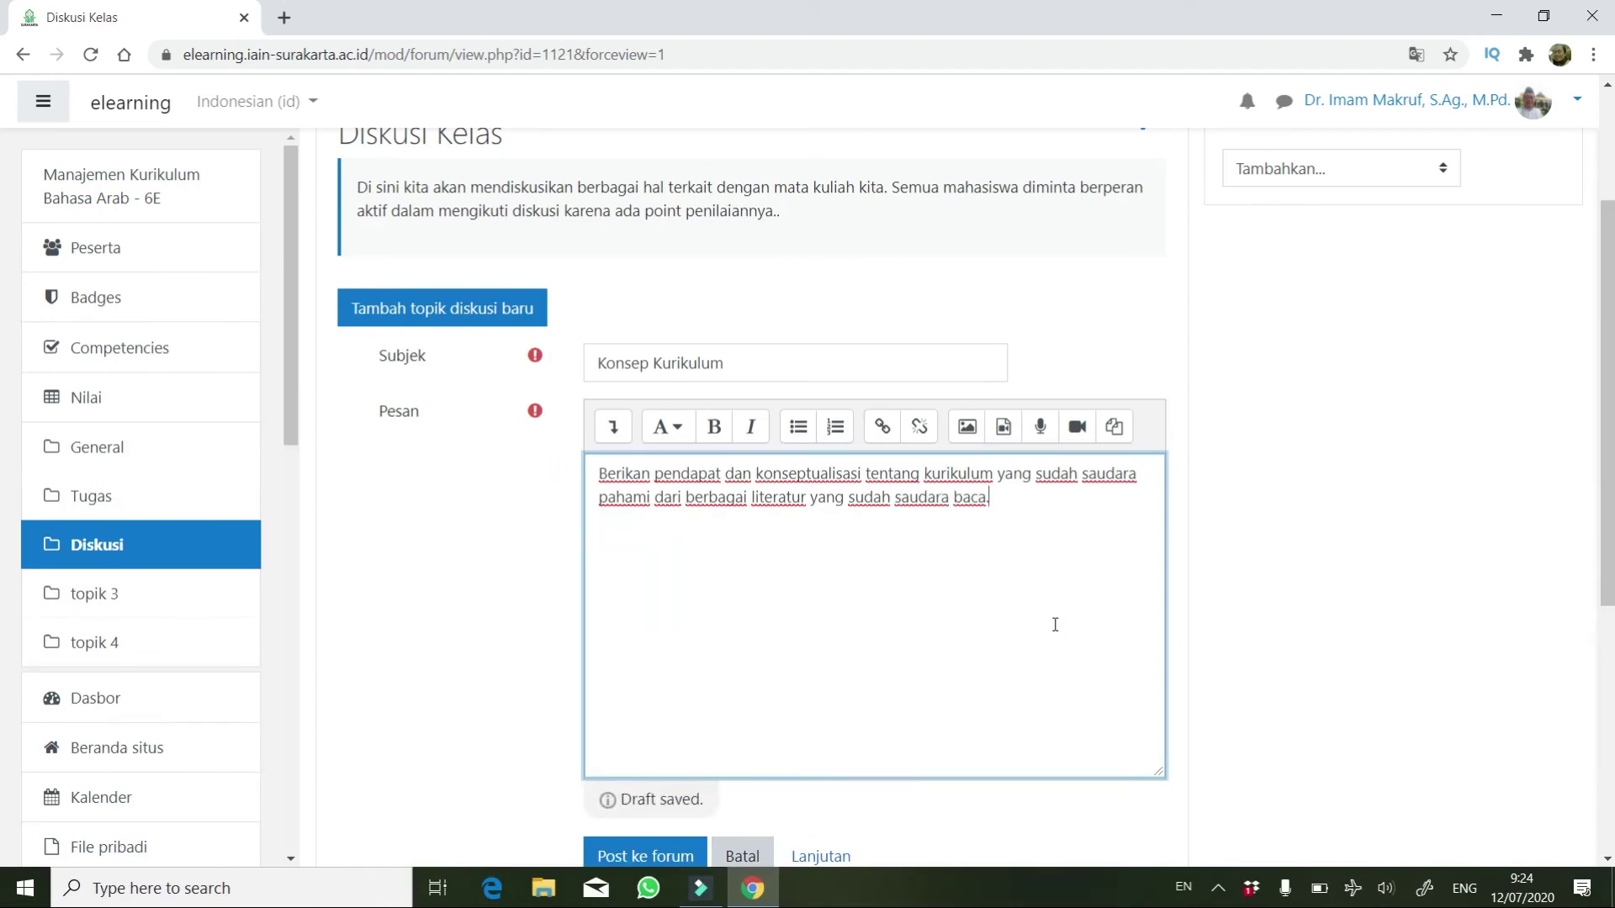
pyautogui.scroll(-1, 1093, 544)
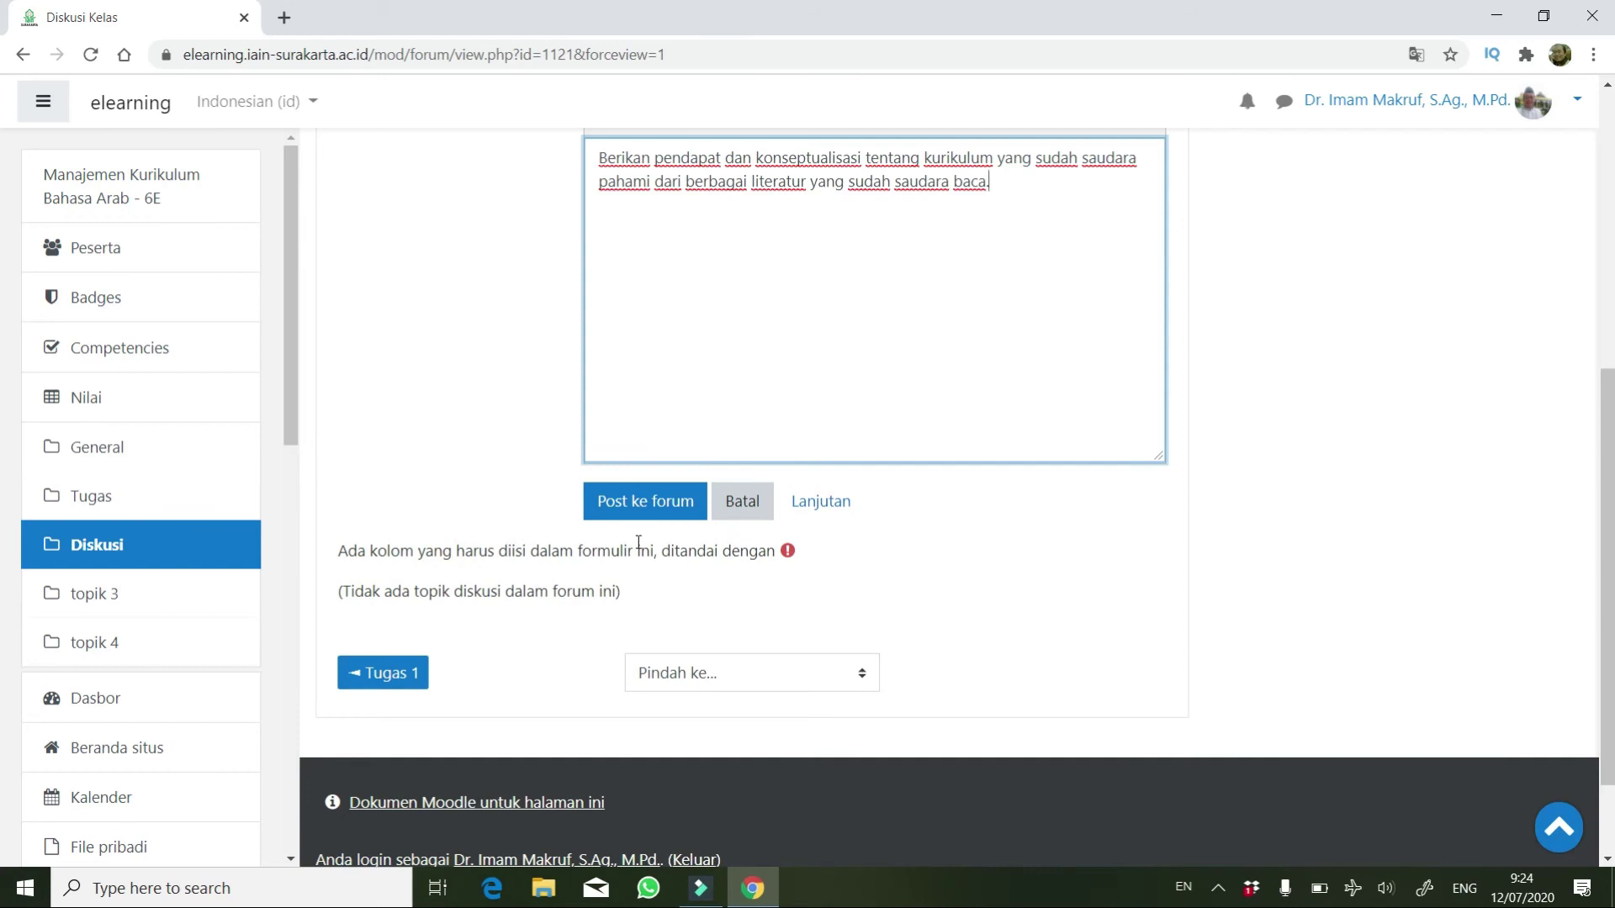
pyautogui.click(648, 502)
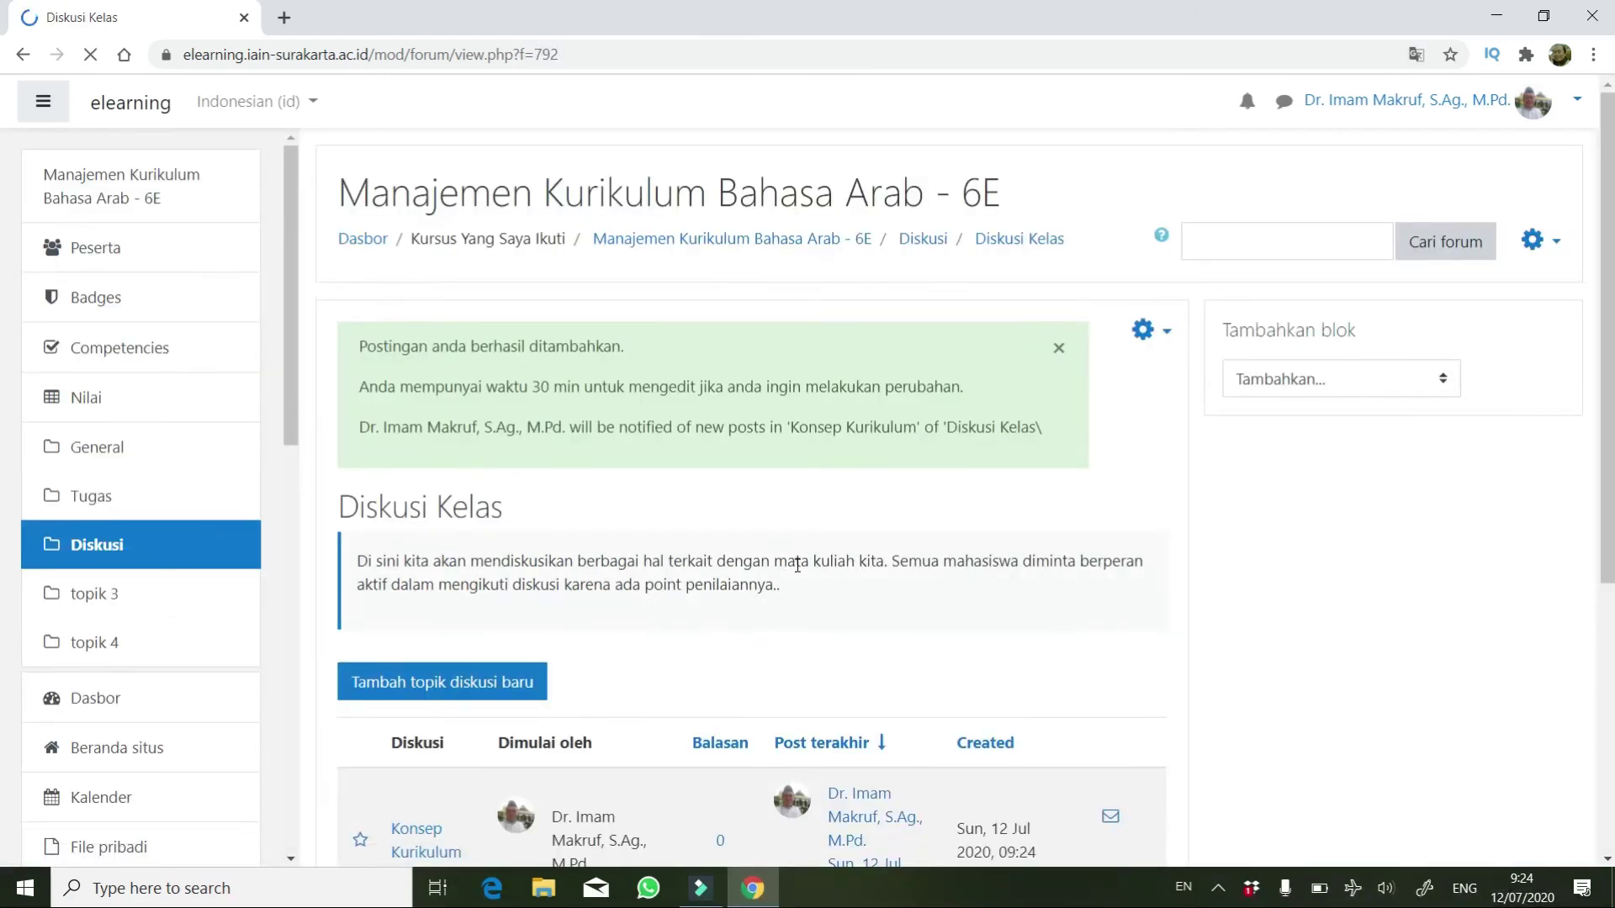
# Turn off editing mode from the Diskusi Kelas forum page.
pyautogui.scroll(-3, 577, 654)
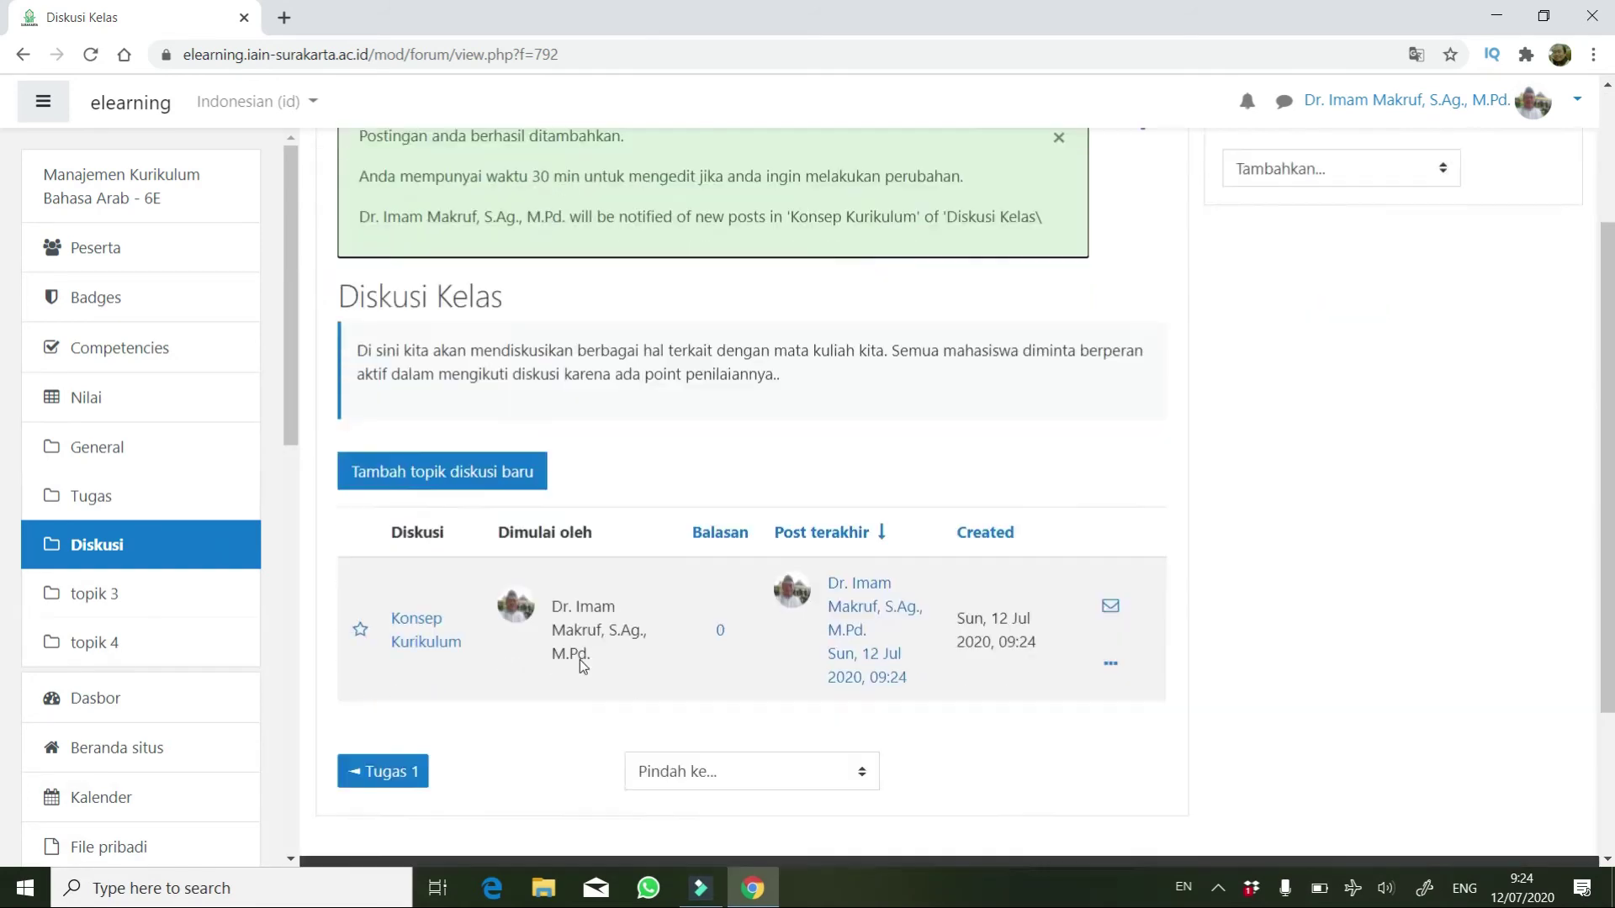
pyautogui.scroll(-1, 579, 659)
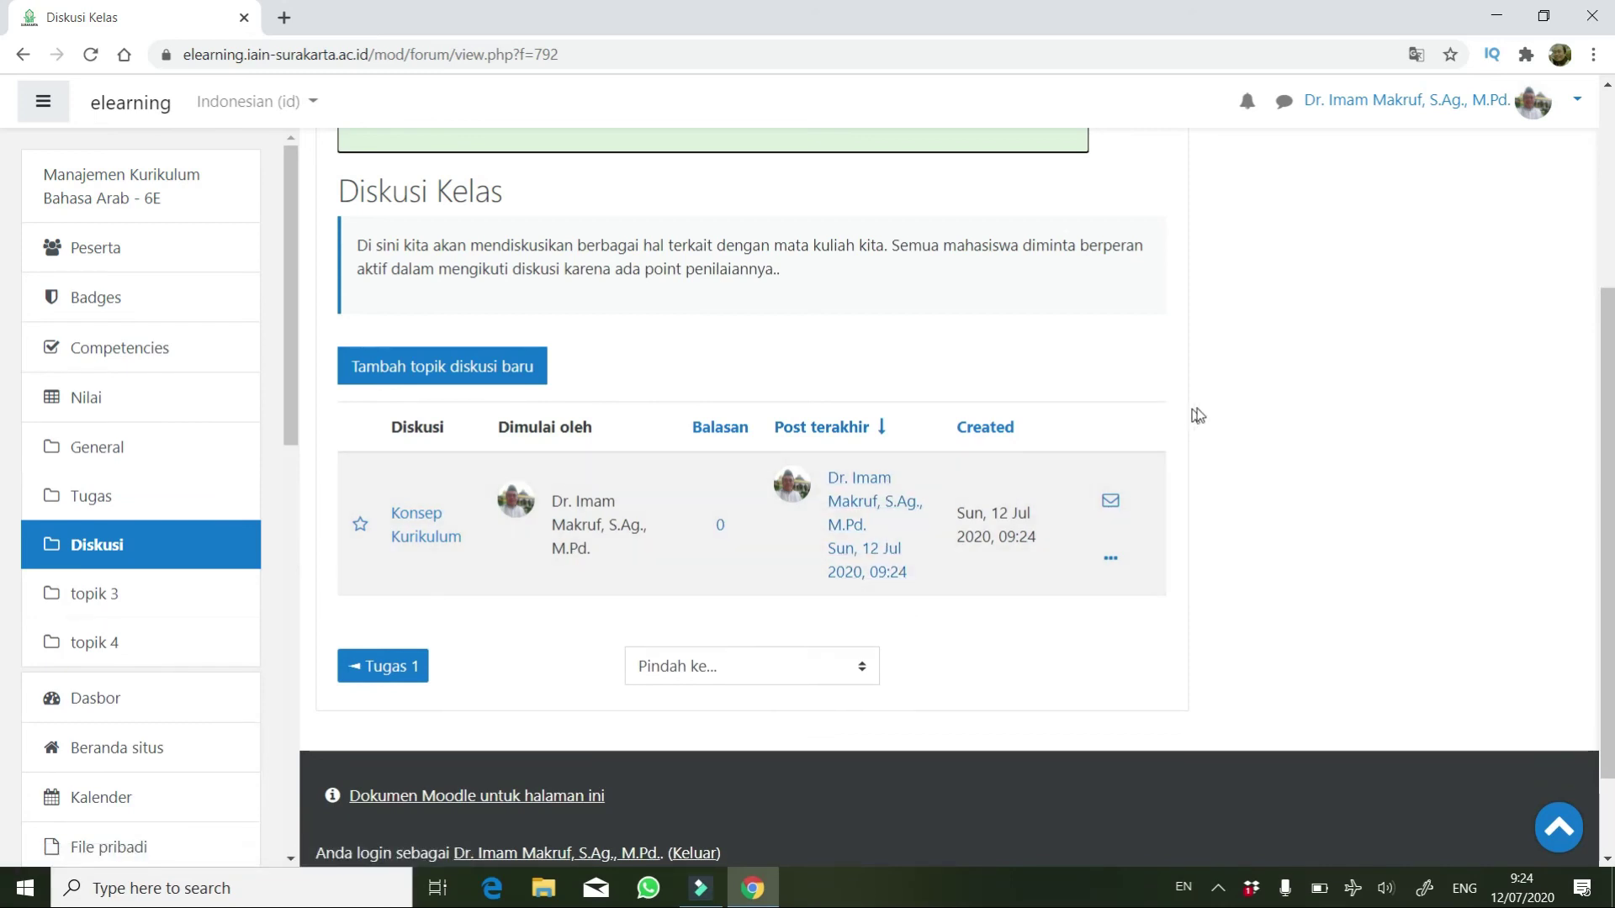
pyautogui.scroll(4, 1375, 315)
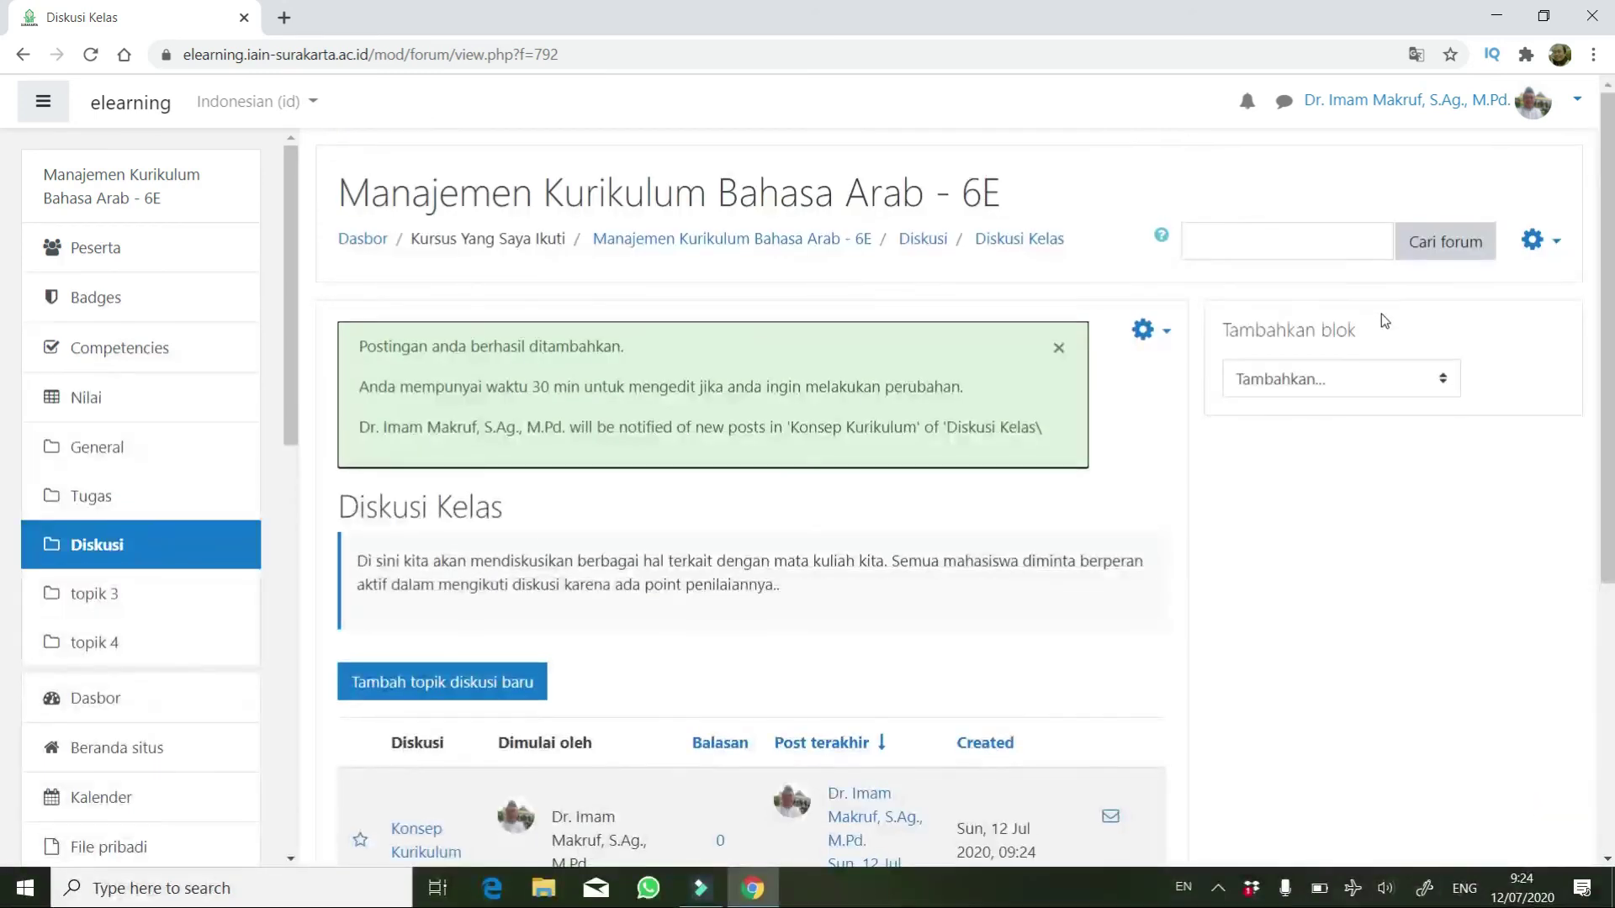
pyautogui.click(1536, 240)
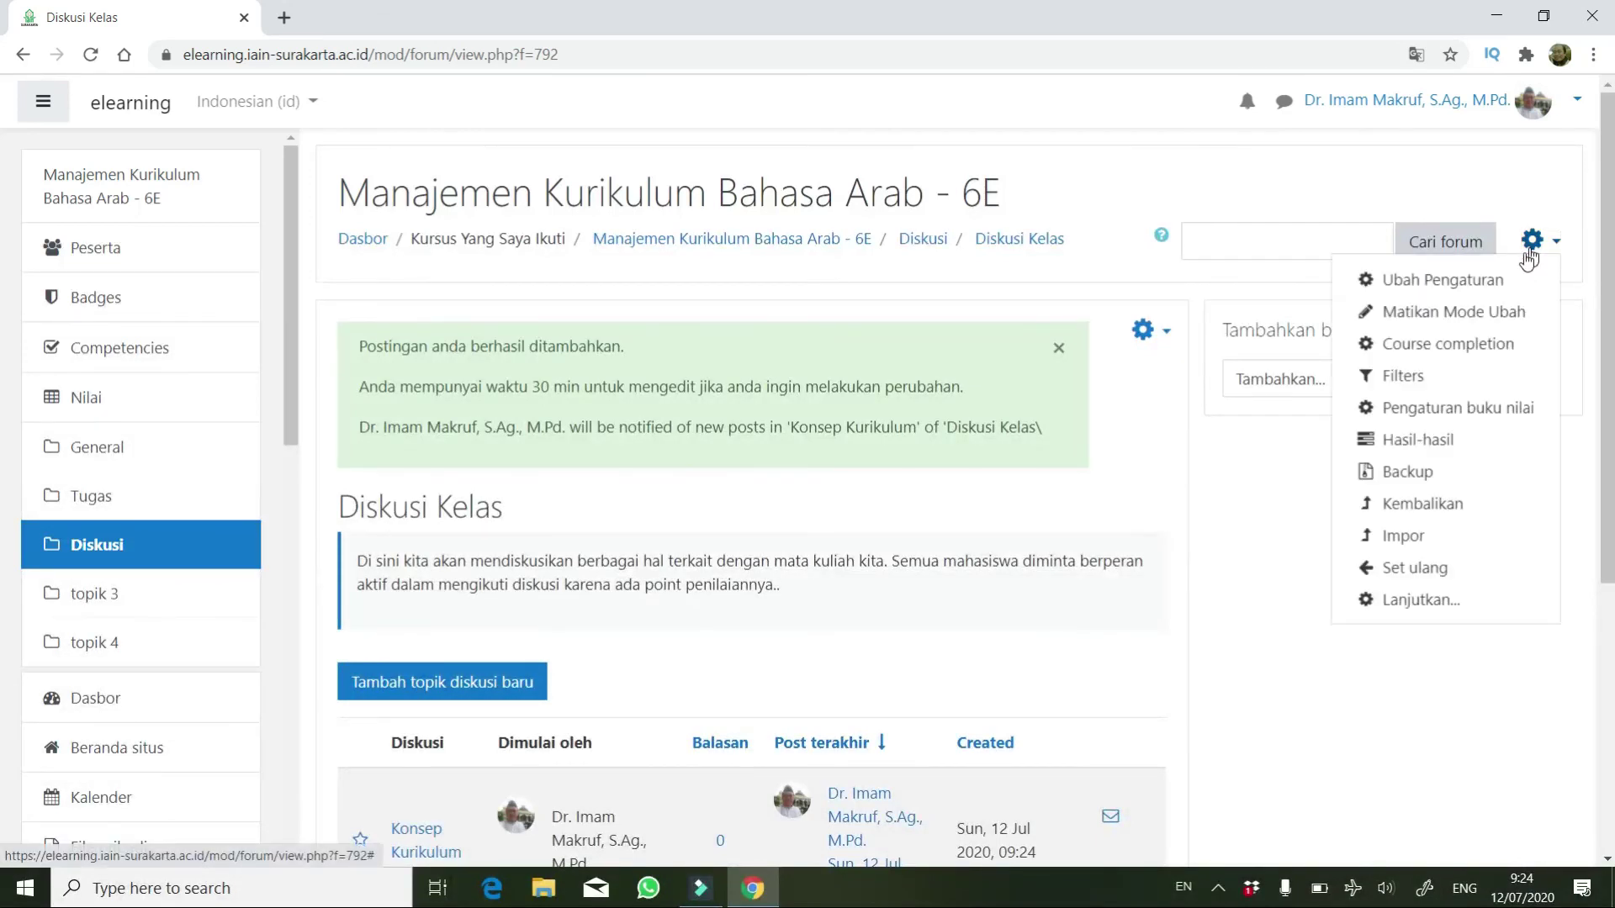
pyautogui.click(1462, 316)
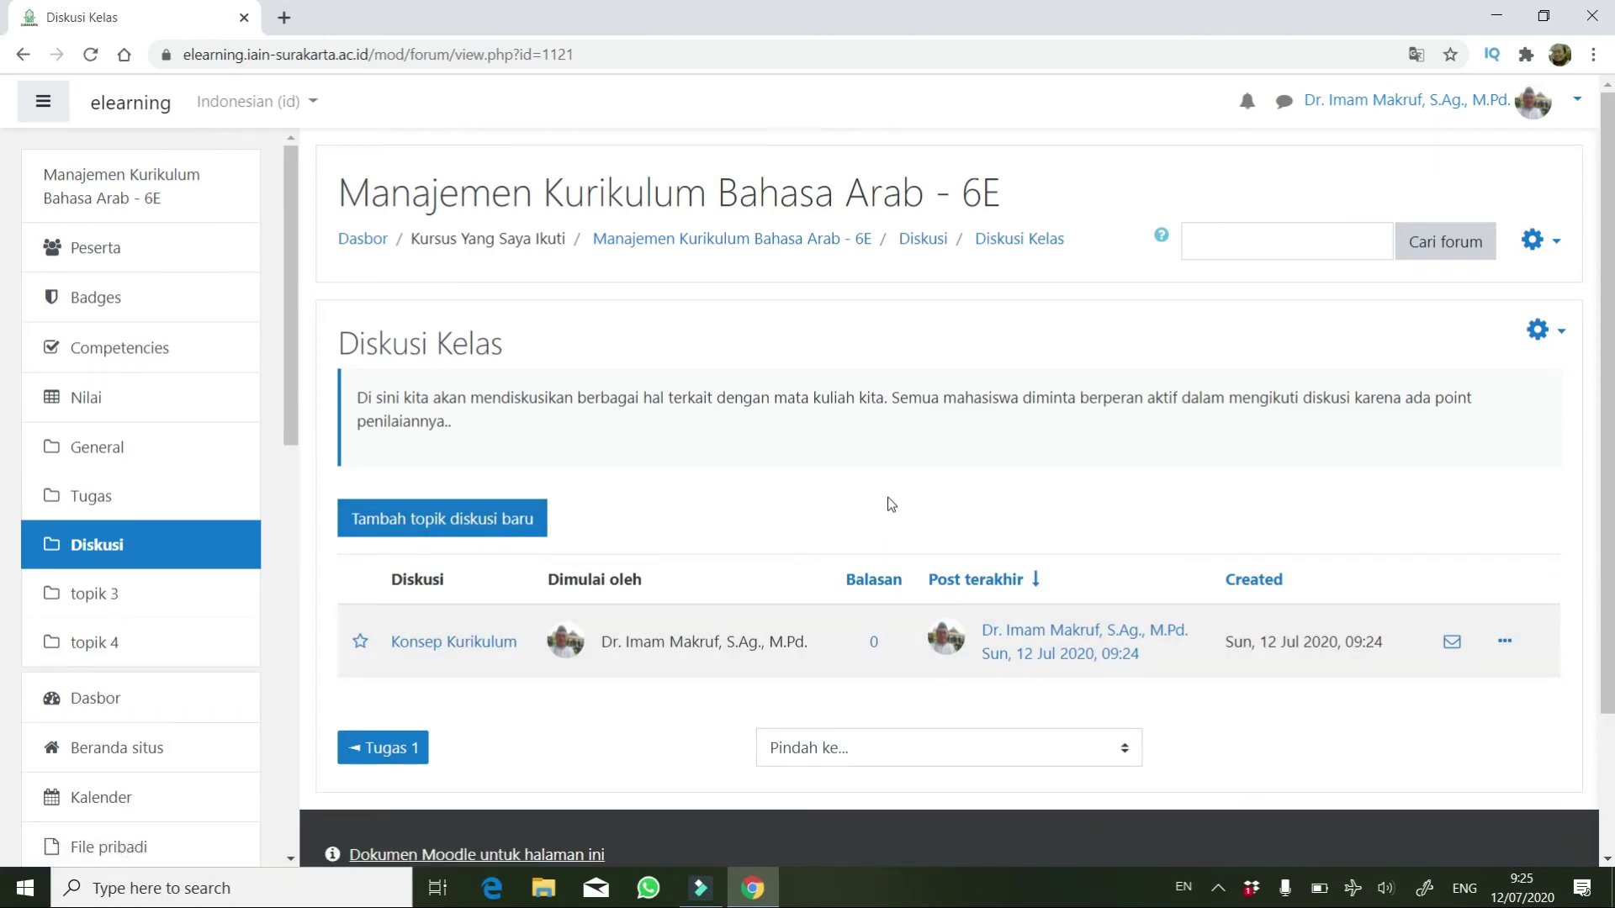
# Open the Konsep Kurikulum discussion and submit the reply "Kurikulum adalah sekumpulan ....." to its first post.
pyautogui.scroll(-1, 915, 483)
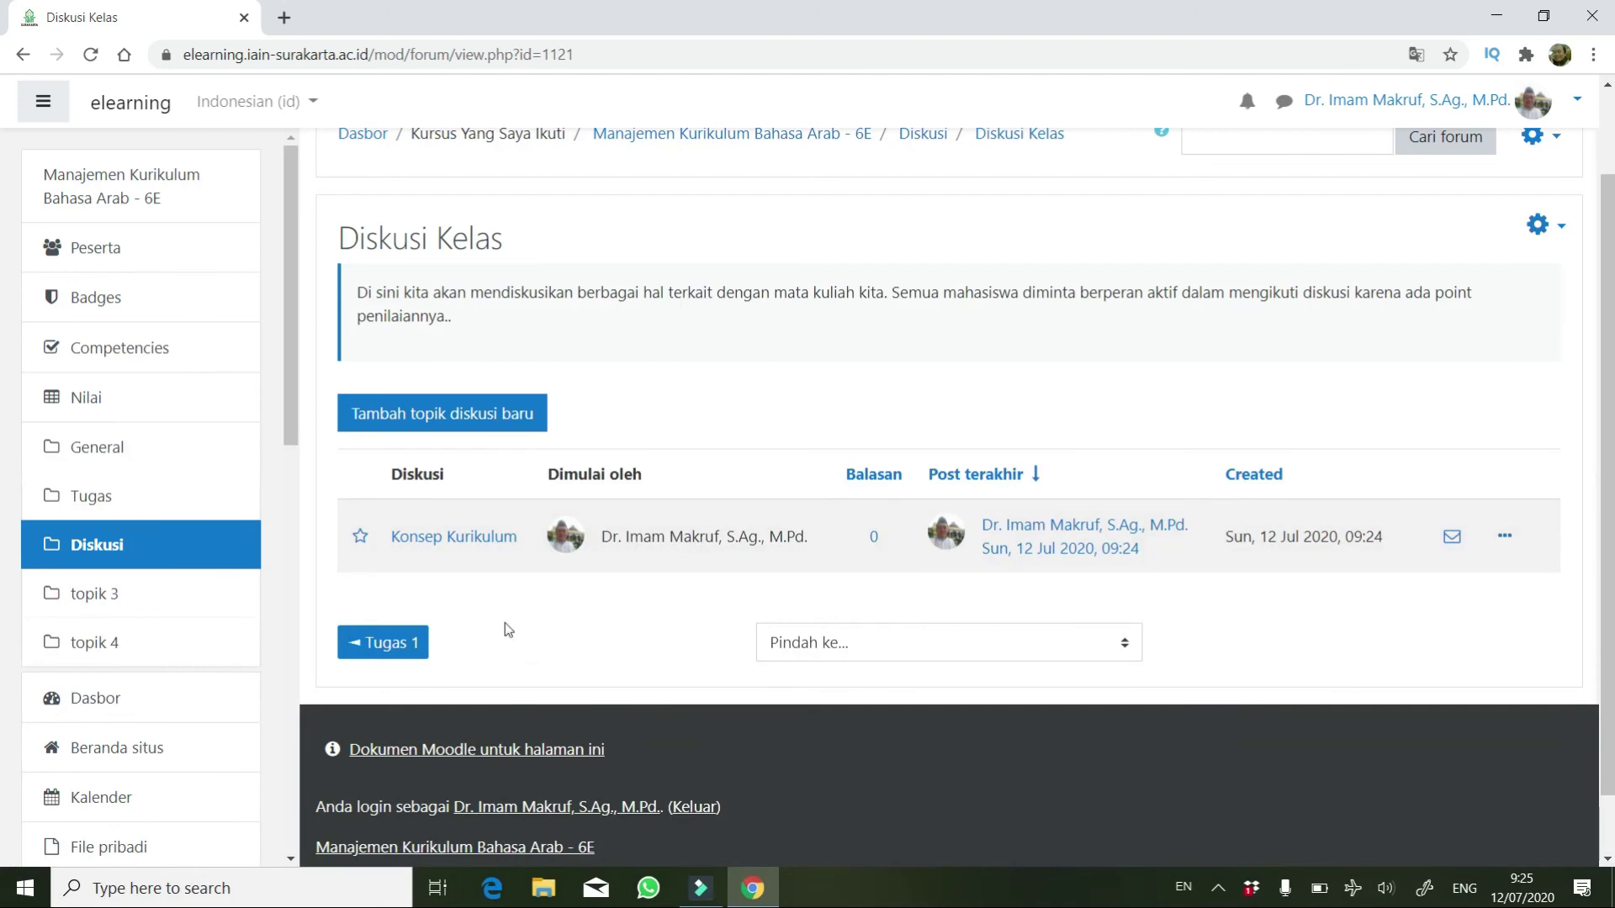
pyautogui.click(452, 542)
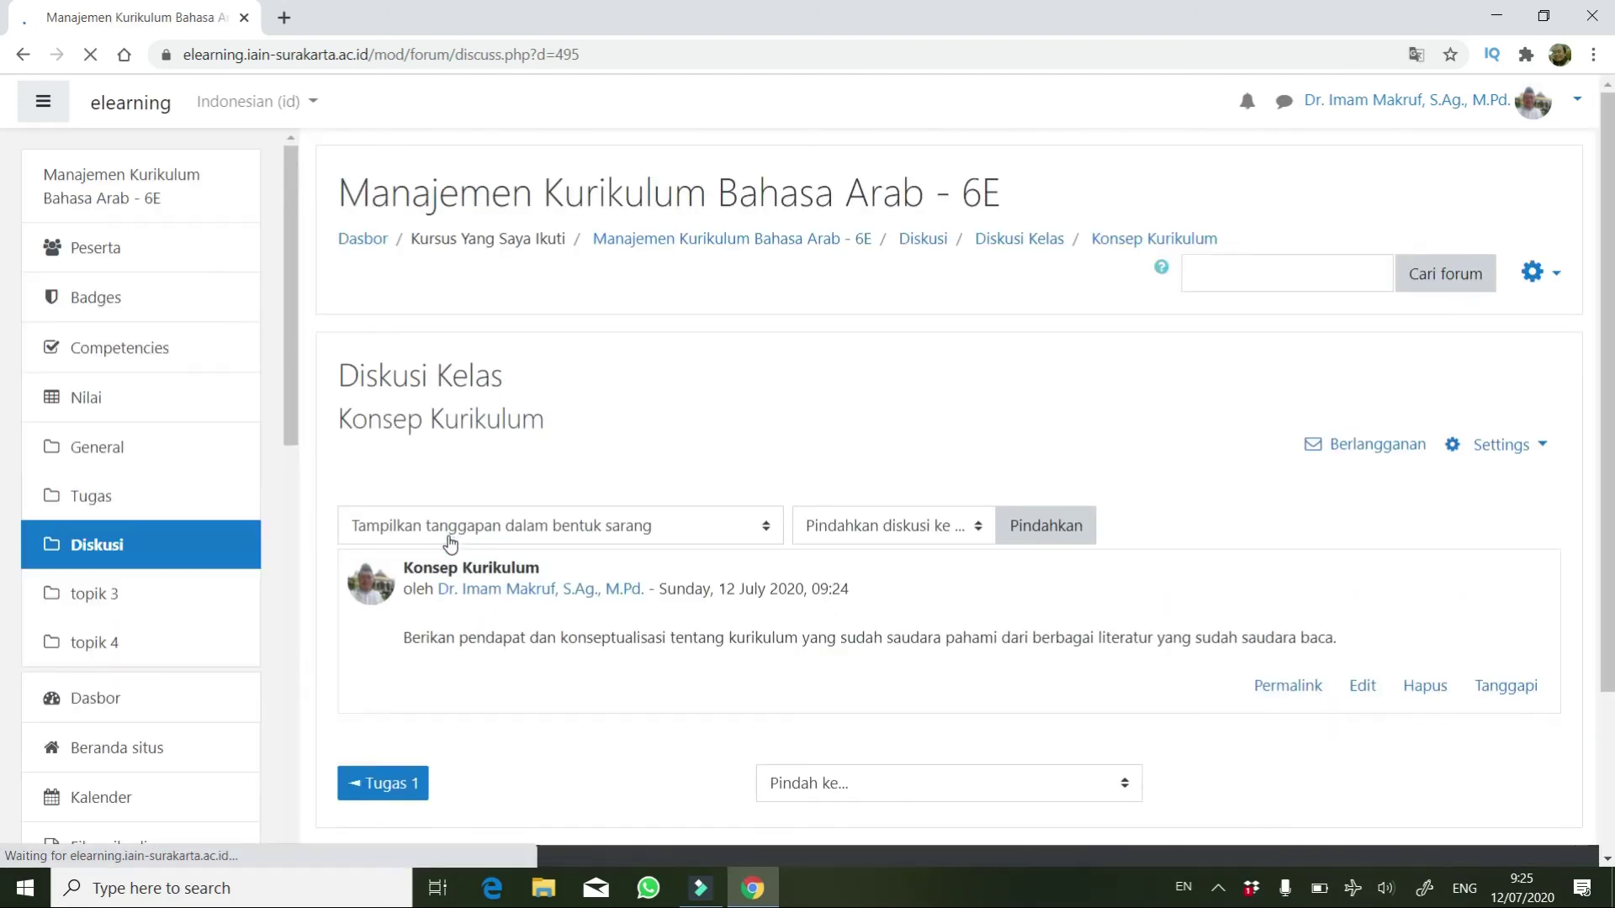
pyautogui.scroll(-3, 570, 621)
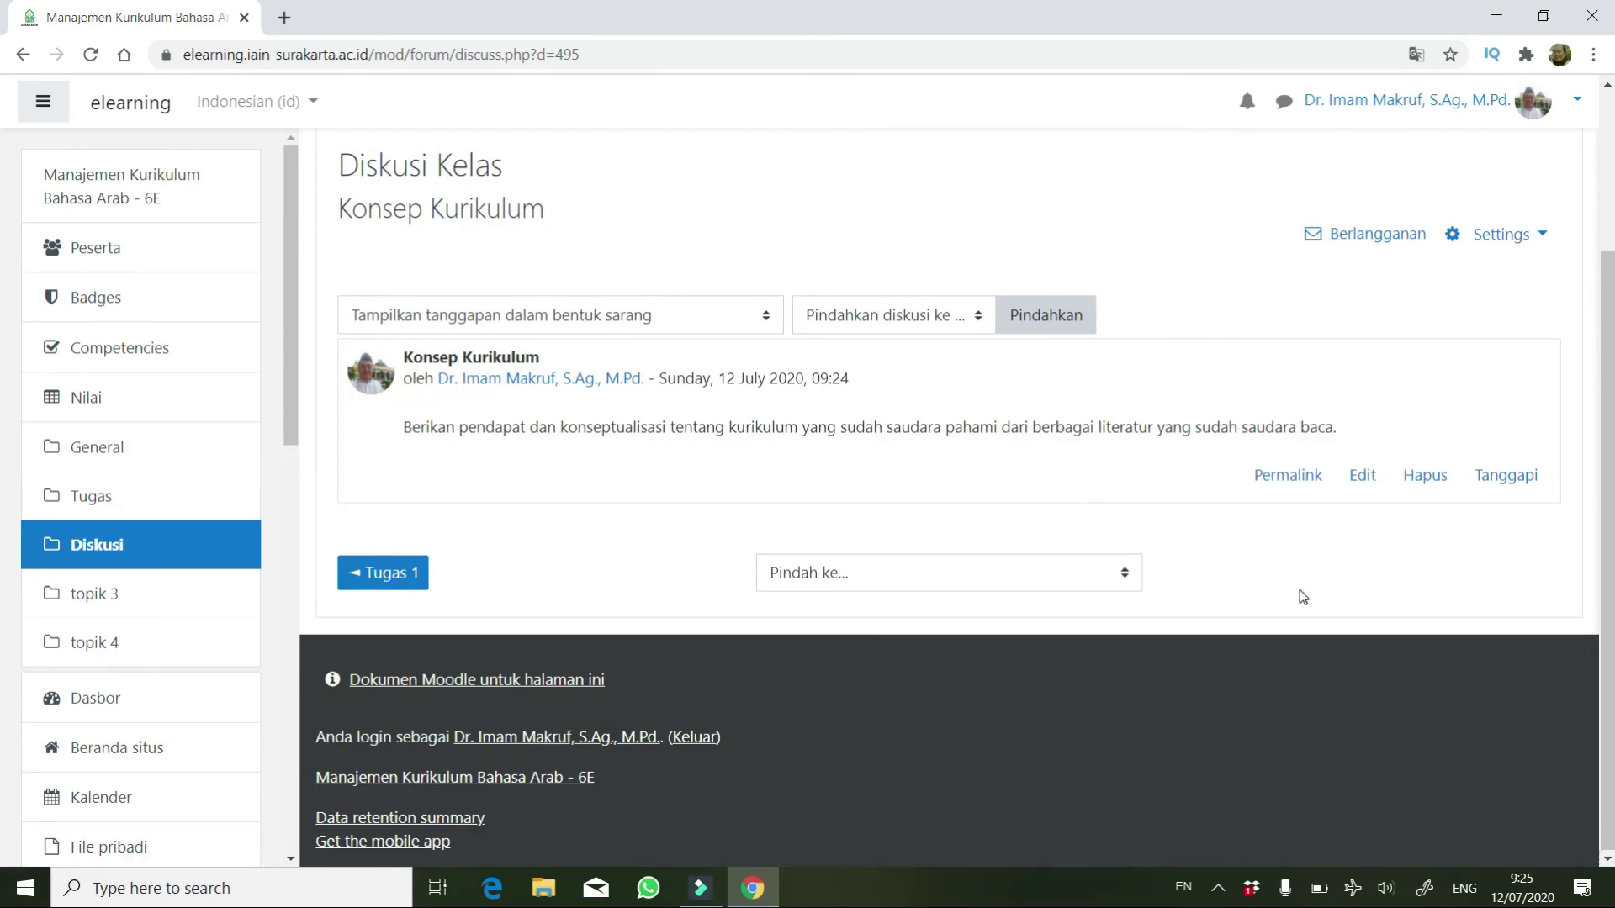
pyautogui.click(1499, 477)
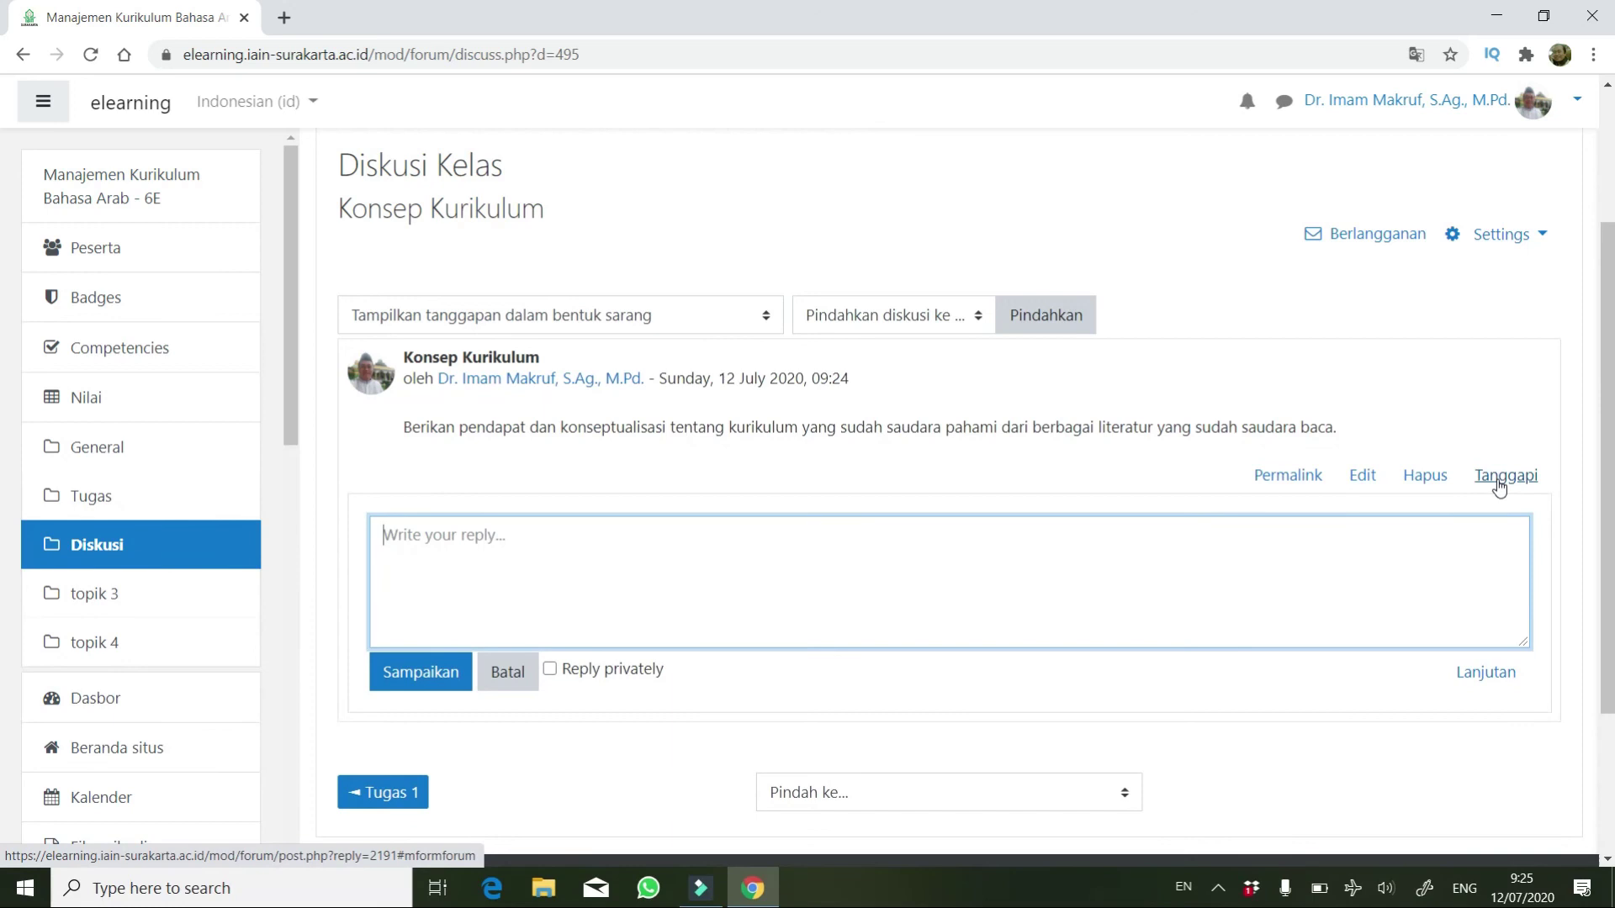
pyautogui.write('Kurikulum adalah sekumpulan .....')
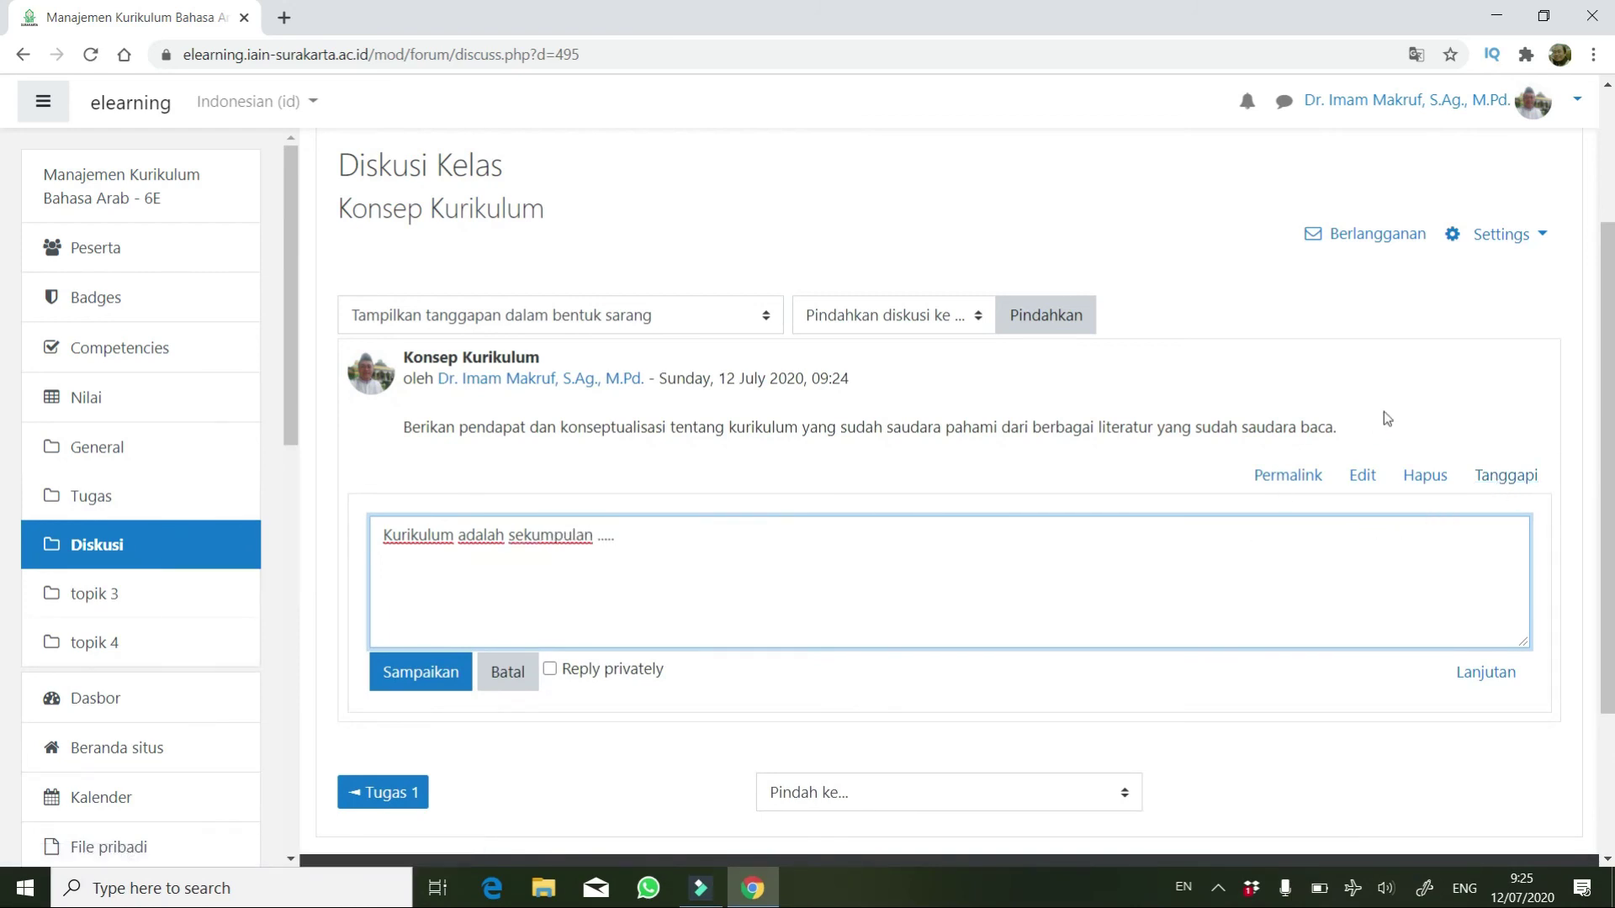
pyautogui.click(437, 673)
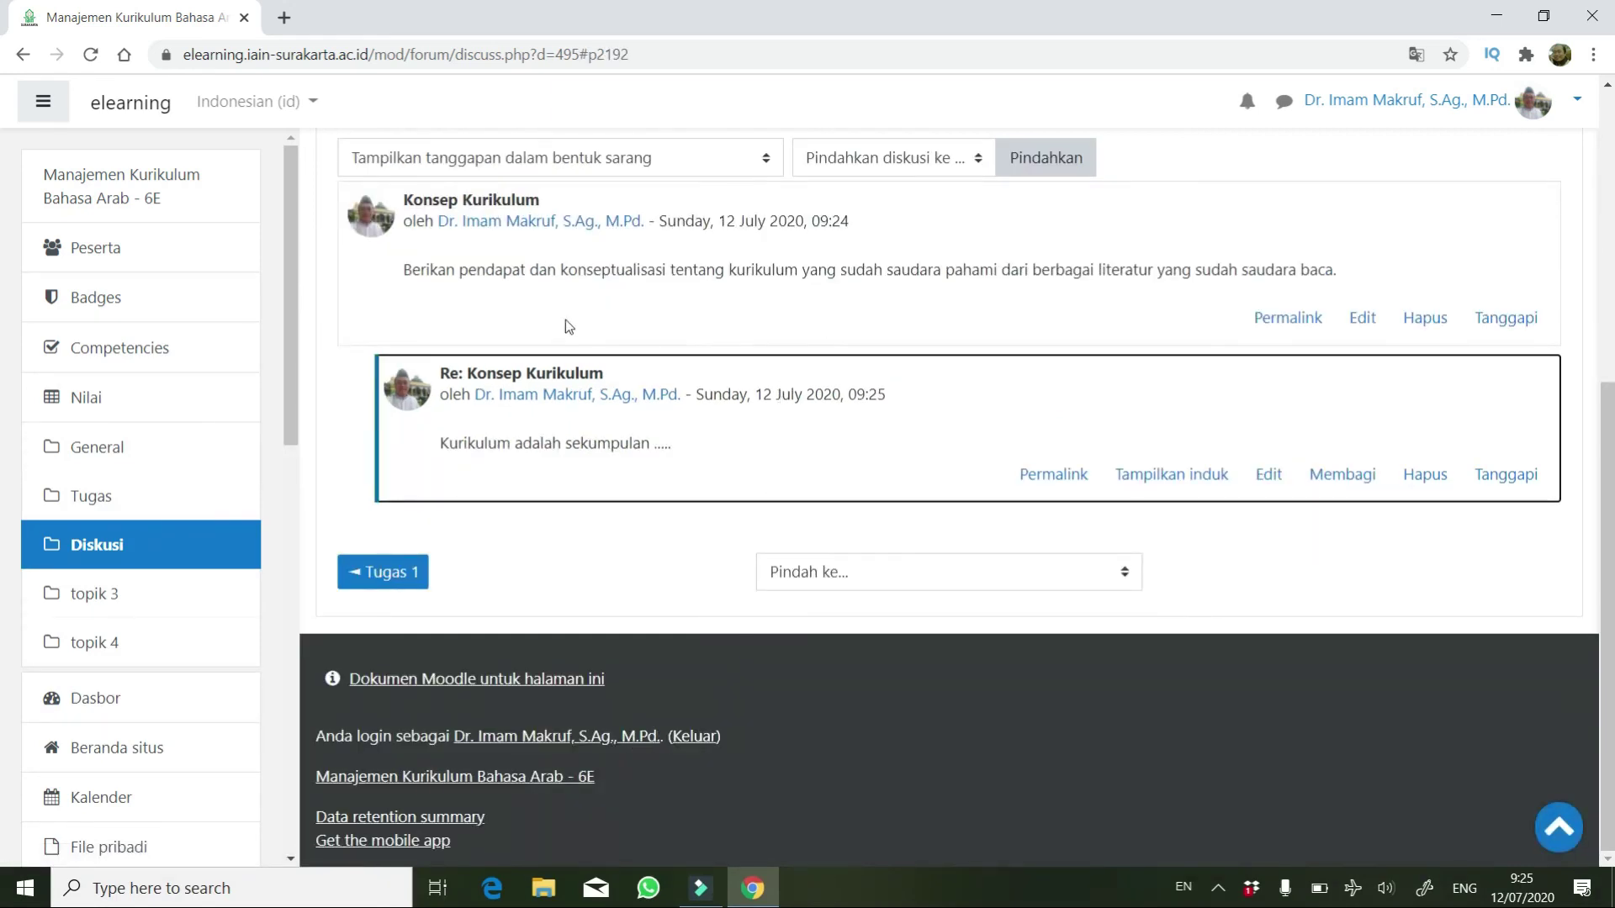
pyautogui.click(339, 344)
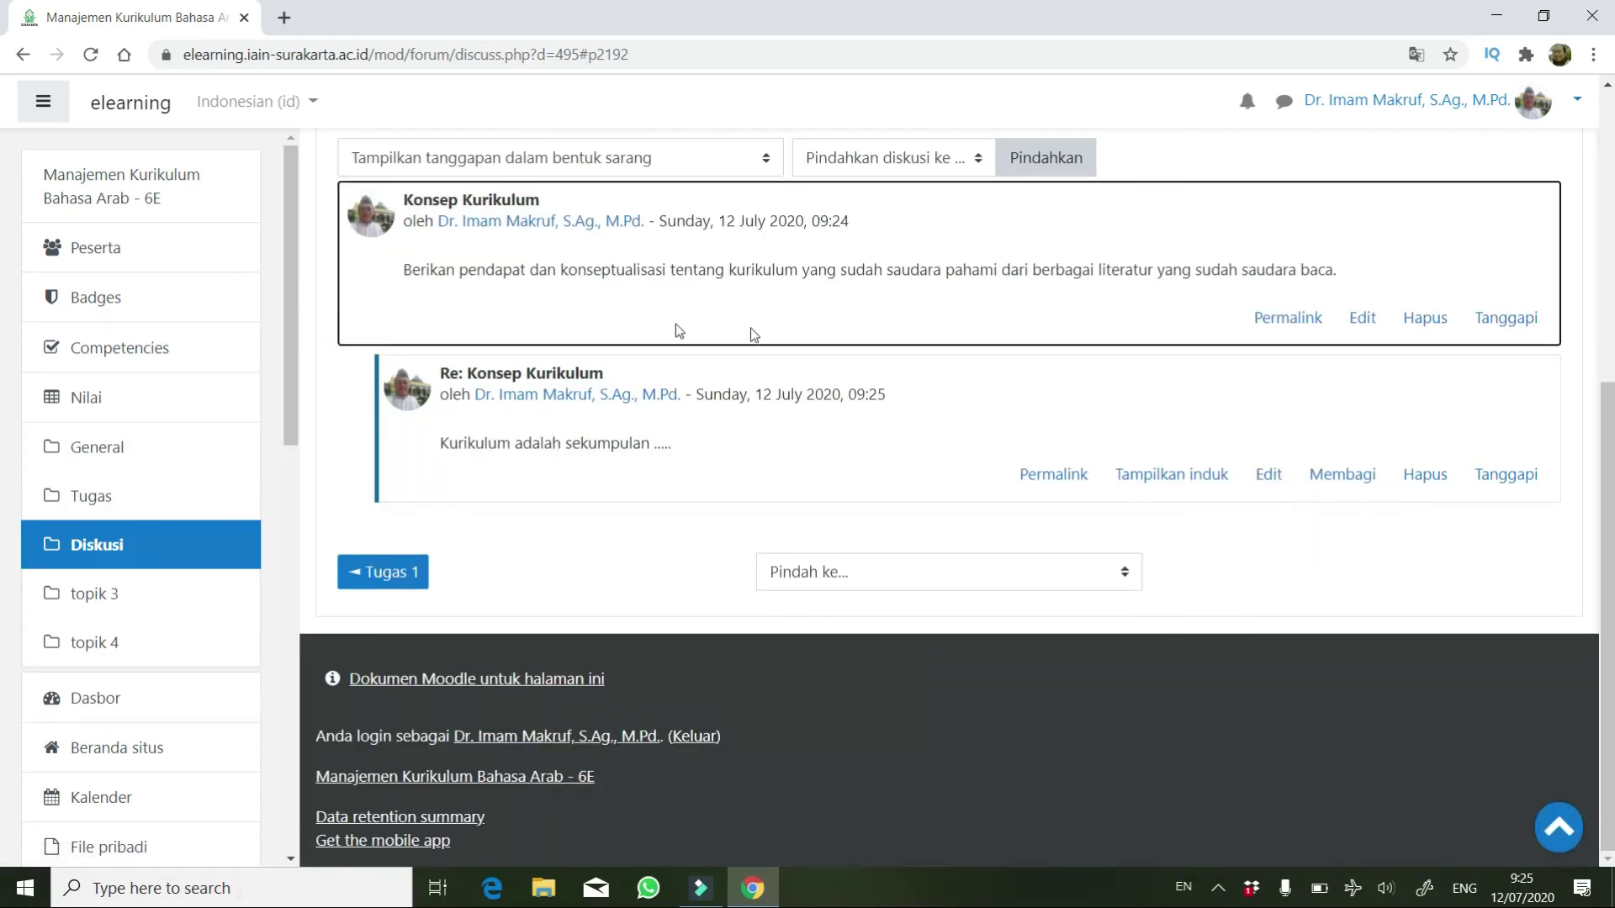
pyautogui.scroll(3, 816, 337)
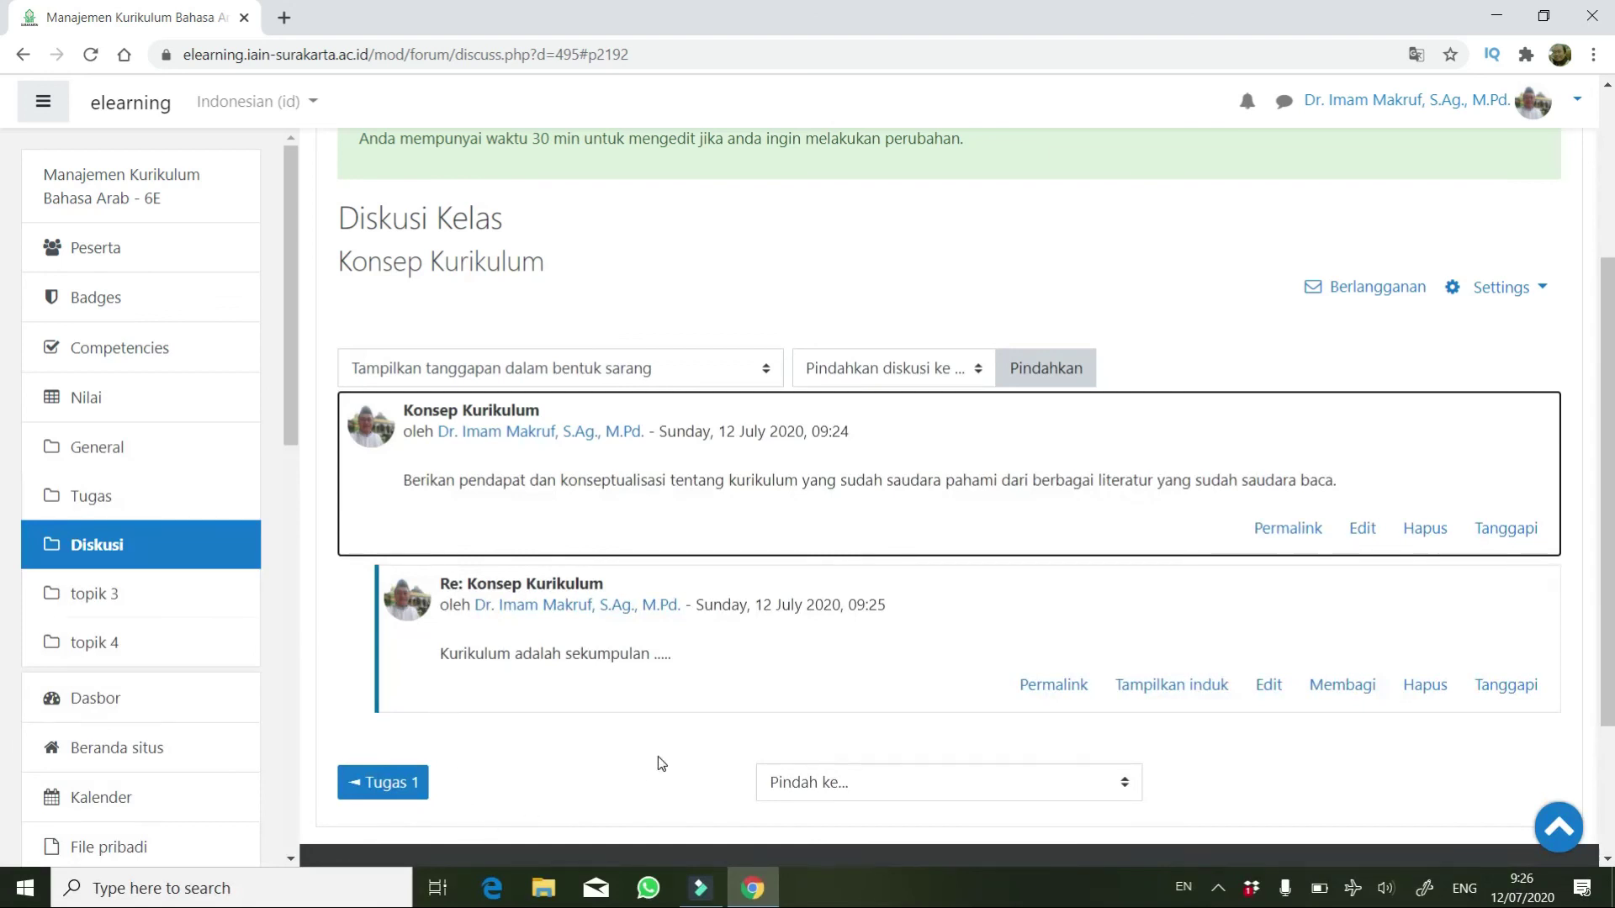
# Look over the Konsep Kurikulum discussion and return to the Diskusi Kelas forum's list of discussions.
pyautogui.scroll(3, 1199, 307)
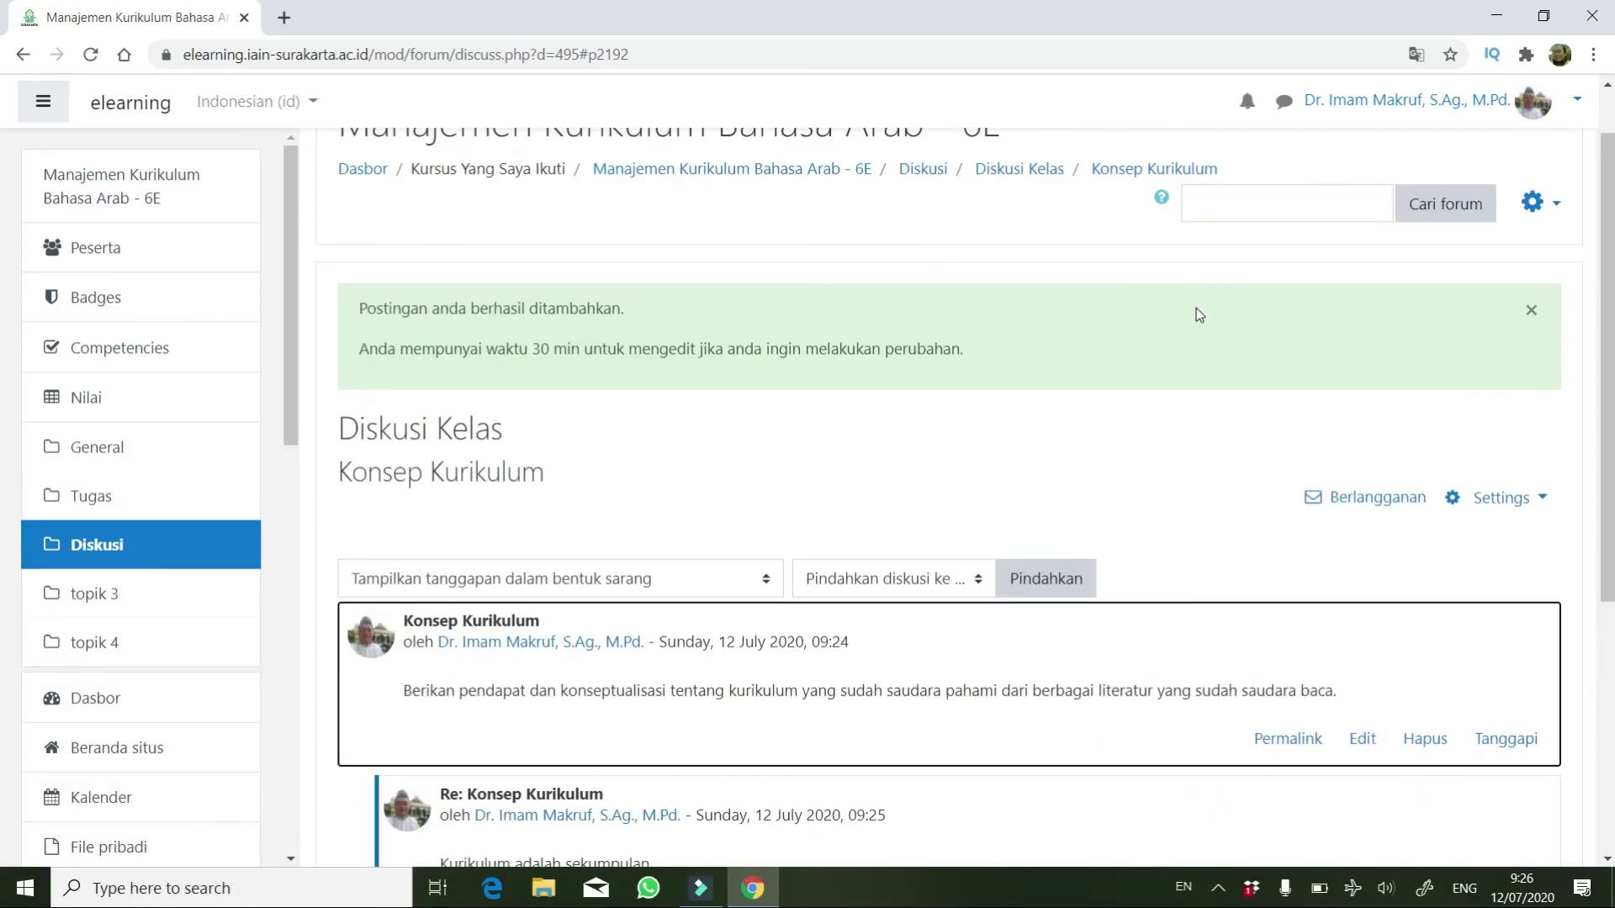
pyautogui.scroll(1, 1169, 353)
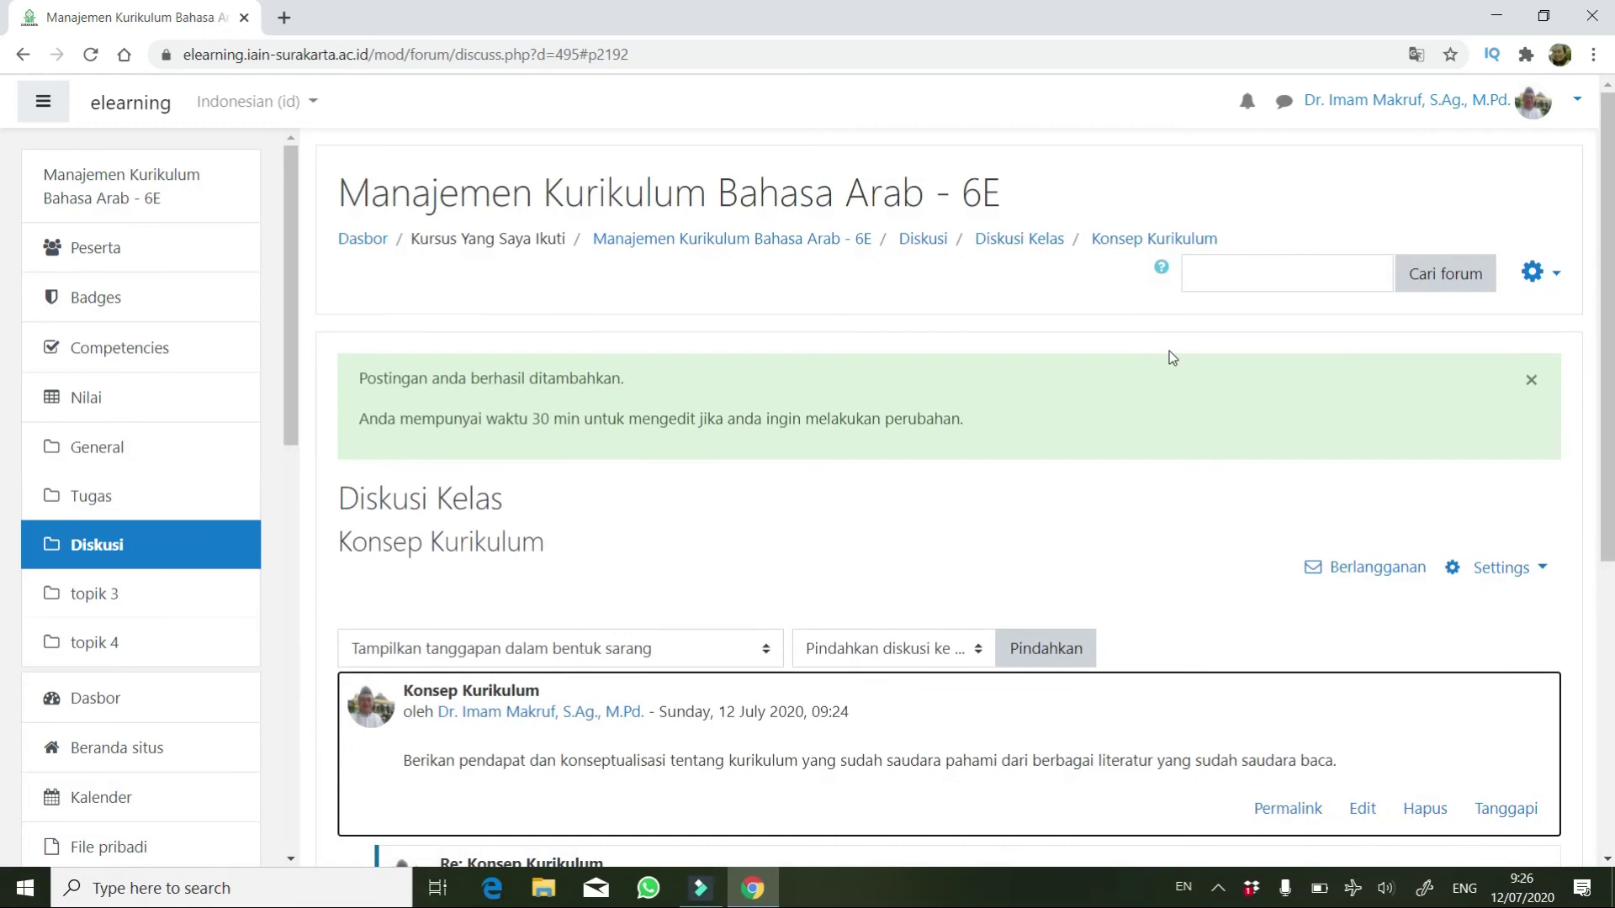
pyautogui.scroll(-4, 1169, 353)
pyautogui.scroll(-1, 1172, 355)
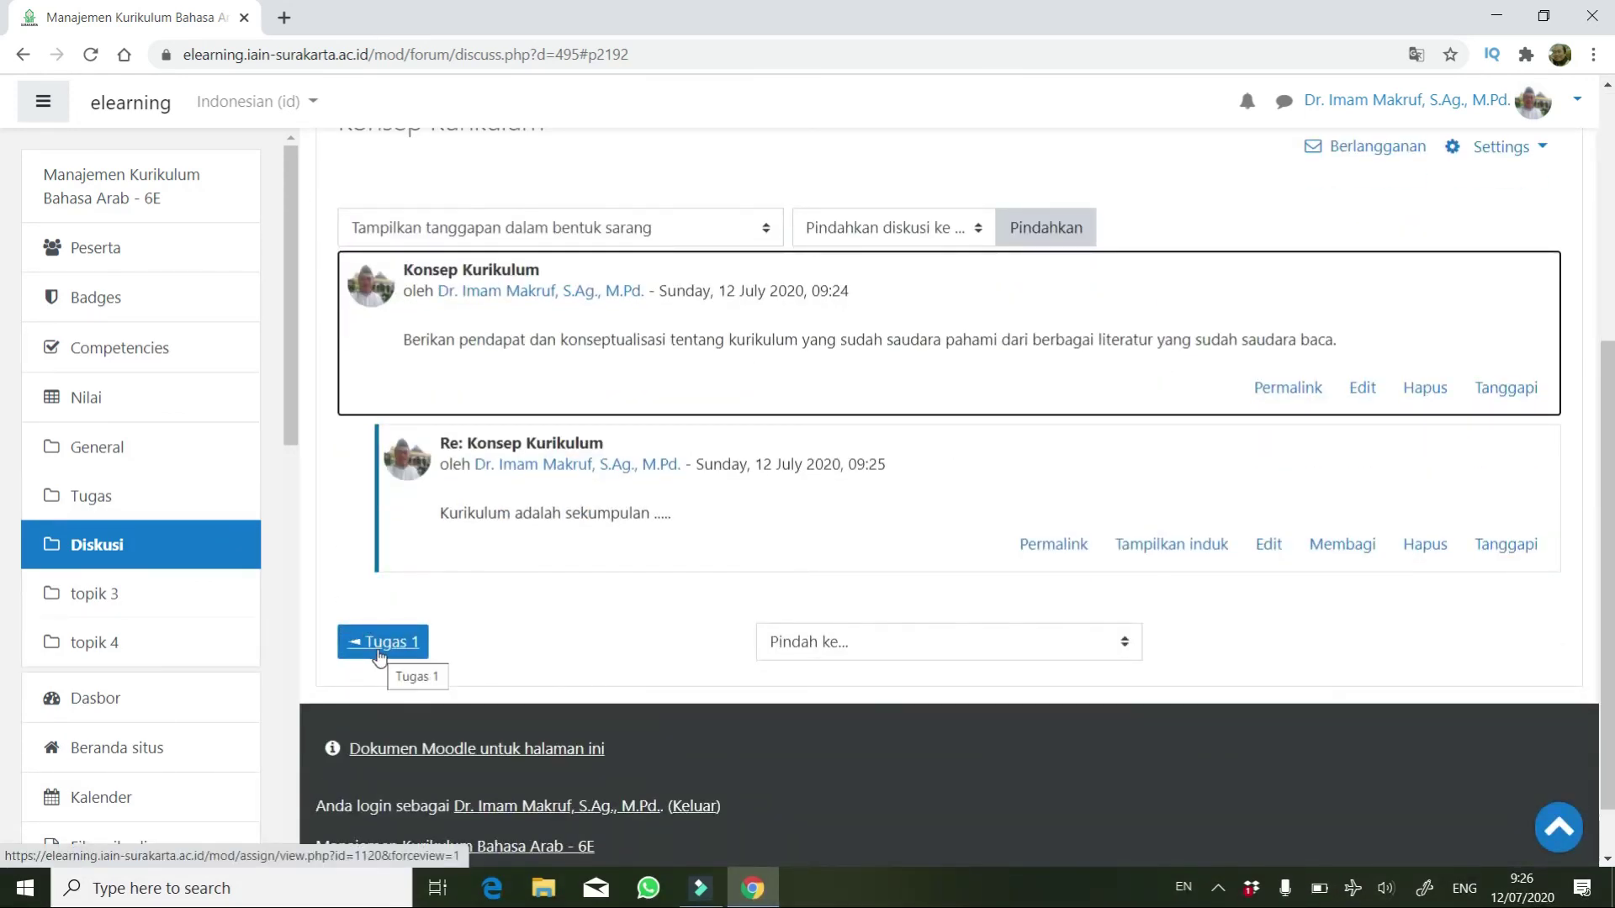
pyautogui.scroll(5, 1186, 383)
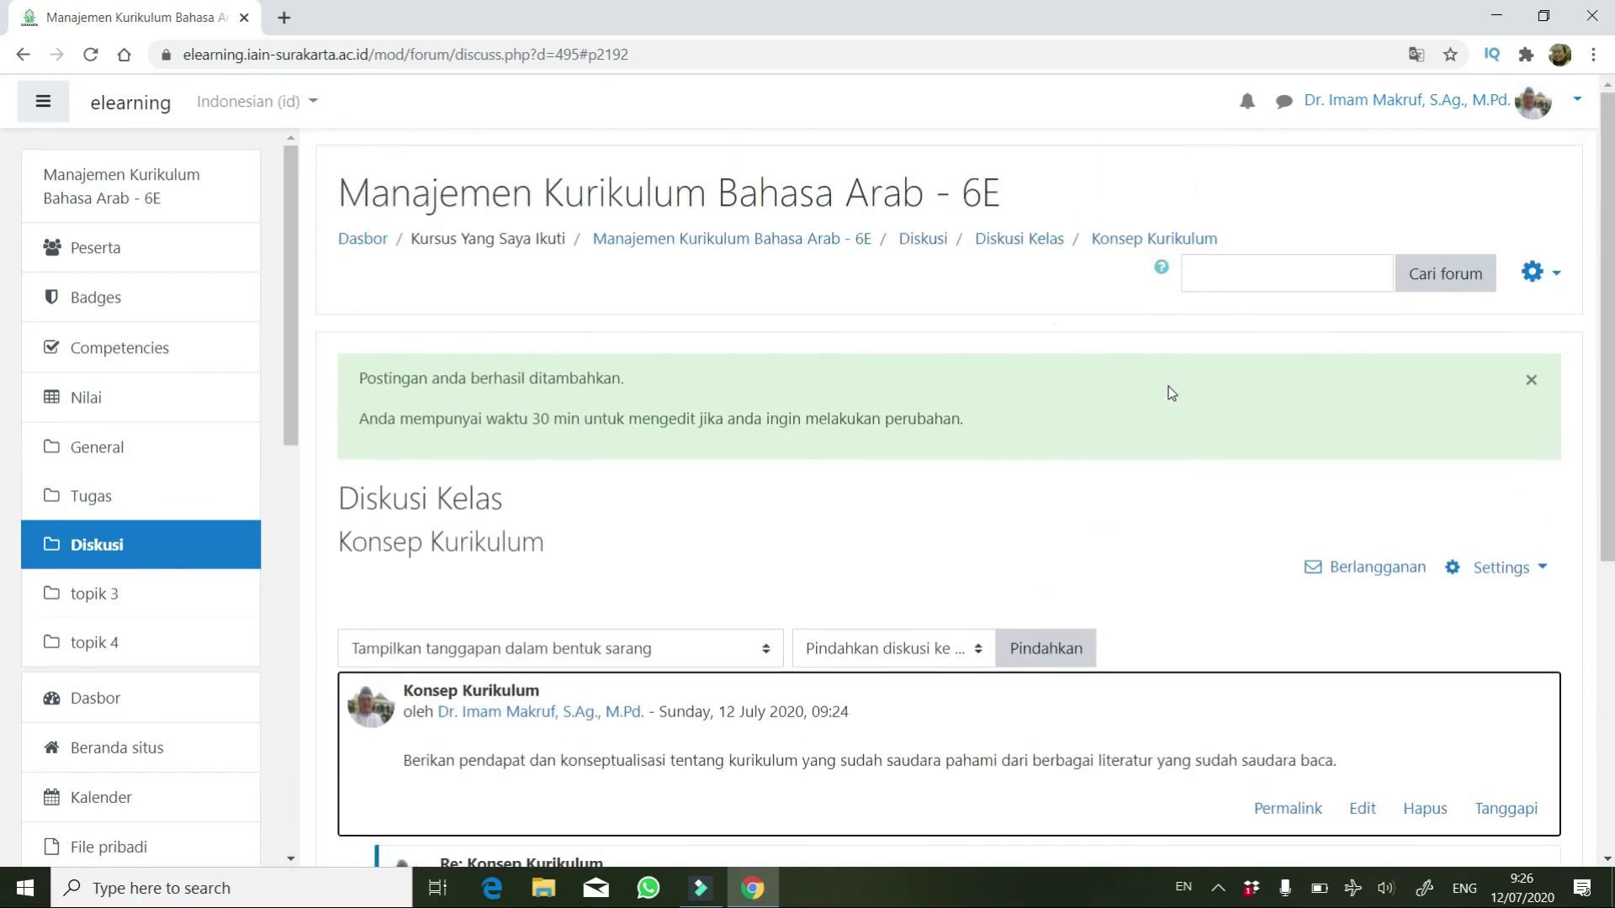
pyautogui.click(1009, 244)
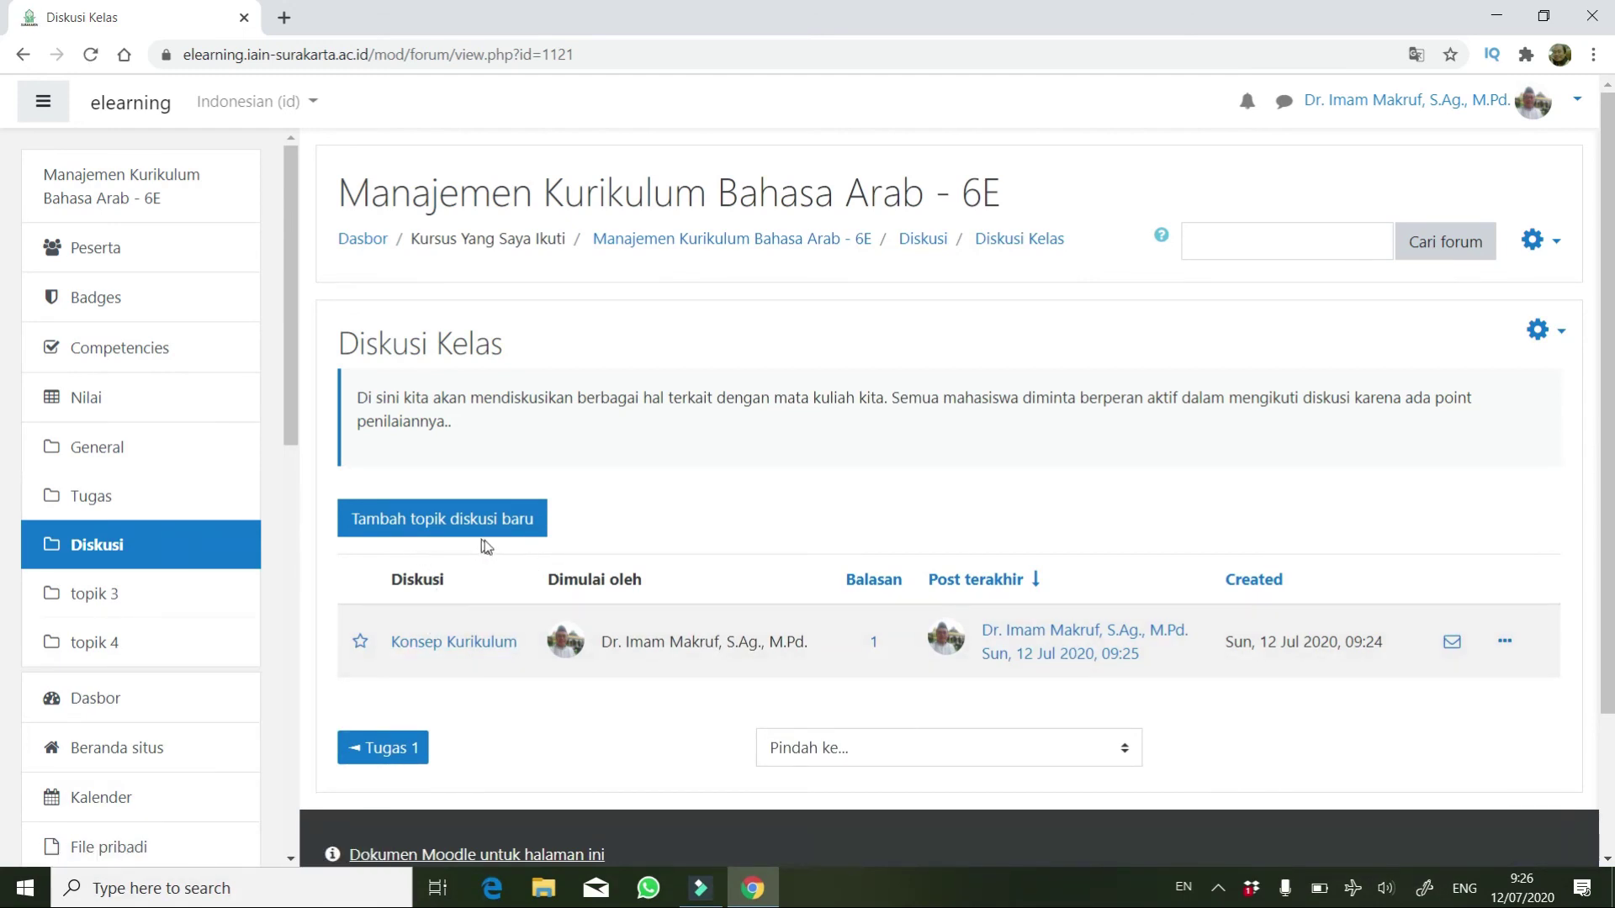
# Open the replies to the Konsep Kurikulum discussion and review the opening post, the reply beneath it and their available actions.
pyautogui.click(875, 646)
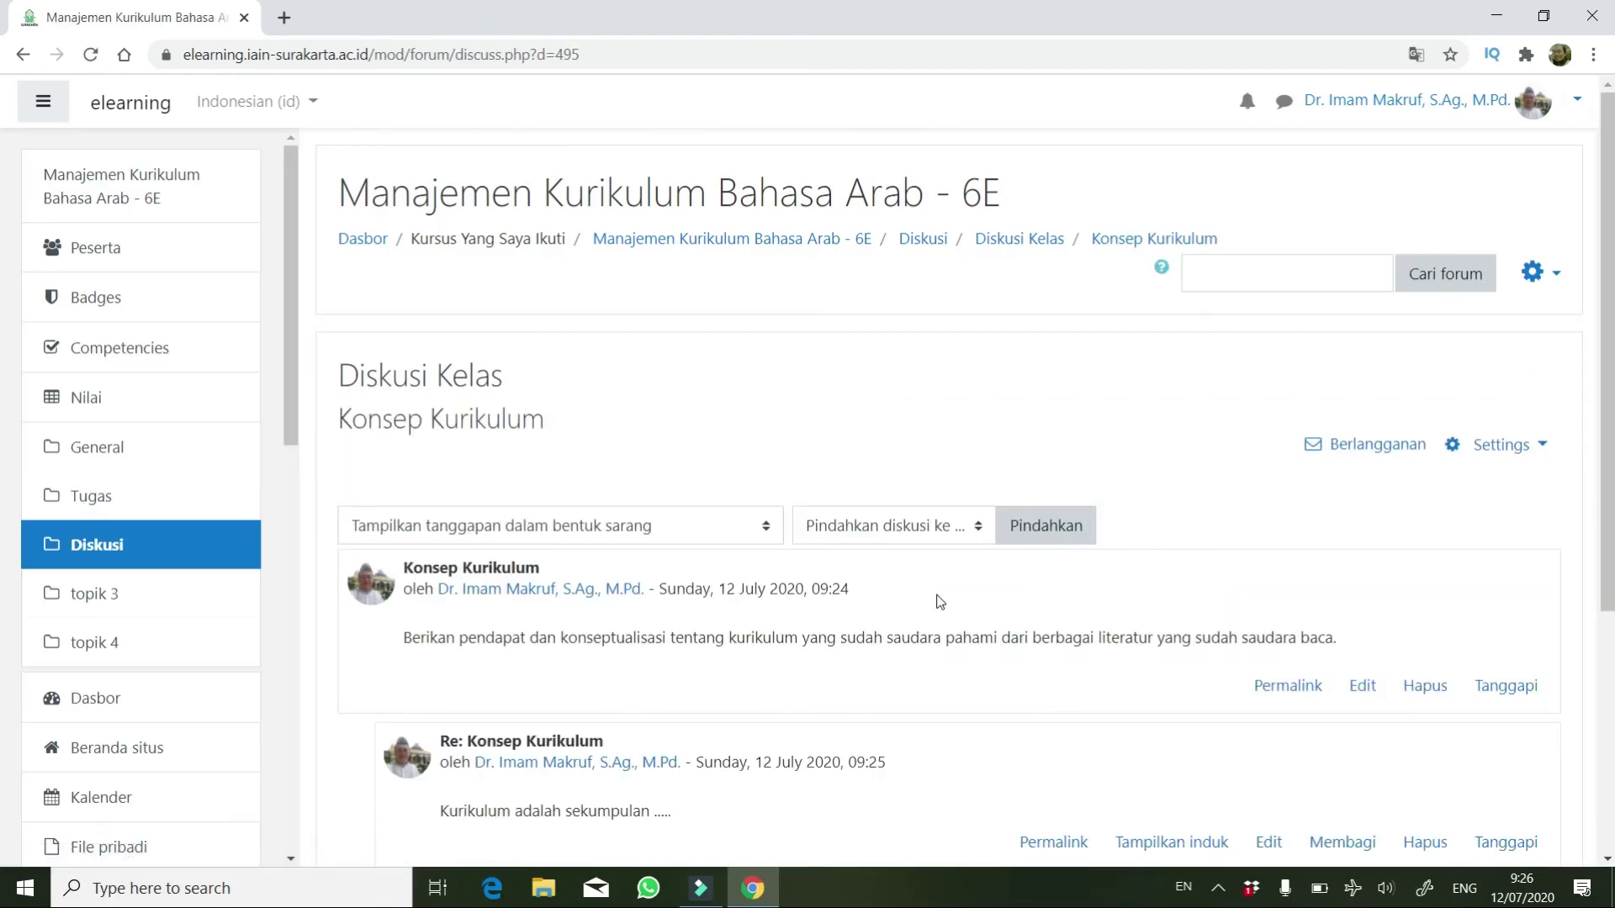
pyautogui.scroll(-1, 940, 605)
pyautogui.scroll(-4, 940, 605)
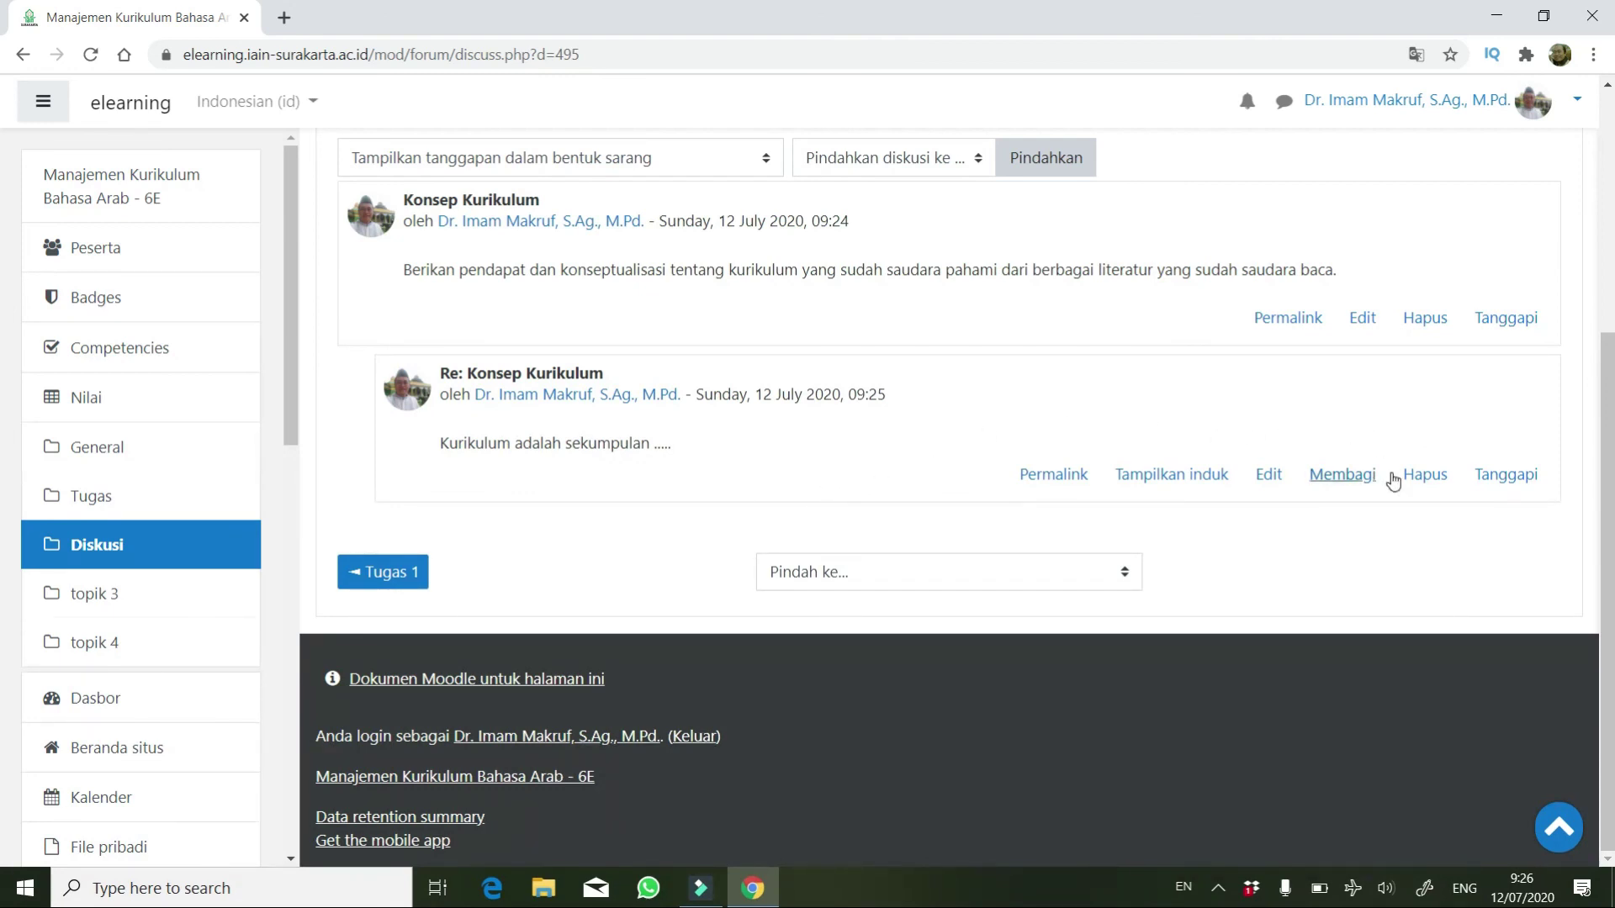
pyautogui.scroll(4, 1299, 410)
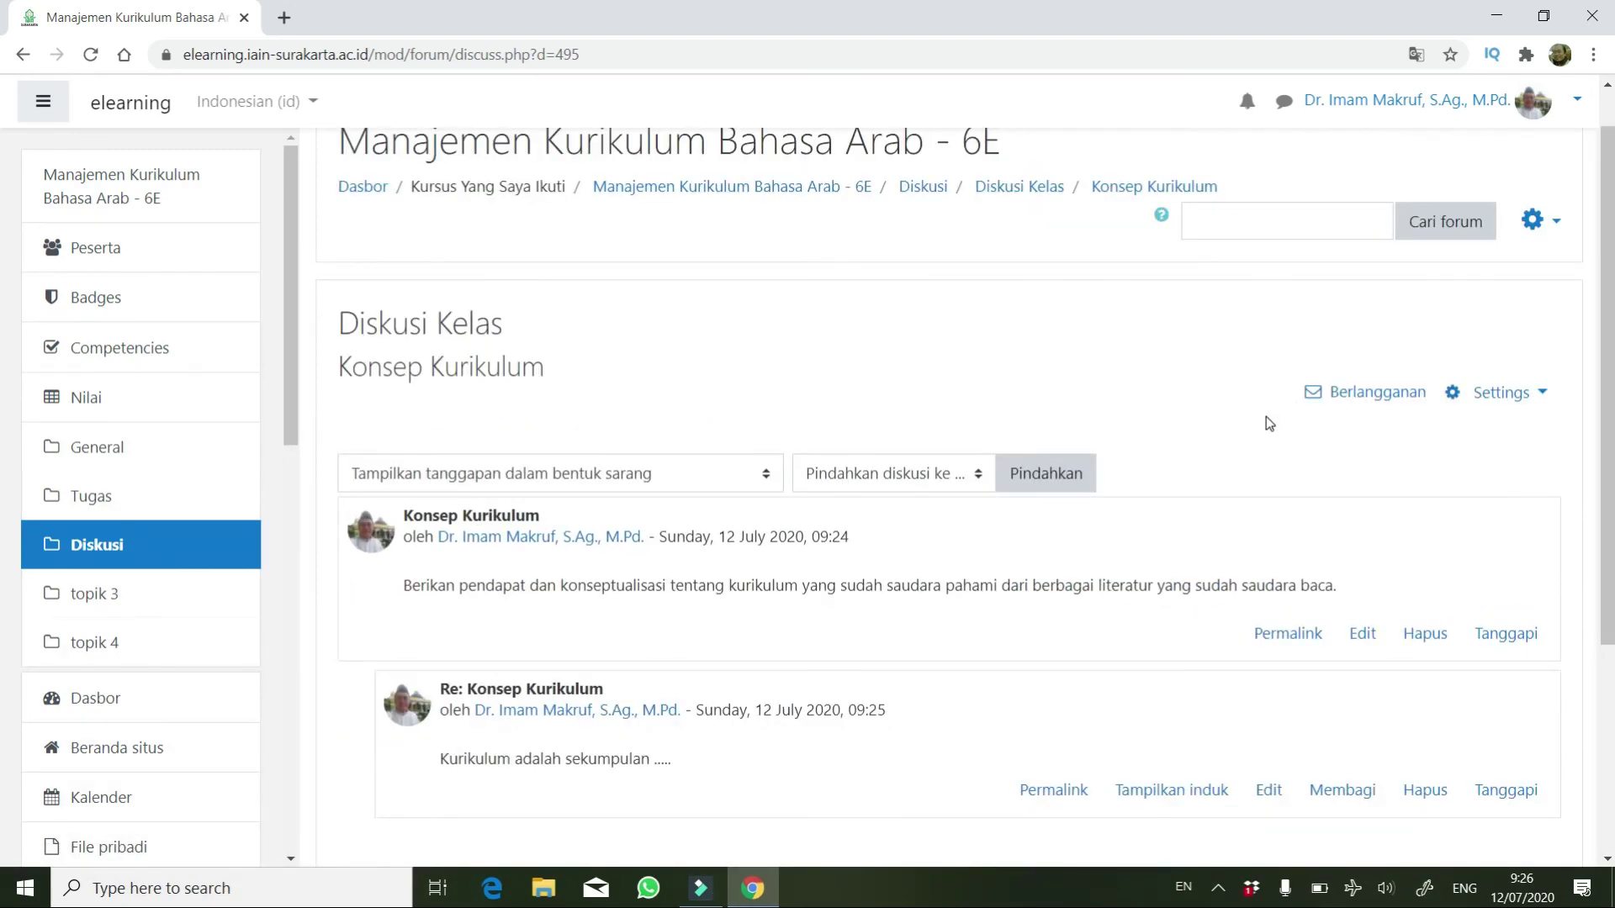
pyautogui.scroll(-1, 1265, 416)
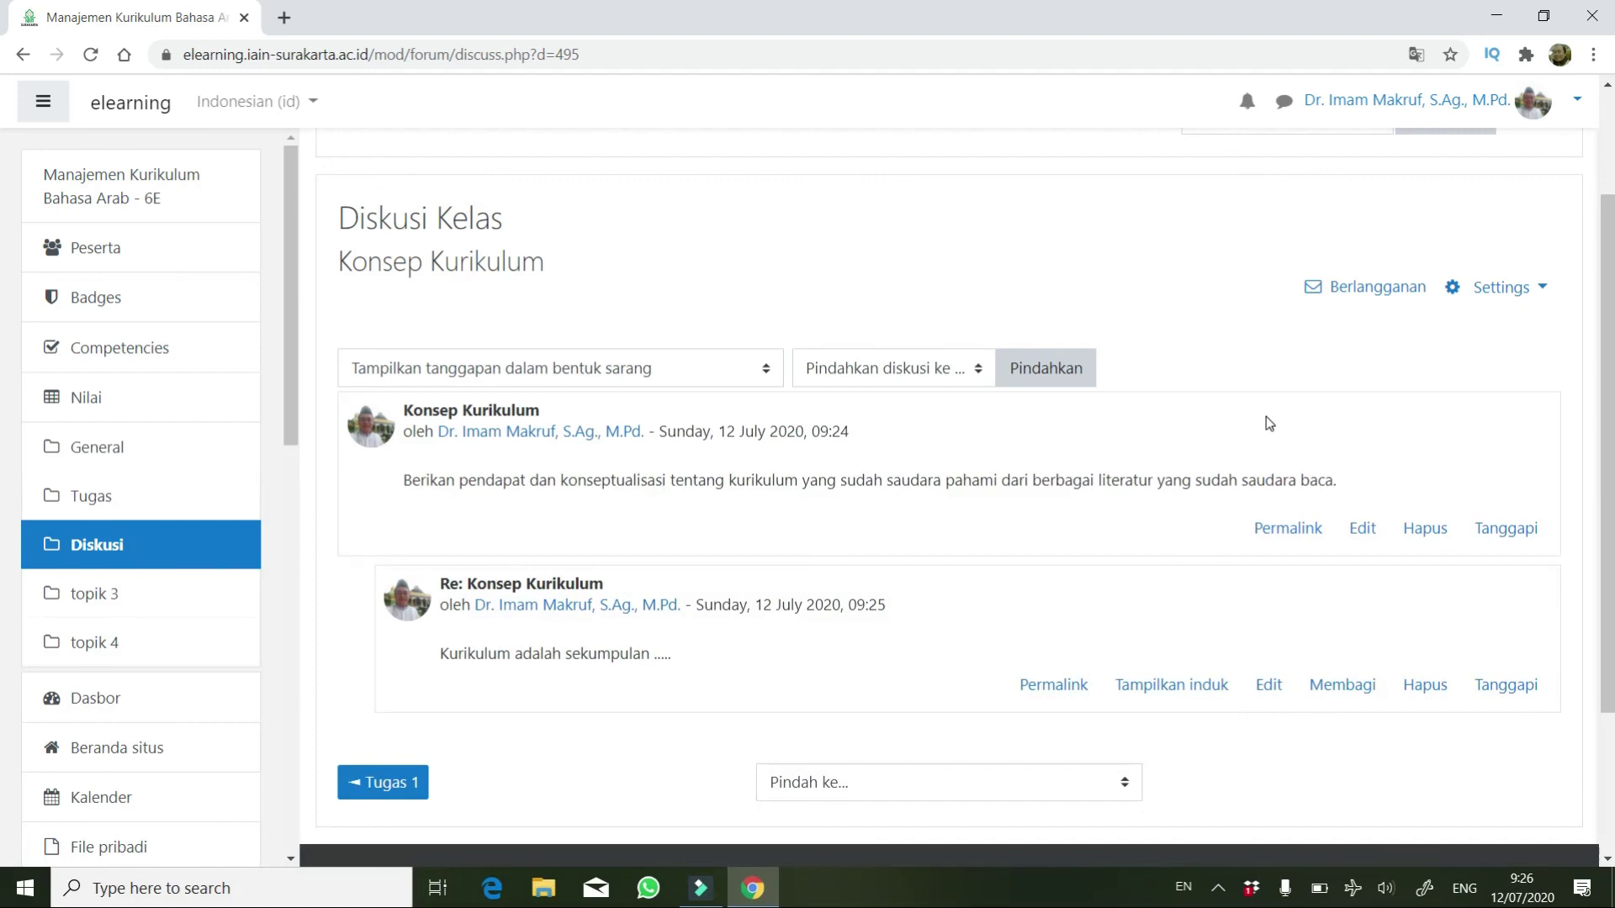
pyautogui.scroll(1, 1265, 416)
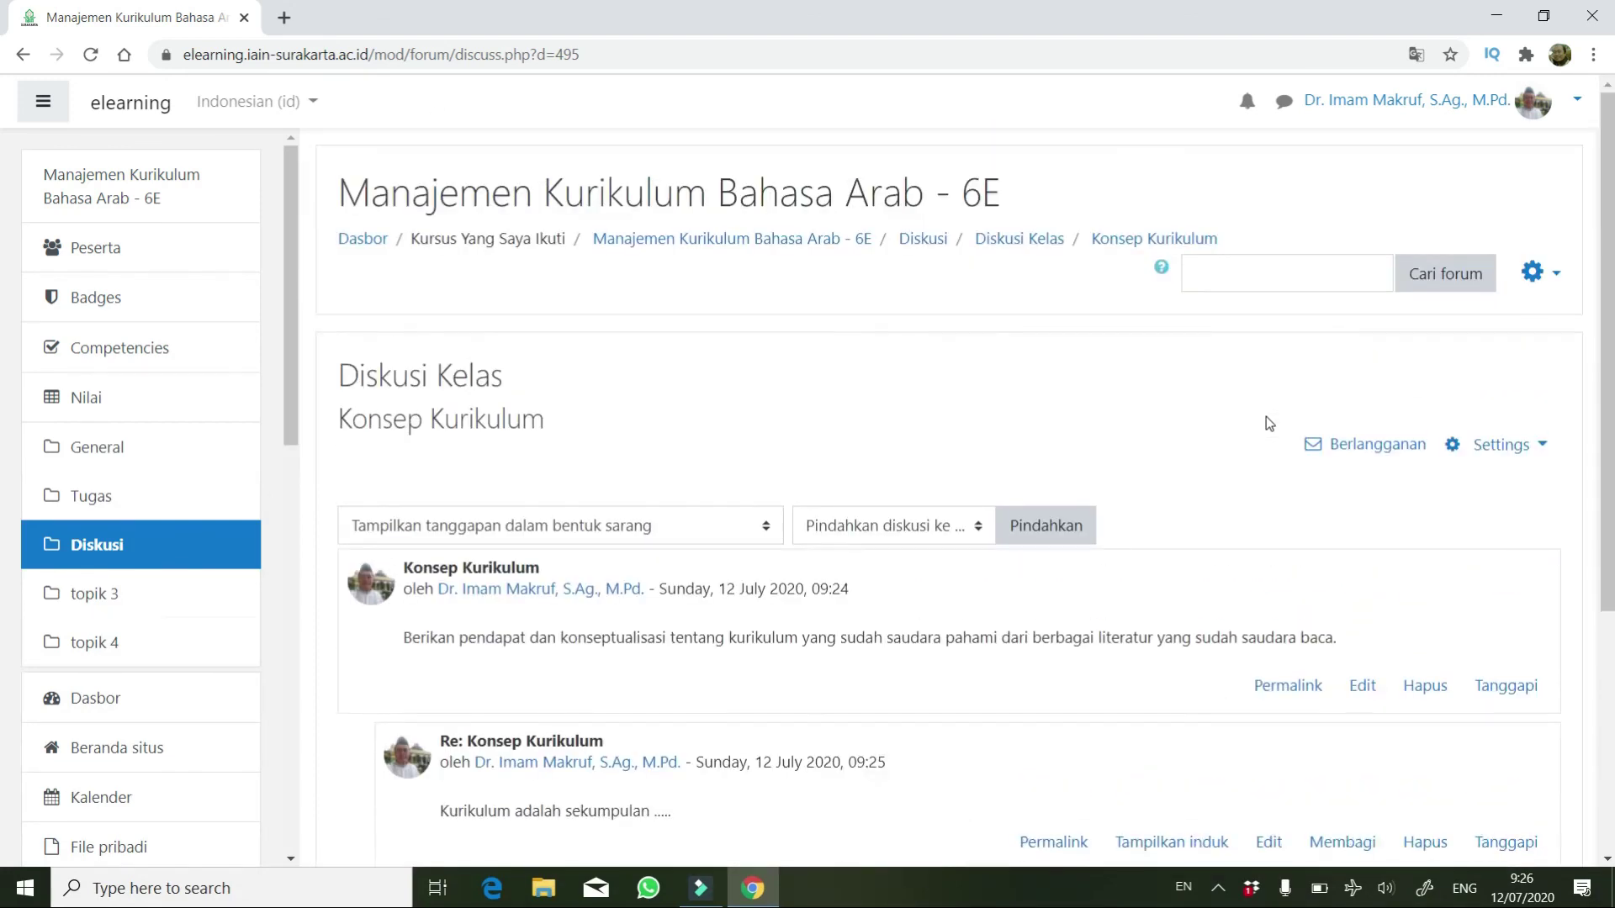
pyautogui.scroll(-3, 1265, 416)
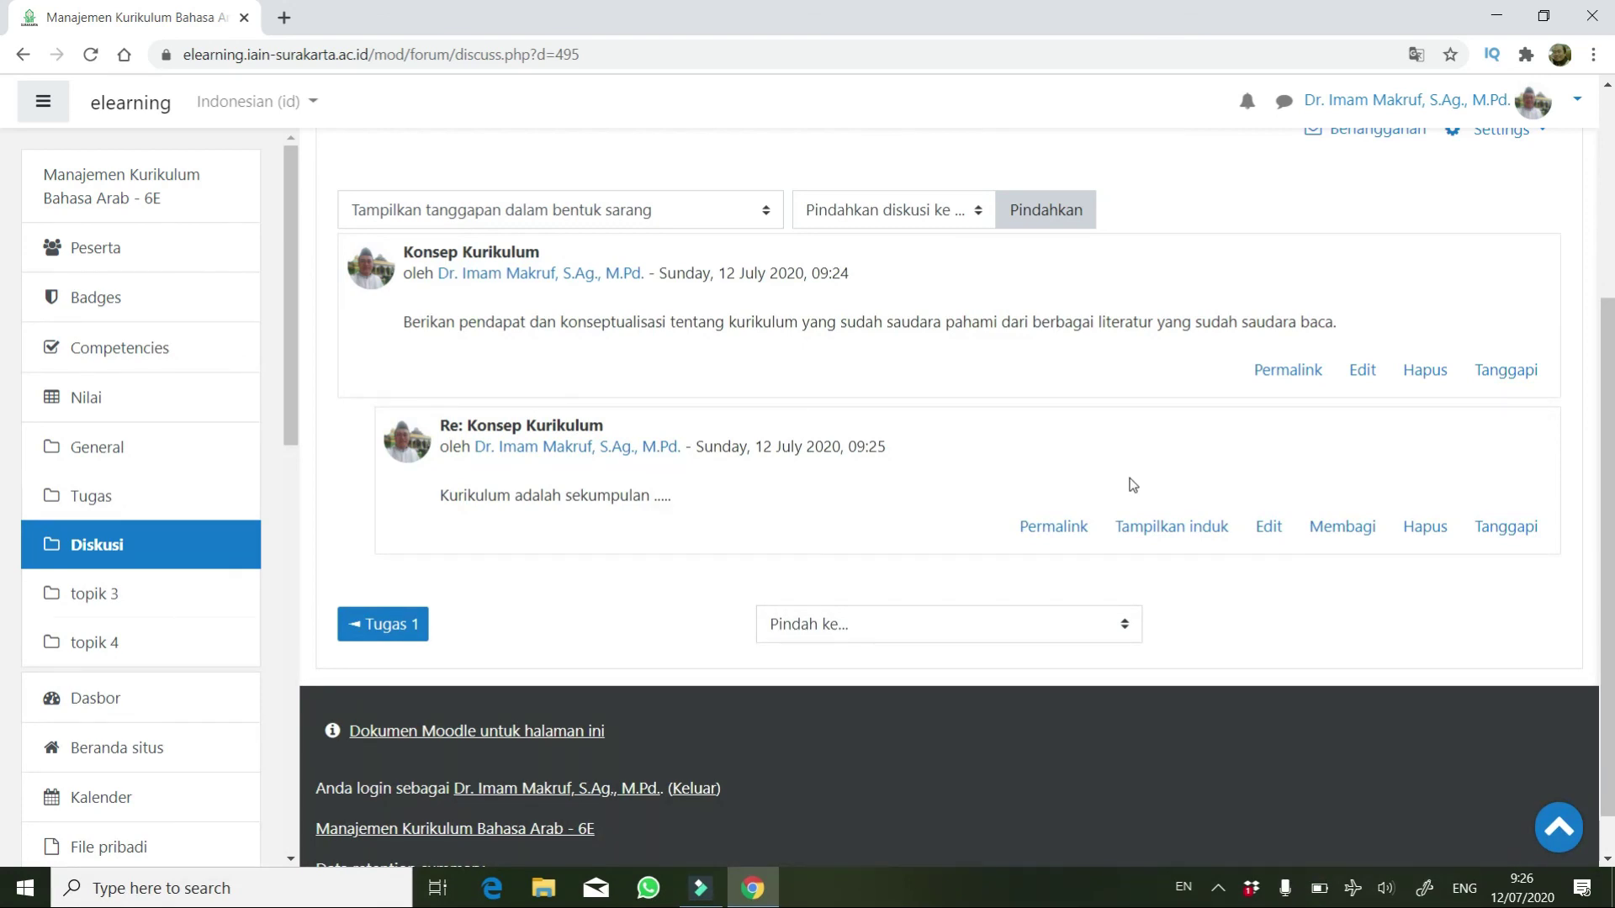
pyautogui.scroll(3, 1129, 480)
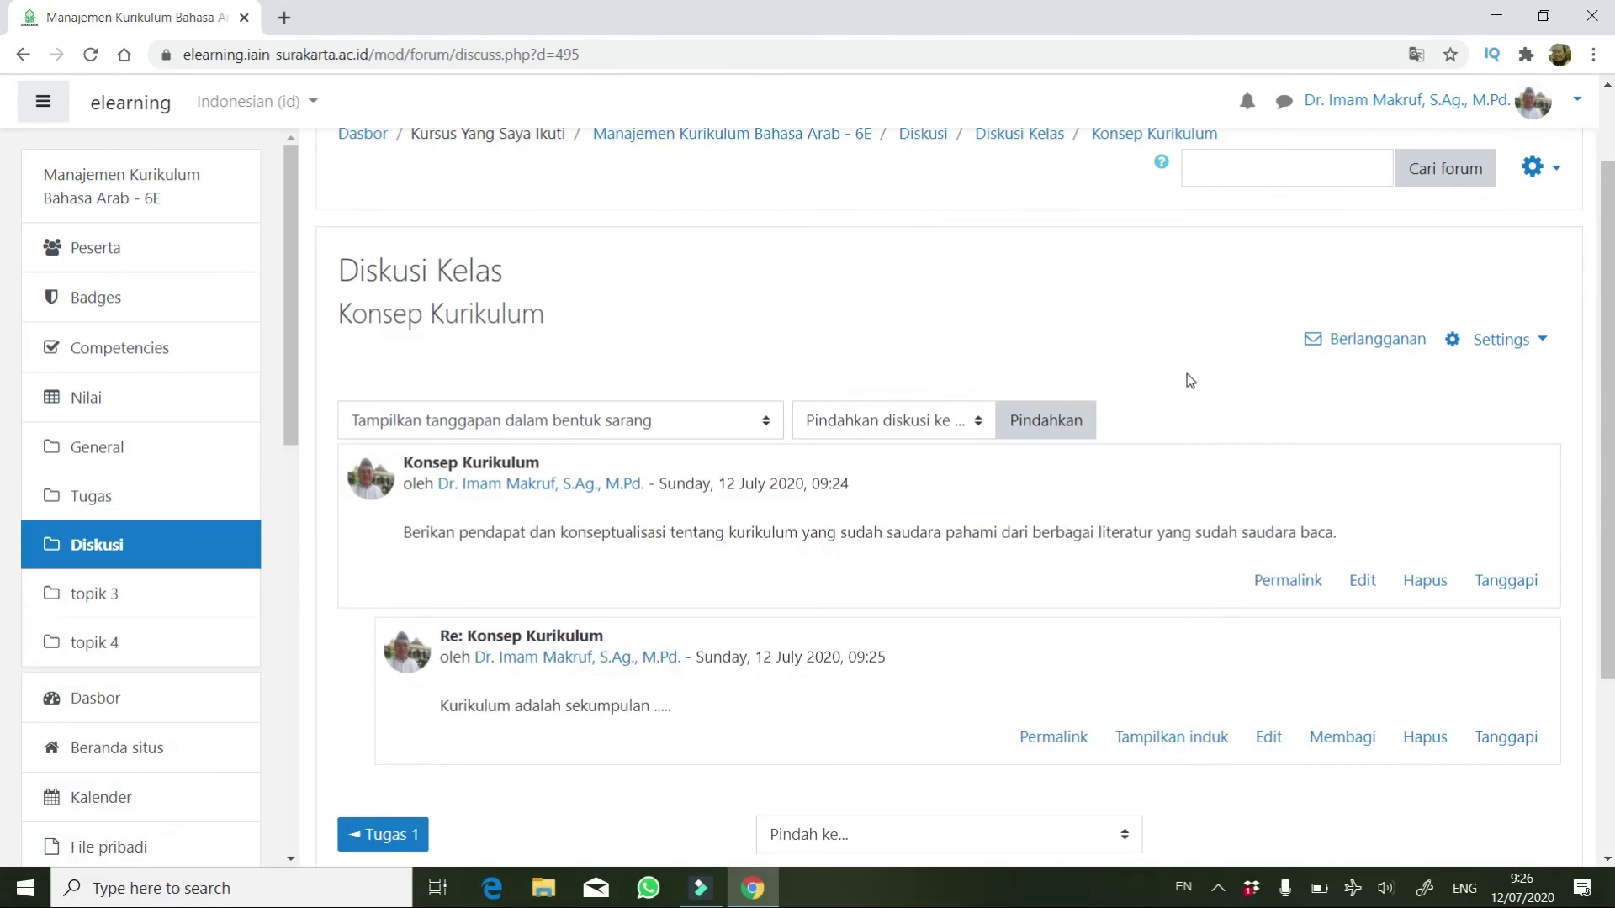
pyautogui.scroll(1, 1153, 354)
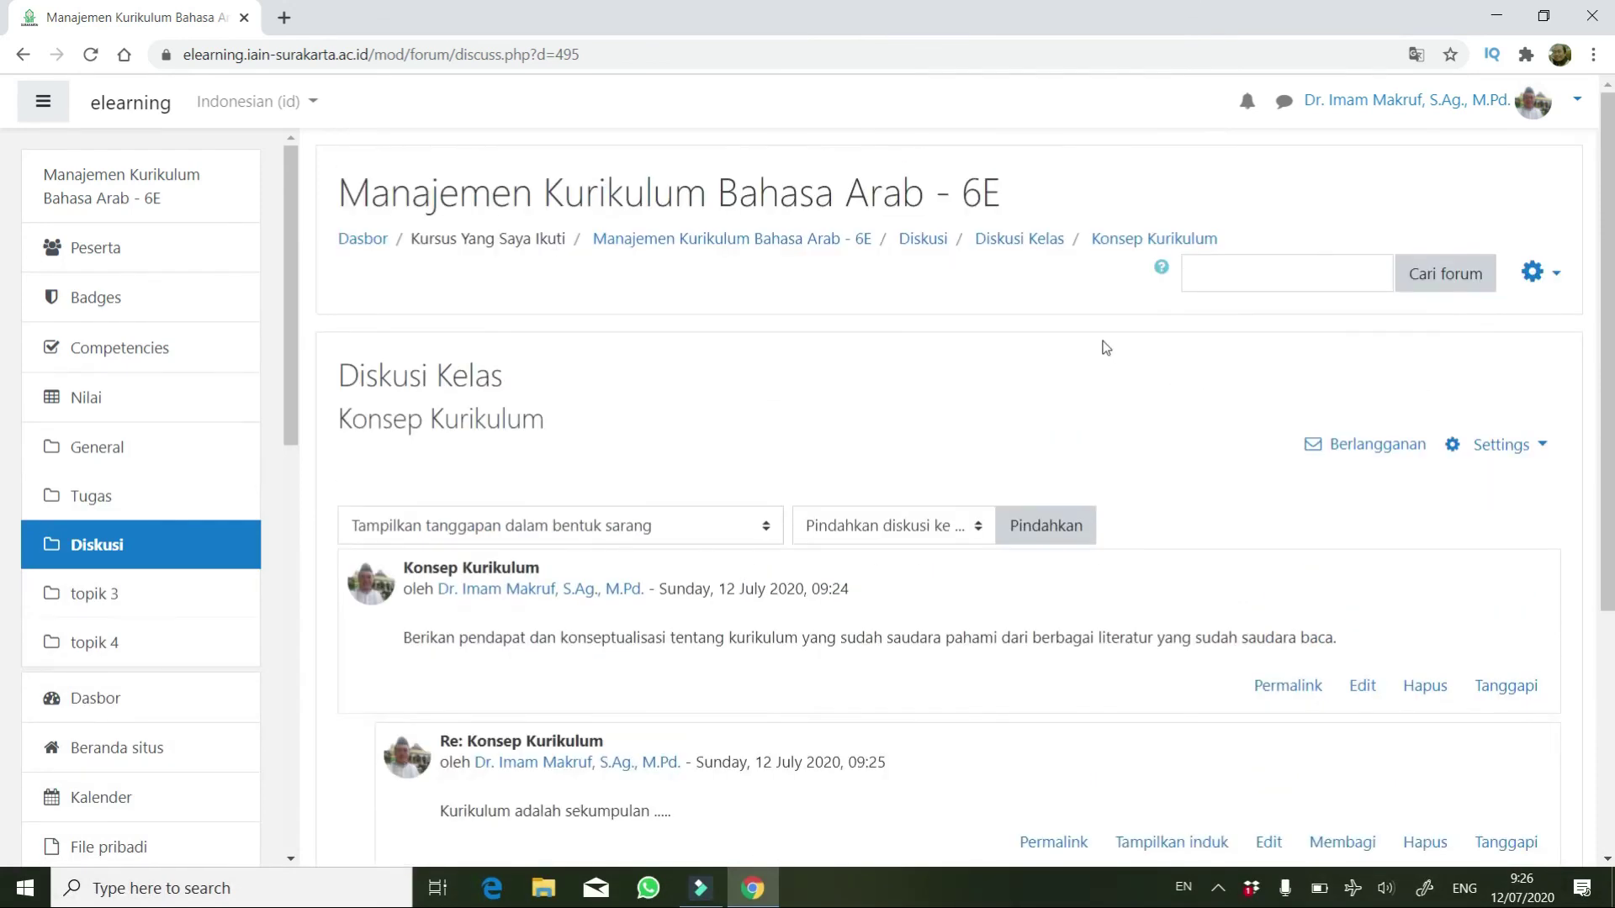